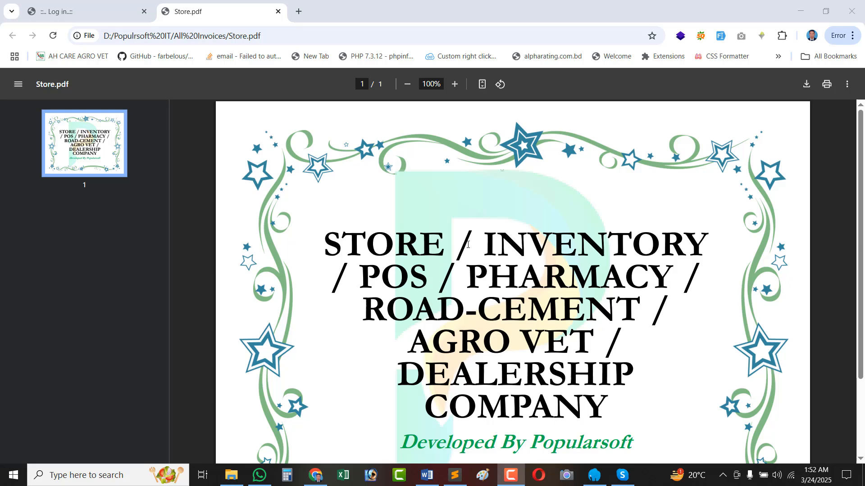
Highlight the cover title text, picking out the words STORE, POS, PHARMACY and INVENTORY.
drag(325, 244, 592, 413)
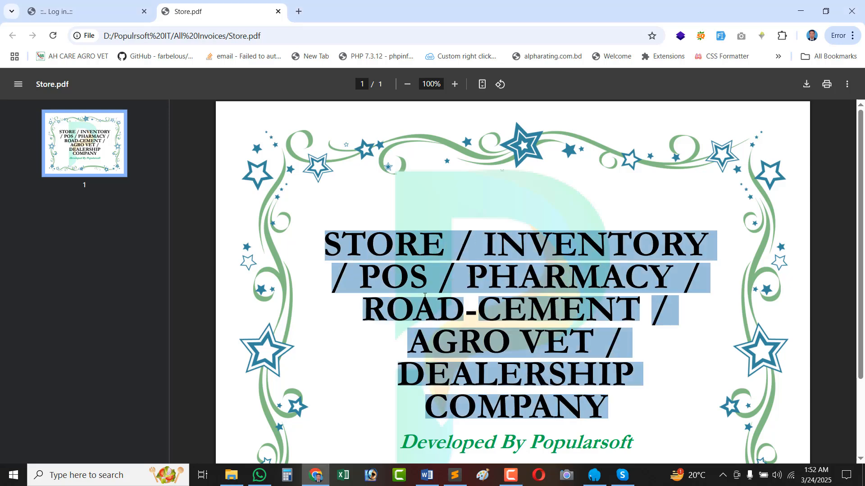
double_click(373, 246)
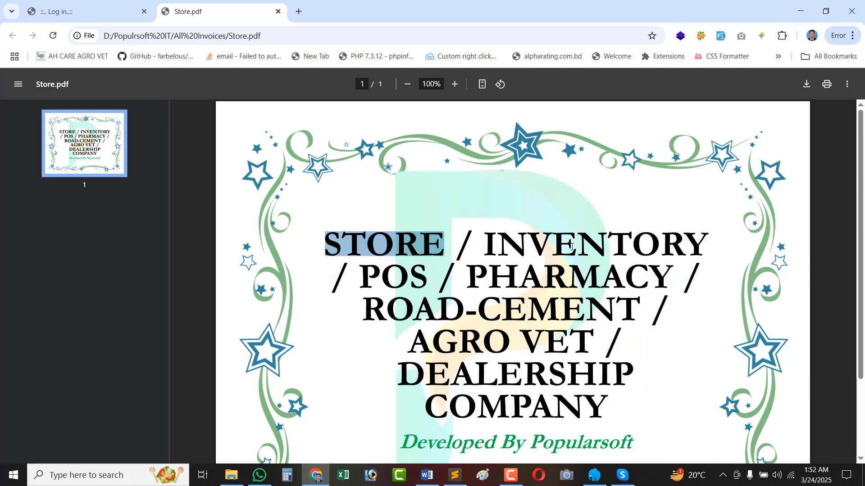
double_click(396, 273)
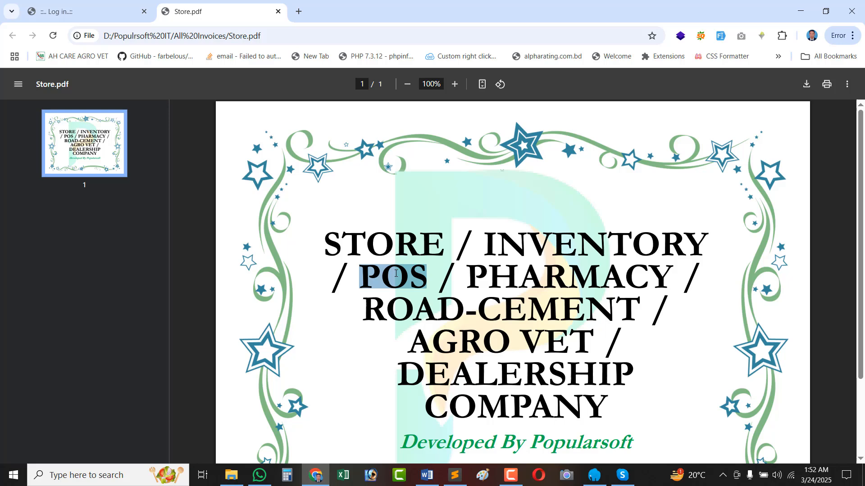
double_click(622, 278)
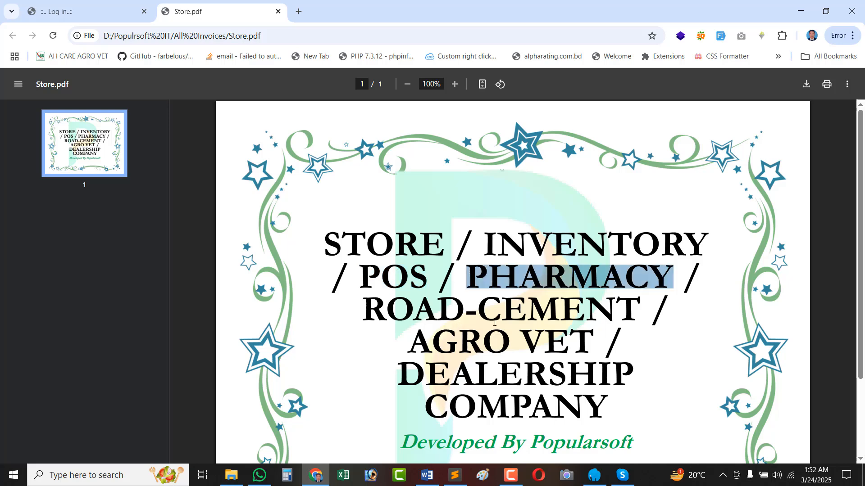
click(545, 320)
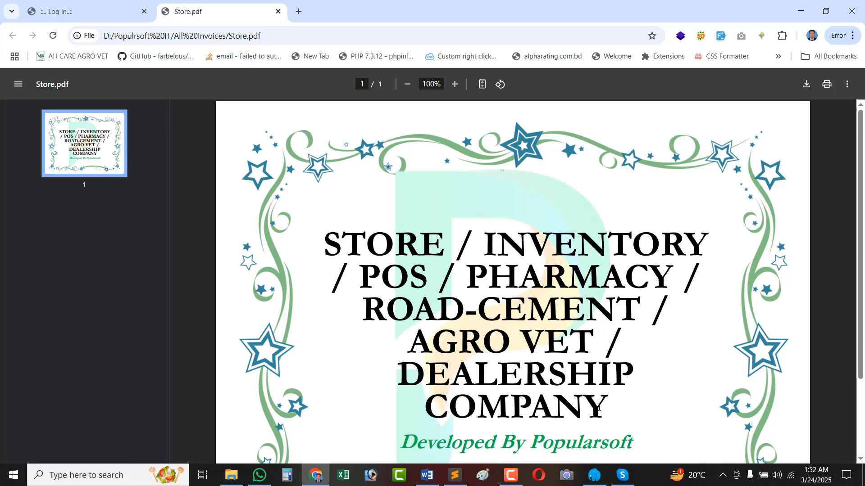
drag(600, 406, 417, 373)
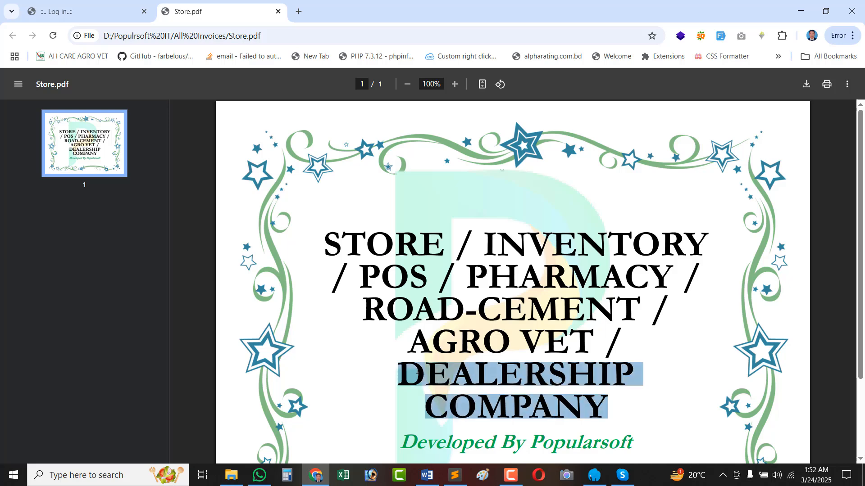
drag(388, 341, 333, 243)
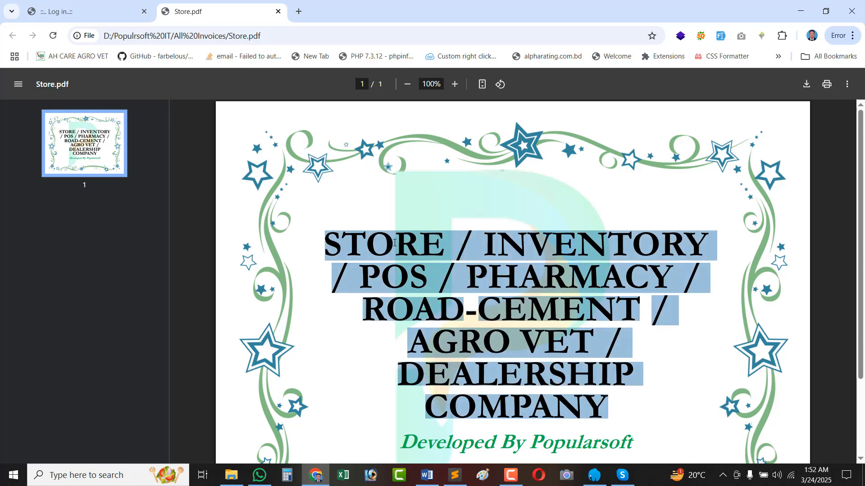
double_click(528, 250)
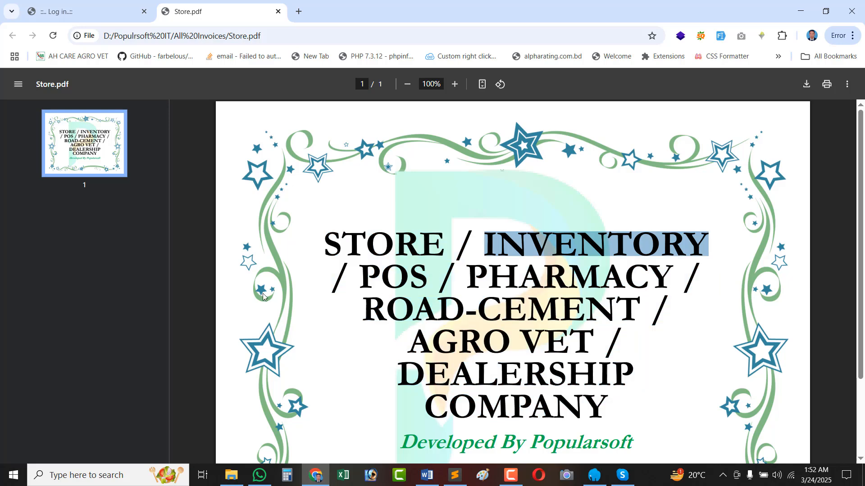
Sign in to the dealership app with the saved admin e-mail and the account password.
click(88, 14)
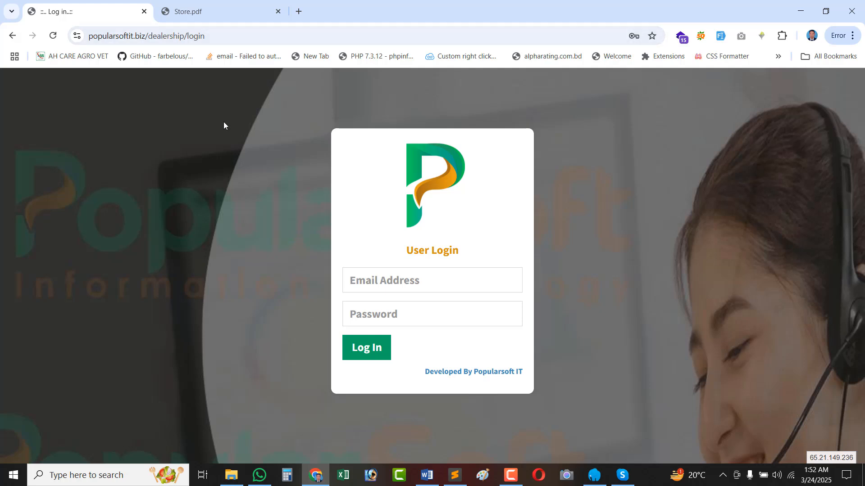
click(397, 281)
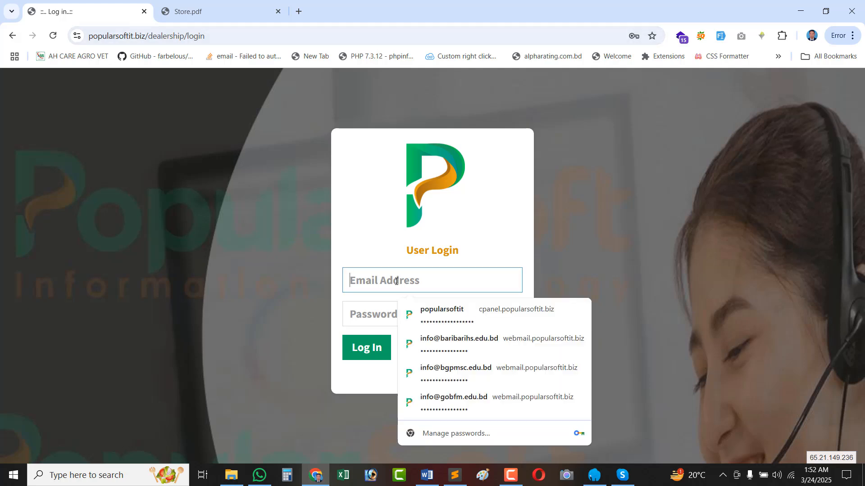
text(a)
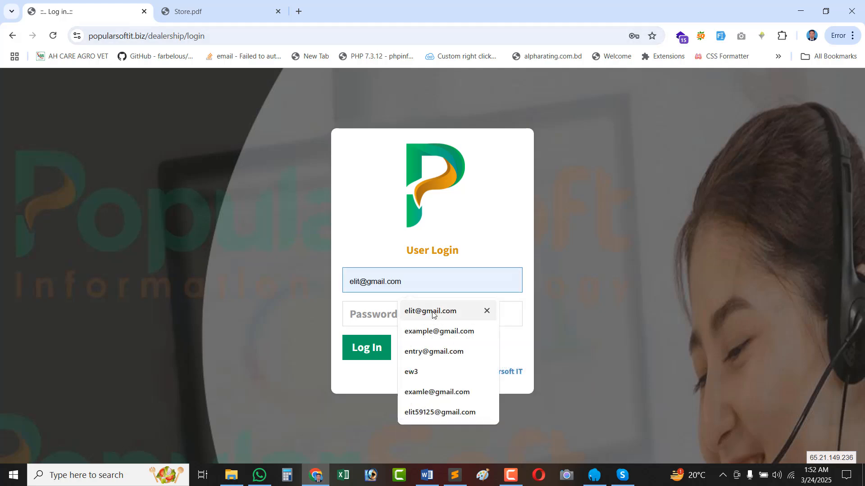
text(s)
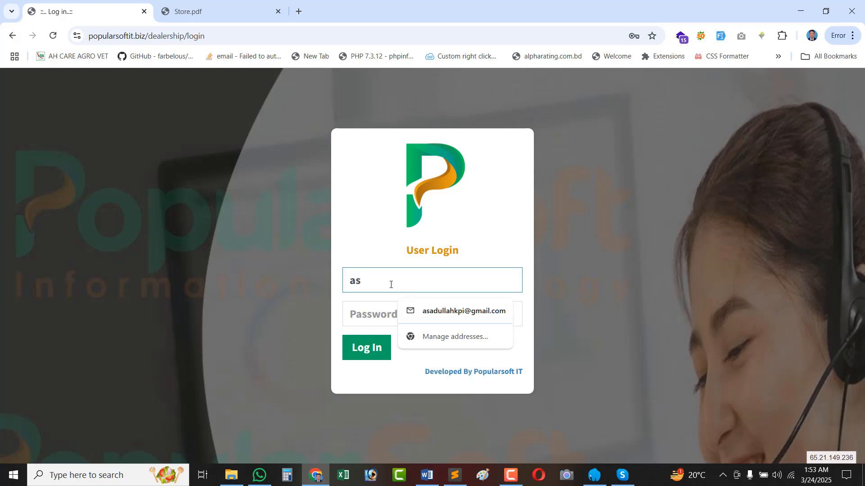
key(ctrl+a)
text(ad)
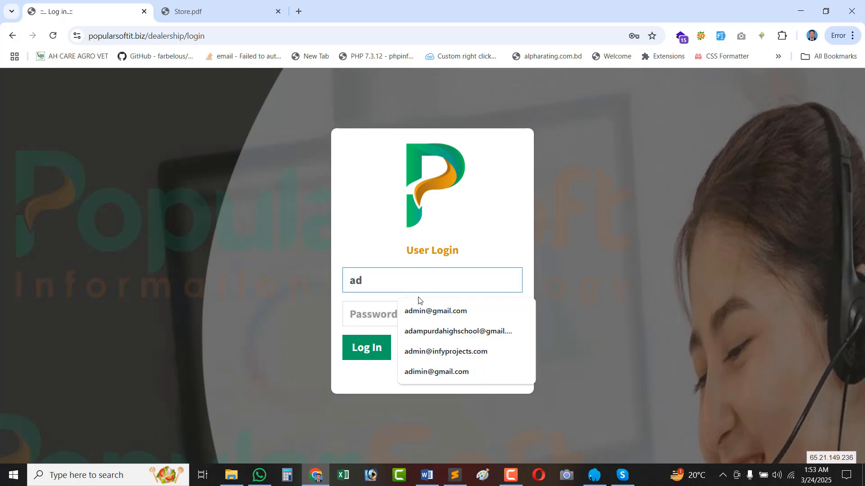
click(401, 310)
click(398, 314)
text(1234)
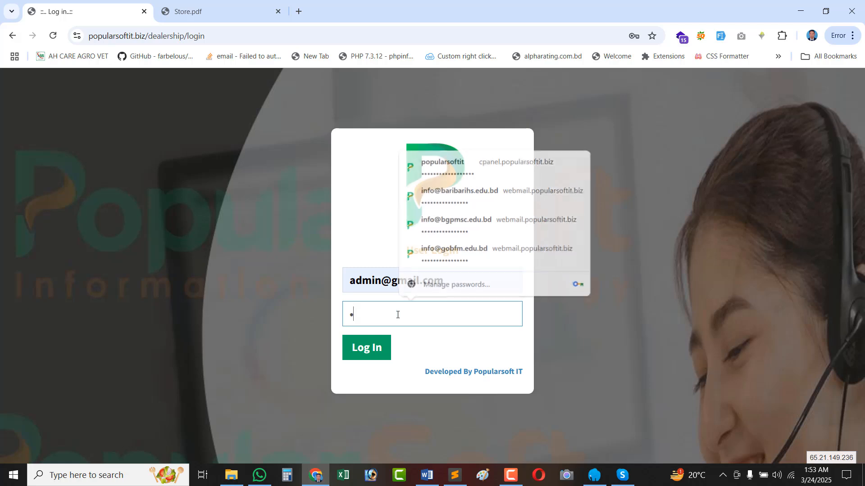
text(56)
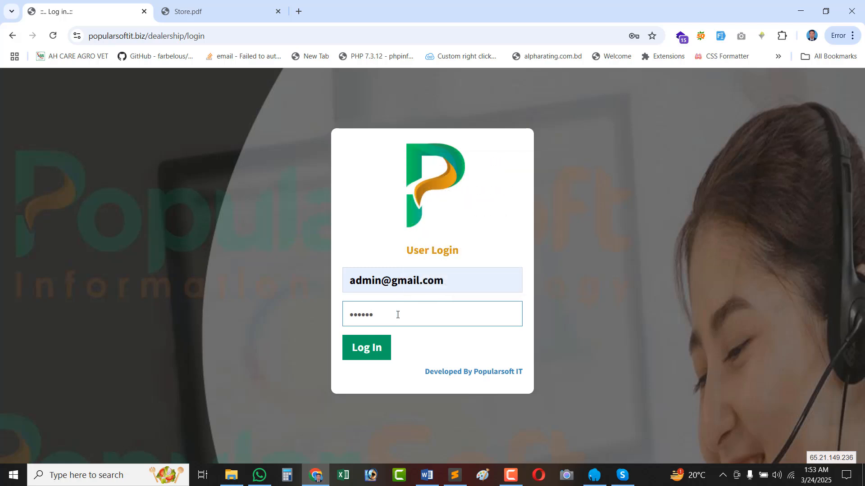
click(372, 358)
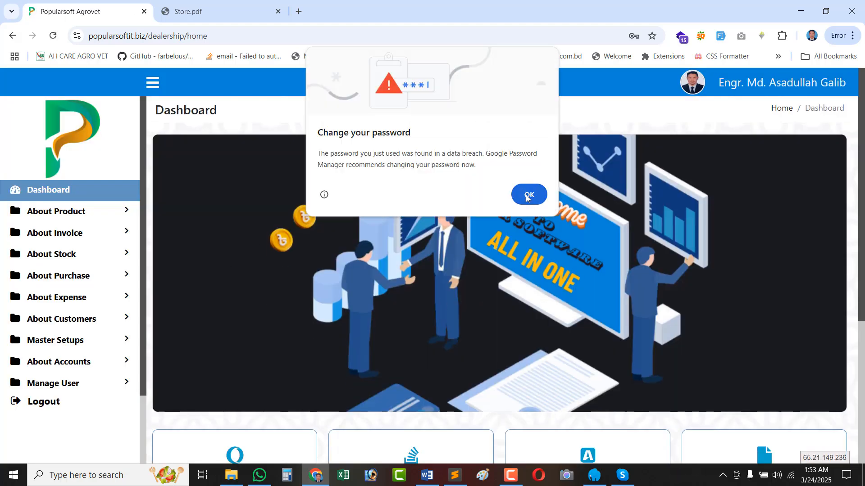
Dismiss the password-breach warning and briefly expand, then collapse, the purchase options.
click(528, 197)
scroll(591, 286, down, 5)
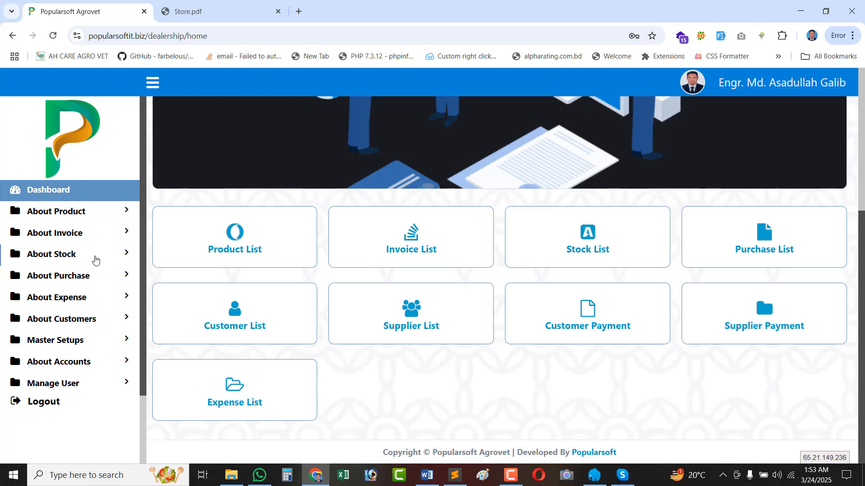
click(91, 276)
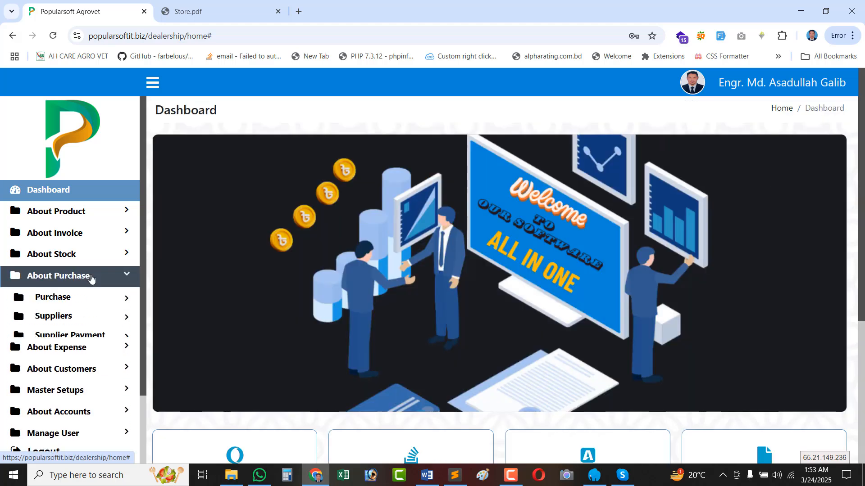
click(91, 276)
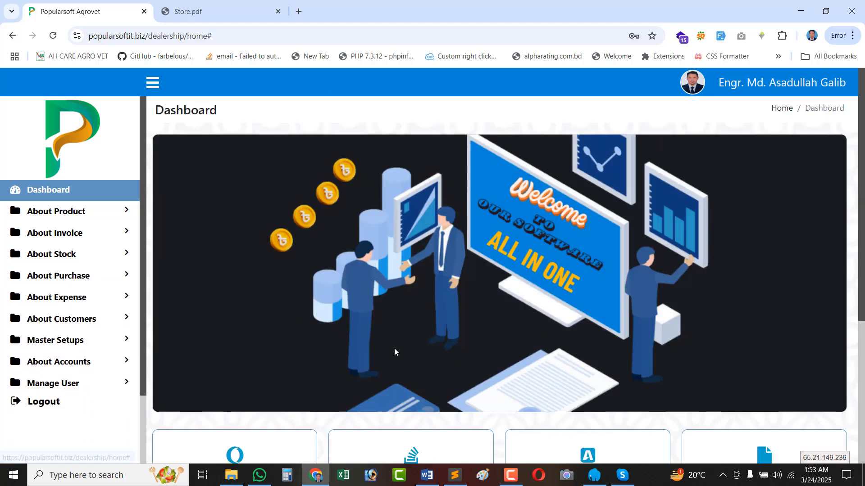
Expand About Product > Products in the sidebar to reveal the add and list choices.
scroll(368, 311, down, 5)
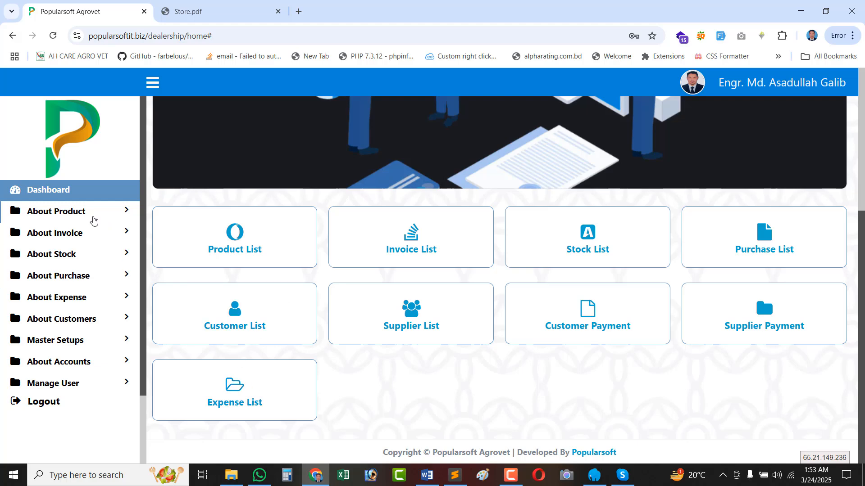
click(65, 215)
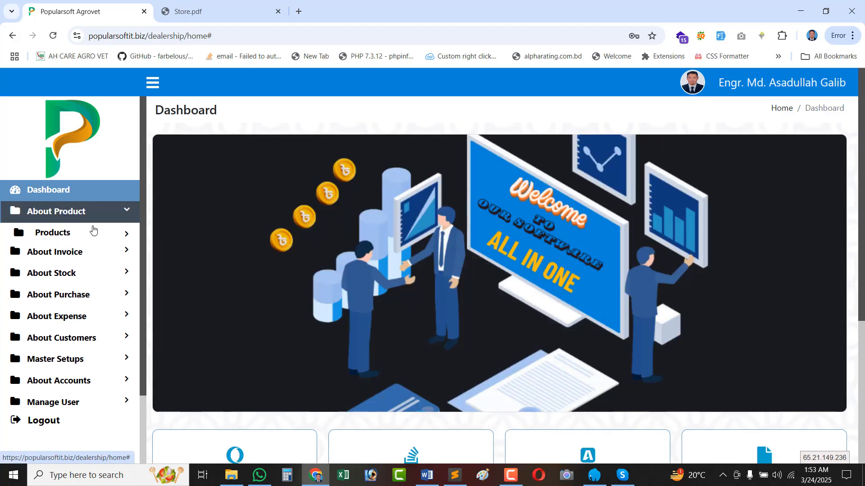
click(60, 235)
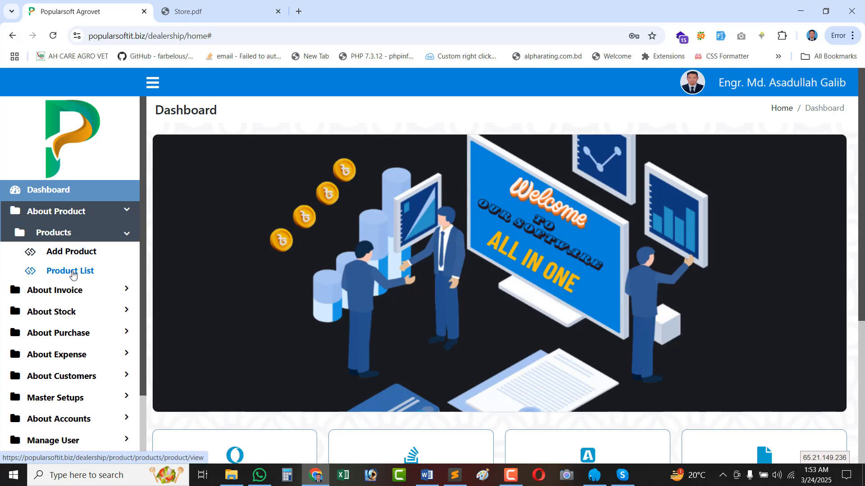
Open the 50-item Product List, inspect the Erythromycin and 500mg entries, then open Add Product.
click(64, 272)
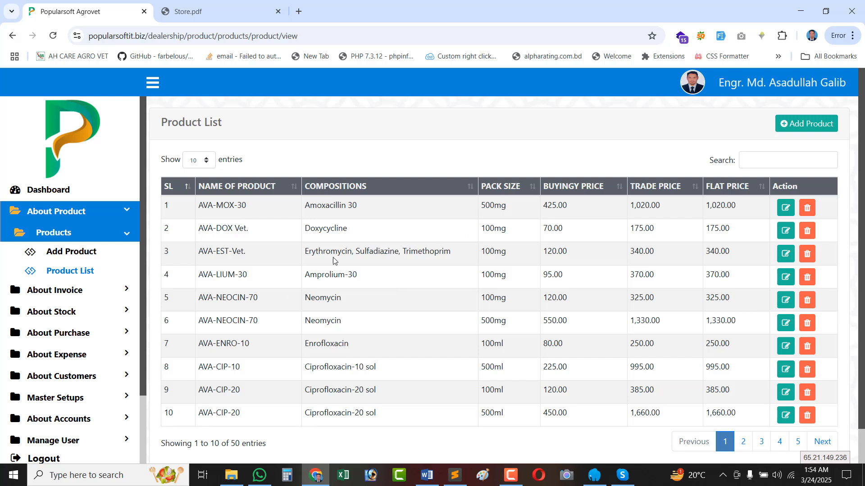
triple_click(318, 253)
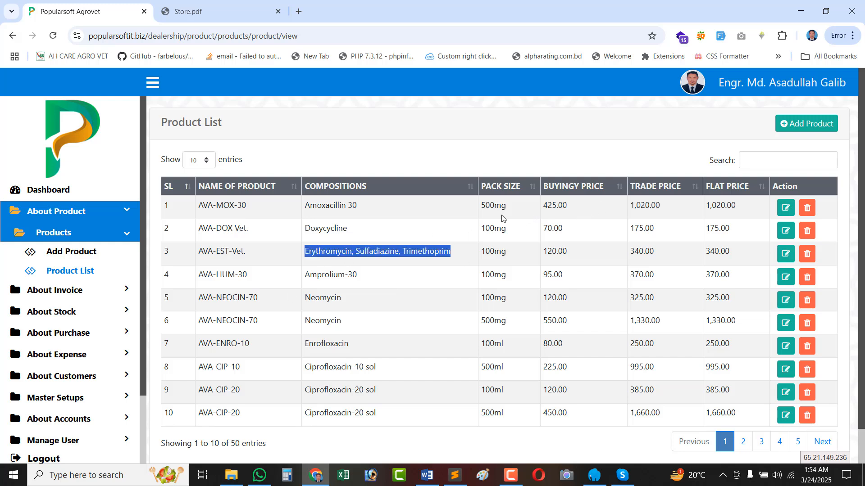
click(490, 210)
double_click(490, 209)
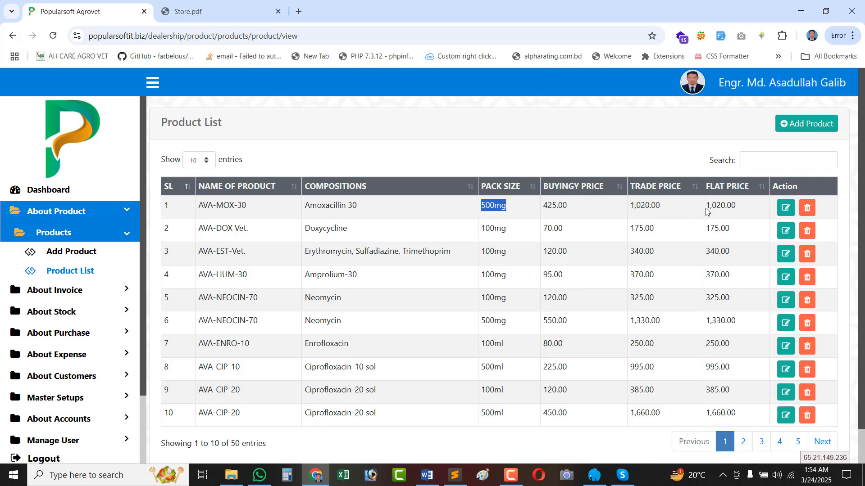
click(793, 127)
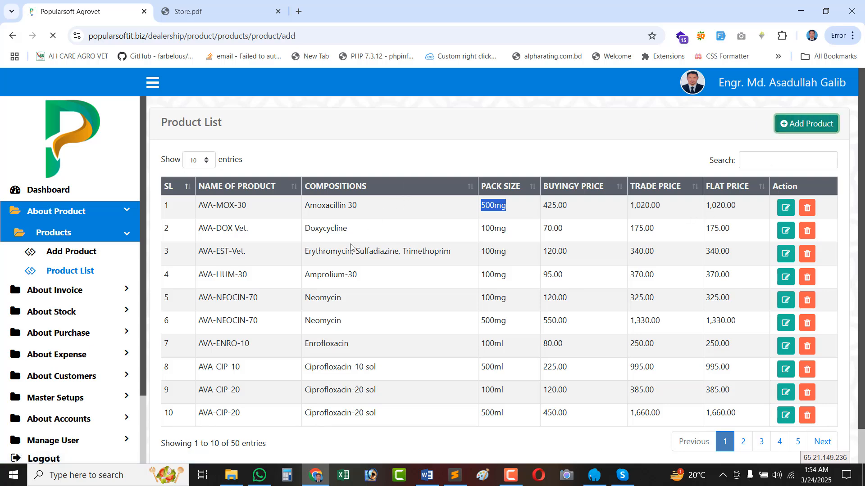
Inspect the empty name, pack size, buying, flat and trade price fields without entering data.
click(204, 180)
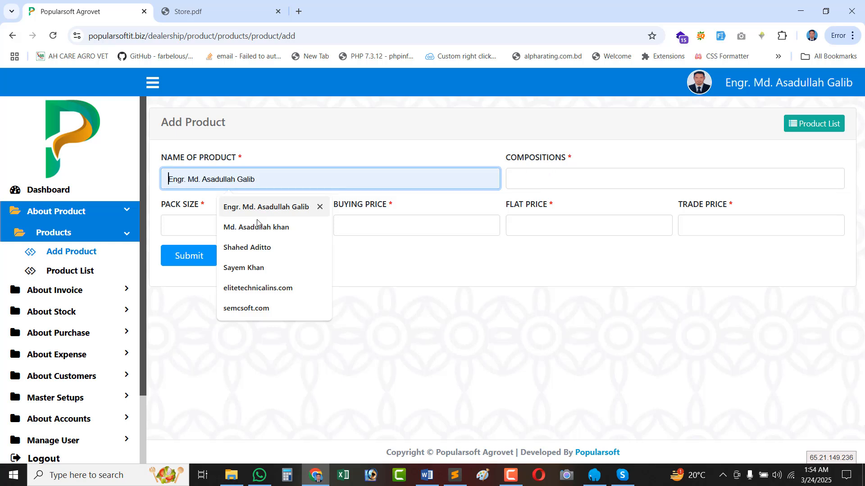
click(182, 233)
click(368, 228)
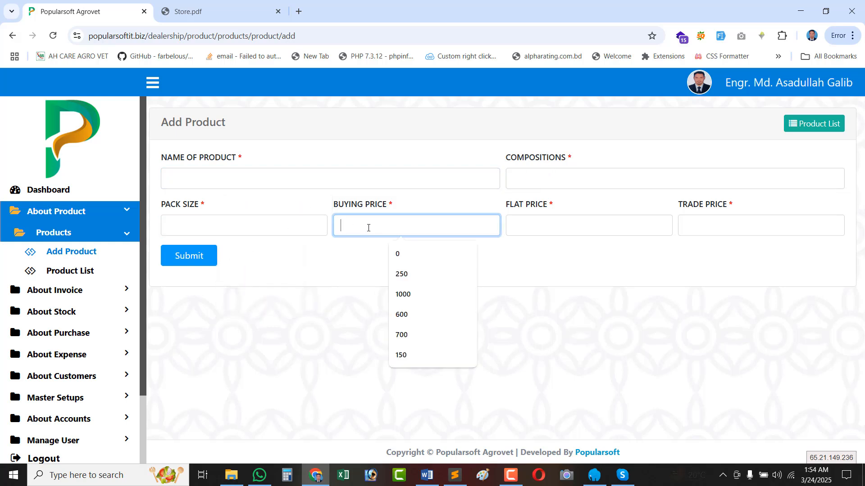
drag(334, 205, 385, 208)
click(538, 226)
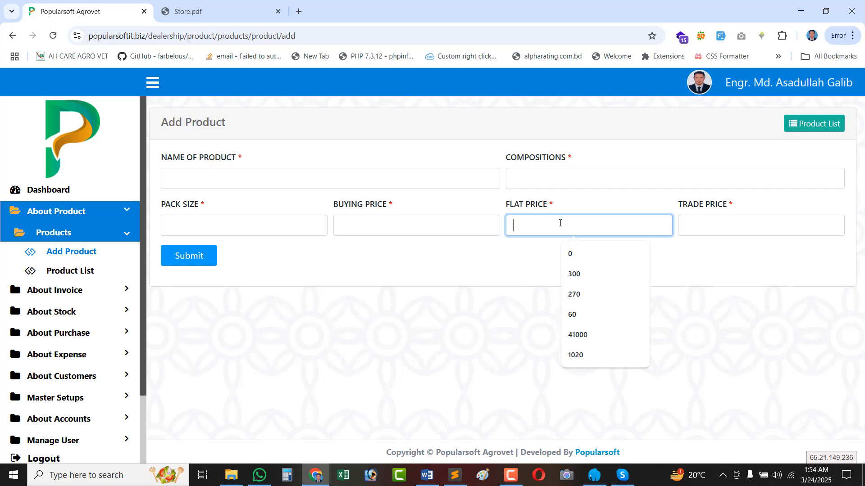
click(698, 229)
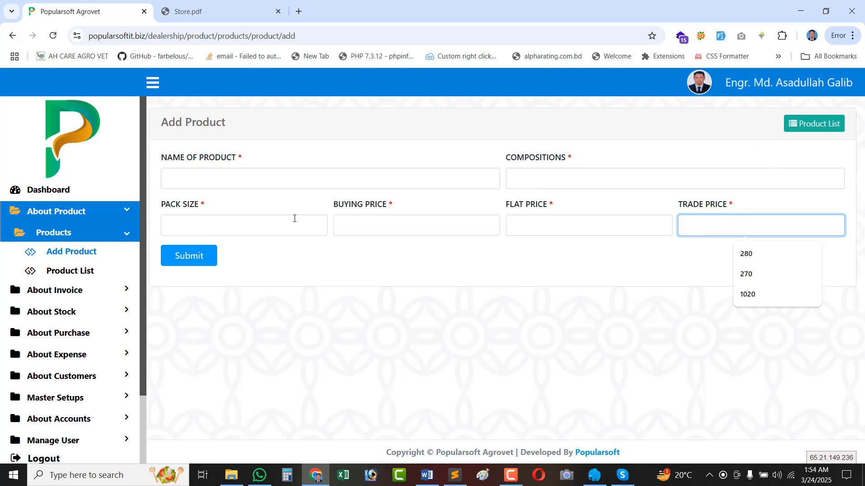
Revisit the price, name and composition fields, then go to the full Product List unsaved.
click(217, 228)
click(357, 227)
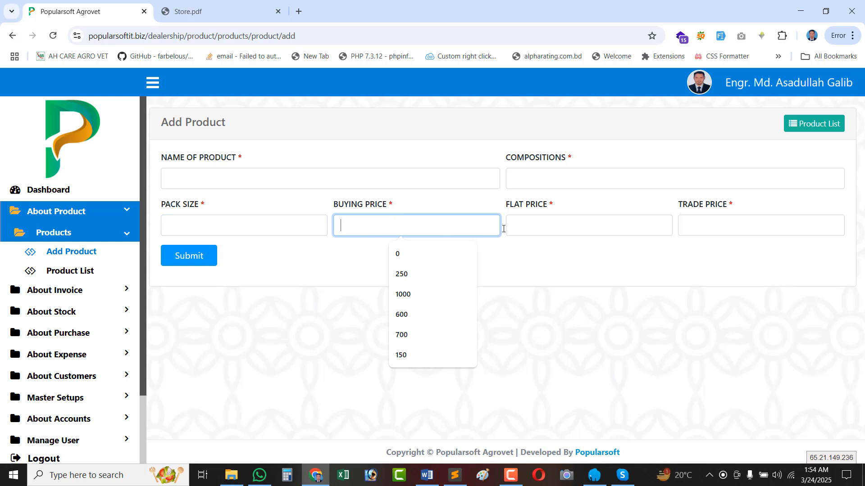
click(522, 229)
click(219, 178)
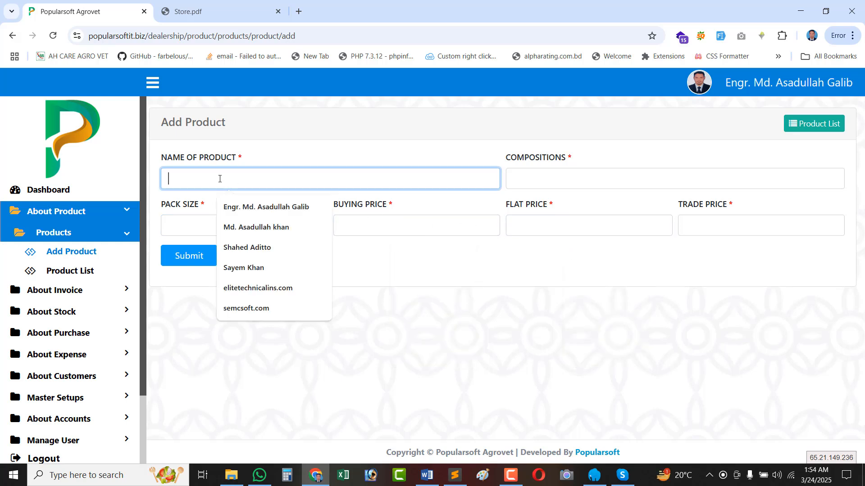
click(543, 173)
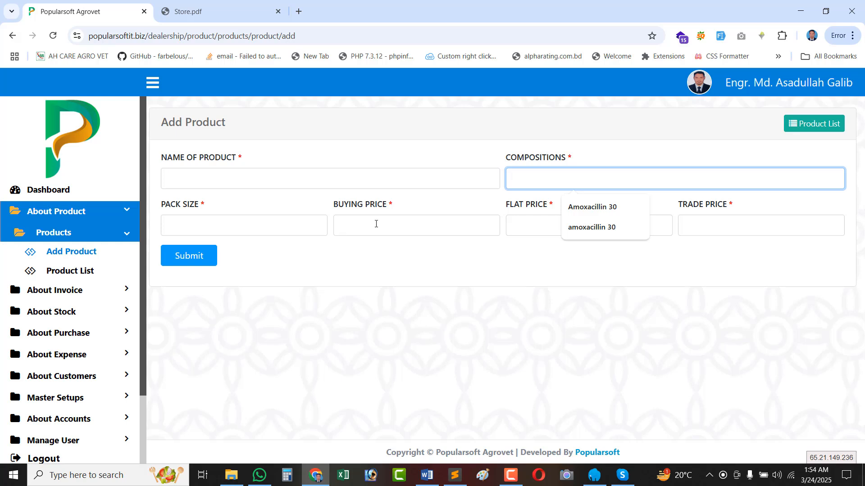
click(812, 125)
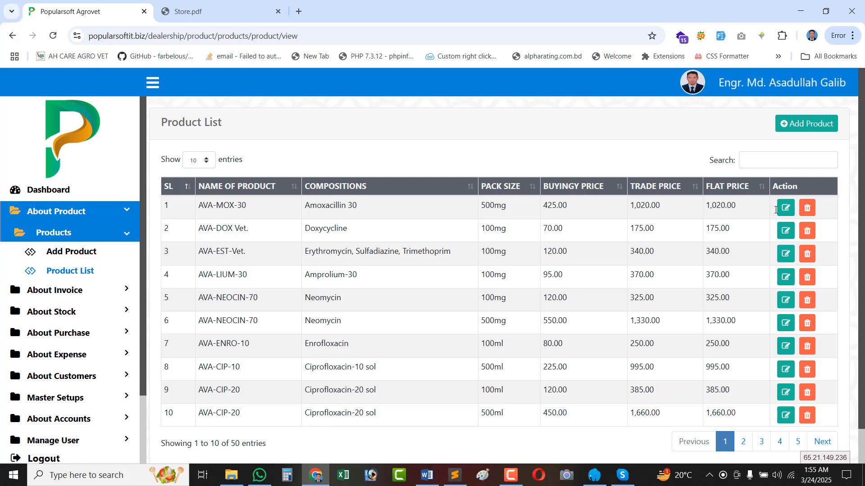
click(786, 209)
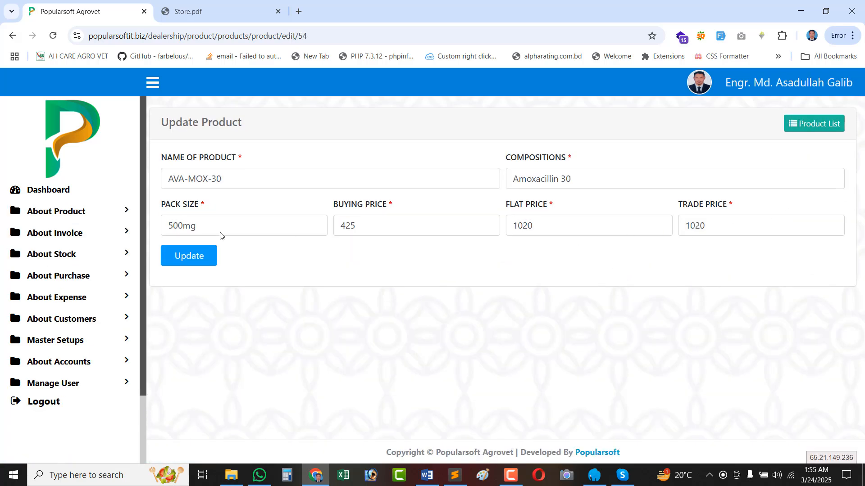
click(375, 227)
click(546, 227)
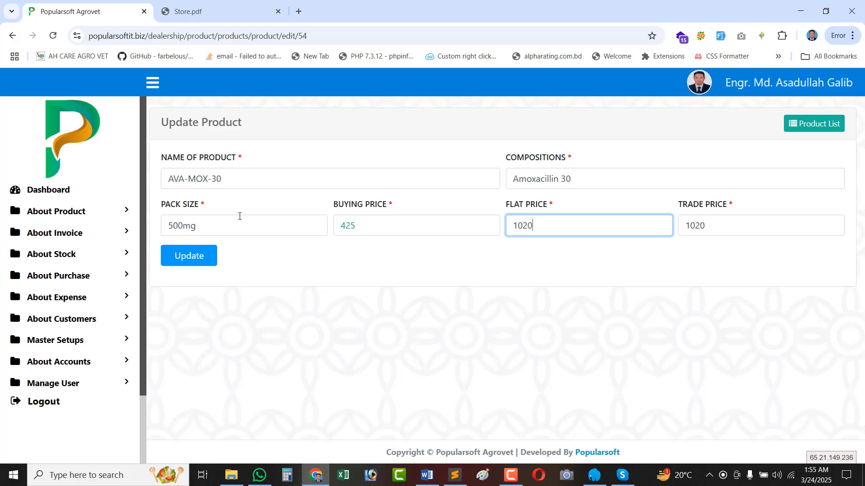
click(258, 185)
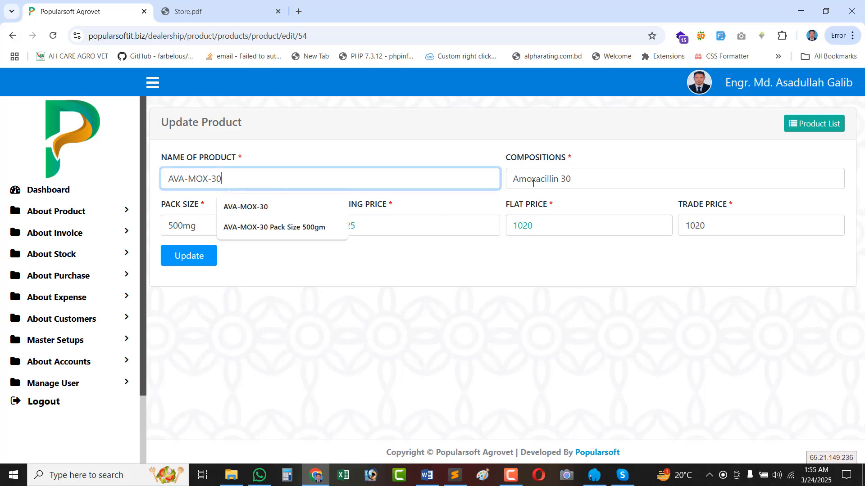
click(813, 126)
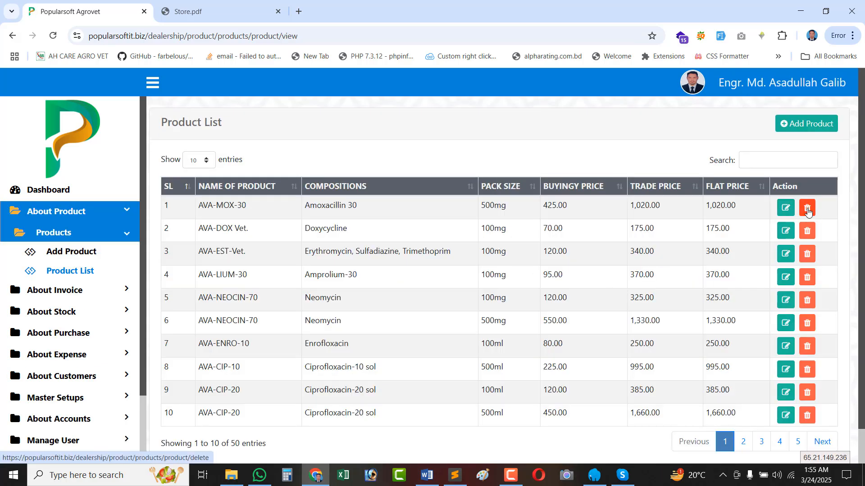
click(807, 209)
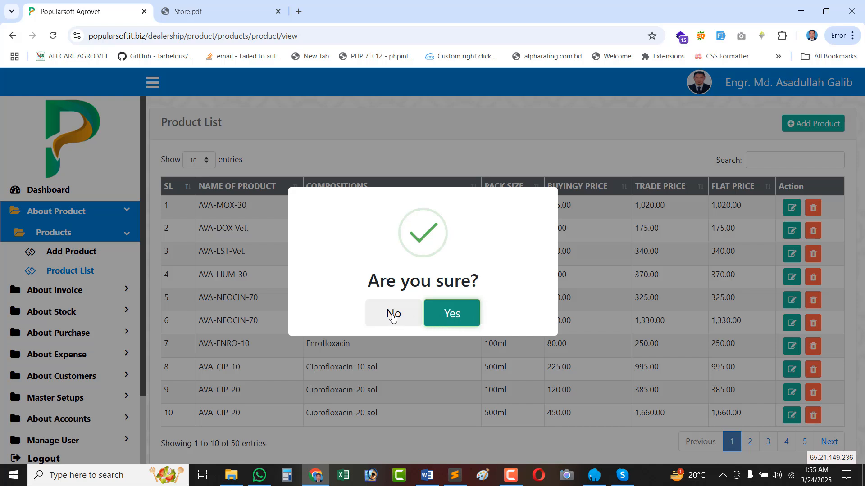
click(400, 318)
click(433, 316)
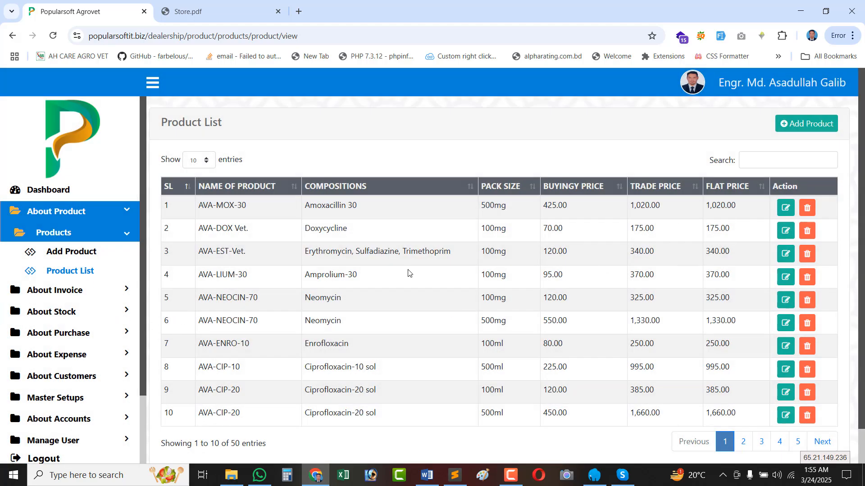
Go to page 2 of the Product List (entries 11–20) and highlight Tilmicosin in row 11.
scroll(545, 362, down, 1)
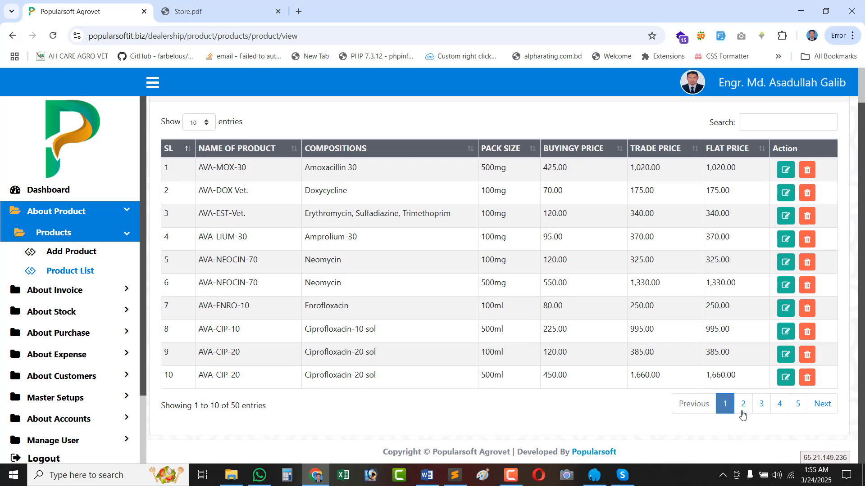
click(744, 404)
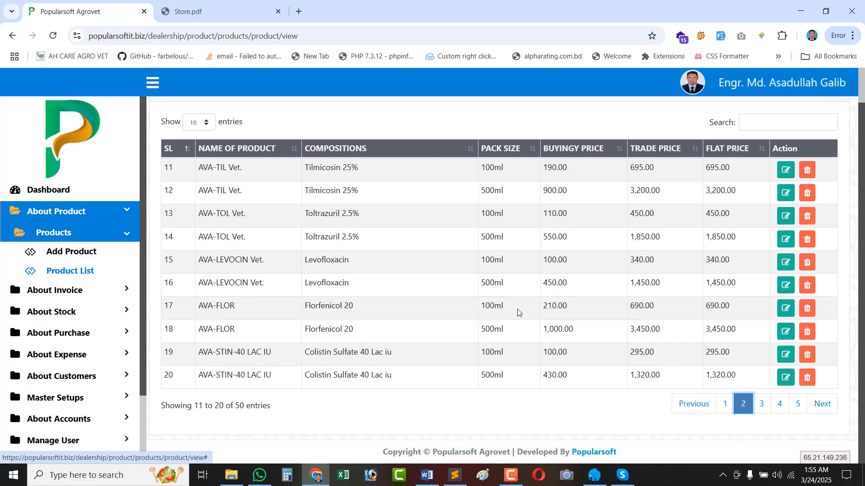
scroll(491, 321, up, 1)
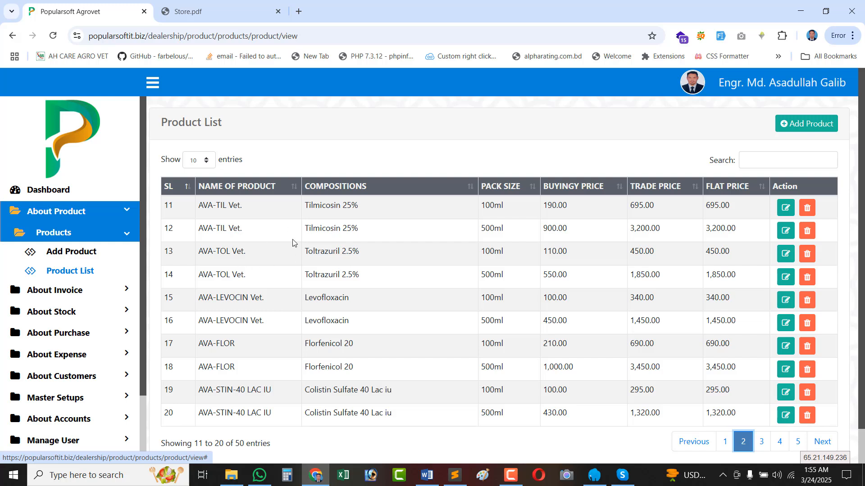
scroll(80, 360, down, 2)
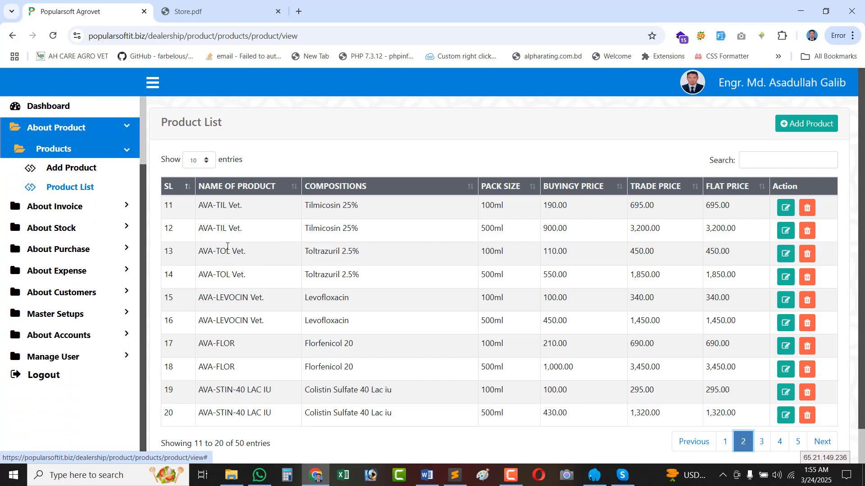
drag(168, 204, 737, 418)
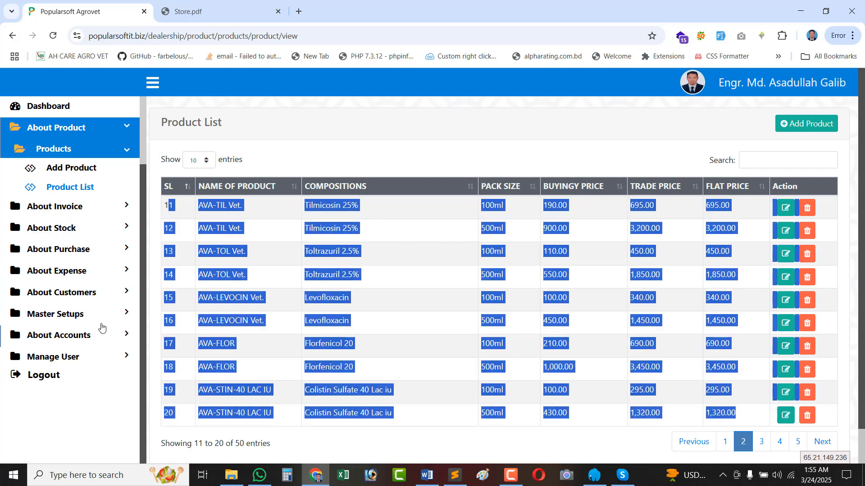
double_click(331, 208)
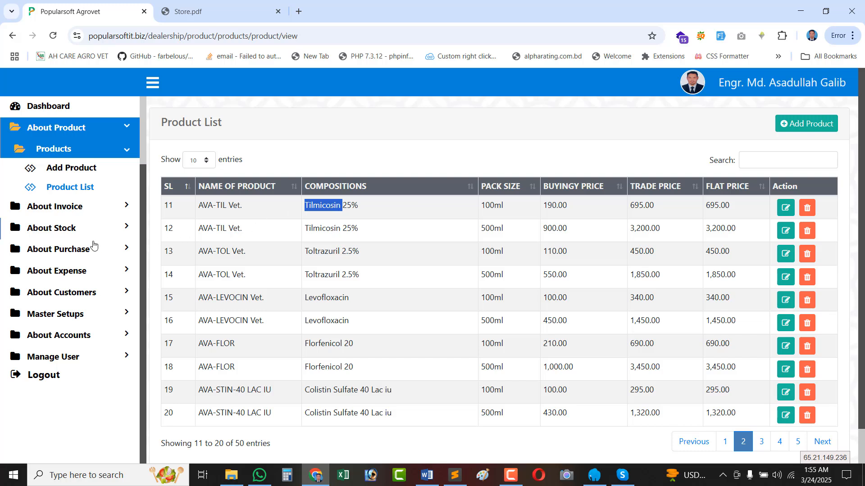
Expand About Purchase > Suppliers in the sidebar and open the empty Supplier List.
click(71, 251)
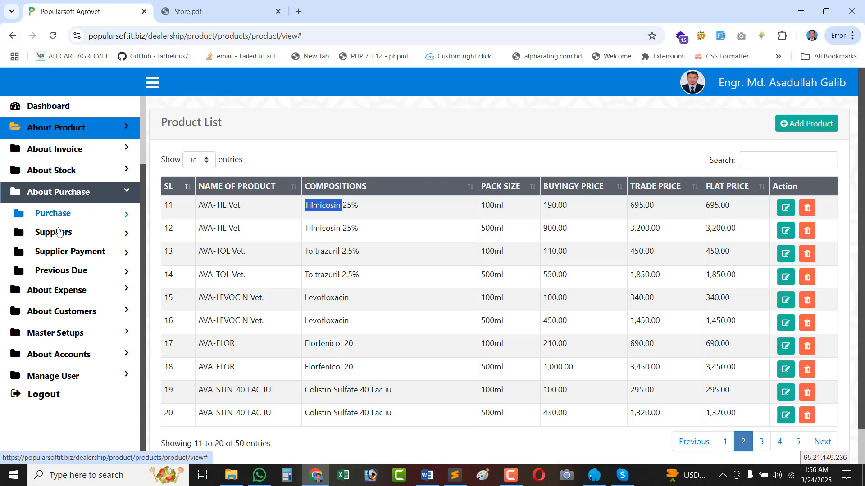
click(59, 272)
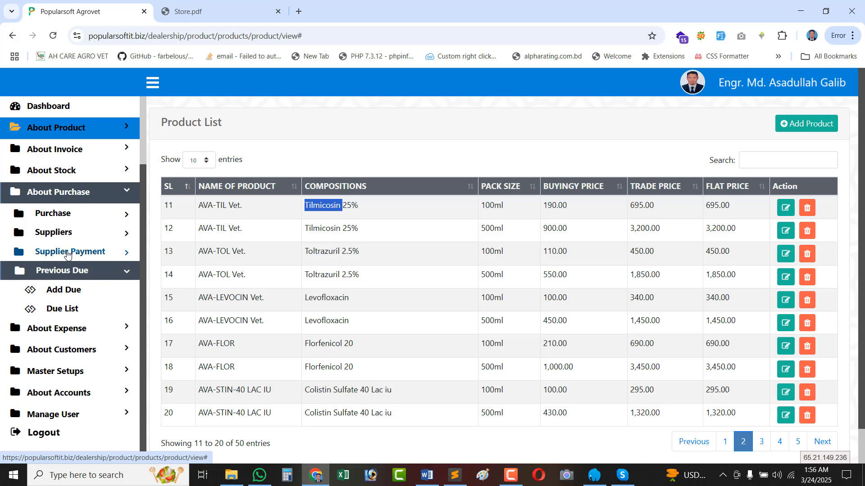
click(68, 253)
click(74, 233)
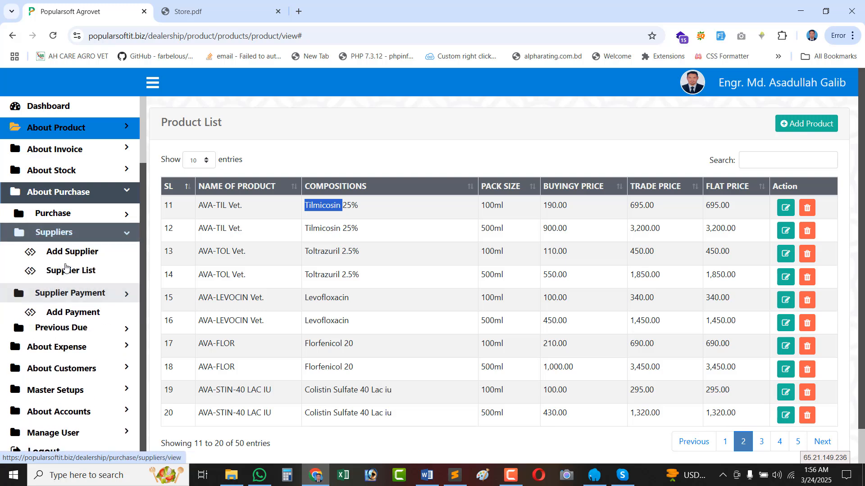
click(77, 214)
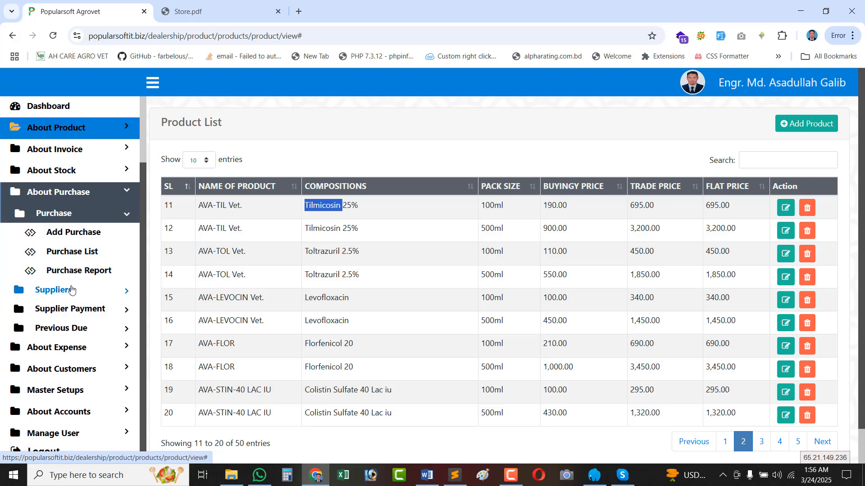
click(72, 289)
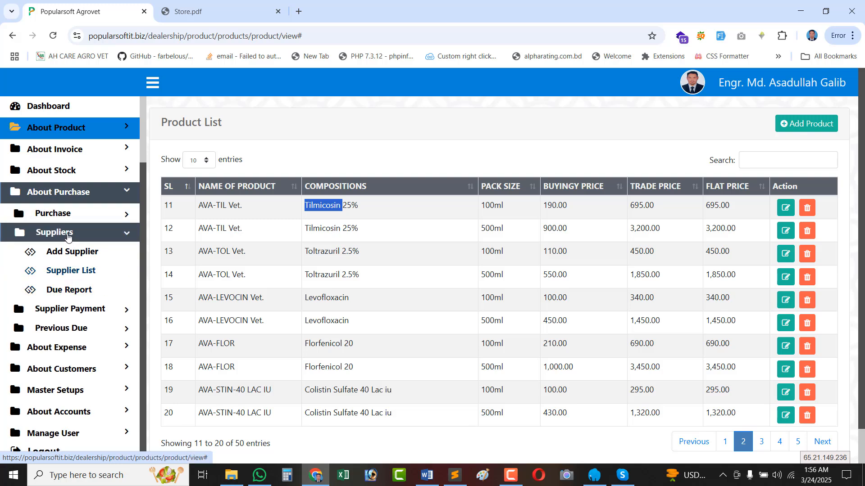
click(65, 273)
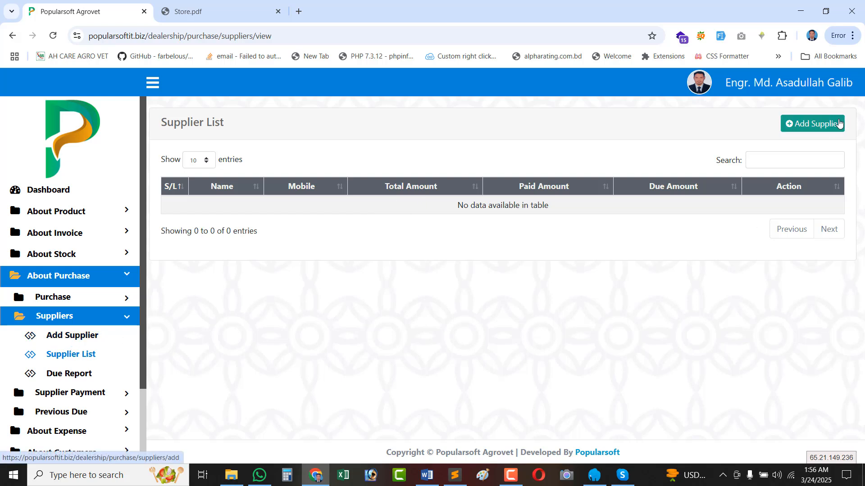
Add supplier Popular Pharmacuticals with autofilled mobile, email and address, and submit it.
click(802, 128)
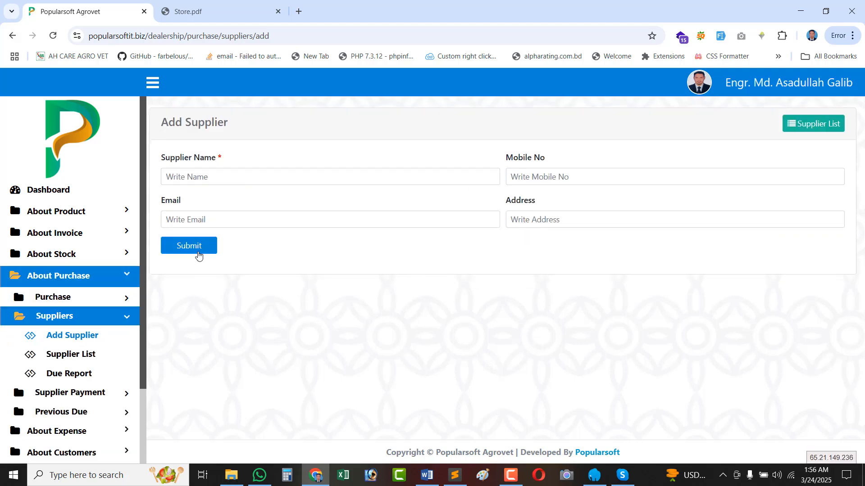
click(198, 251)
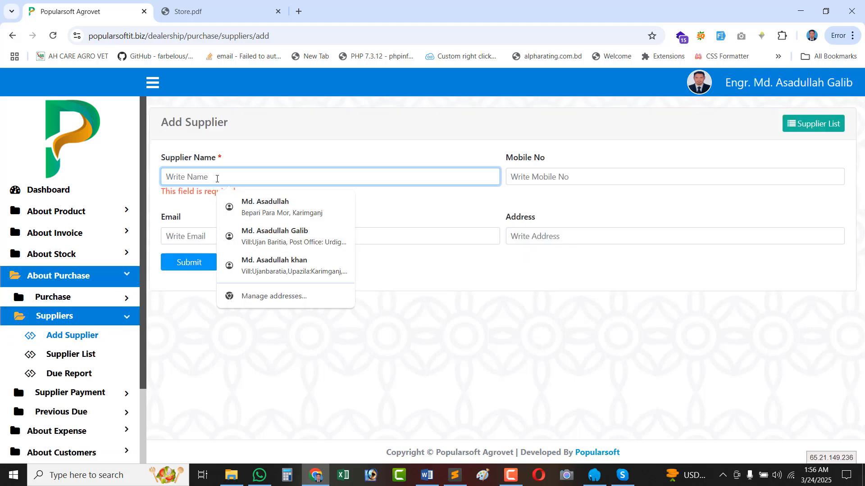
text(Popular Pharmacuticals)
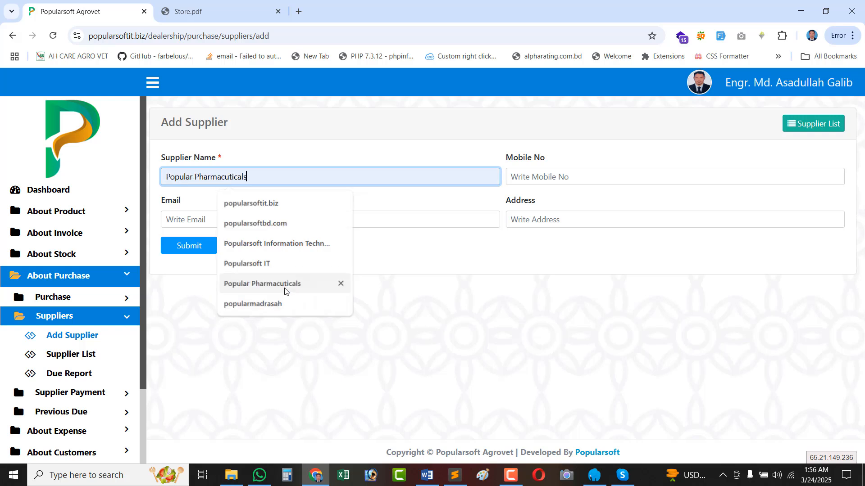
click(285, 286)
click(543, 180)
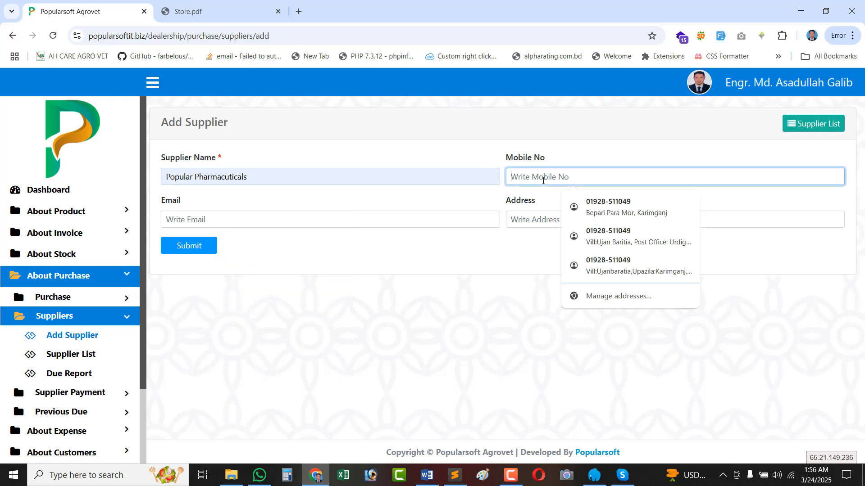
click(610, 208)
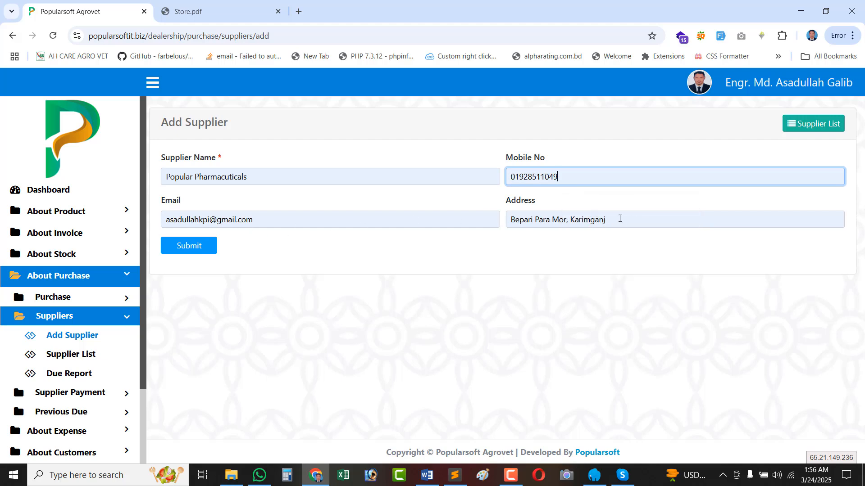
click(183, 247)
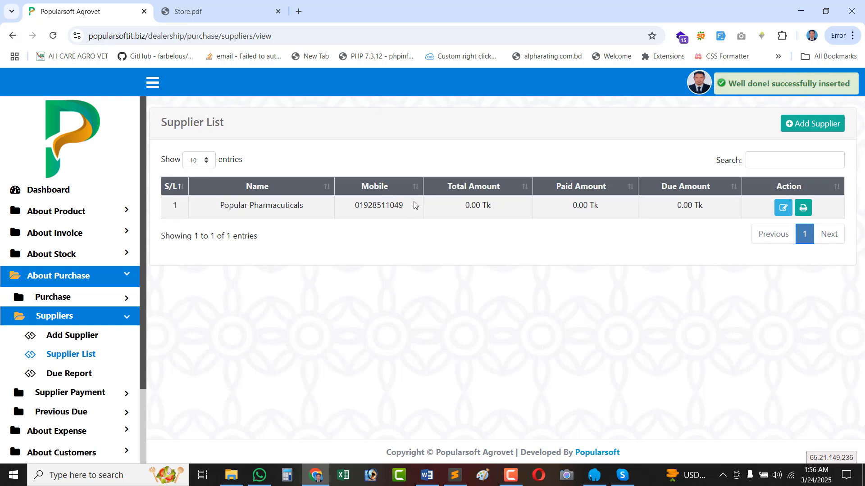
triple_click(476, 205)
click(643, 206)
drag(643, 206, 468, 211)
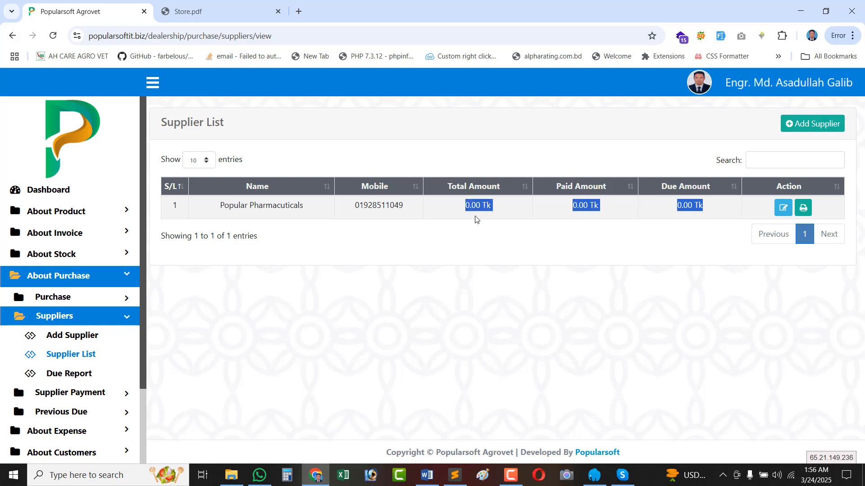
double_click(474, 217)
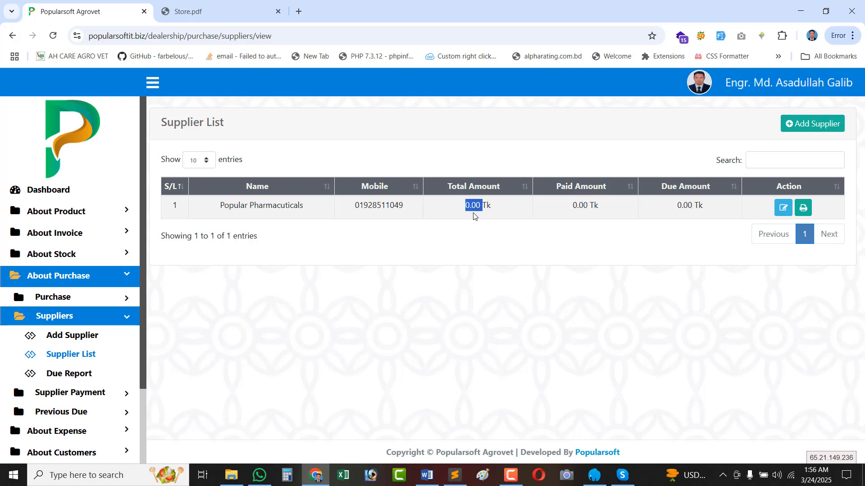
triple_click(254, 208)
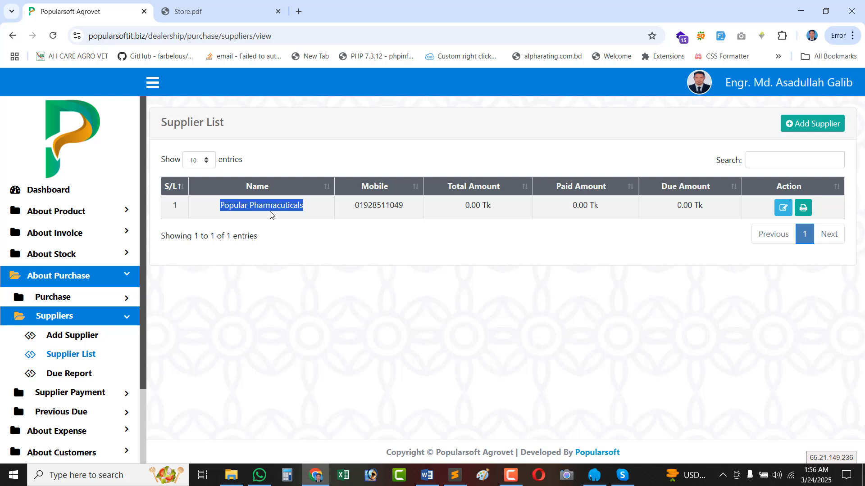
double_click(377, 209)
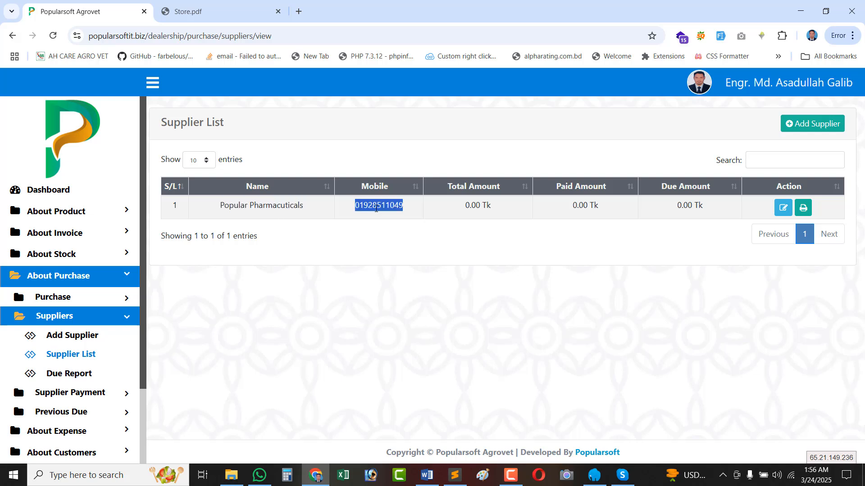
triple_click(482, 205)
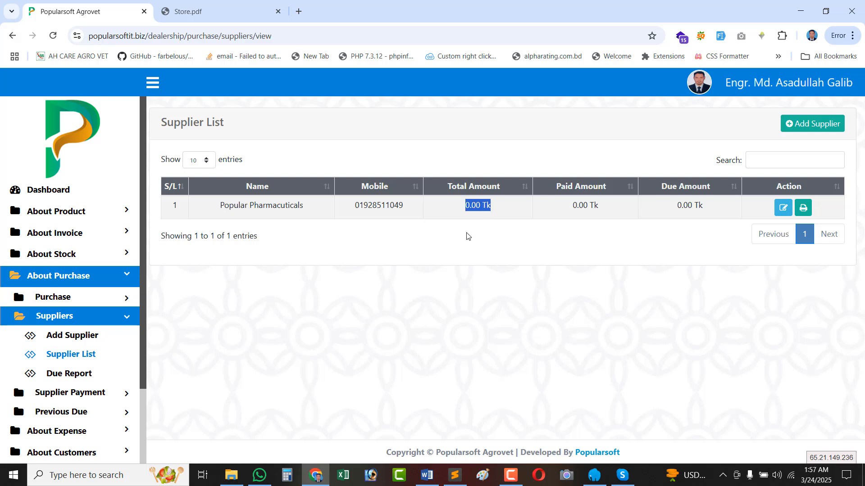
double_click(477, 204)
drag(493, 208, 460, 207)
triple_click(591, 203)
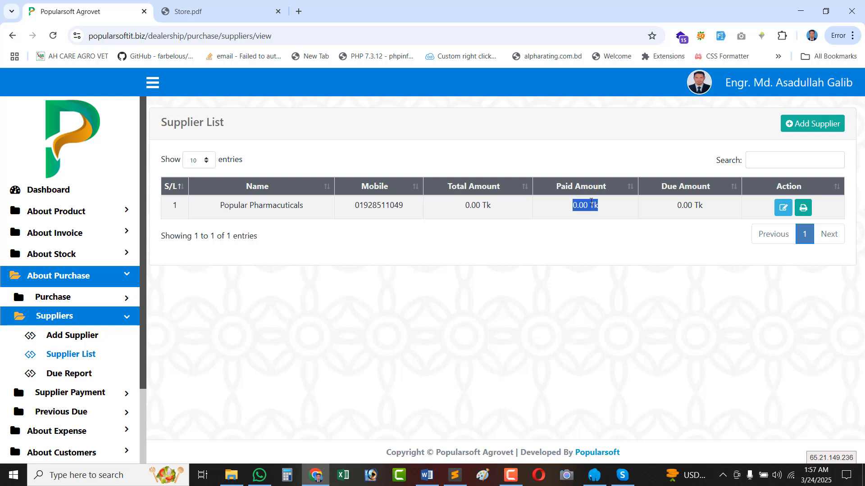
double_click(577, 207)
drag(577, 207, 592, 207)
triple_click(698, 207)
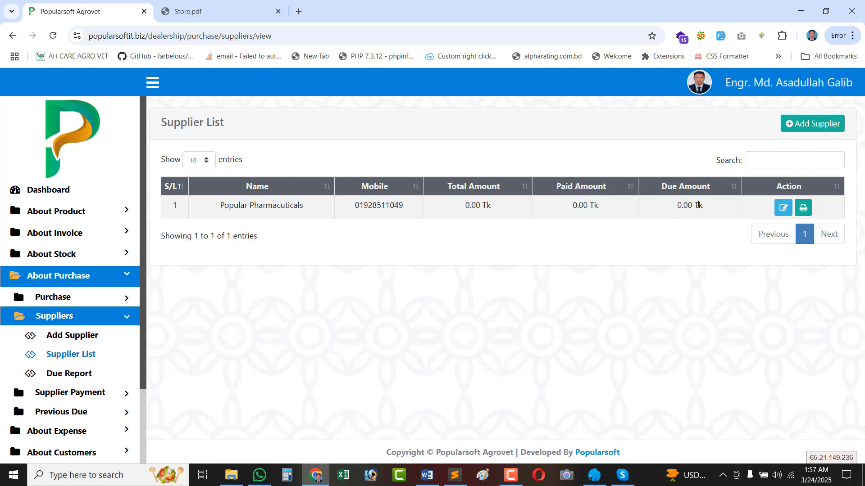
double_click(471, 209)
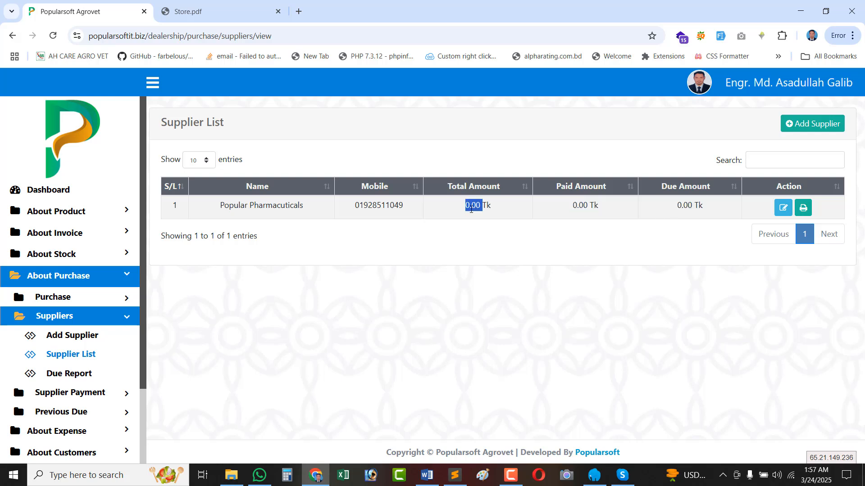
double_click(576, 208)
drag(576, 207, 608, 208)
click(608, 208)
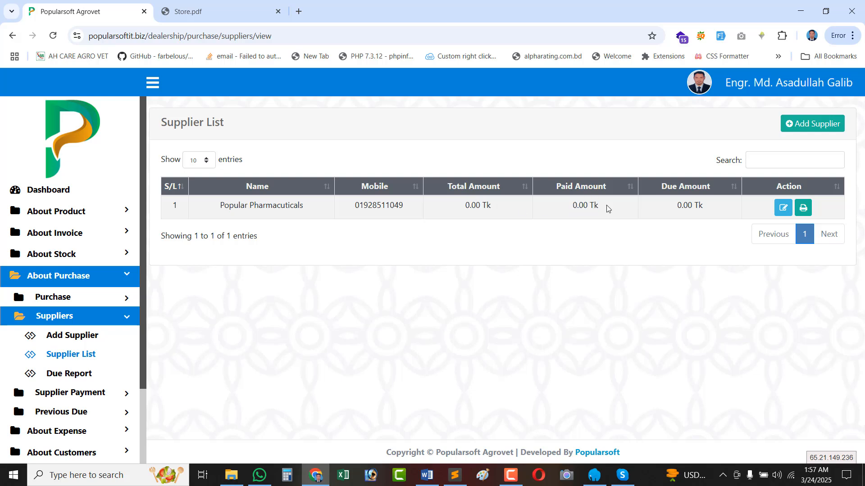
triple_click(684, 207)
click(803, 207)
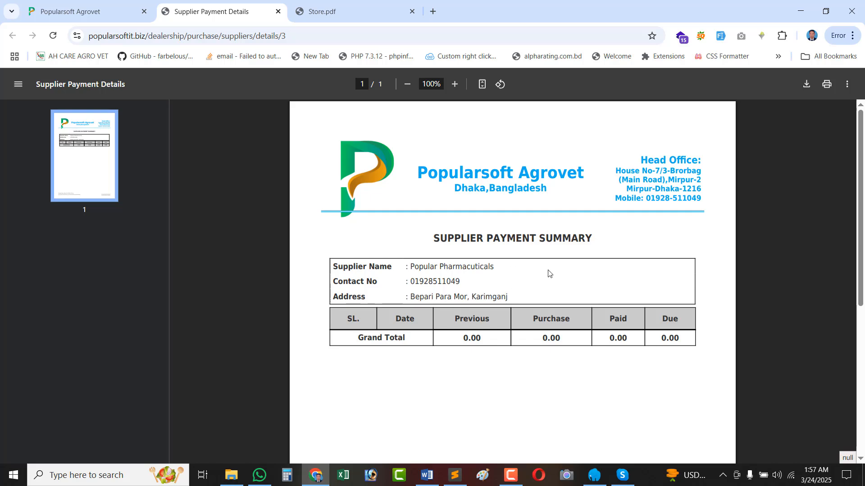
click(278, 11)
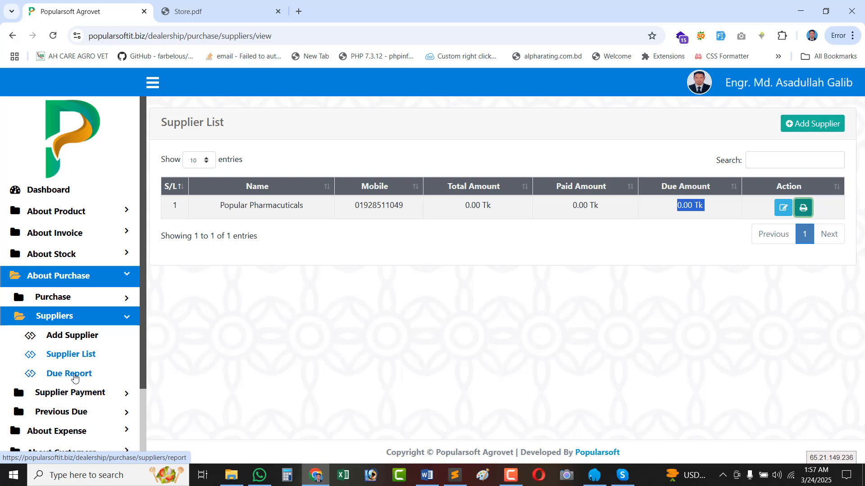
scroll(74, 374, down, 2)
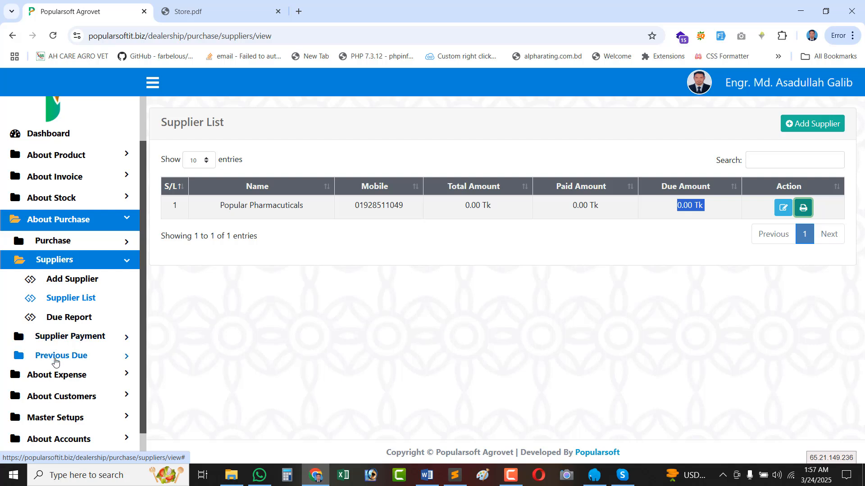
Expand Previous Due, highlight the Popular Pharmaceuticals supplier row, then open the Add Due form.
click(64, 357)
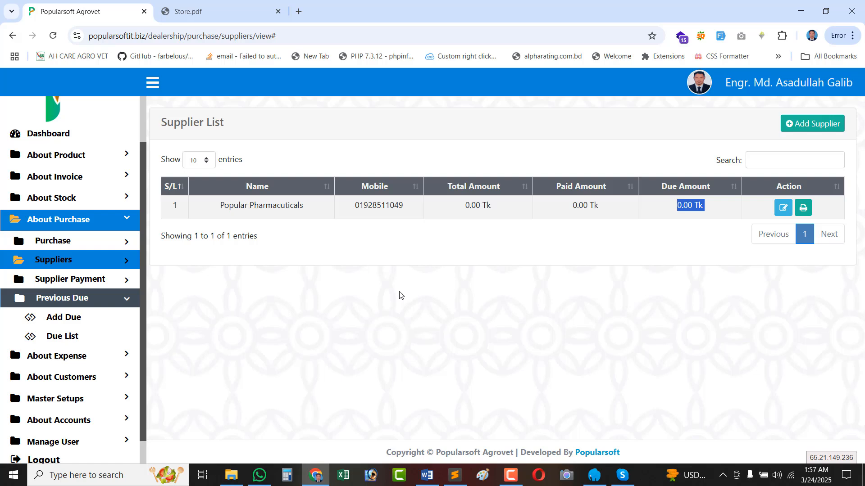
click(226, 204)
drag(226, 203, 702, 204)
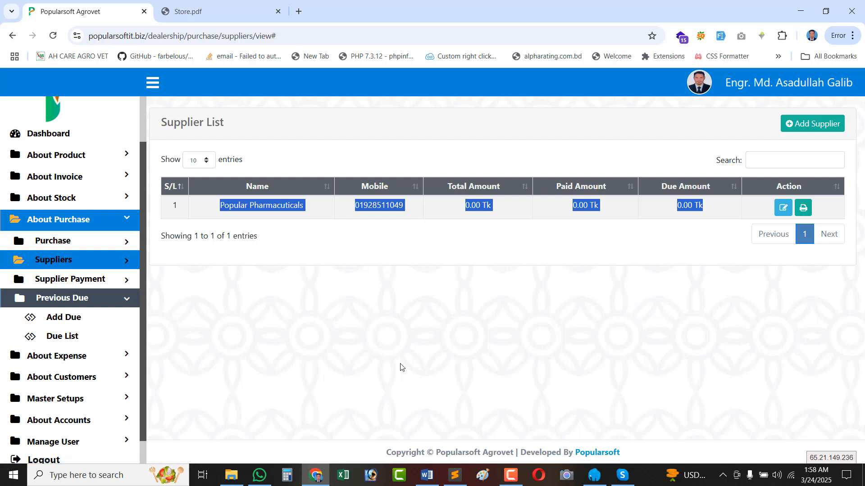
triple_click(221, 207)
click(378, 201)
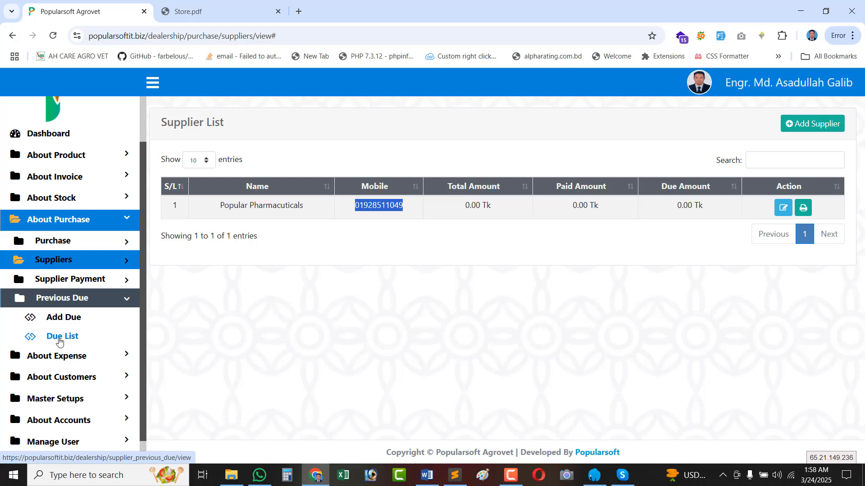
click(508, 477)
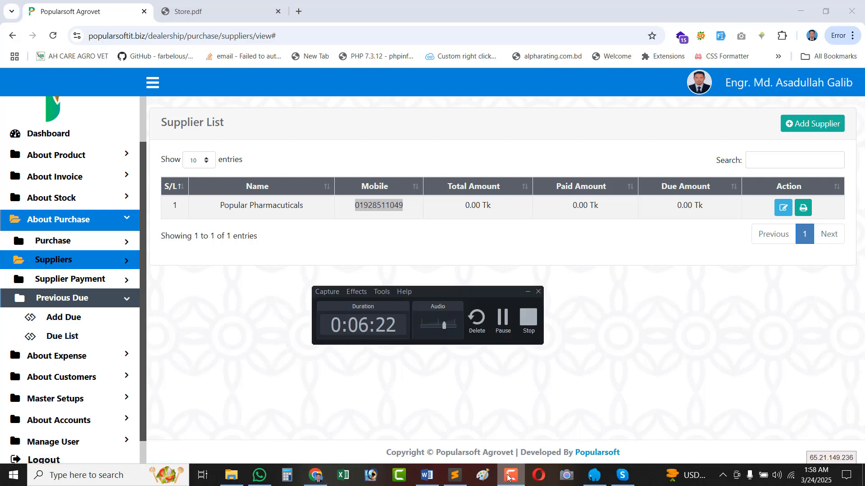
click(508, 476)
click(71, 319)
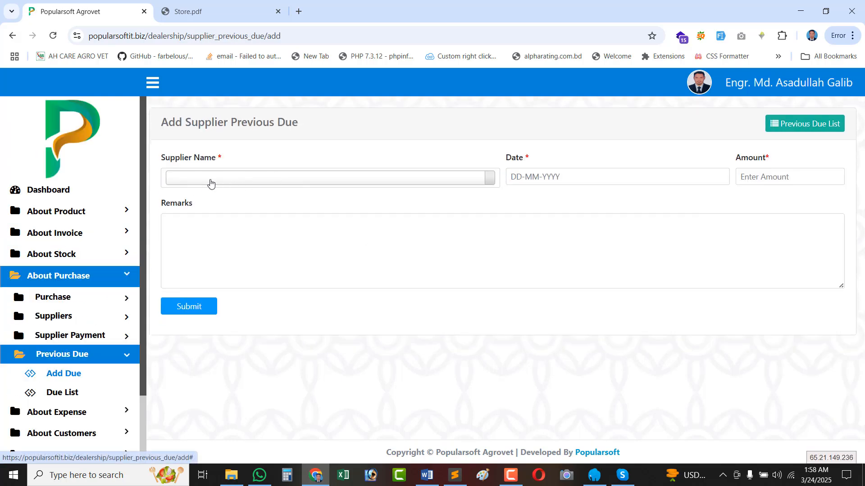
Choose Popular Pharmaceuticals as the supplier and 1 March 2025 as the due date.
click(211, 184)
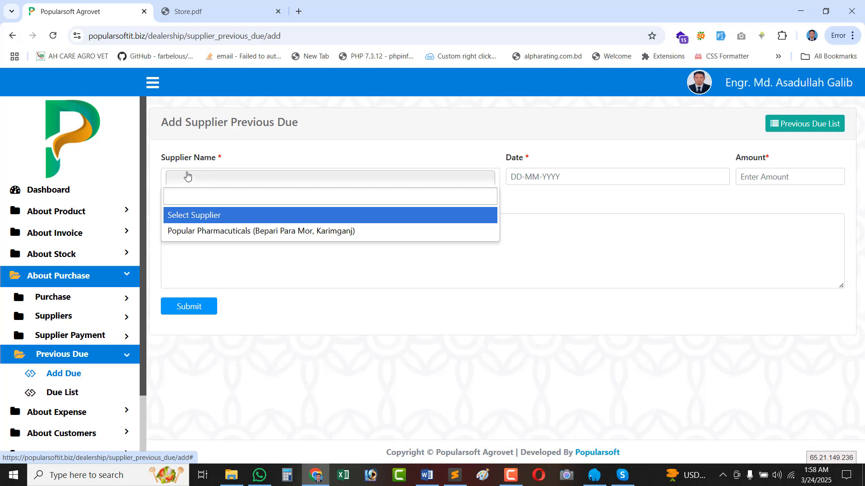
click(194, 237)
click(535, 179)
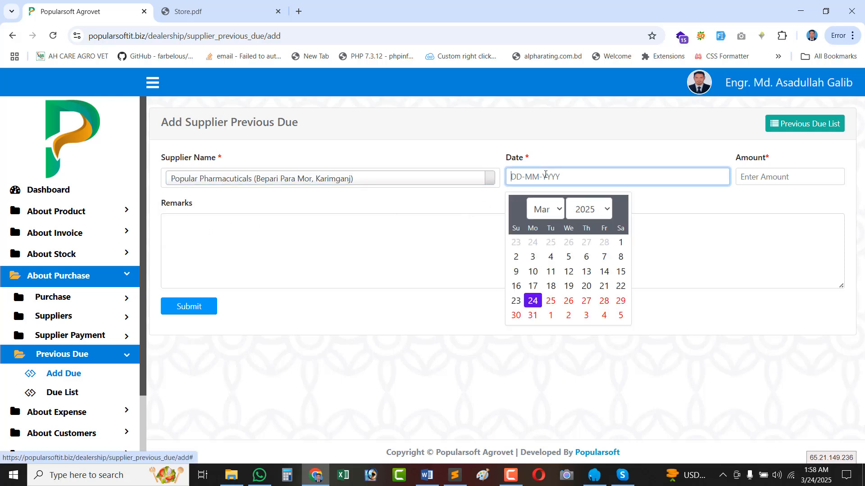
click(621, 243)
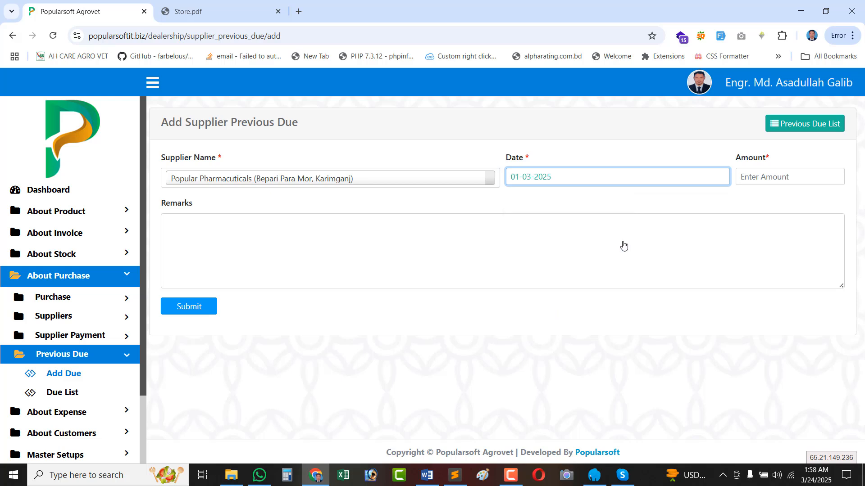
Enter amount 50000 and remark 'Old Transaction', then submit the previous due.
click(762, 179)
text(50000)
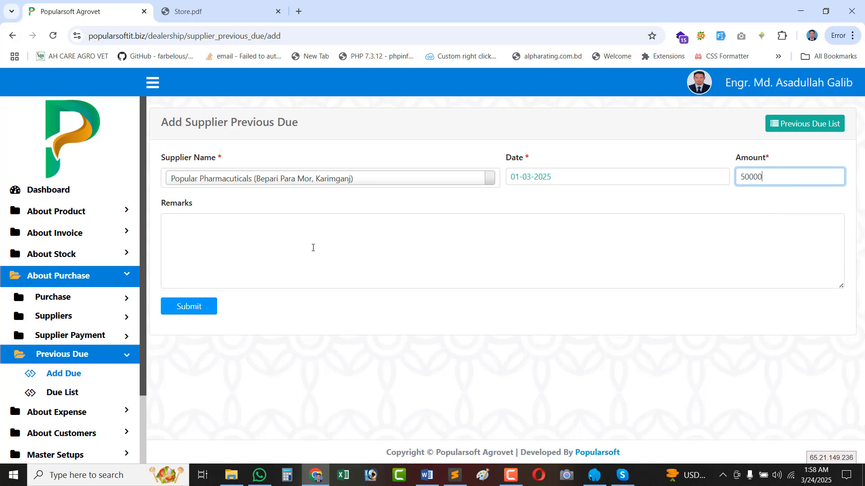
click(287, 248)
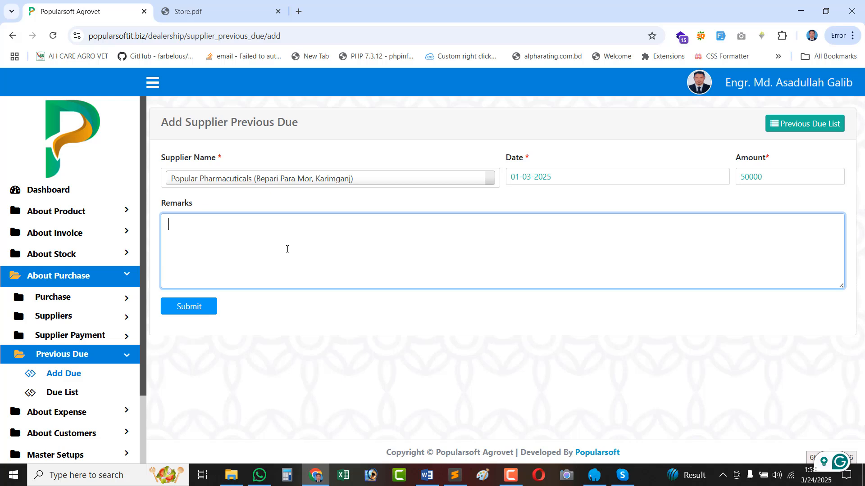
text(Old Tr)
text(a)
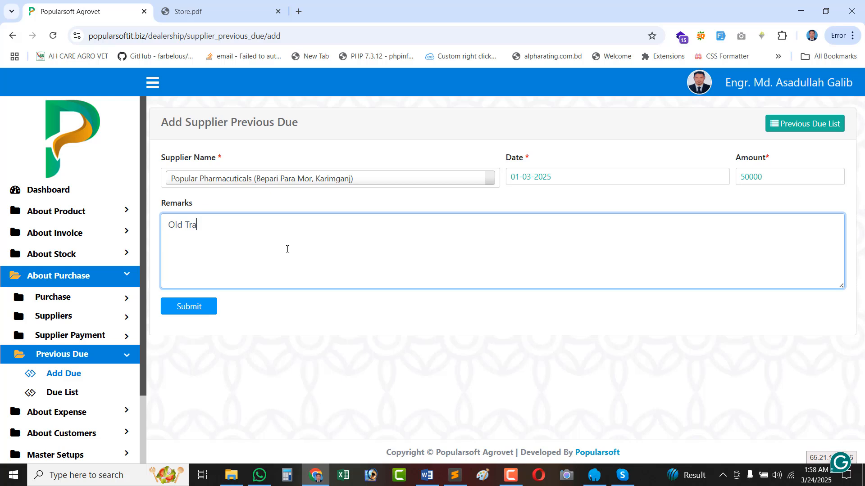
text(nsaction)
click(181, 310)
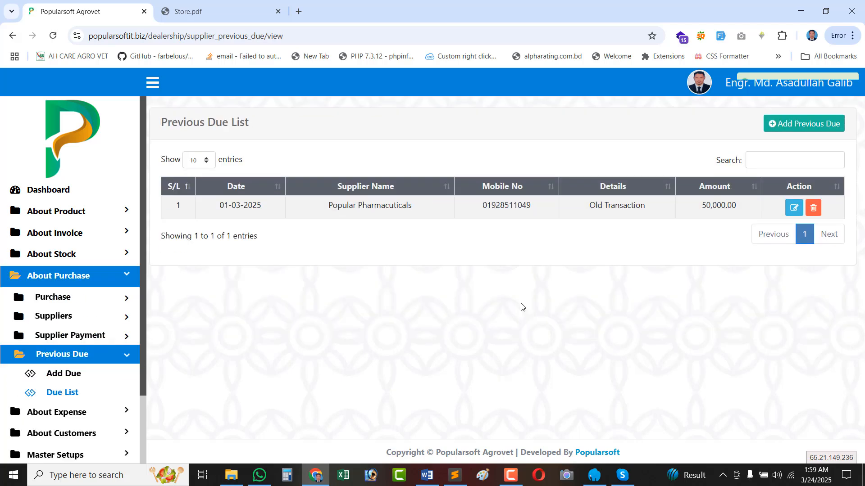
Highlight the saved 50,000.00 due, then bring up the new-tab option for Supplier List.
double_click(711, 206)
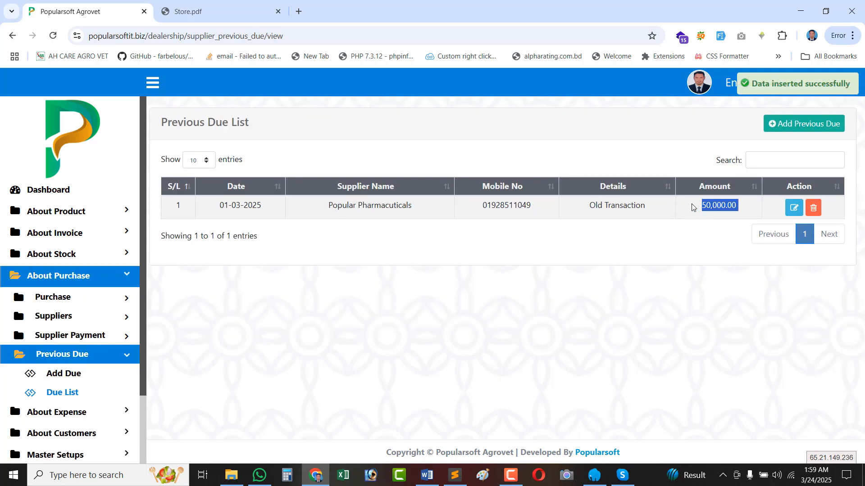
scroll(85, 349, down, 2)
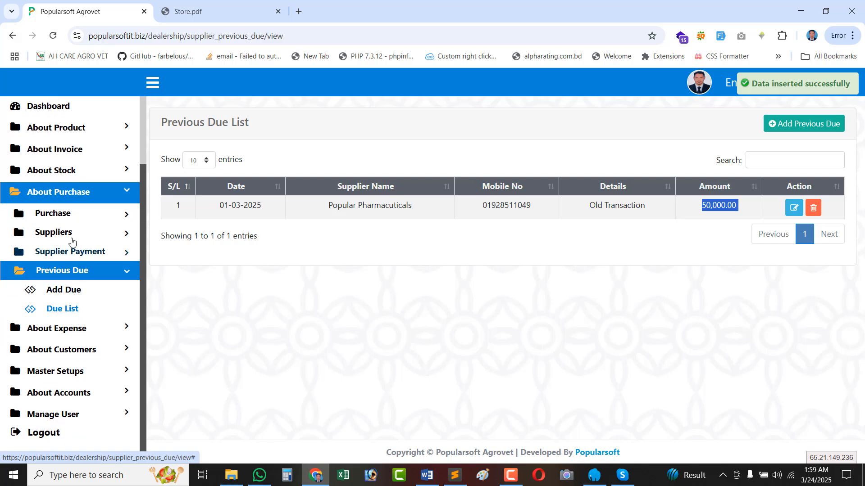
click(71, 234)
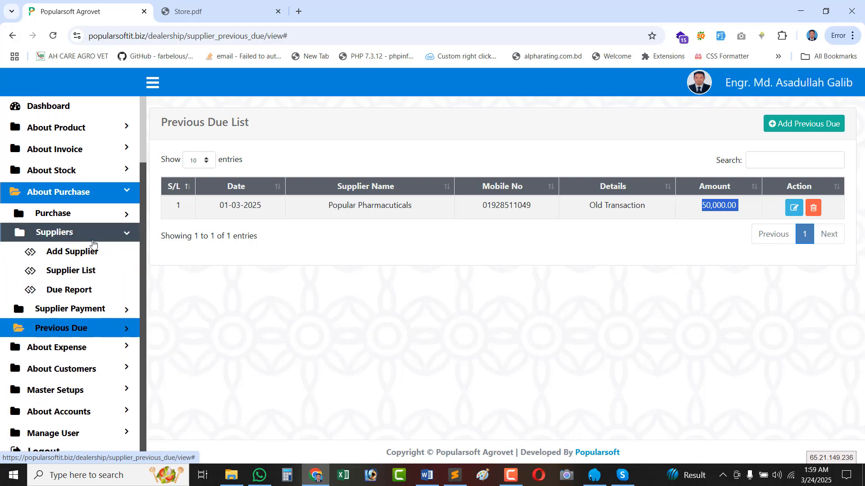
right_click(78, 271)
Open the Supplier List in a new tab and highlight Popular Pharmaceuticals' 50,000.00 Total Amount.
click(135, 74)
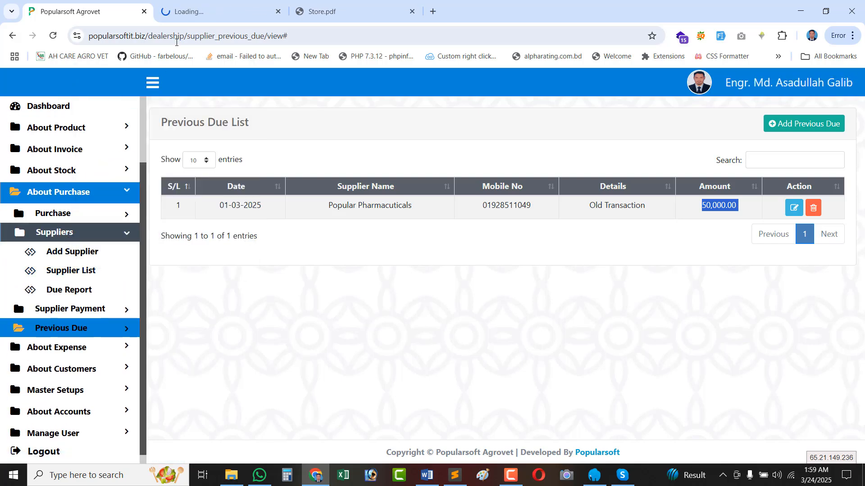
click(203, 15)
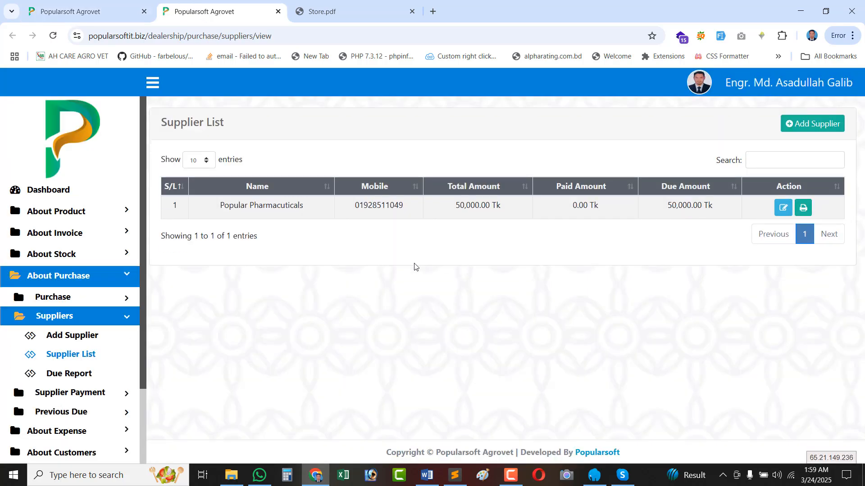
double_click(462, 205)
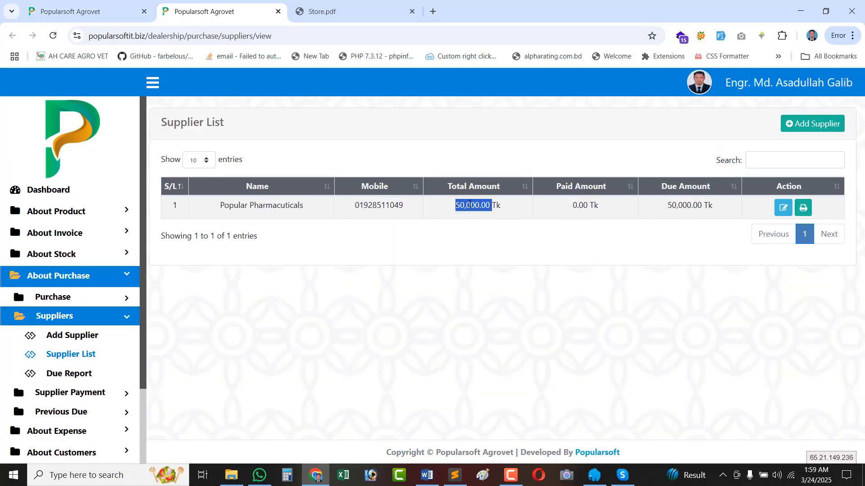
double_click(464, 203)
double_click(465, 205)
Highlight the 0.00 paid and 50,000.00 due values, then expand Supplier Payment in the sidebar.
triple_click(589, 205)
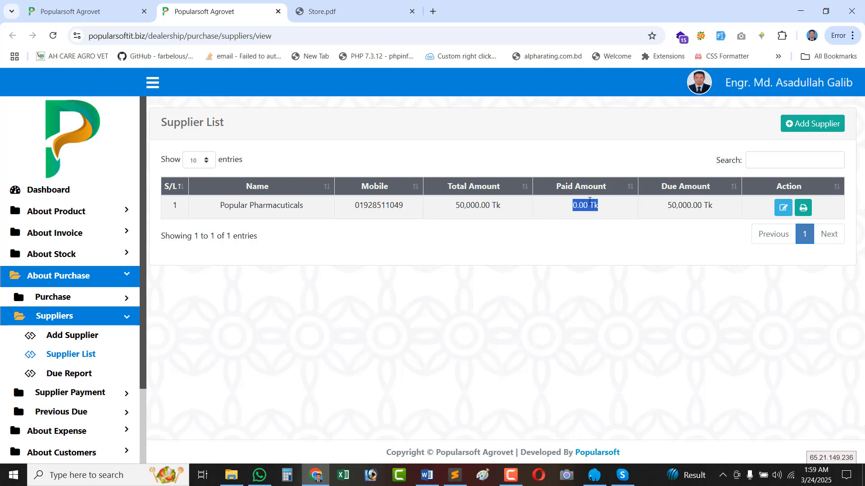
double_click(692, 208)
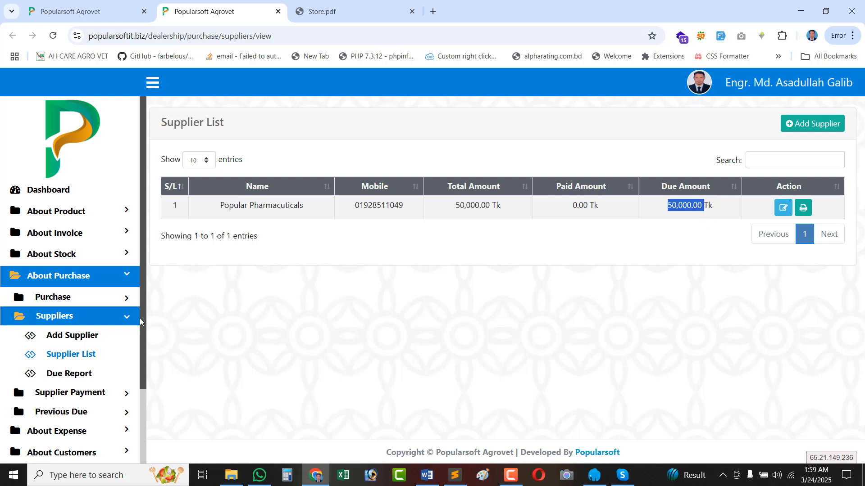
scroll(57, 356, down, 1)
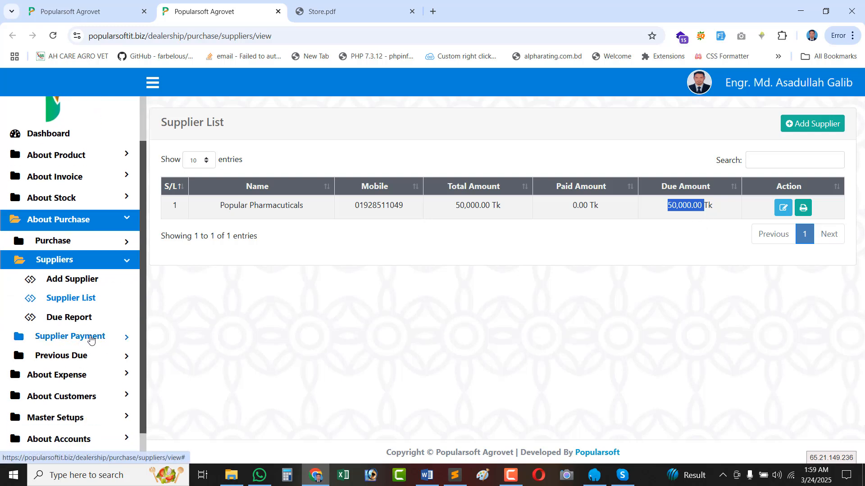
click(91, 339)
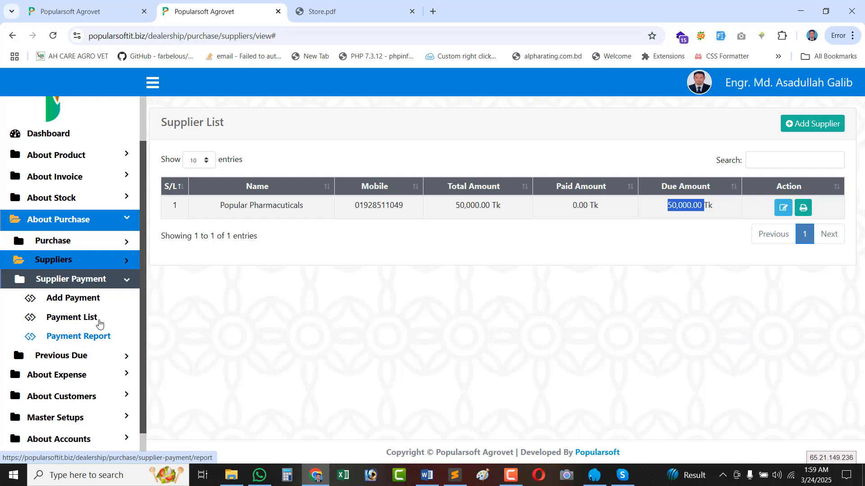
Start a new supplier payment for Popular Pharmaceuticals, which shows 50000 due.
click(132, 299)
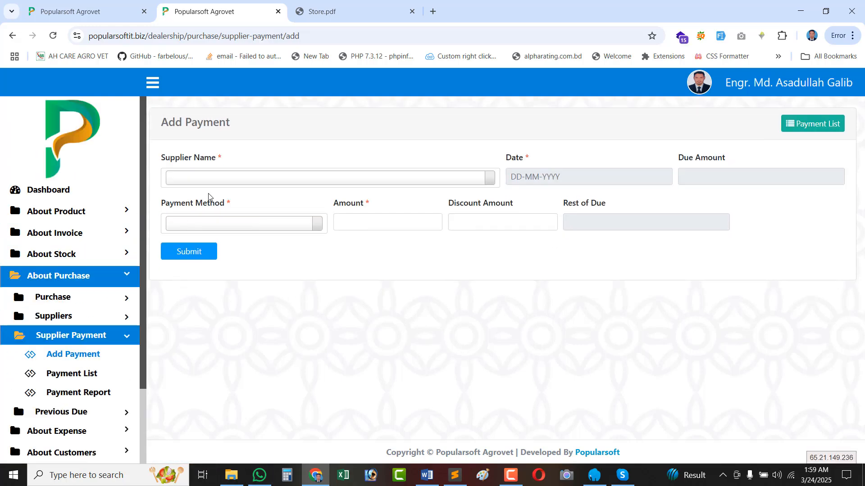
click(220, 180)
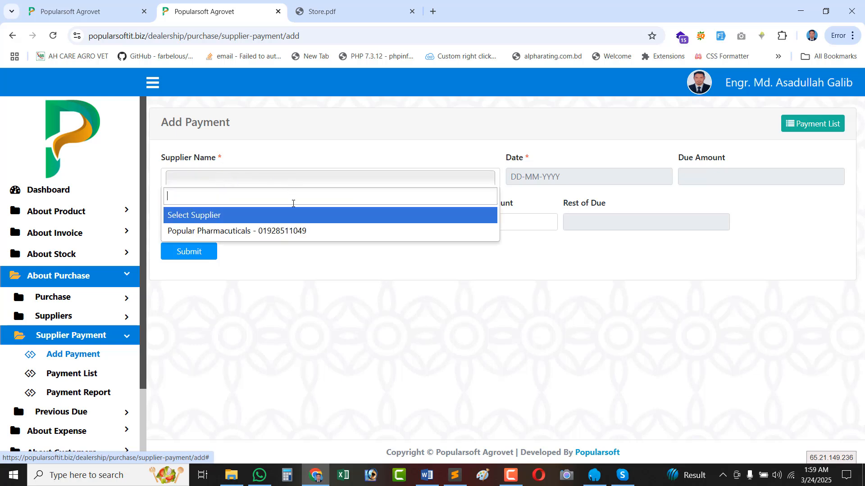
click(226, 231)
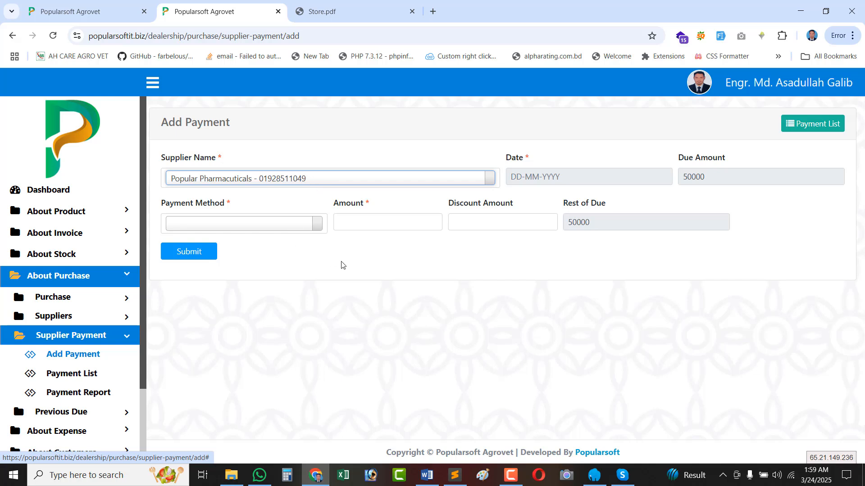
double_click(706, 171)
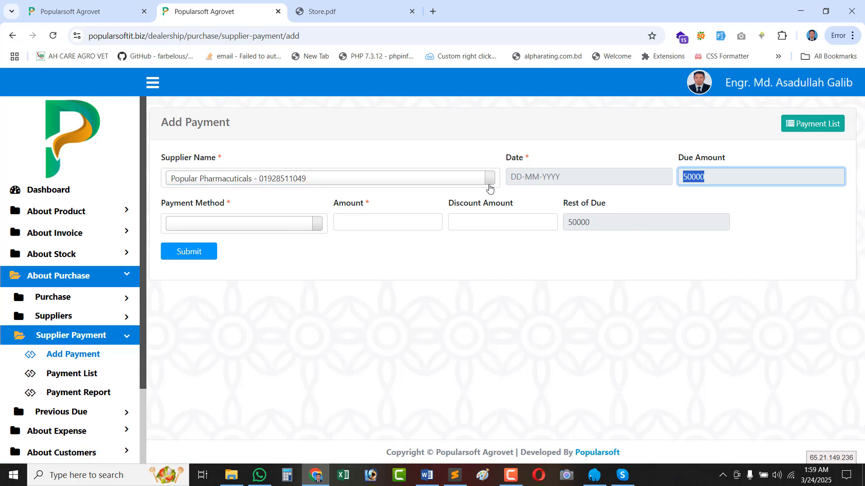
double_click(712, 180)
Set the payment date to 02-03-2025 and the payment method to HandCash.
click(555, 182)
click(516, 256)
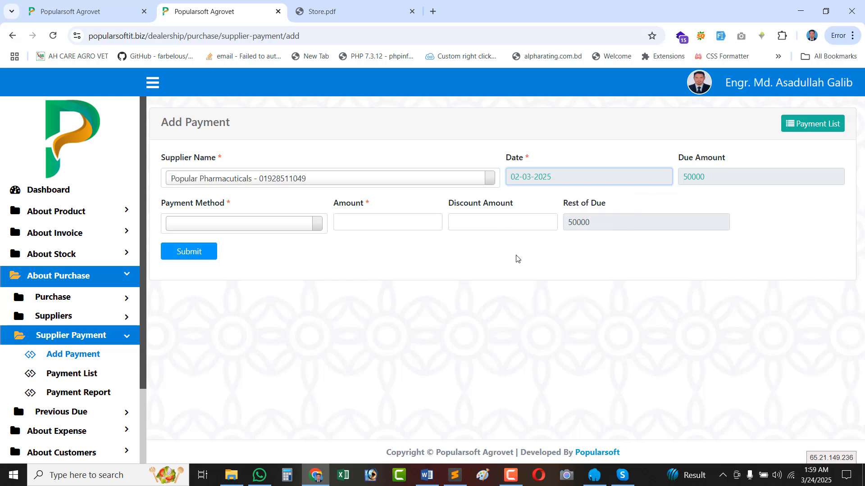
click(212, 227)
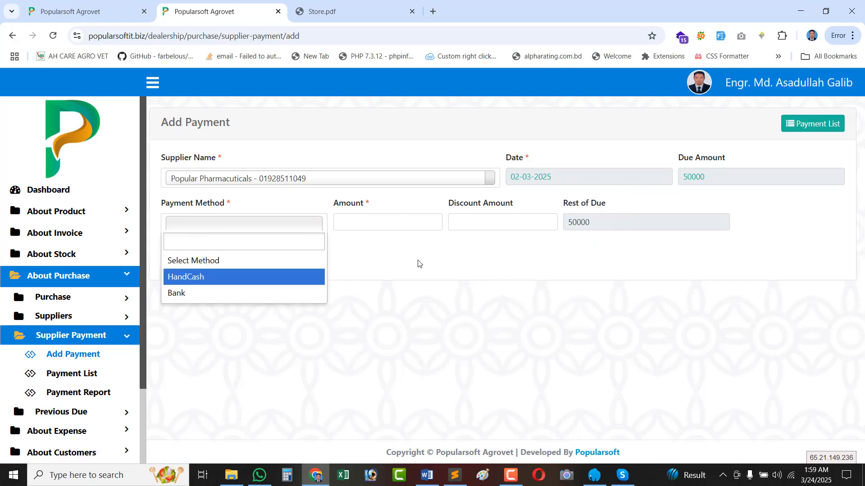
click(418, 264)
click(213, 228)
click(183, 297)
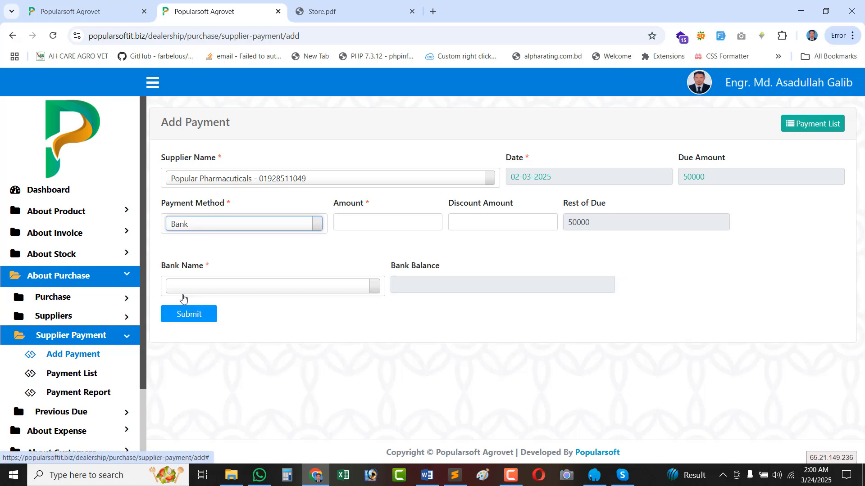
click(244, 287)
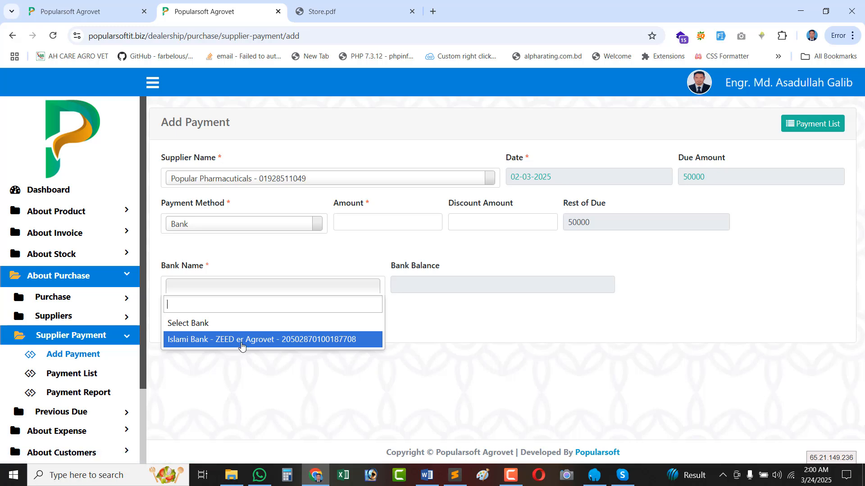
click(251, 250)
click(212, 228)
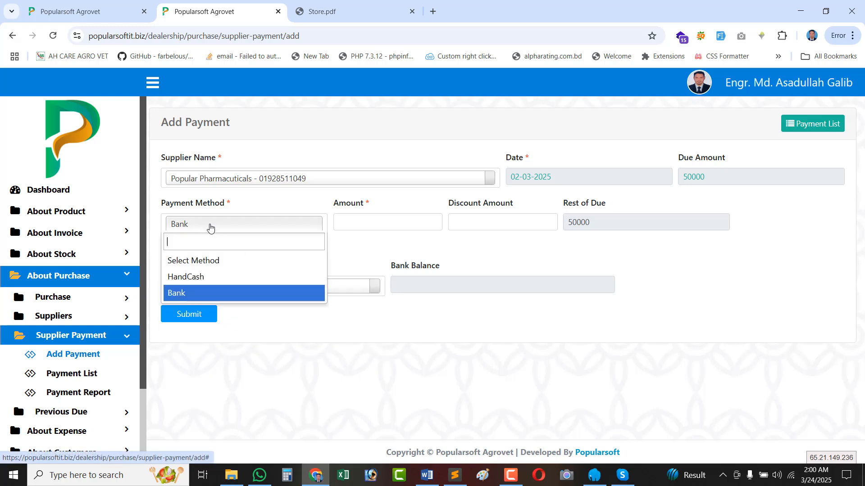
click(202, 278)
Enter 2000 as the payment amount, leaving 48000 remaining due.
click(375, 220)
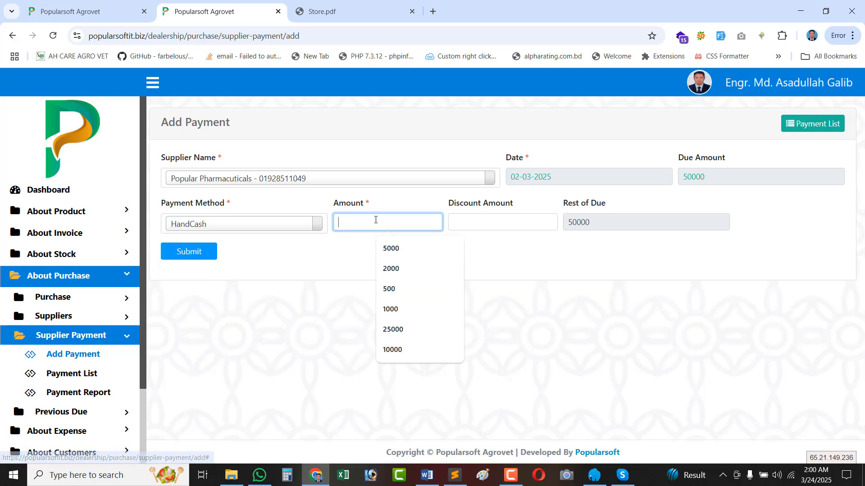
double_click(694, 177)
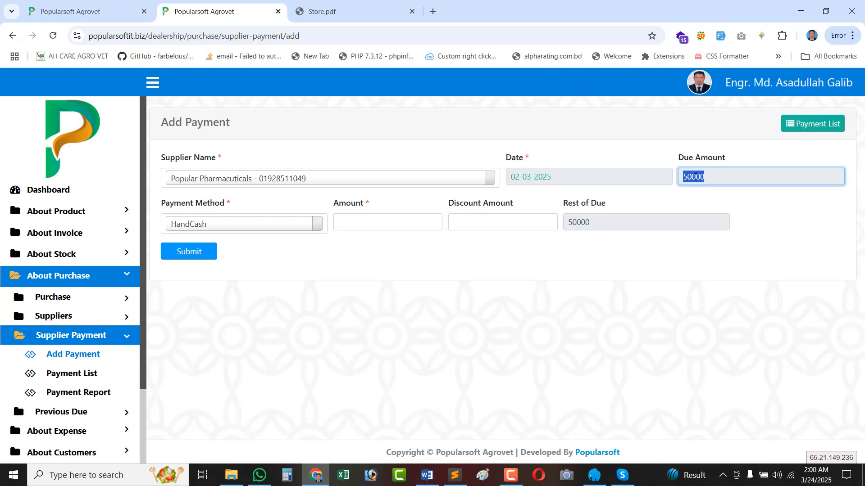
click(366, 227)
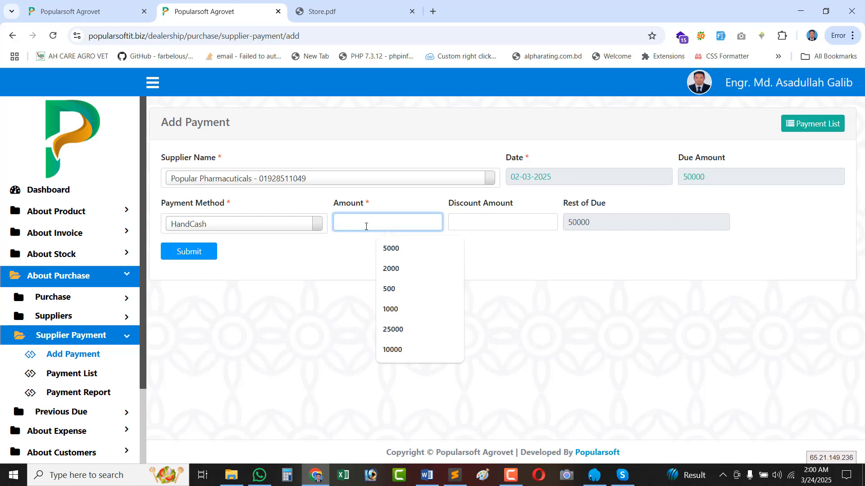
click(391, 268)
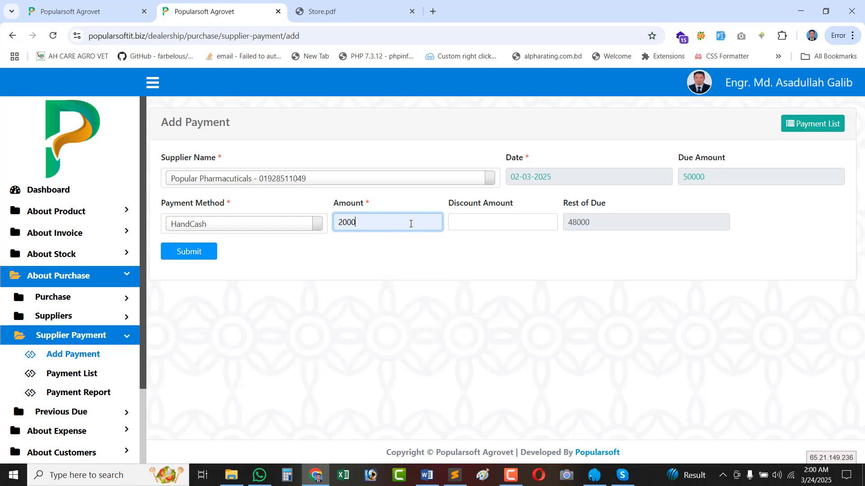
double_click(588, 224)
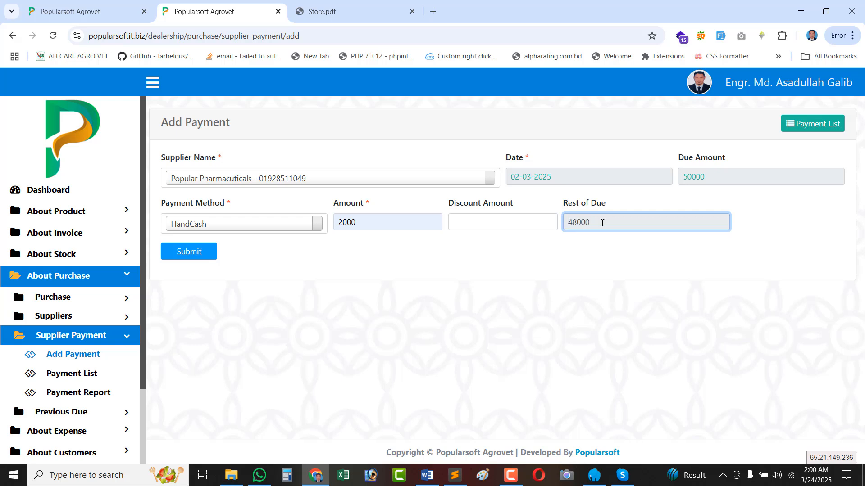
double_click(601, 223)
double_click(580, 220)
Submit the payment and confirm the 2,000.00 paid amount in the list.
click(177, 259)
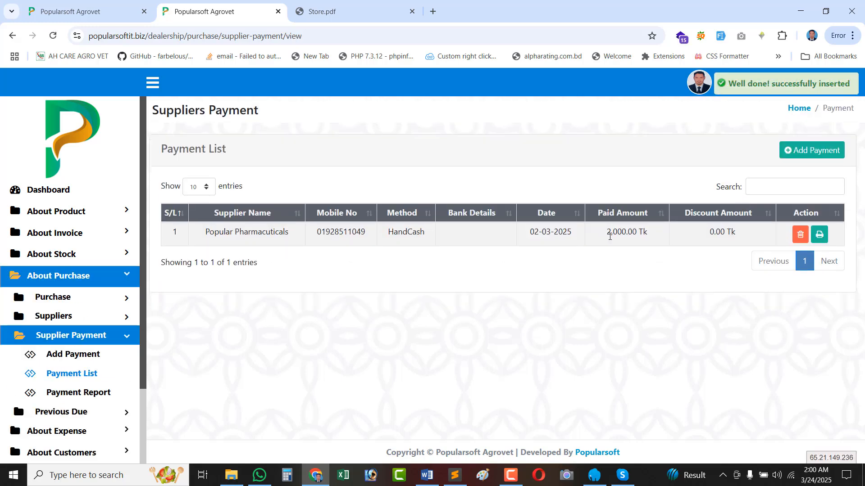
double_click(609, 237)
double_click(638, 232)
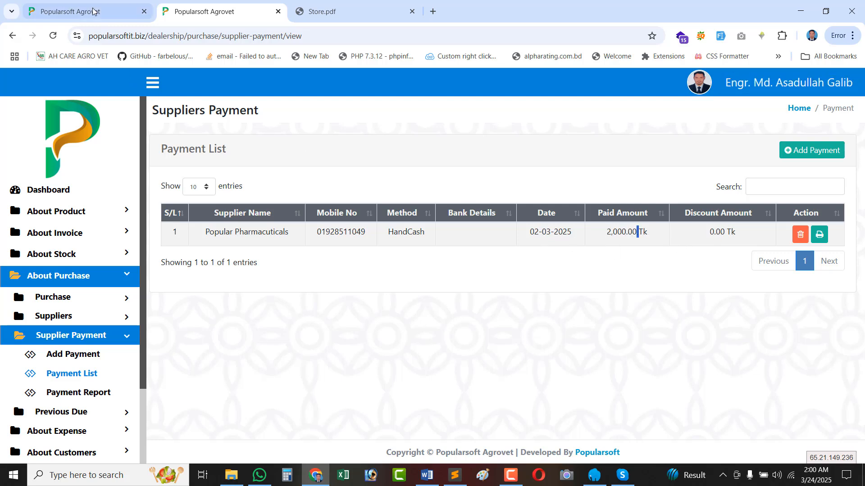
View the payment's printable slip, then close the slip tab.
click(819, 235)
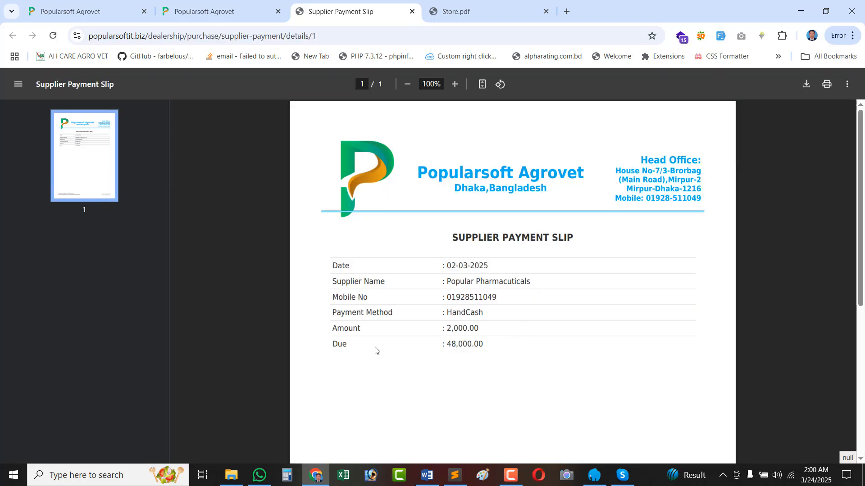
scroll(506, 331, down, 7)
scroll(506, 331, up, 7)
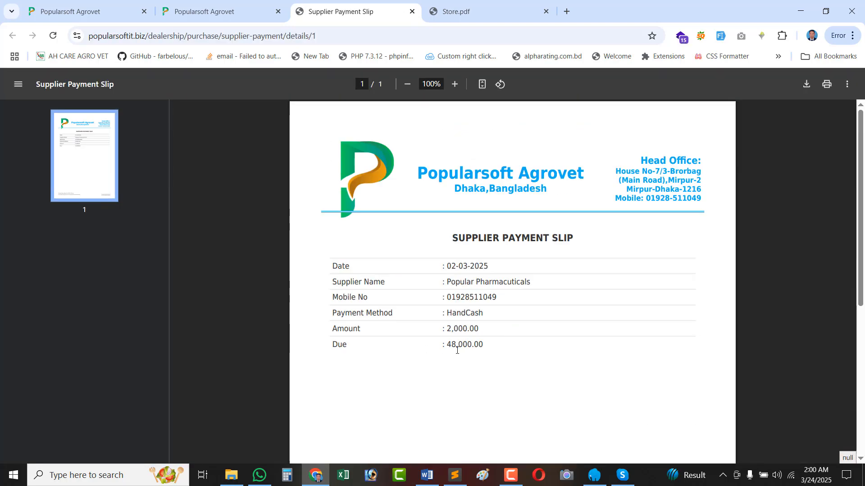
click(412, 11)
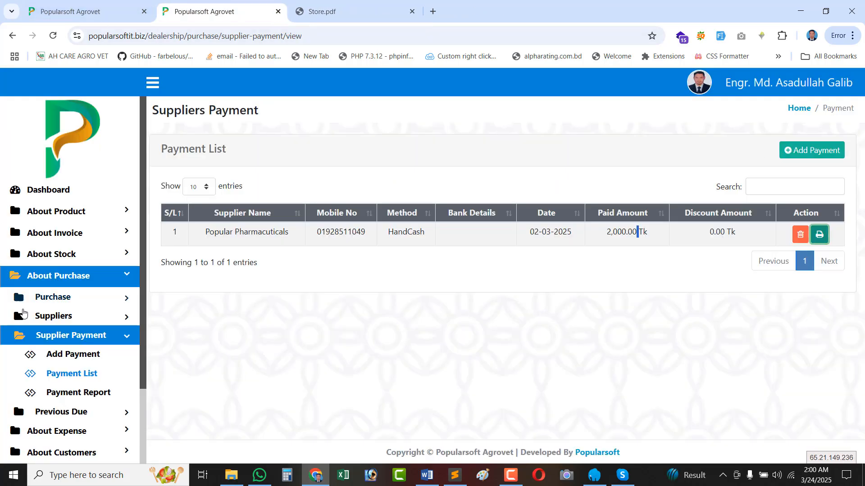
Open the Supplier List from the Suppliers sidebar section in a new tab.
click(67, 317)
right_click(87, 362)
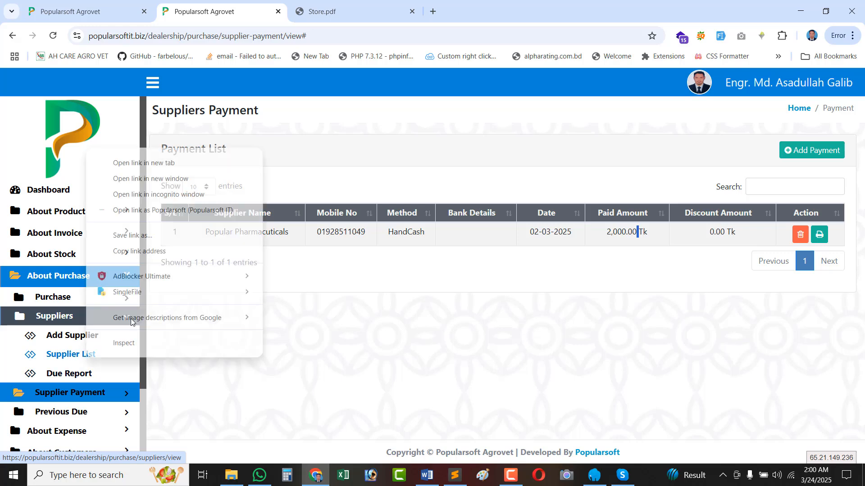
click(152, 168)
click(328, 17)
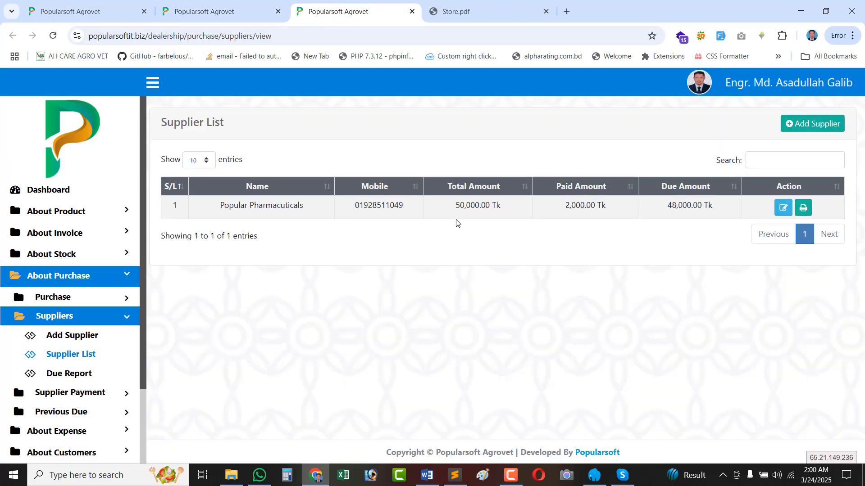
Confirm 50,000.00 total, 2,000.00 paid, 48,000.00 due, and open the printable payment summary.
double_click(465, 207)
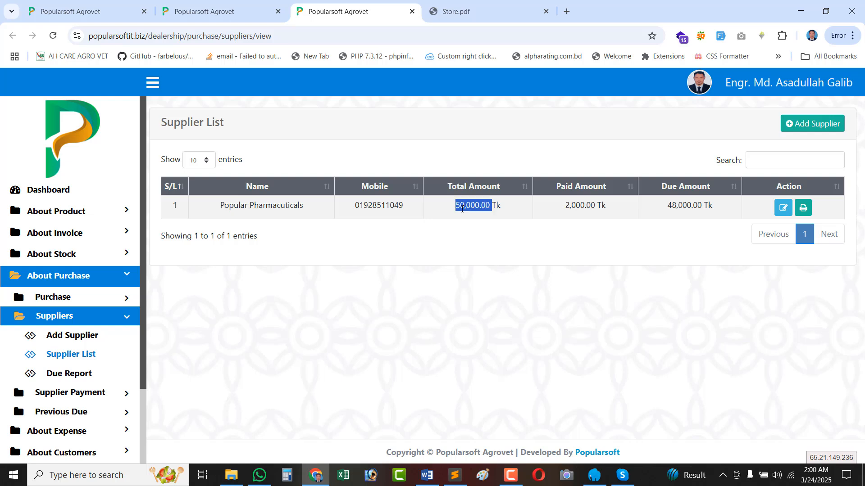
double_click(579, 206)
triple_click(685, 206)
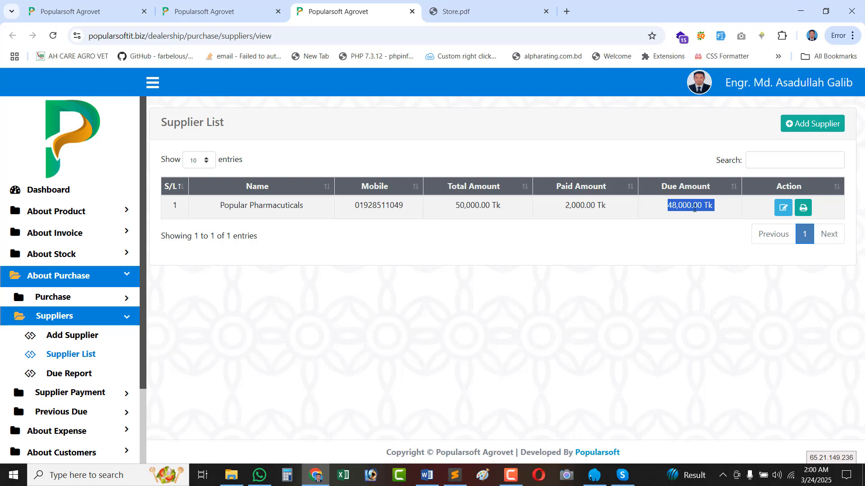
double_click(694, 207)
triple_click(591, 204)
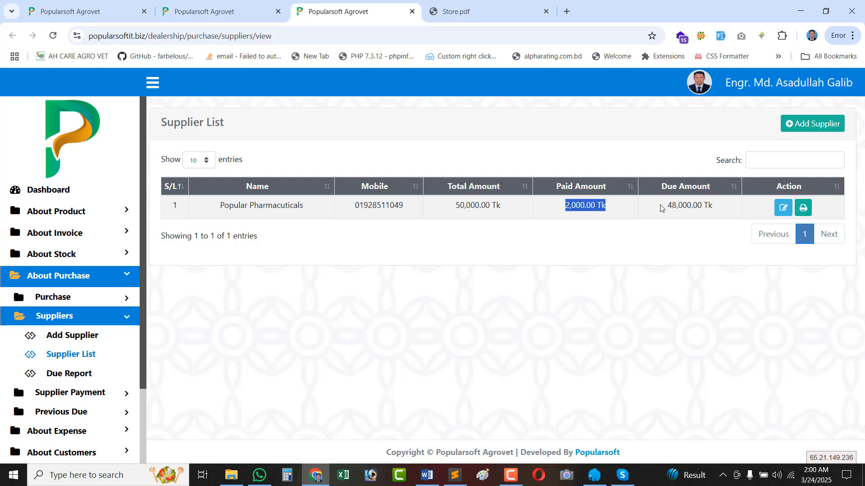
click(803, 208)
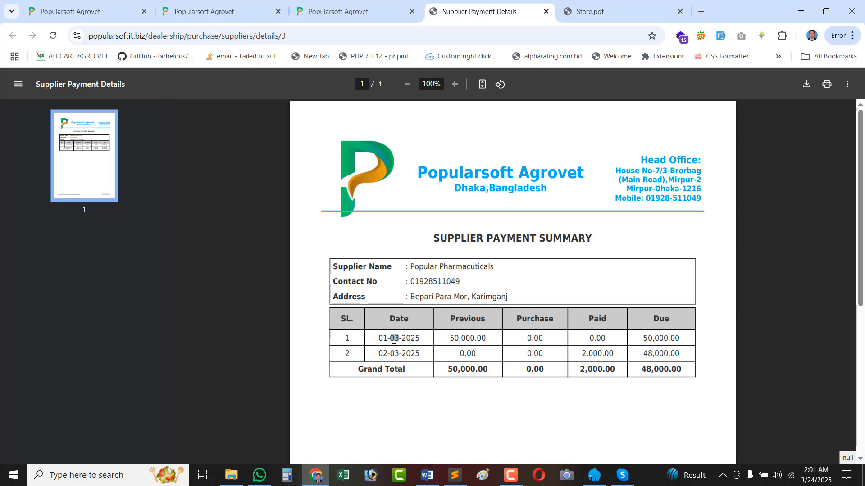
Check the PDF's 50,000.00 previous and due in row 1 and 48,000.00 due in row 2.
double_click(471, 340)
double_click(662, 339)
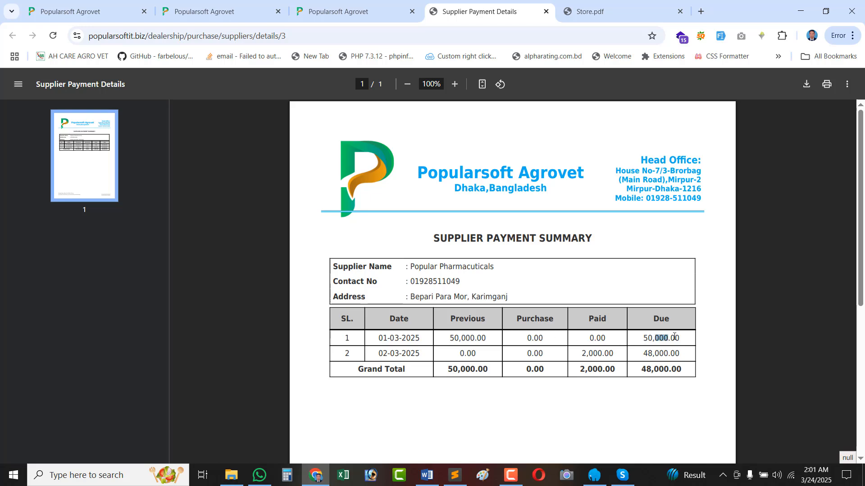
click(388, 356)
double_click(657, 354)
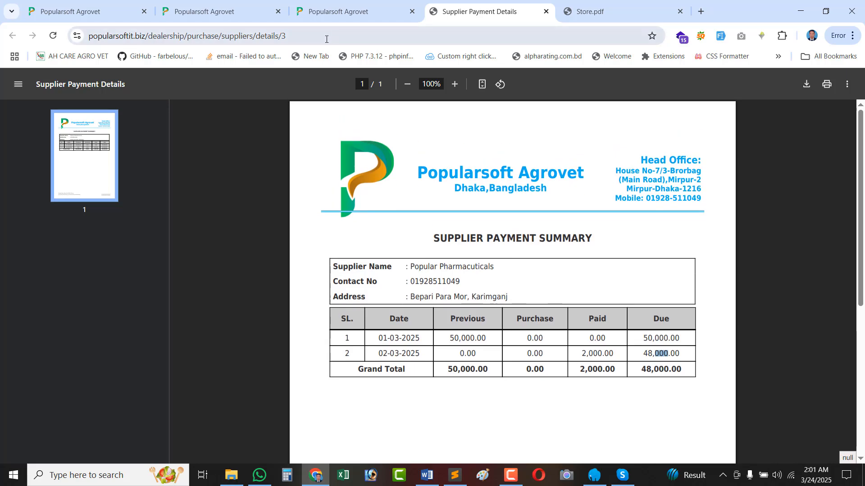
Go back to the supplier payment tab and open the Supplier Payment Report.
click(205, 13)
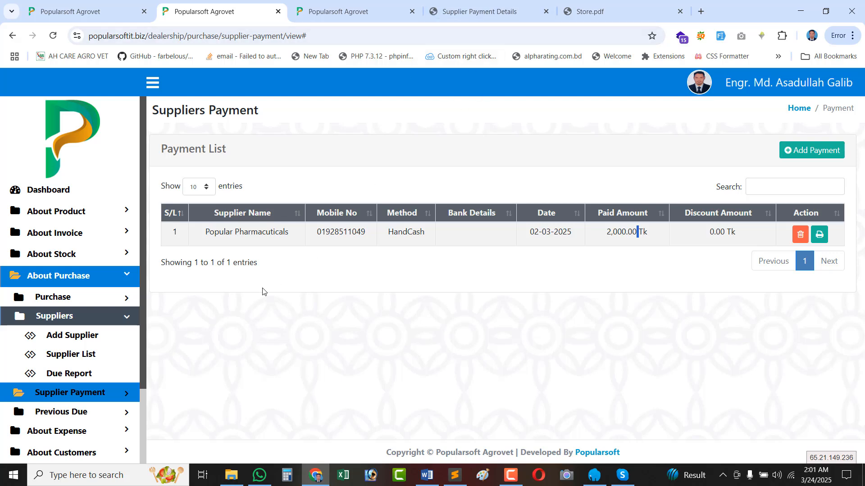
scroll(93, 389, down, 2)
click(100, 301)
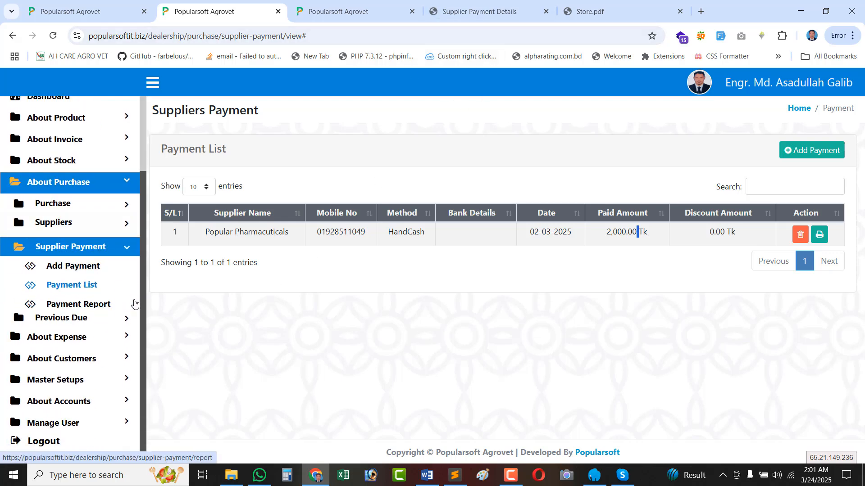
click(80, 305)
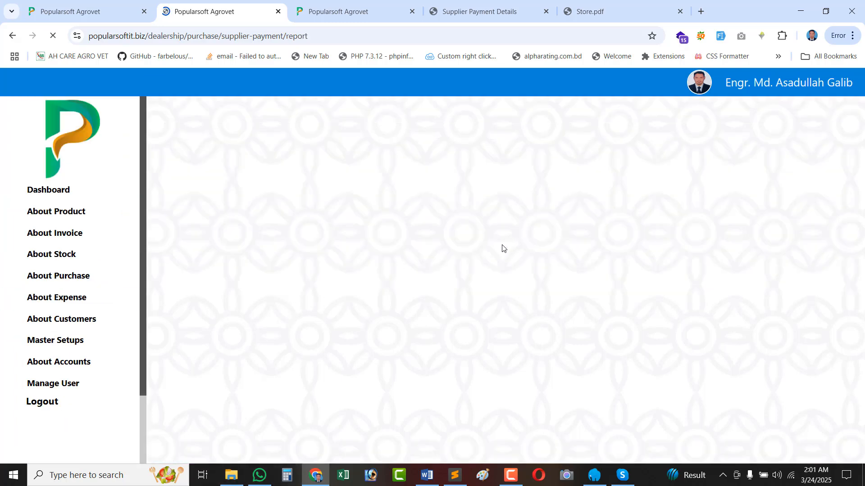
Run the report for 01-03-2025 to 24-03-2025 and download it as a PDF.
click(498, 177)
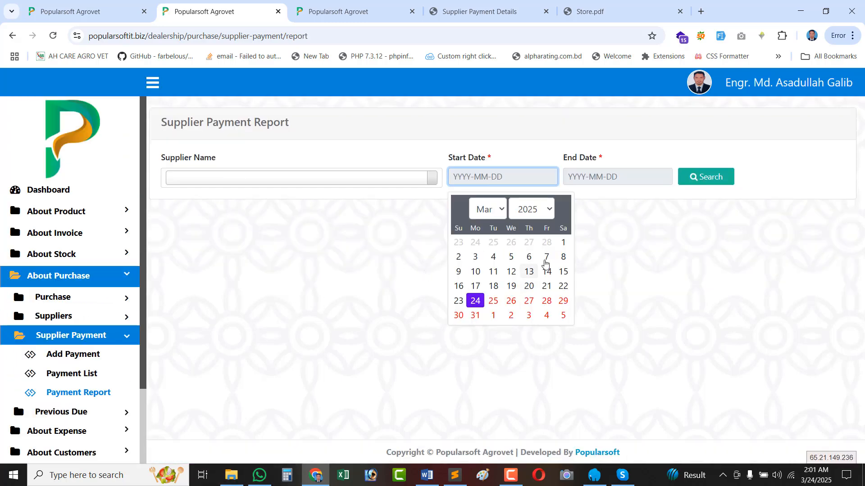
click(563, 242)
click(598, 176)
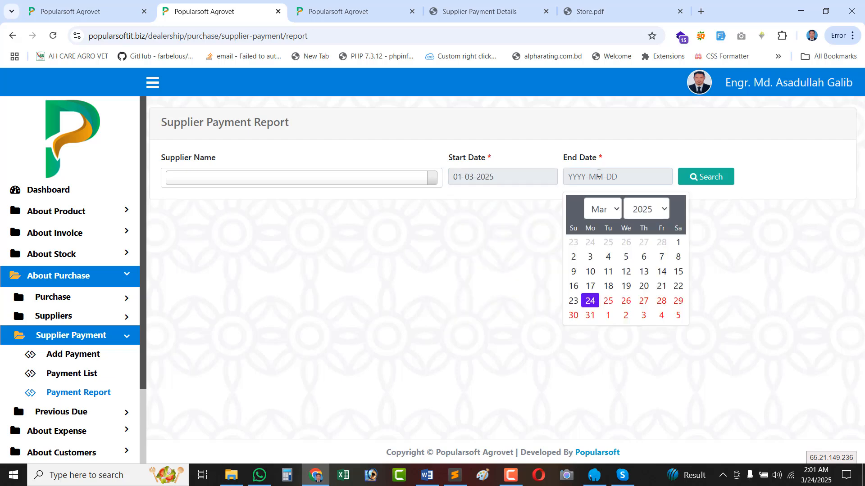
click(592, 301)
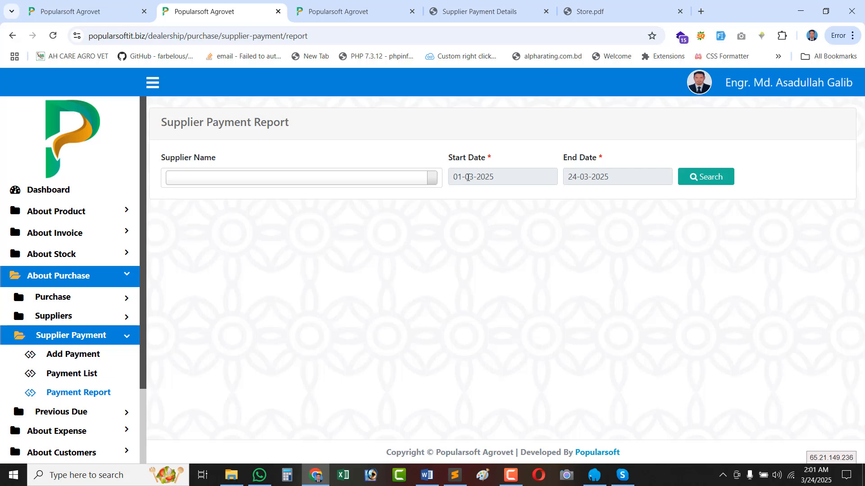
click(716, 180)
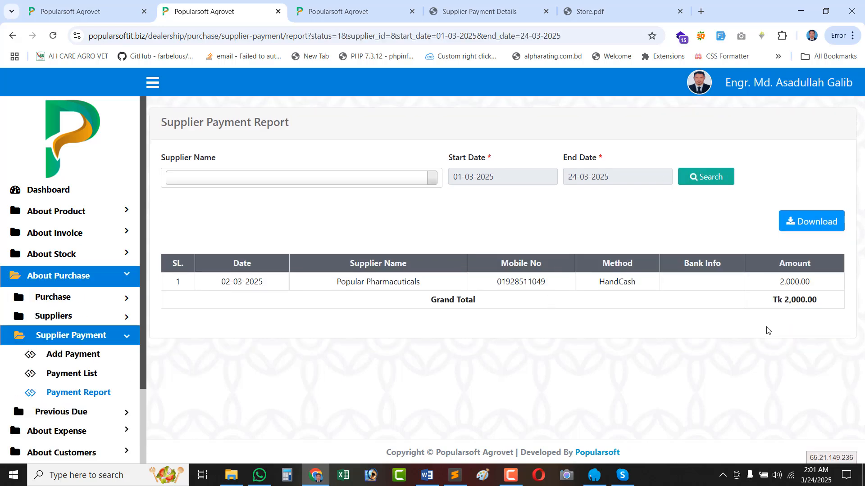
drag(813, 287, 374, 283)
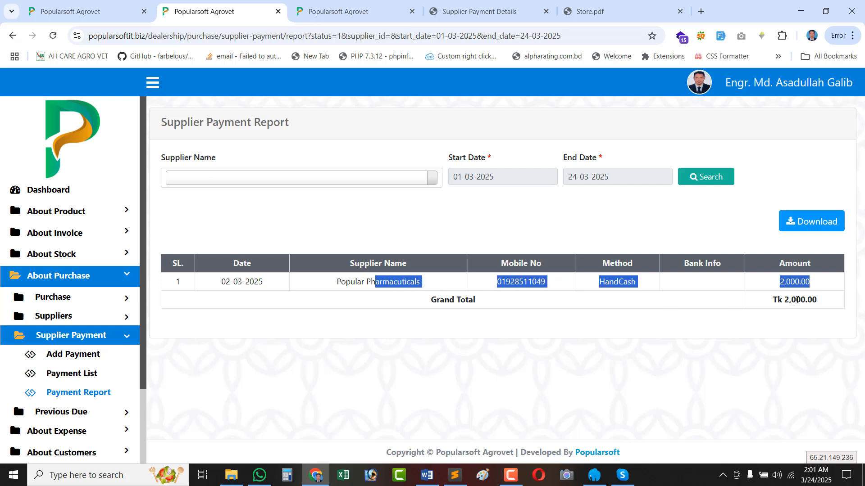
click(799, 300)
double_click(800, 301)
click(796, 228)
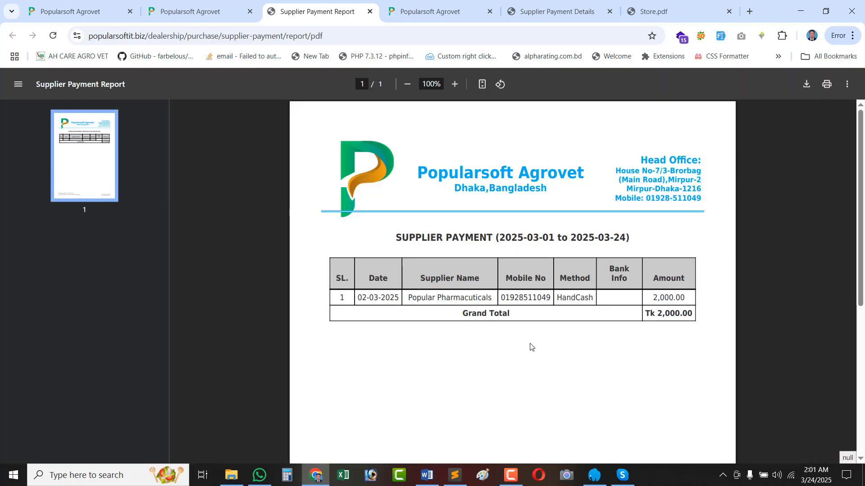
click(370, 12)
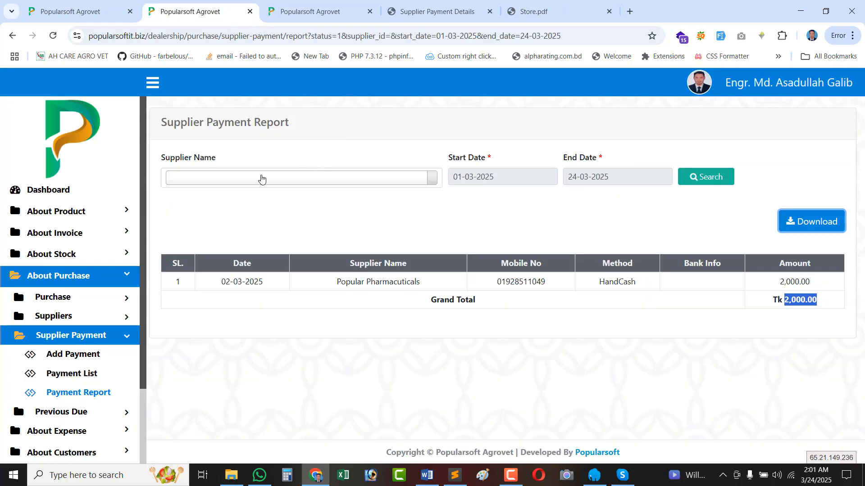
Filter the report to supplier Popular Pharmacuticals and search again.
click(233, 179)
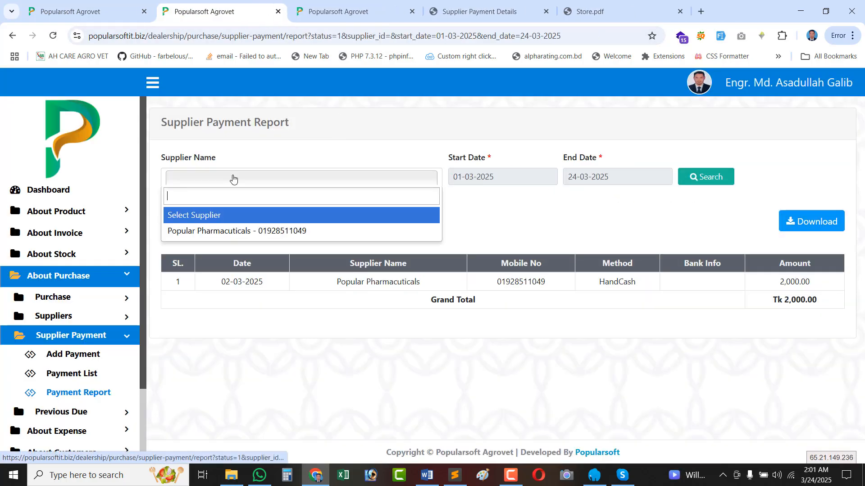
click(258, 232)
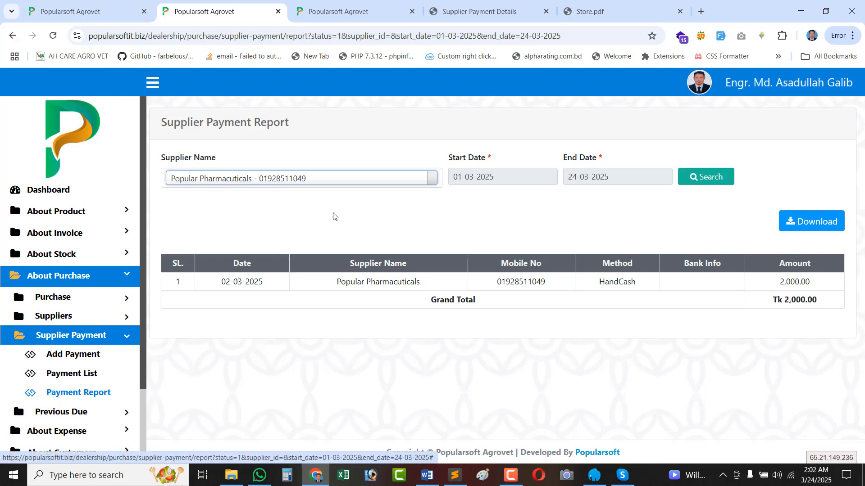
click(271, 179)
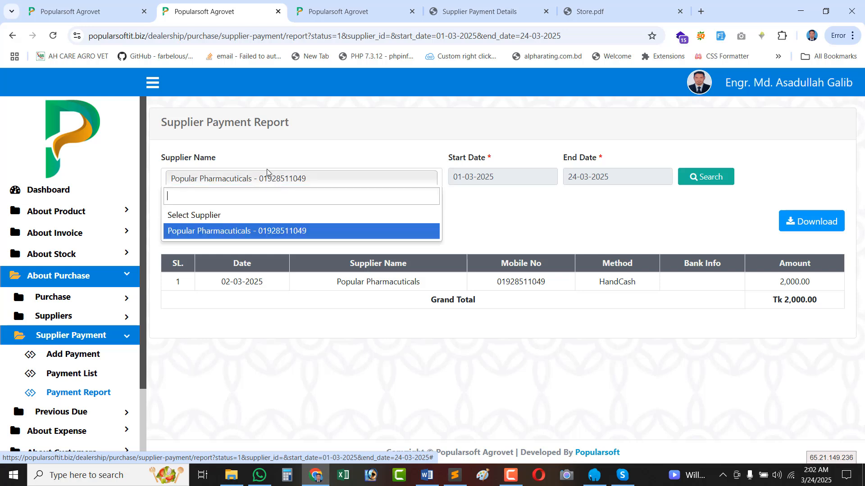
click(329, 188)
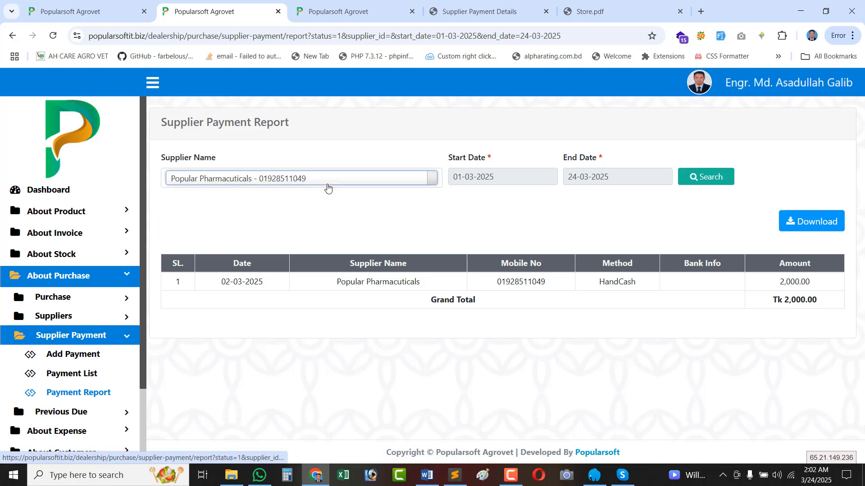
click(278, 188)
click(224, 222)
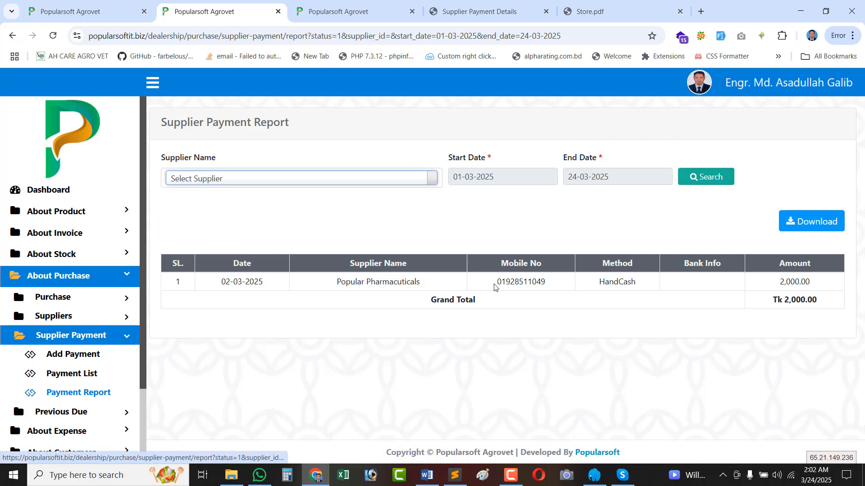
click(243, 180)
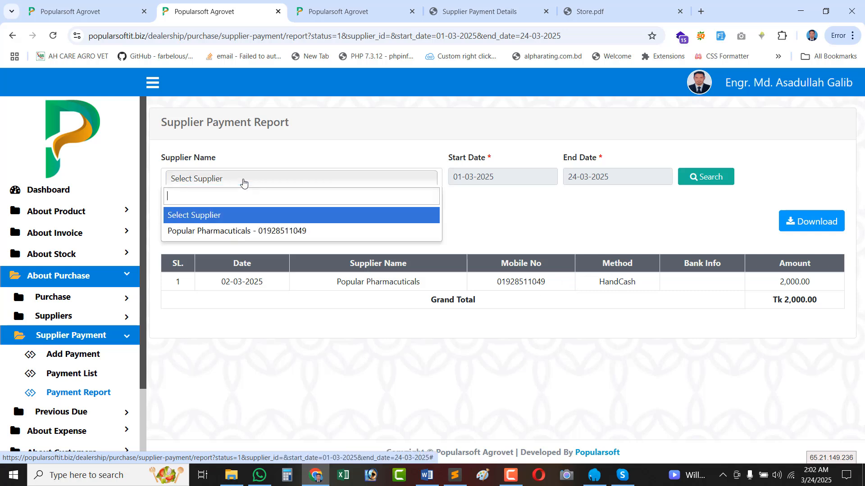
click(220, 232)
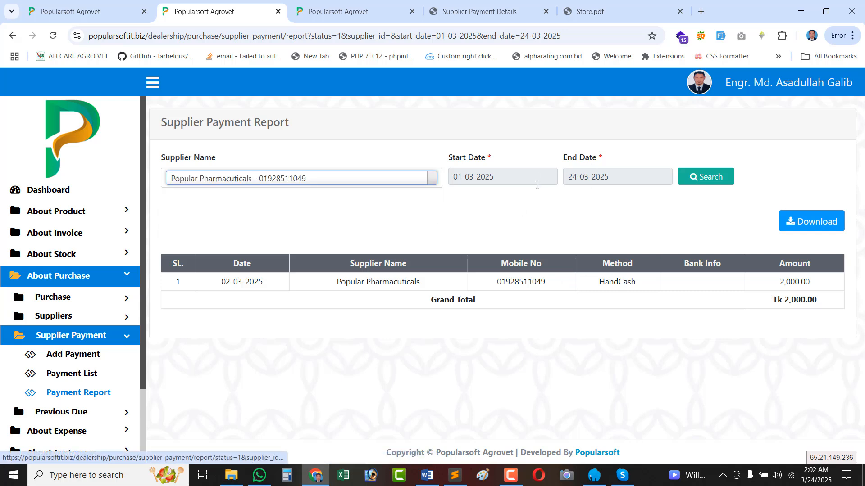
click(705, 182)
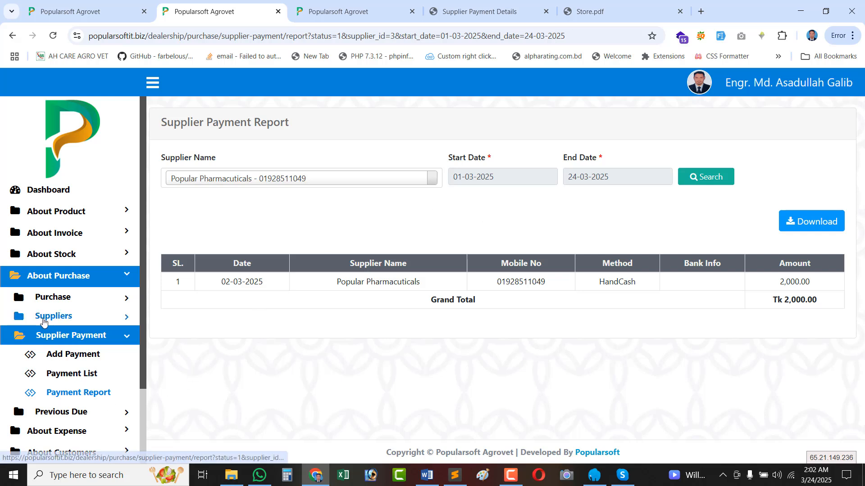
Open the Purchase List from the purchase sidebar section.
scroll(72, 293, down, 2)
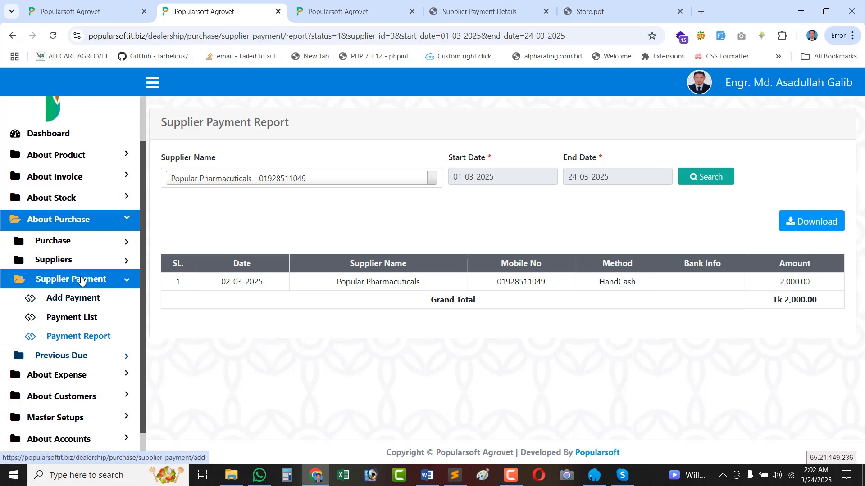
click(78, 246)
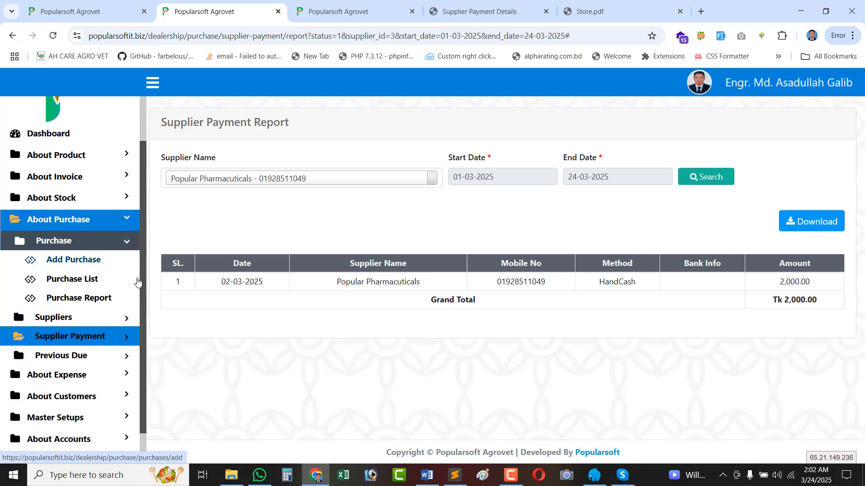
click(85, 285)
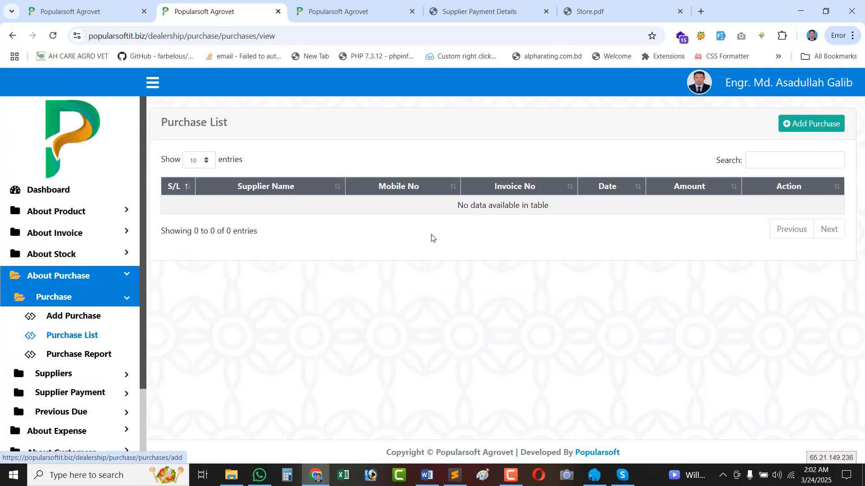
Open About Stock > Stock > Full Stock in a new tab and switch to it.
scroll(113, 318, down, 2)
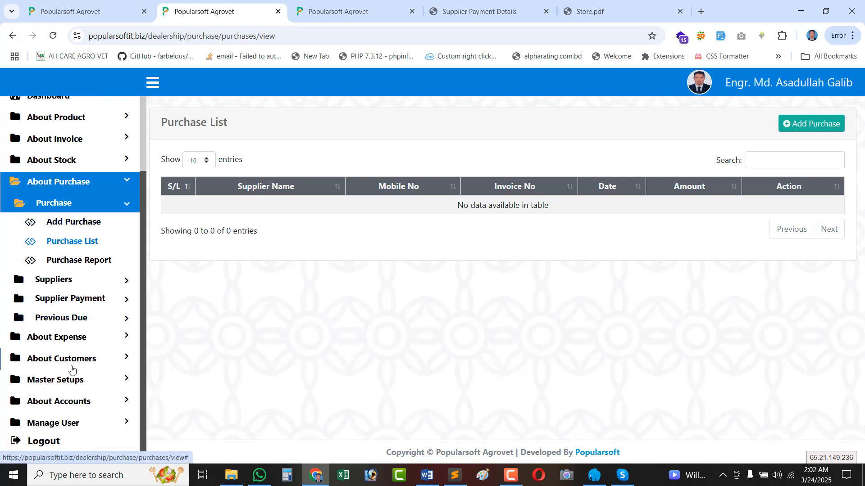
click(68, 162)
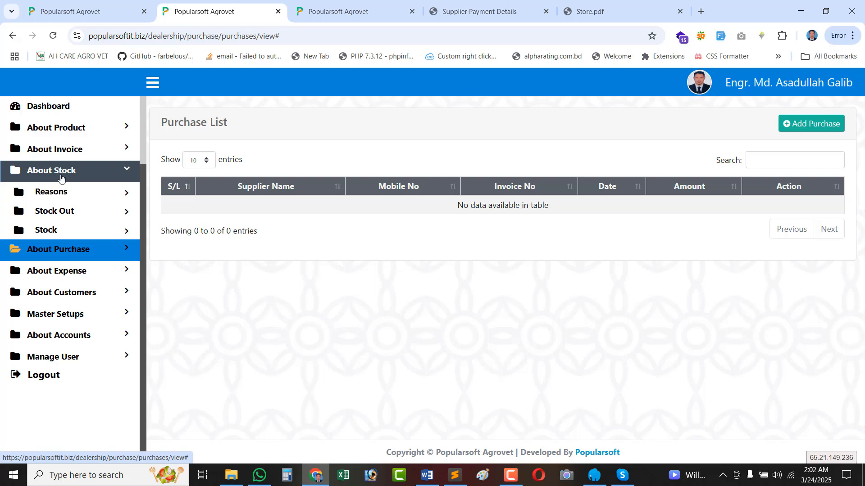
click(61, 231)
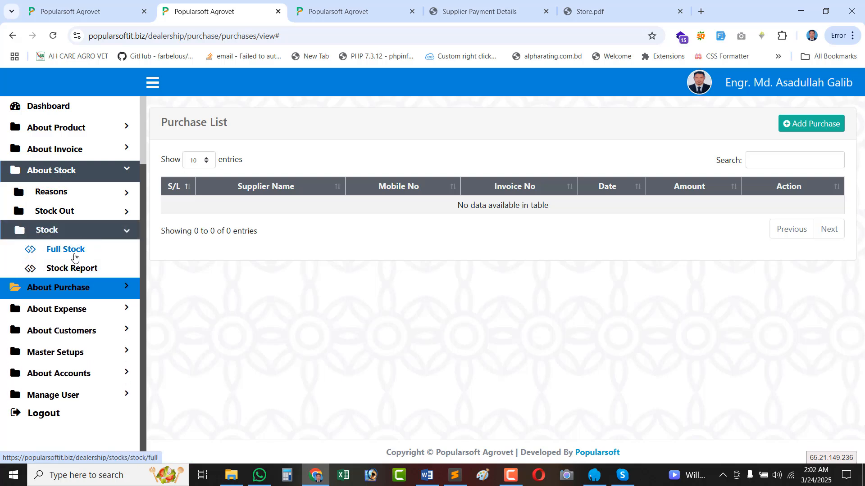
right_click(74, 252)
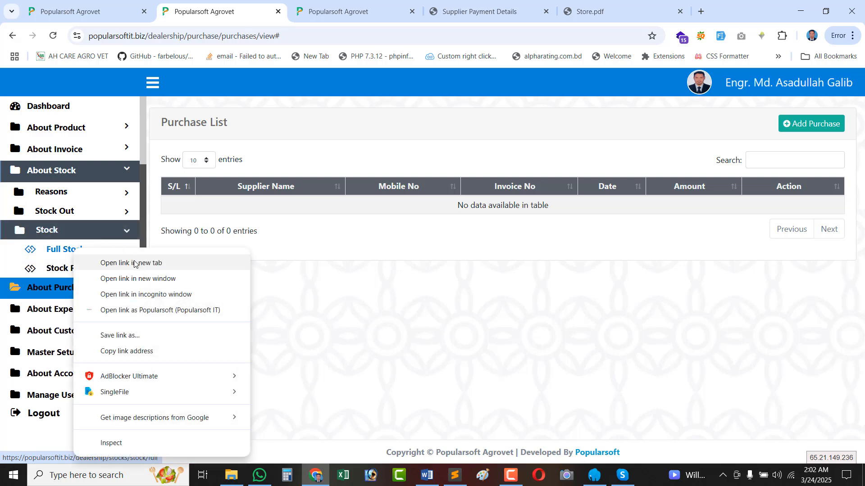
click(134, 263)
click(306, 11)
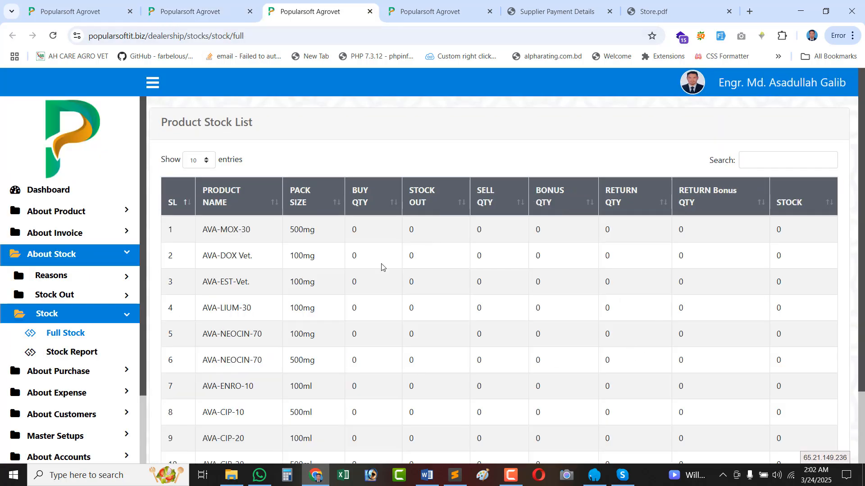
Check AVA-MOX-30's buy, stock out, bonus, return bonus and current stock, then return to Purchase List.
scroll(226, 297, down, 3)
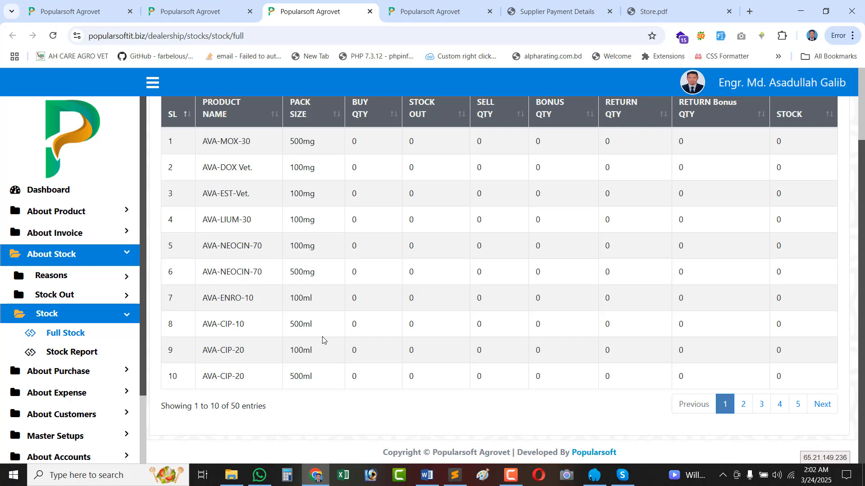
scroll(448, 346, up, 2)
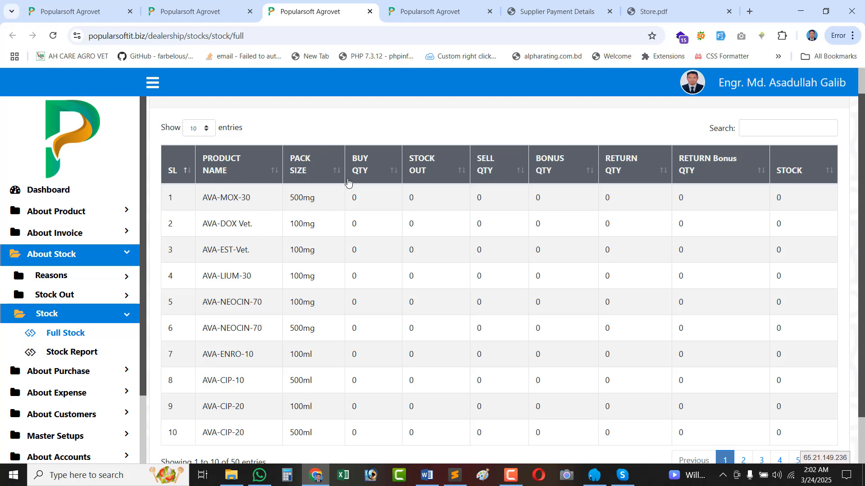
double_click(356, 197)
double_click(410, 198)
click(481, 199)
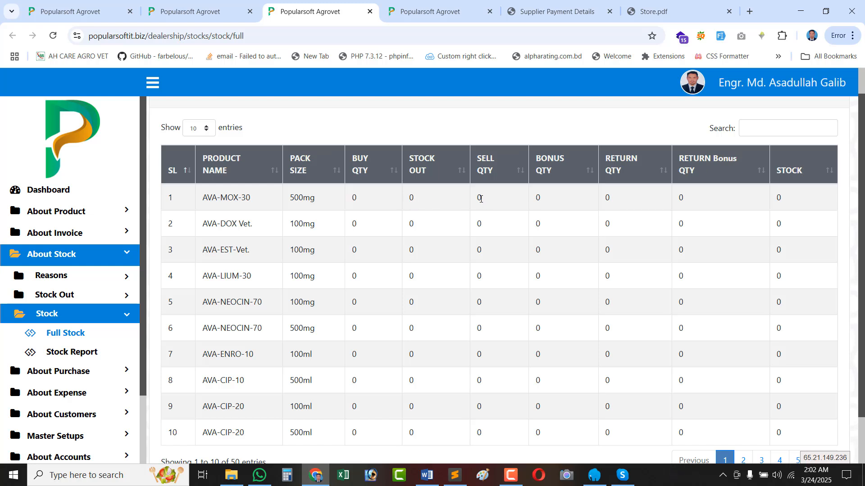
double_click(538, 198)
click(608, 197)
double_click(676, 205)
double_click(779, 196)
scroll(781, 299, down, 1)
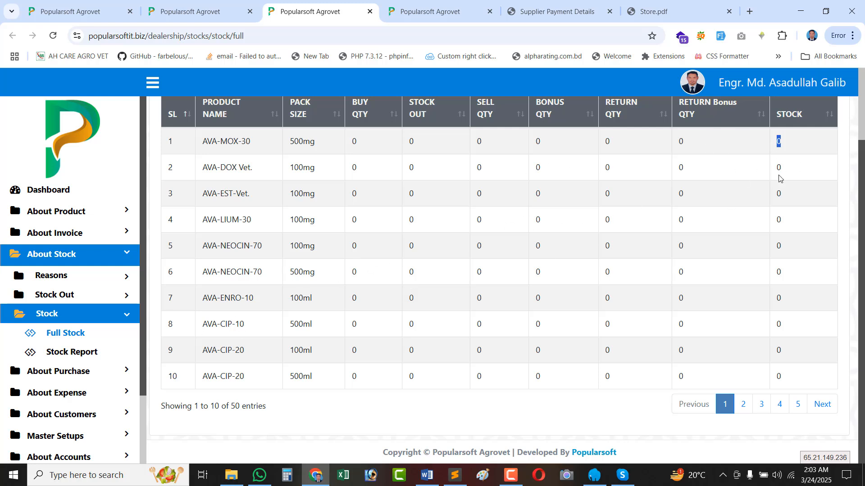
click(189, 11)
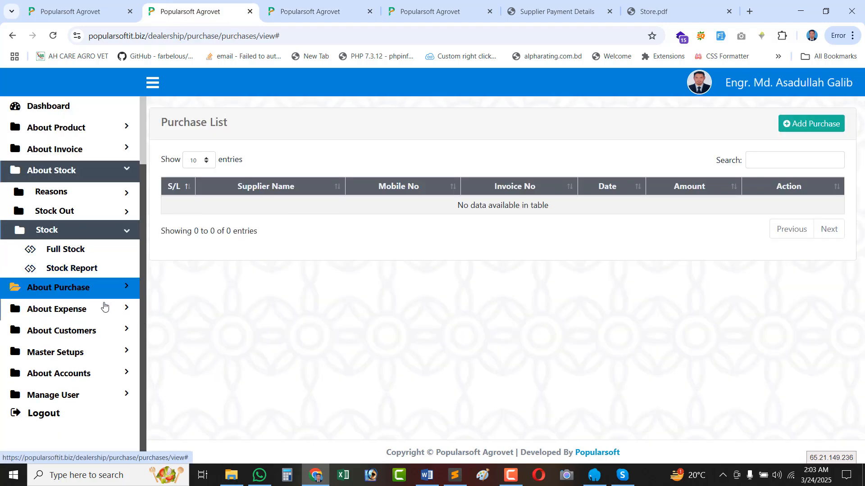
Navigate the About Purchase > Purchase sidebar section to the Add Purchase form.
click(85, 288)
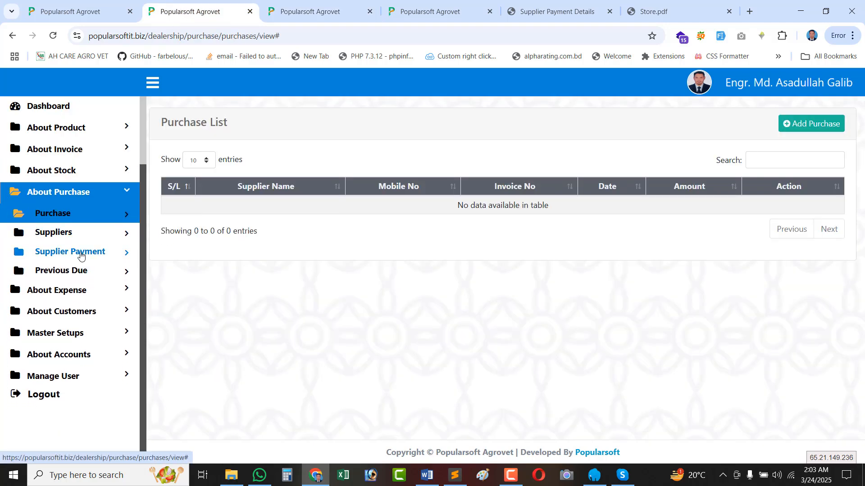
click(71, 253)
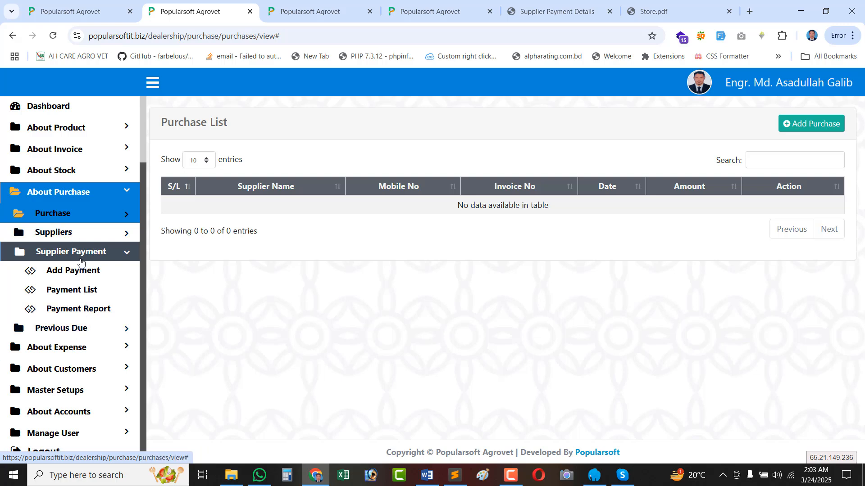
click(69, 232)
click(70, 221)
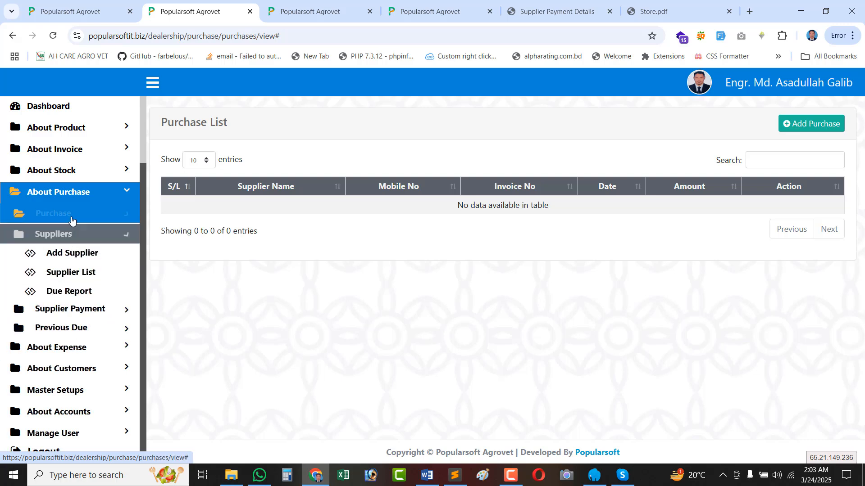
click(69, 232)
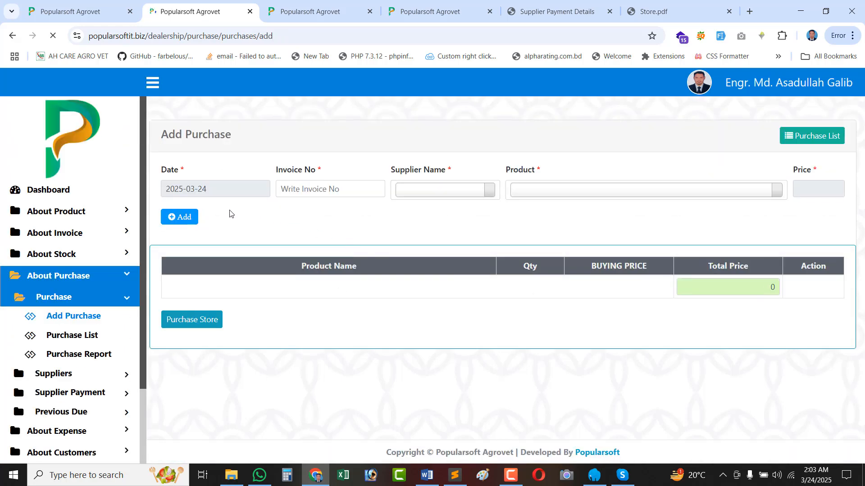
Set the purchase date to 02-03-2024 and enter invoice number Po-5005.
click(215, 177)
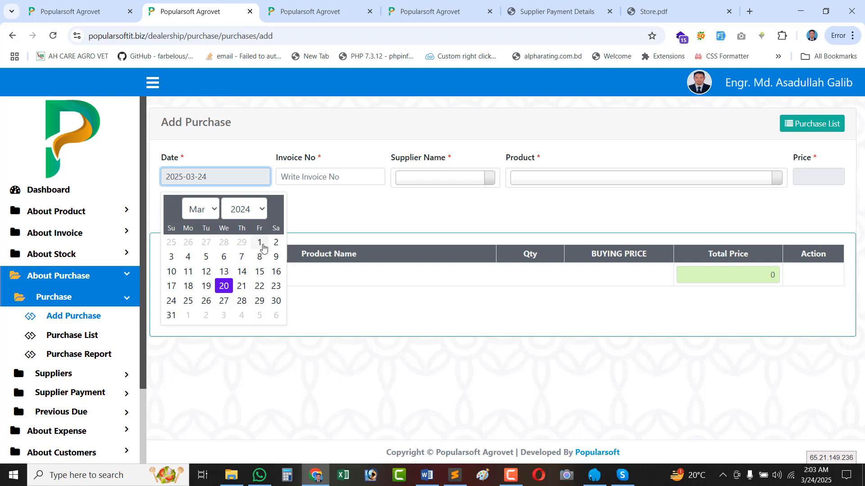
click(275, 243)
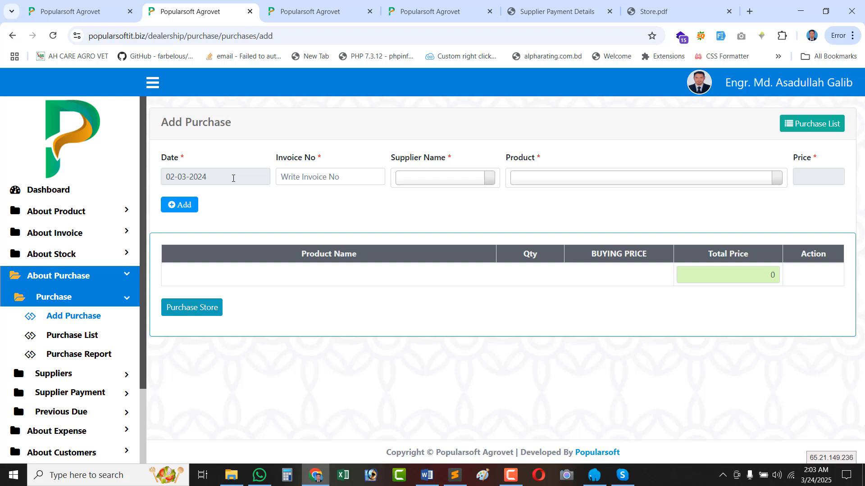
click(227, 182)
click(331, 178)
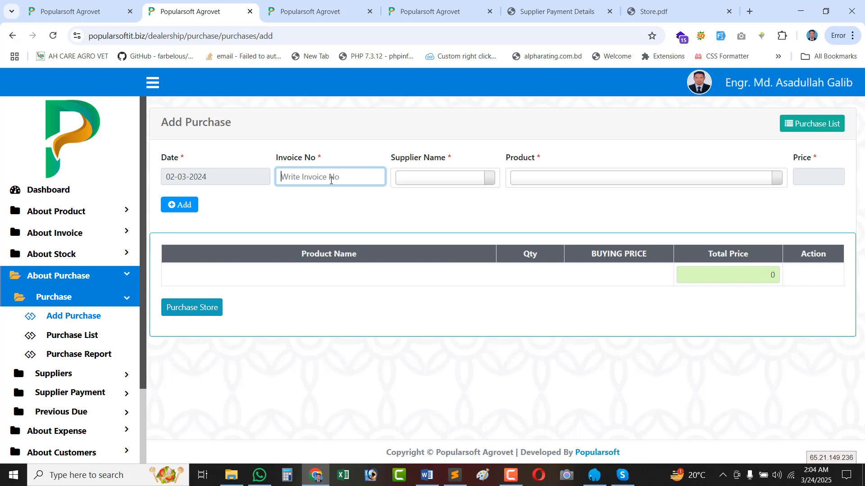
text(Po-5005)
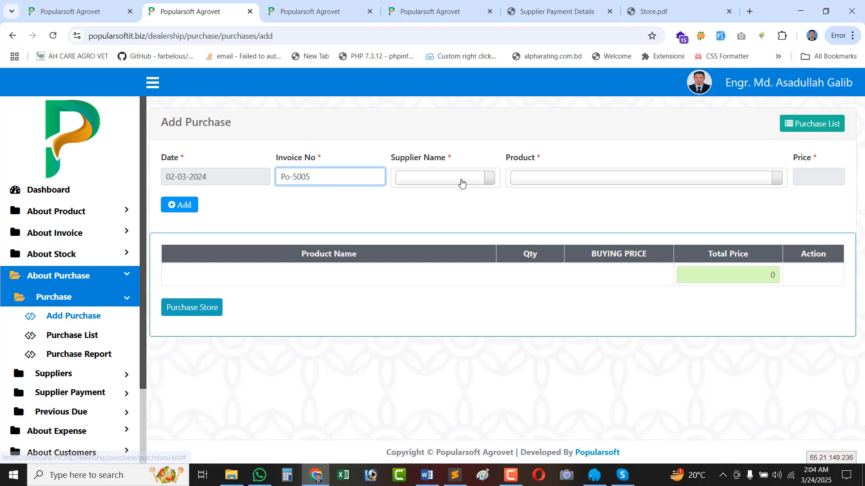
Choose Popular Pharmacuticals as the purchase supplier.
click(459, 181)
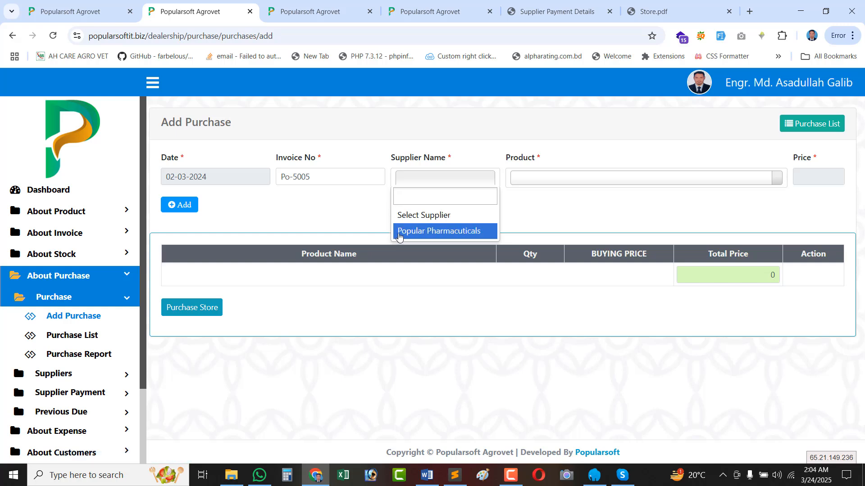
click(438, 232)
click(426, 179)
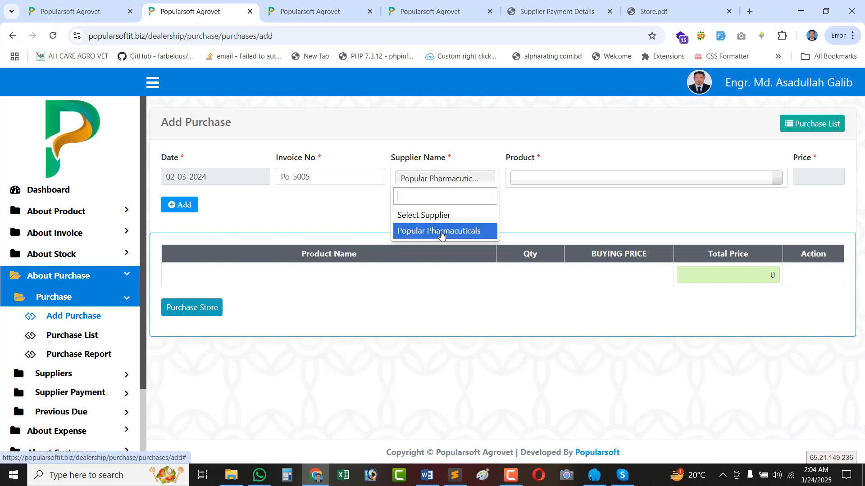
click(441, 232)
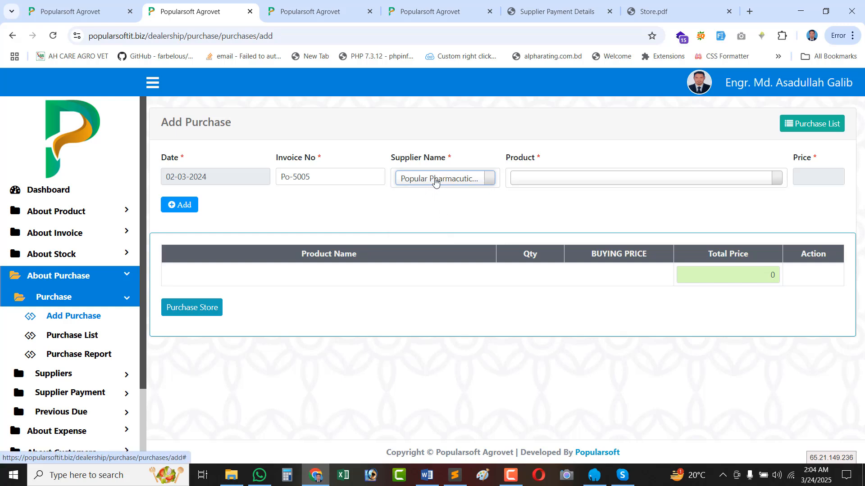
Add the AVA-ZINC 5Ltr premix product, which fills in a buying price of 280.
click(566, 177)
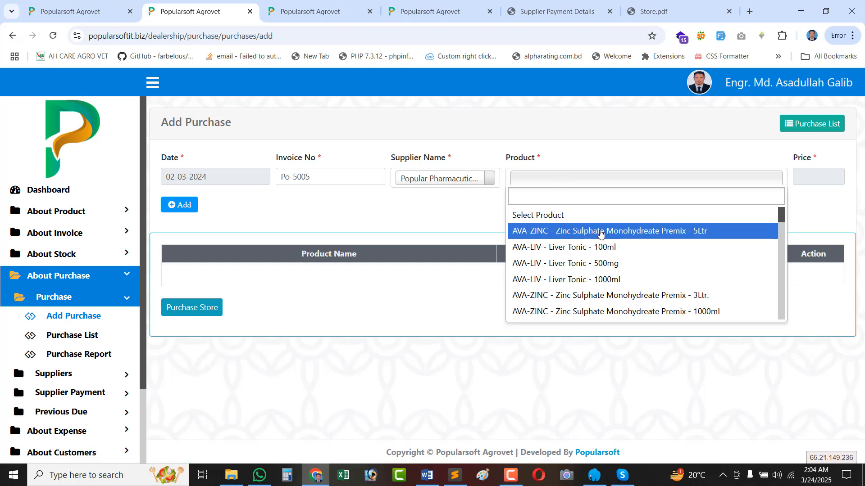
click(561, 232)
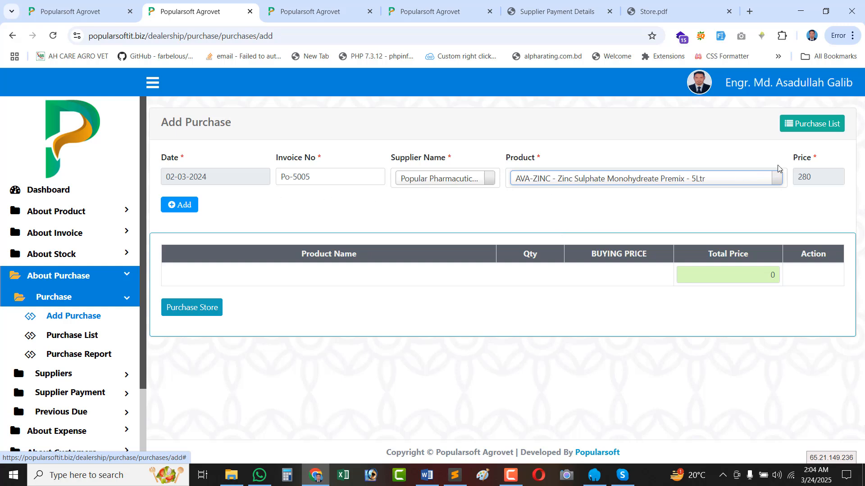
double_click(809, 176)
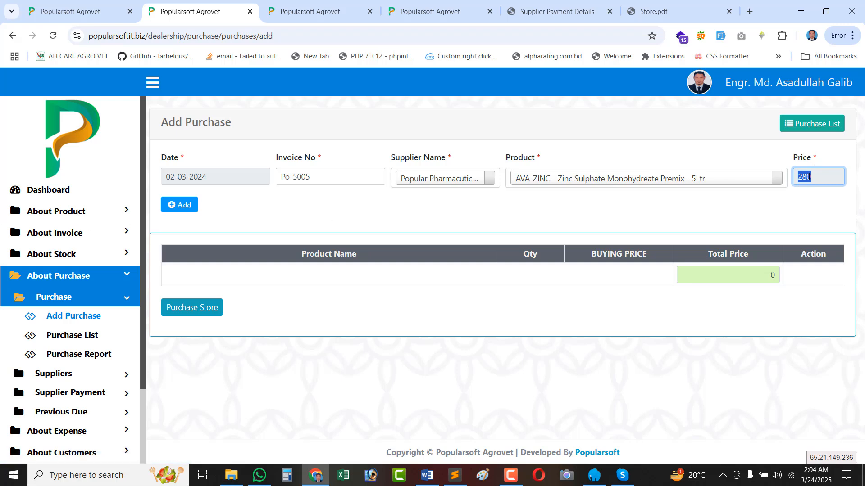
double_click(800, 178)
double_click(827, 176)
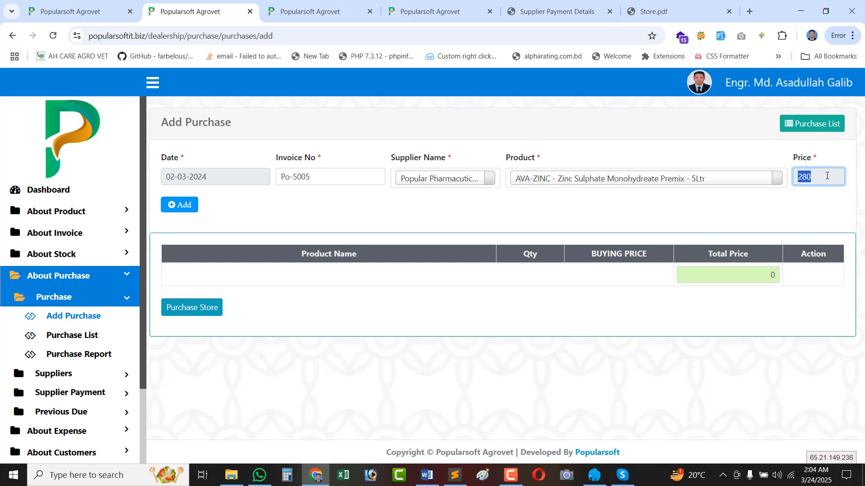
Add the AVA-ZINC 5Ltr premix row to the purchase and enter quantity 50.
click(180, 206)
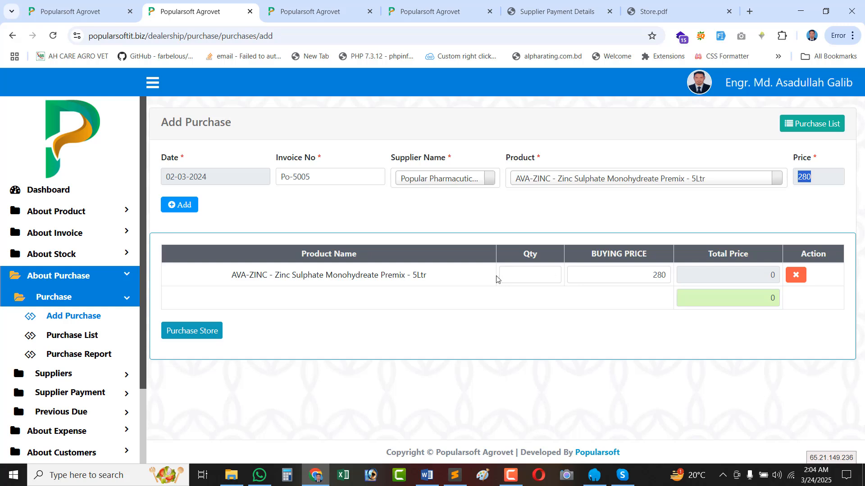
click(515, 275)
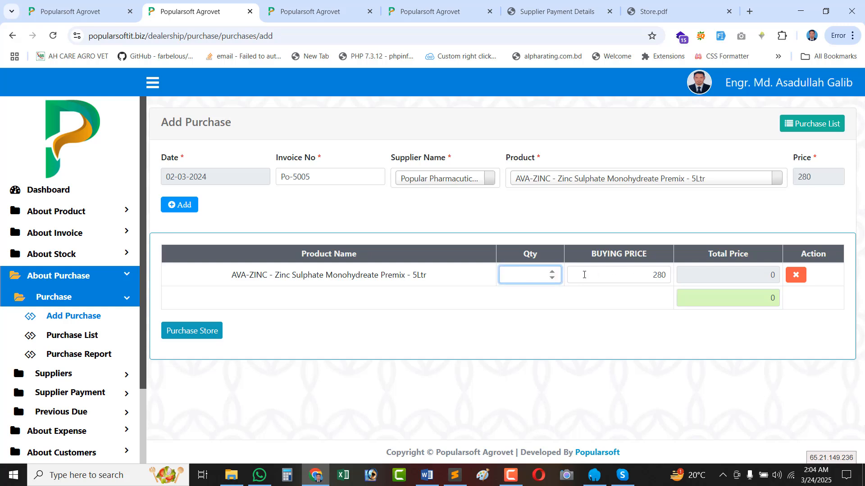
click(584, 274)
click(526, 279)
text(50)
Compare the row's 280 buying price and 14000 total against the product price.
drag(646, 268, 673, 272)
click(606, 279)
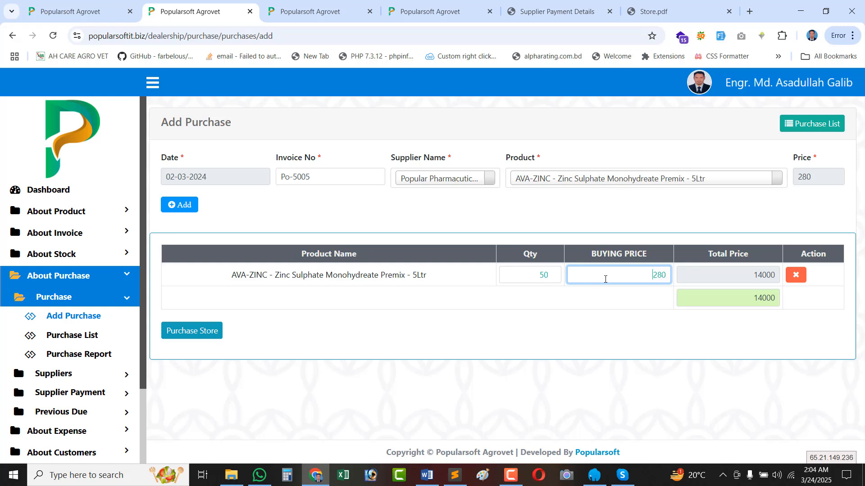
double_click(746, 272)
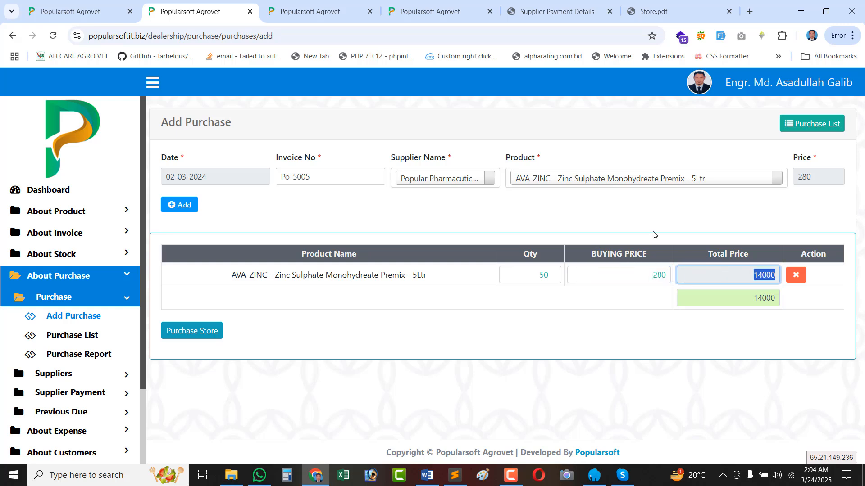
double_click(820, 178)
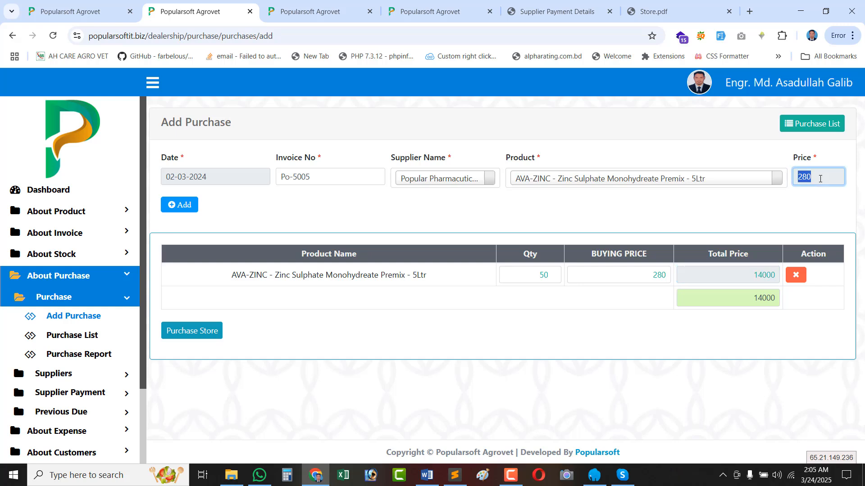
double_click(619, 280)
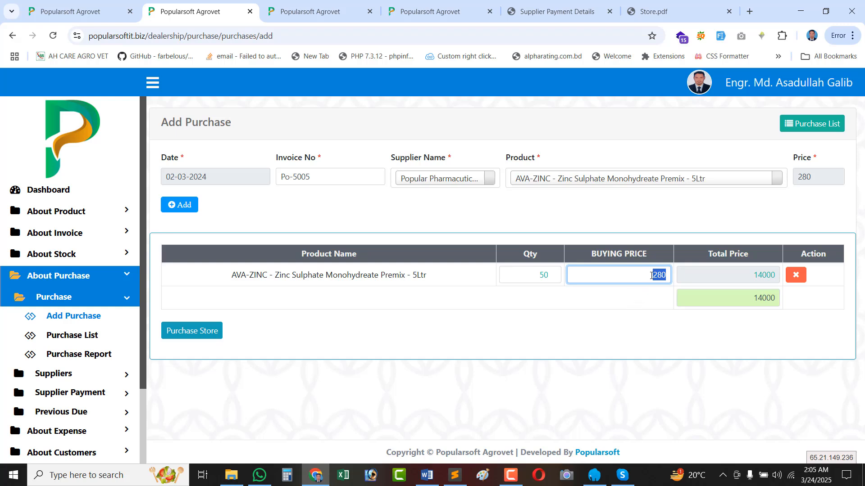
drag(651, 275, 676, 273)
click(633, 278)
click(600, 280)
click(800, 177)
click(603, 276)
Restore the AVA-ZINC 5Ltr buying price to 280 after briefly entering 270.
drag(647, 277, 667, 274)
text(270)
drag(647, 276, 674, 278)
text(280)
click(529, 256)
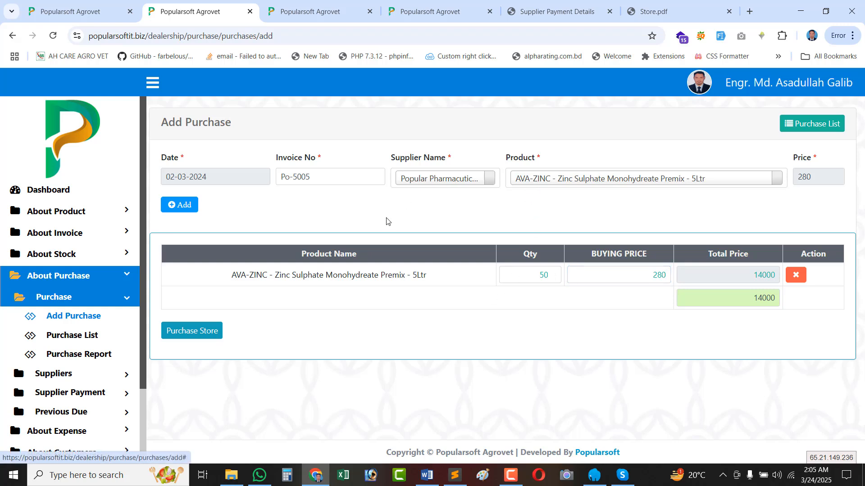
click(542, 181)
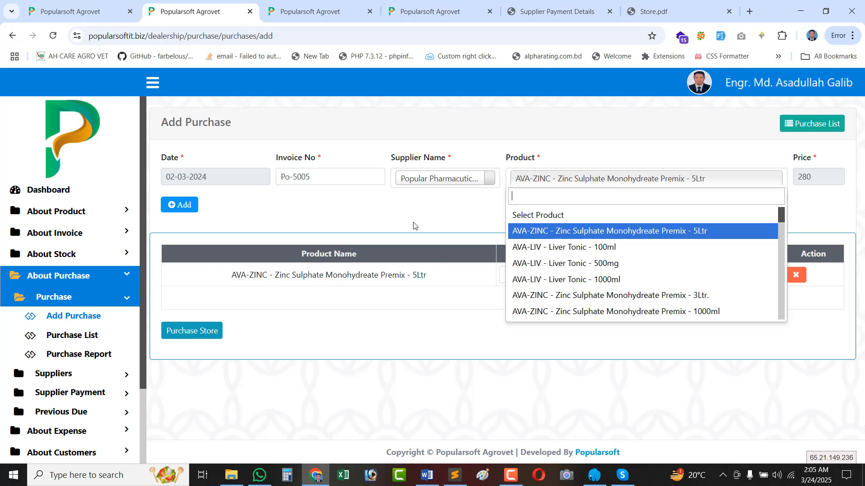
click(439, 208)
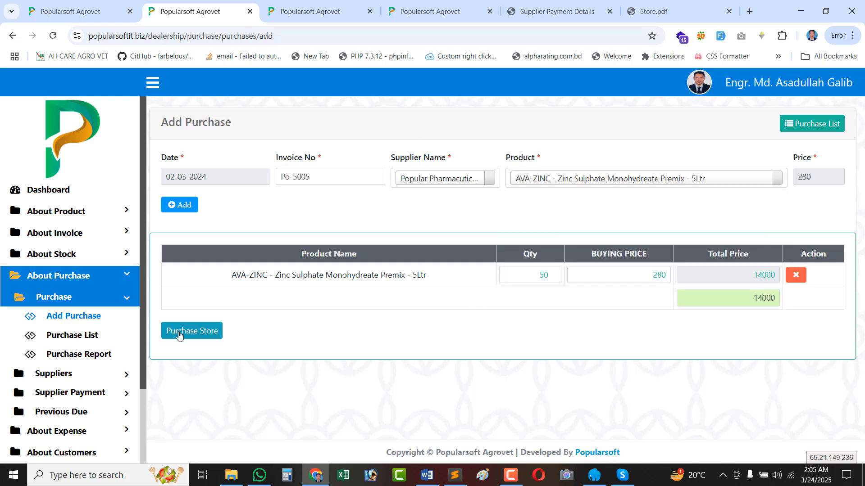
Add AVA-LIV Liver Tonic 100ml at price 15 with quantity 30, totalling 450.
click(551, 181)
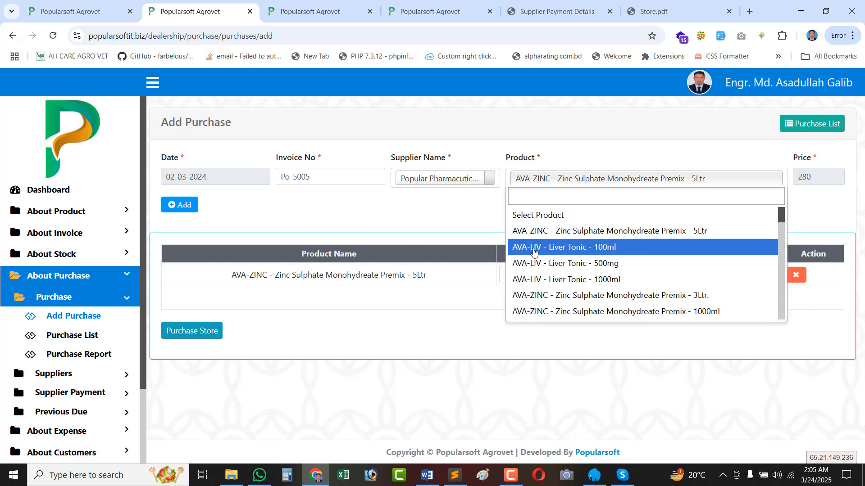
click(534, 251)
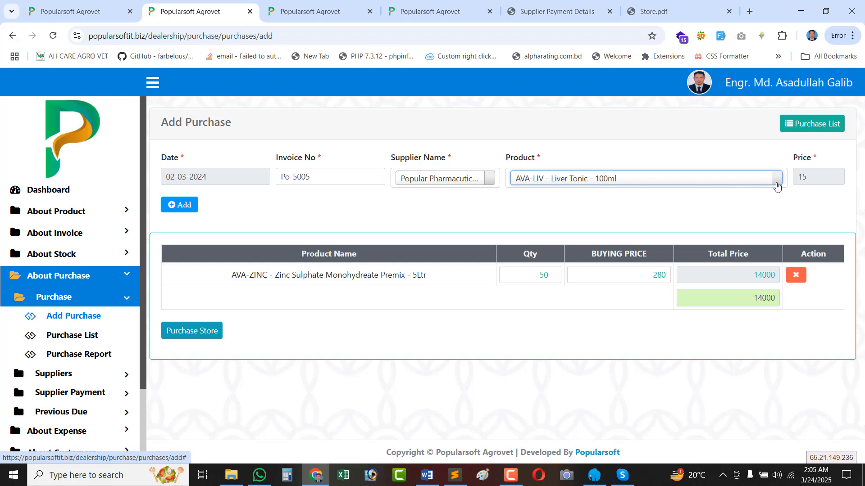
double_click(803, 177)
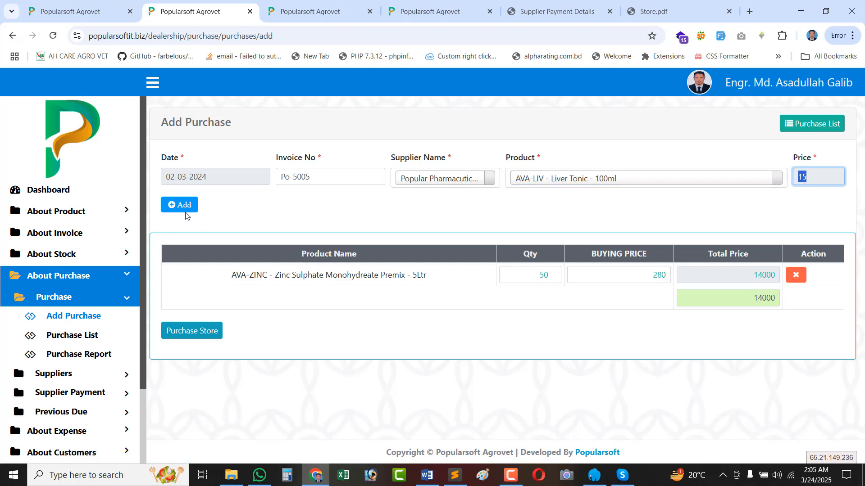
click(174, 210)
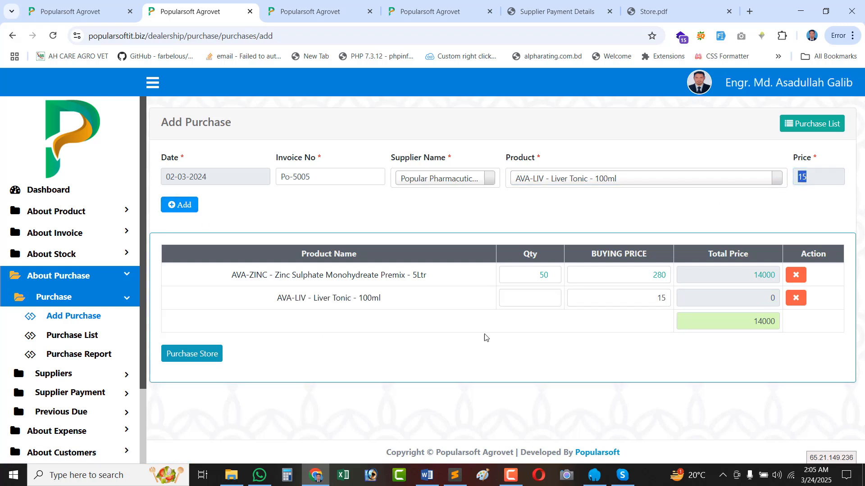
click(355, 305)
click(530, 297)
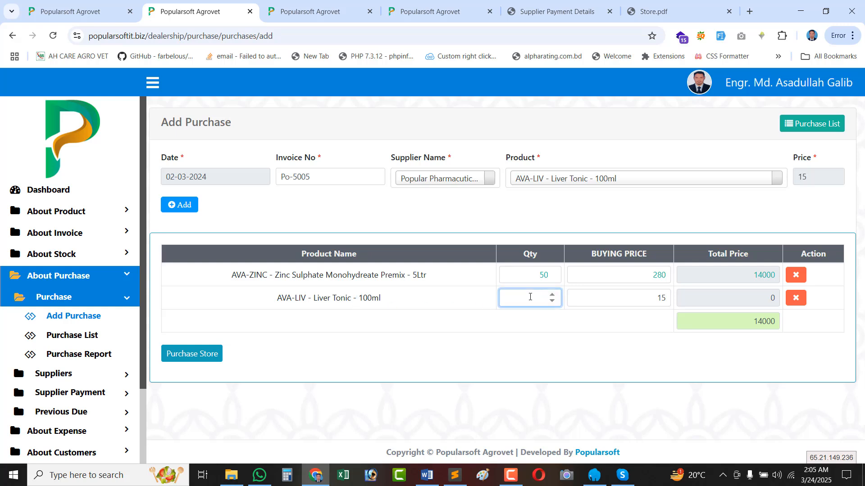
text(30)
click(645, 299)
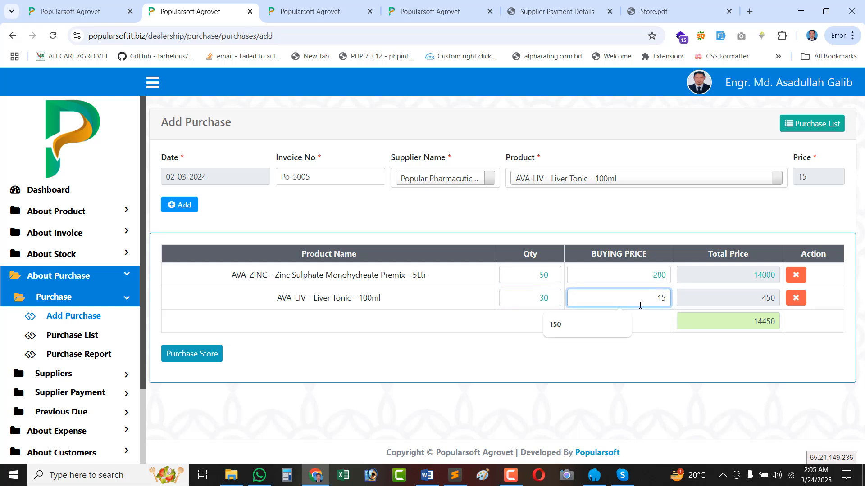
double_click(750, 295)
Add AVA-LIV Liver Tonic 500mg with quantity 40 and Liver Tonic 1000ml with quantity 30.
click(538, 179)
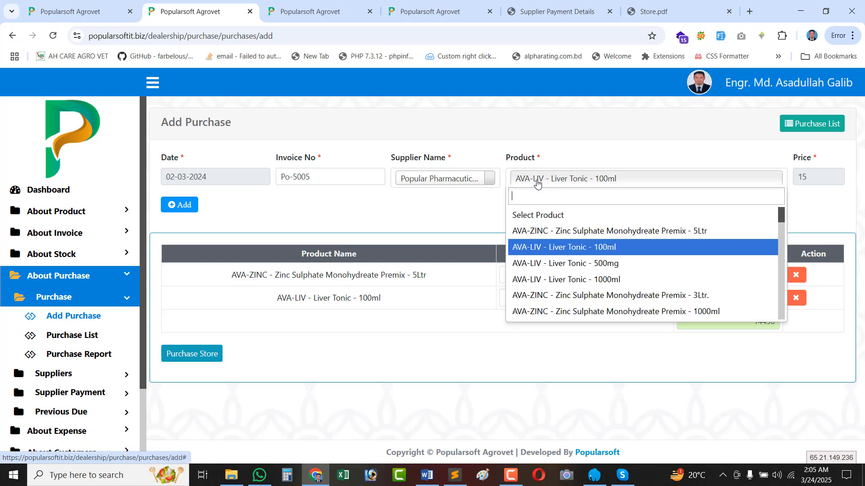
click(555, 263)
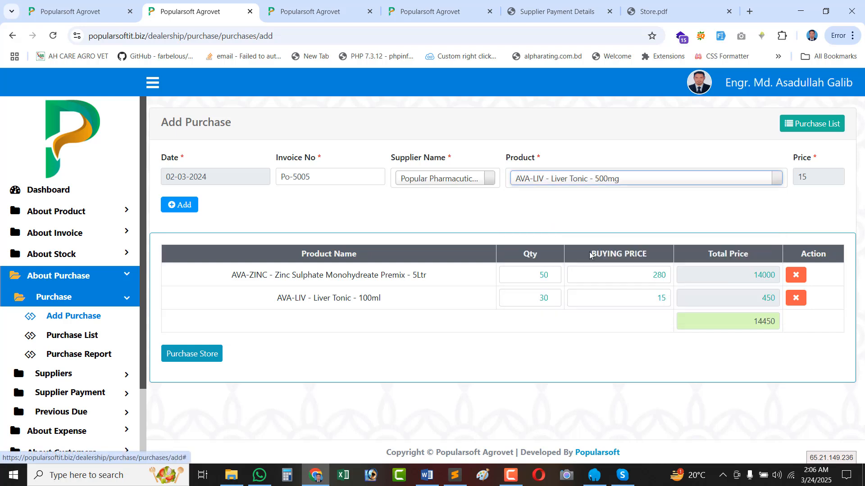
double_click(822, 181)
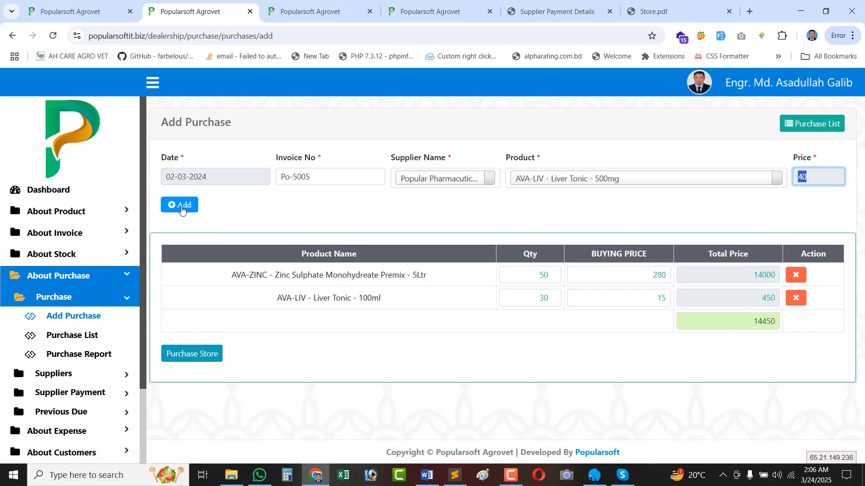
click(183, 206)
click(529, 323)
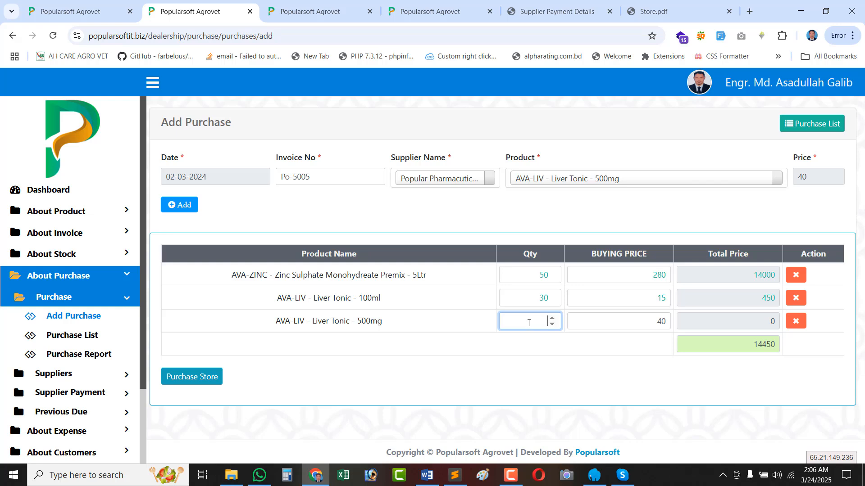
text(40)
click(595, 181)
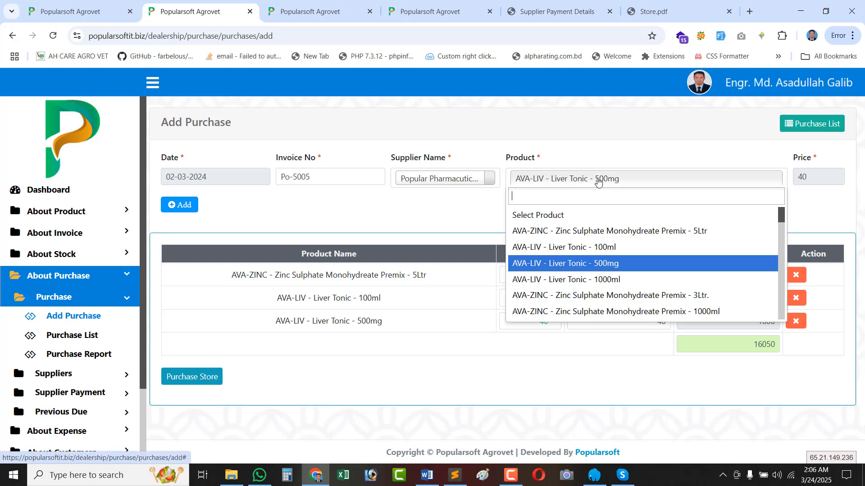
click(571, 284)
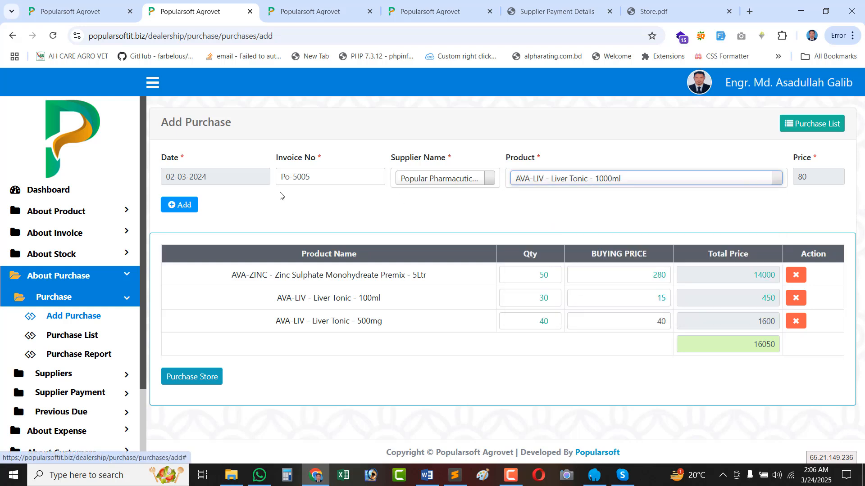
click(183, 206)
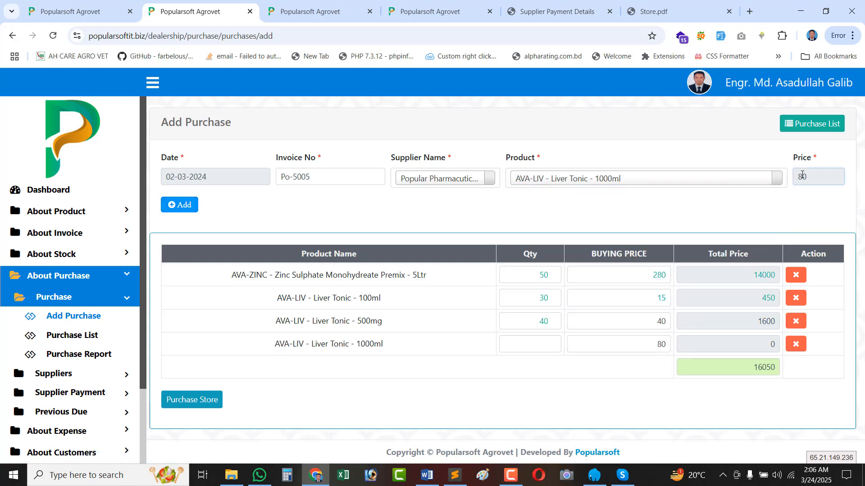
click(528, 349)
text(30)
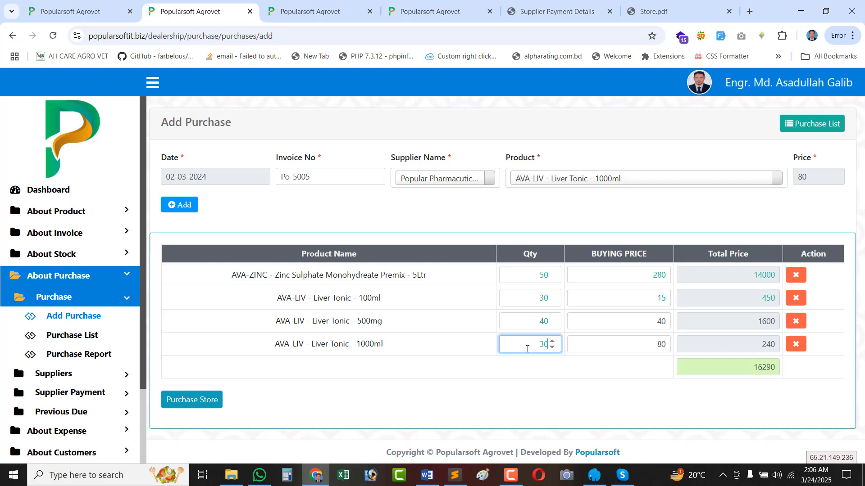
Add AVA-ZINC 3Ltr premix at price 180 with quantity 50, bringing the total to 27450.
click(627, 184)
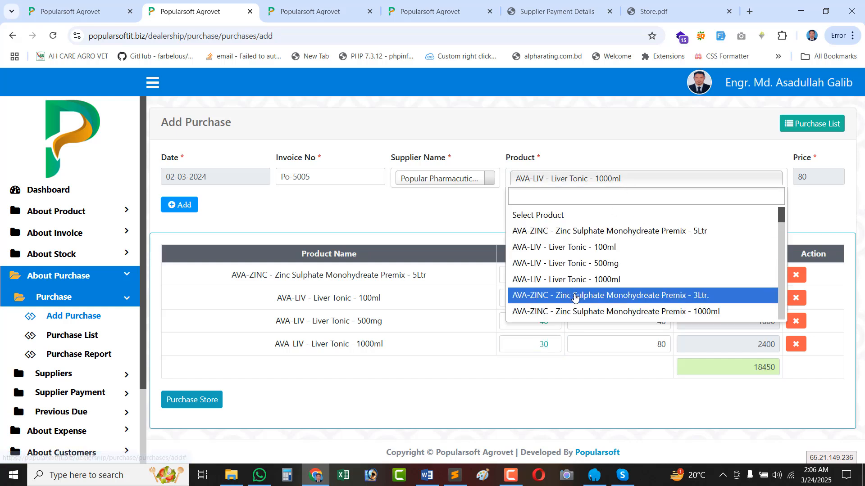
click(576, 296)
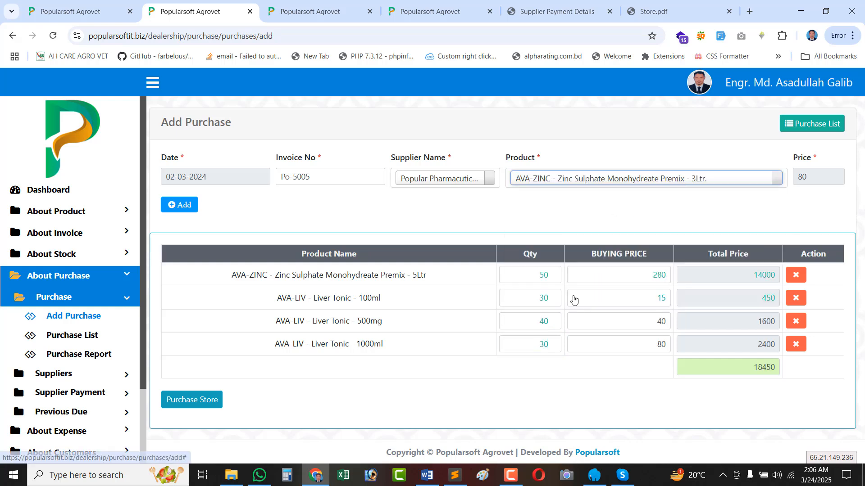
click(795, 178)
text(1)
click(174, 211)
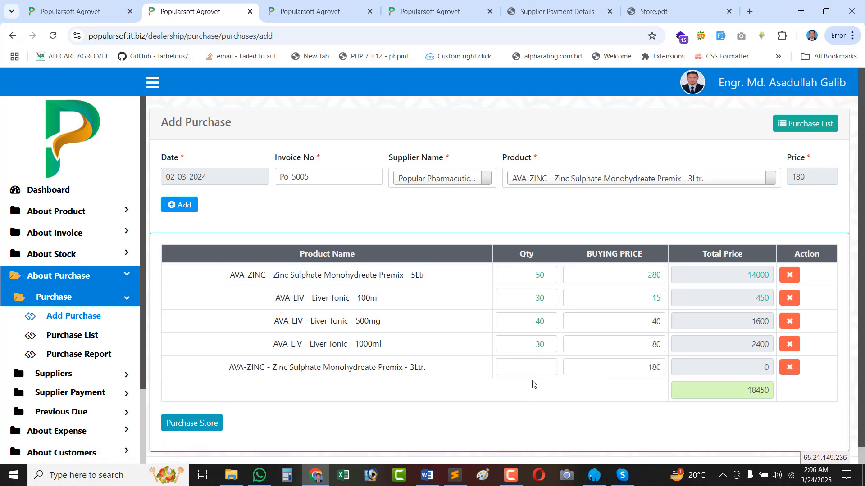
click(531, 368)
text(50)
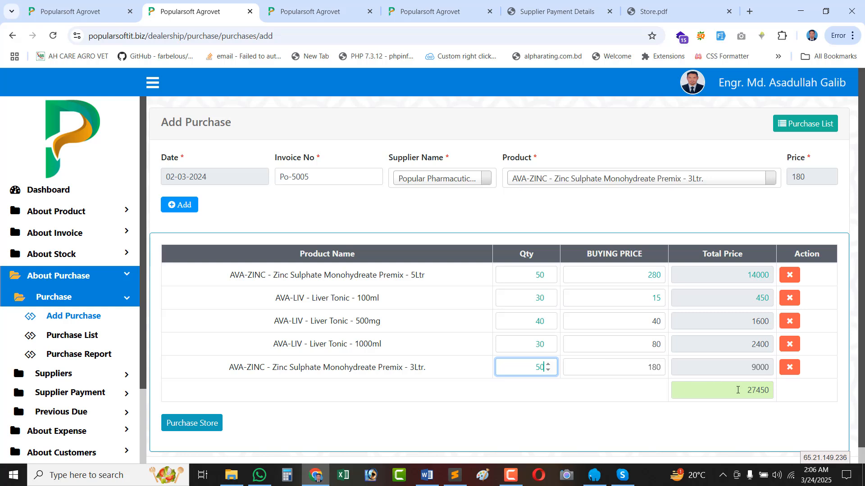
click(738, 390)
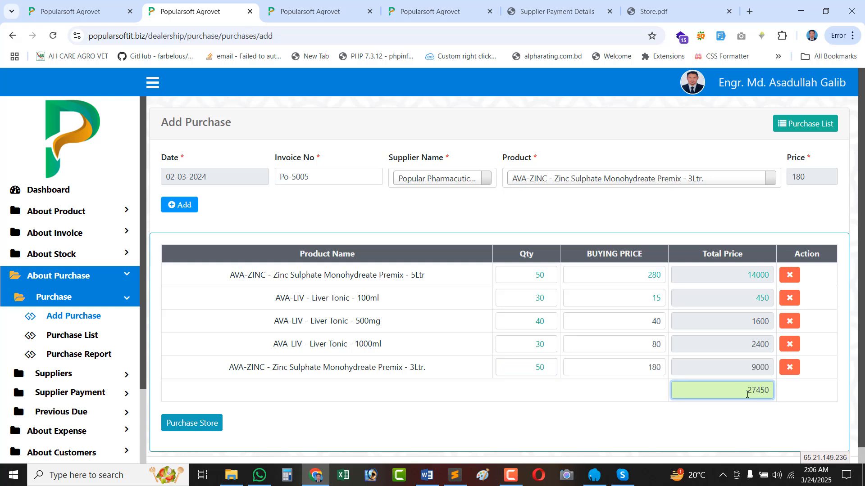
Store purchase Po-5005 and review its printed slip, checking the 3Ltr row and 27,450.00 grand total.
click(195, 424)
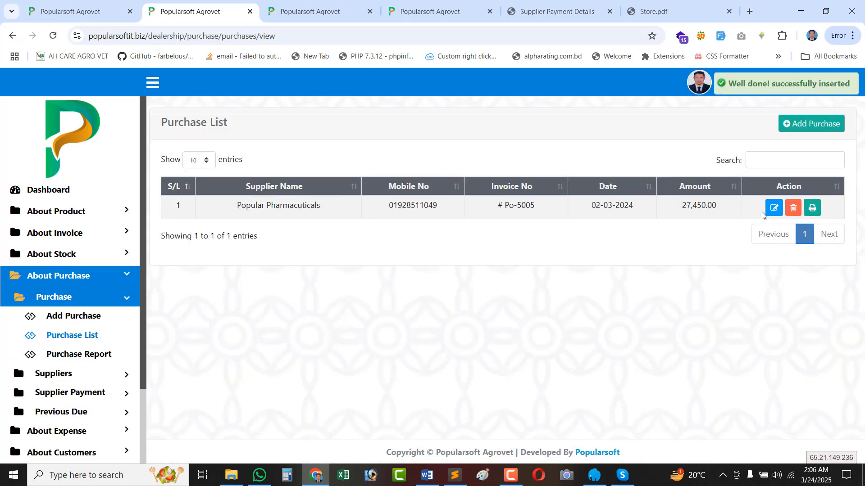
click(812, 210)
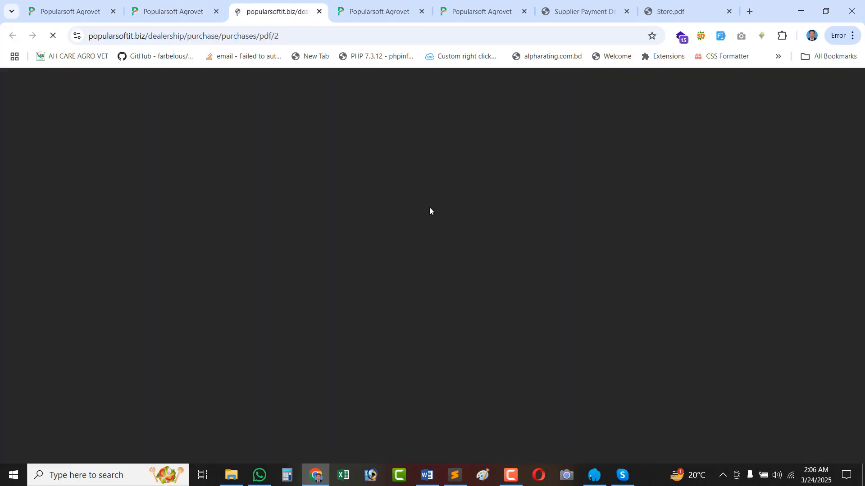
scroll(530, 356, down, 1)
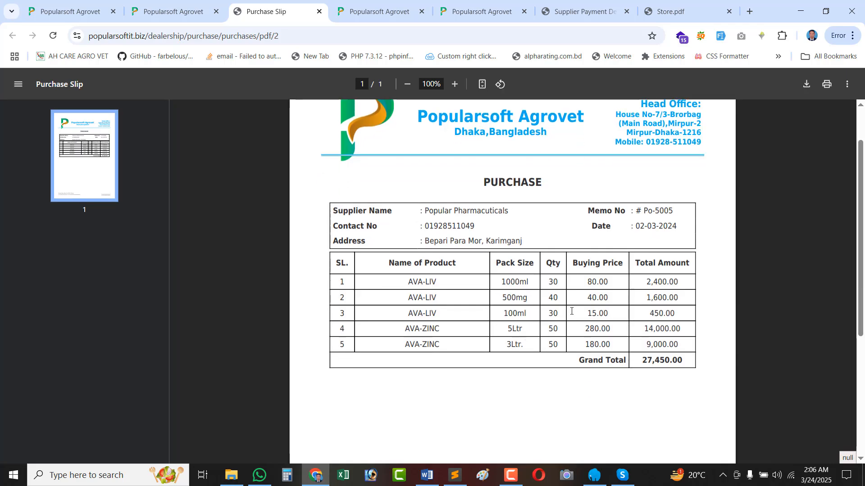
drag(684, 361, 316, 265)
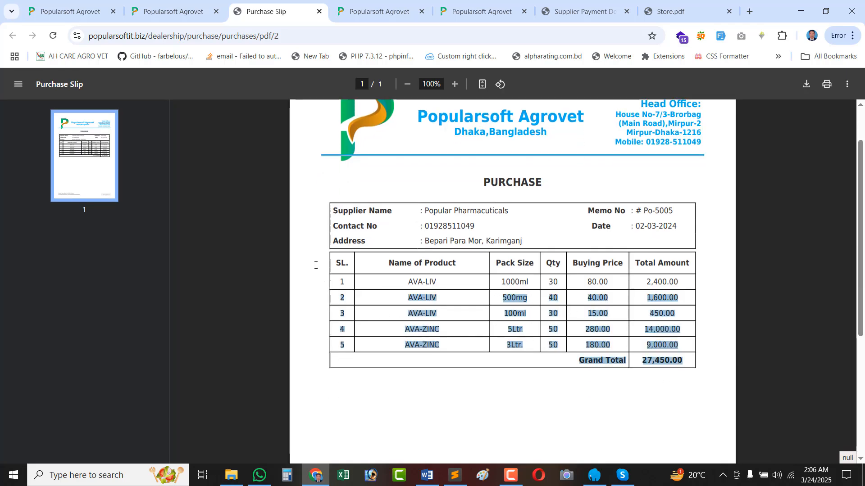
click(590, 283)
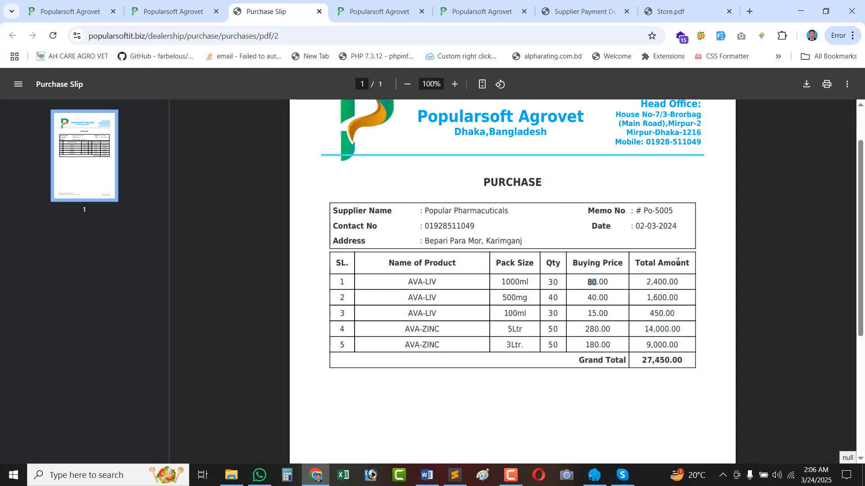
drag(683, 365, 551, 361)
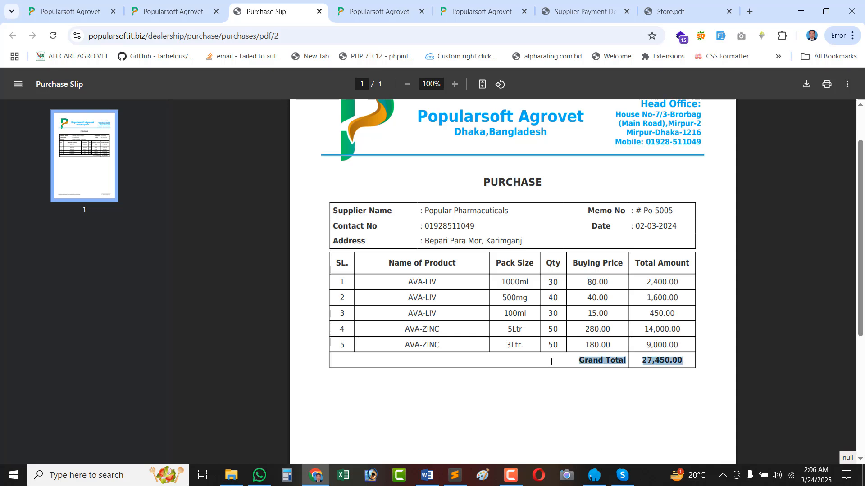
drag(370, 354, 293, 257)
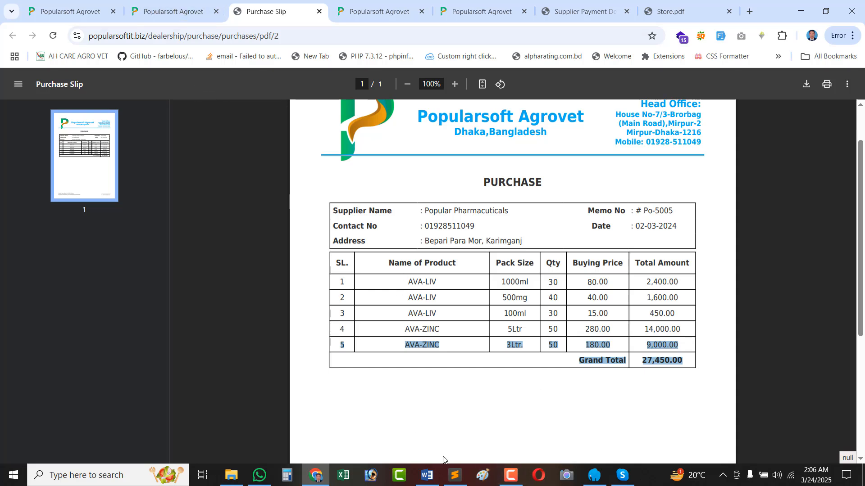
click(511, 475)
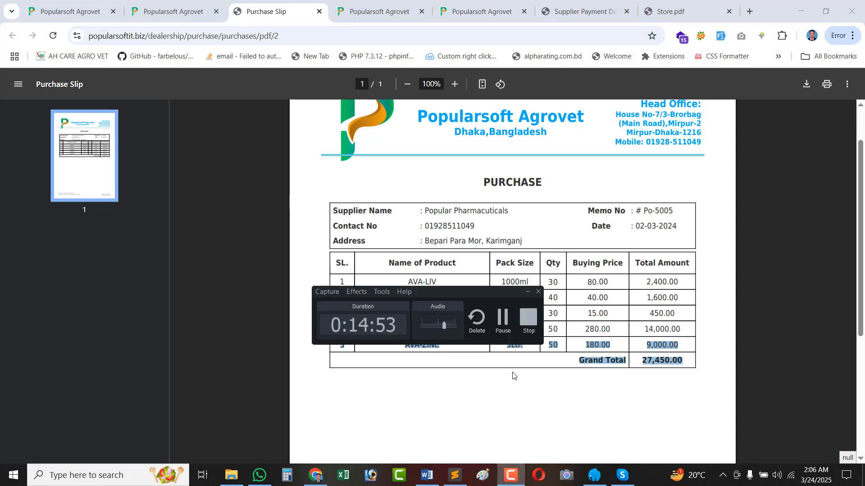
click(503, 321)
click(557, 325)
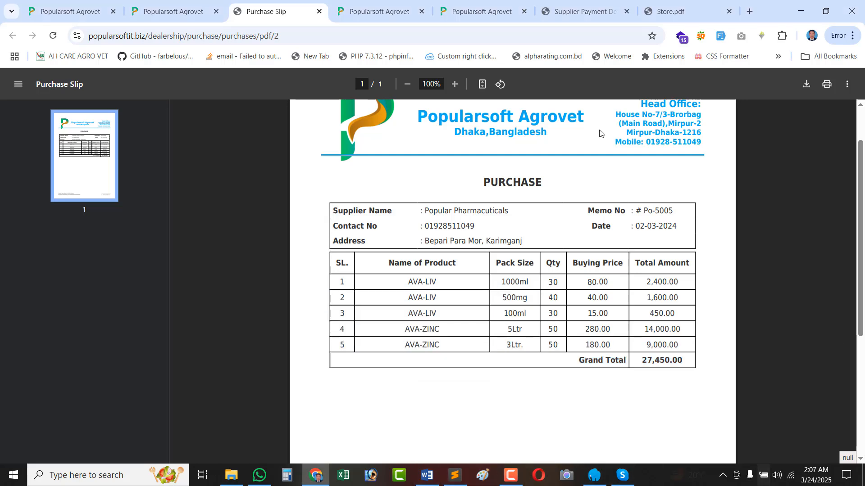
click(172, 8)
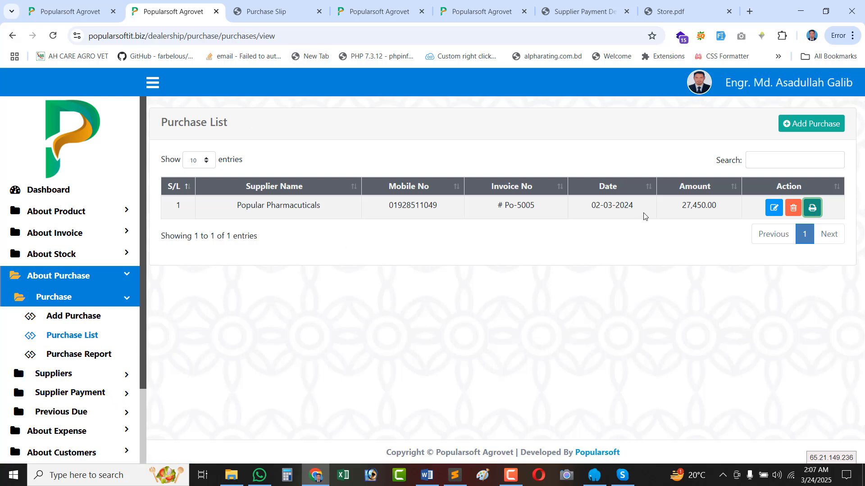
Open the Supplier List and check Popular Pharmaceuticals' 77,450.00 total, 2,000.00 paid and 75,450.00 due.
double_click(686, 207)
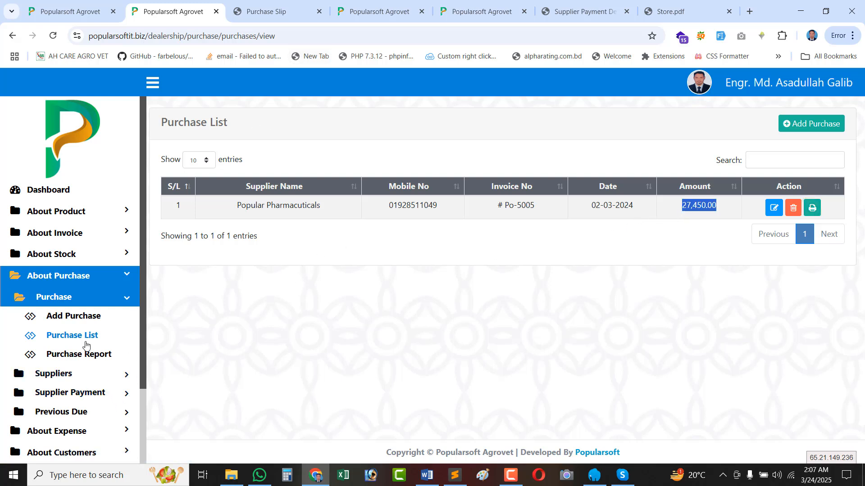
click(41, 373)
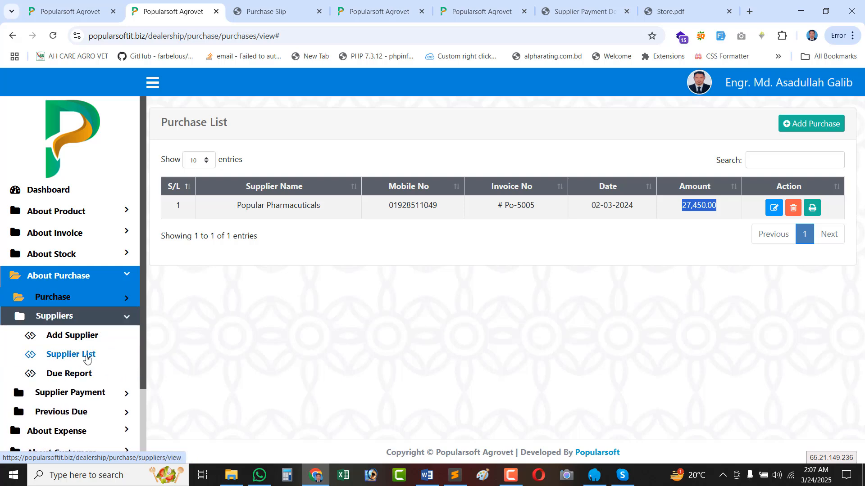
click(86, 357)
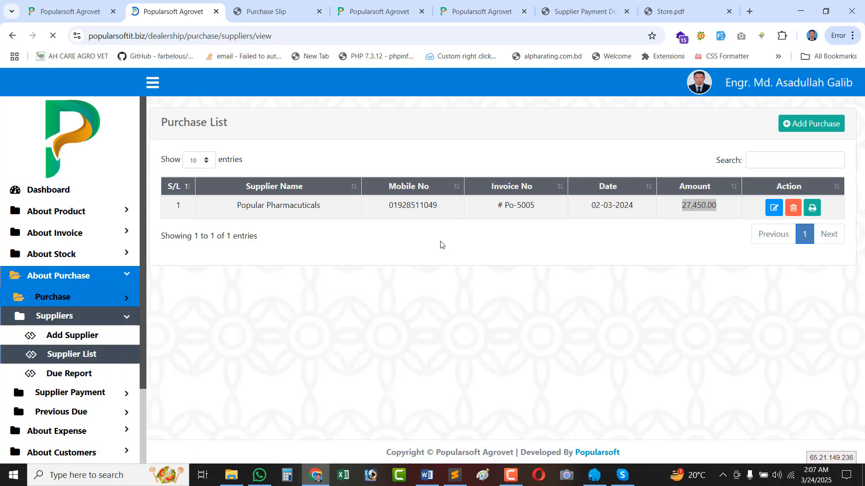
double_click(459, 208)
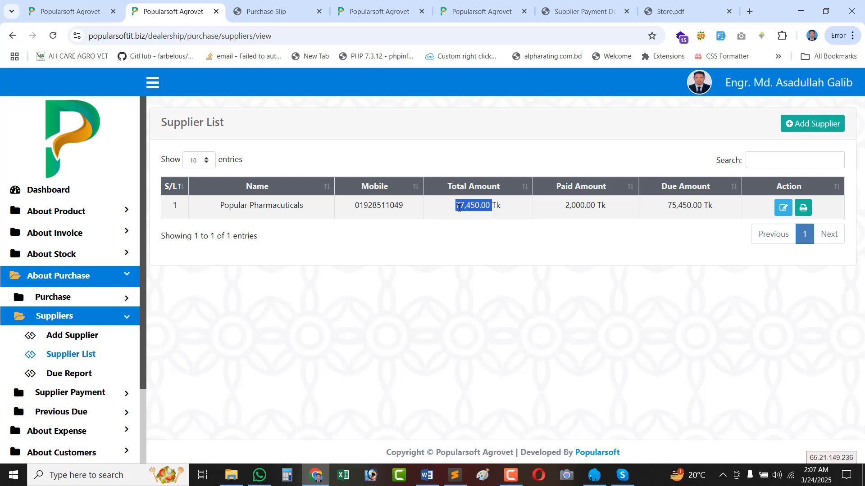
double_click(474, 209)
double_click(581, 206)
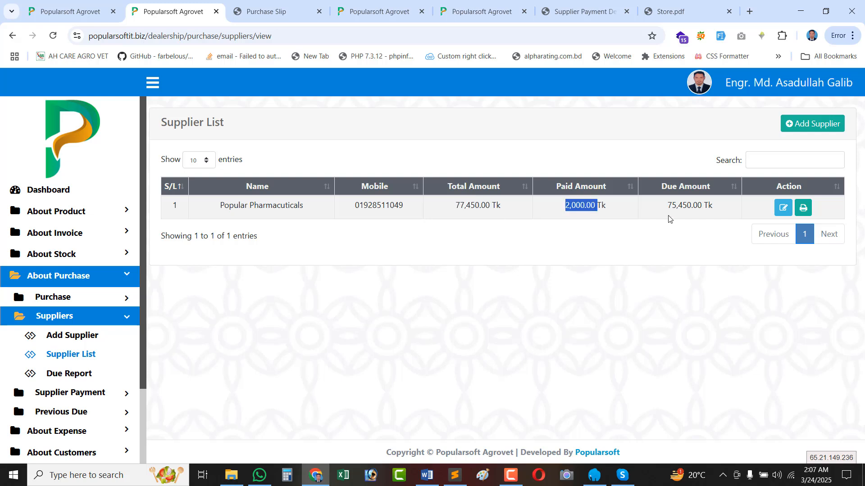
double_click(683, 210)
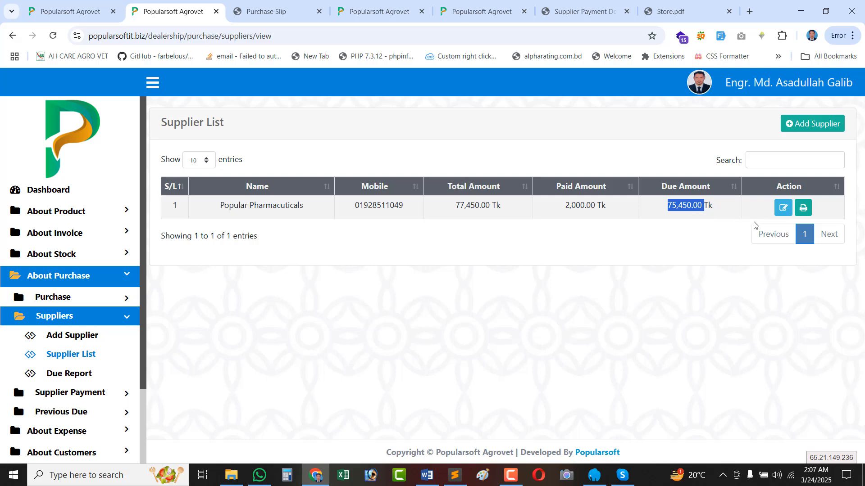
Print the supplier payment summary and check the 27,450.00 purchase, 50,000.00 previous due and 77,450.00 running due.
click(804, 208)
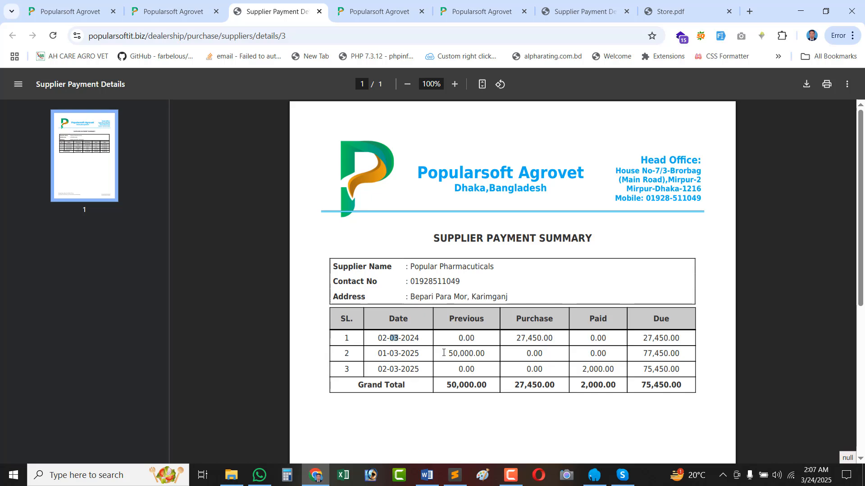
click(464, 341)
double_click(535, 338)
click(655, 338)
double_click(656, 337)
drag(399, 354, 405, 354)
double_click(467, 354)
click(662, 343)
double_click(657, 354)
Check the 2,000.00 payment row and final 75,450.00 due, then go back to the Supplier List.
drag(406, 371, 401, 370)
double_click(591, 367)
triple_click(663, 369)
drag(651, 391, 651, 391)
click(173, 11)
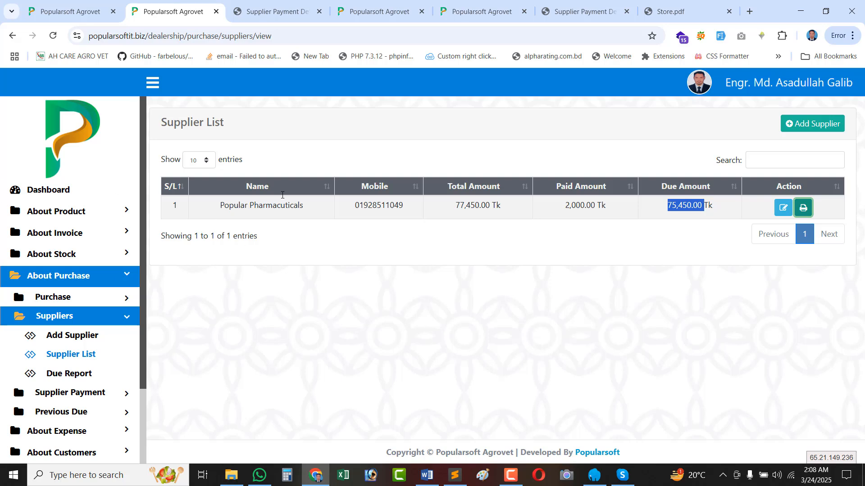
Look through the older supplier tabs, return to the updated Supplier List and expand the stock section.
click(64, 2)
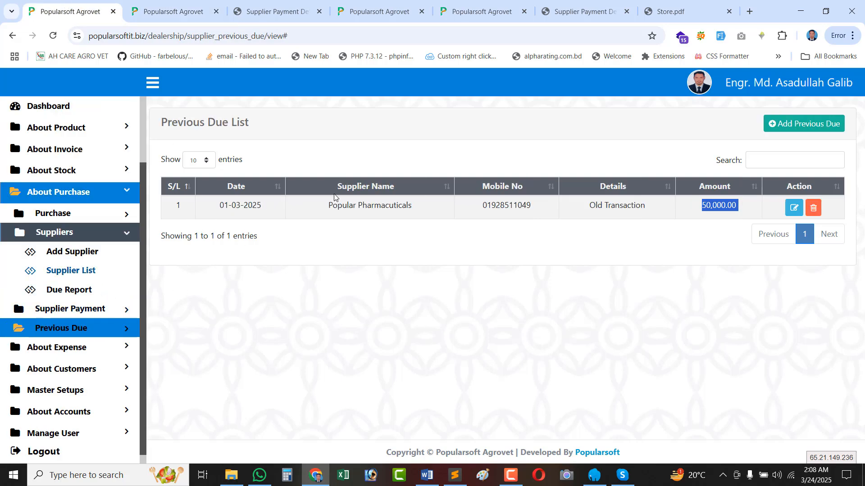
click(490, 6)
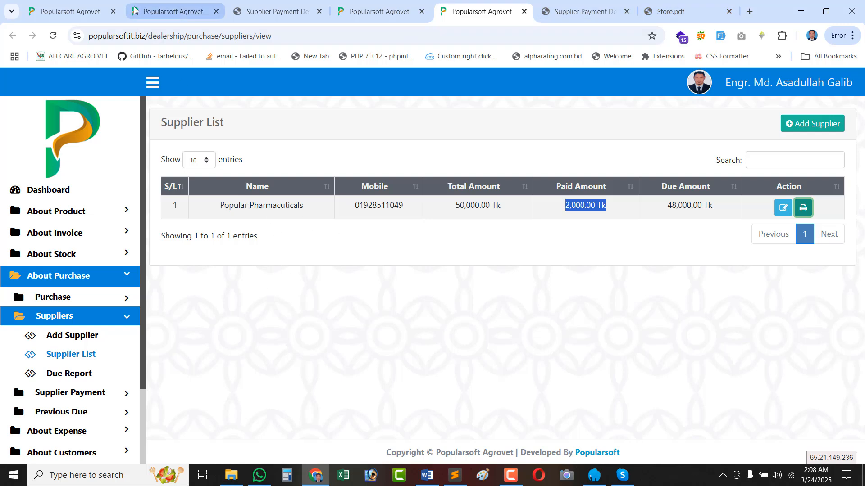
click(189, 13)
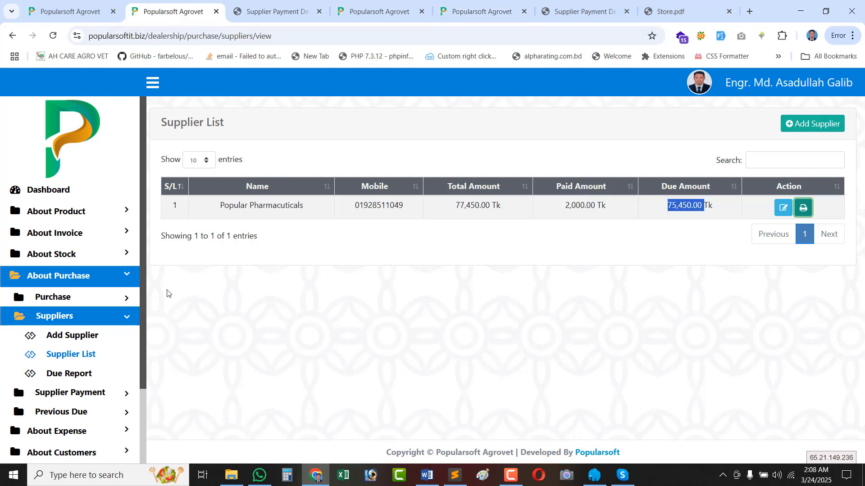
click(75, 259)
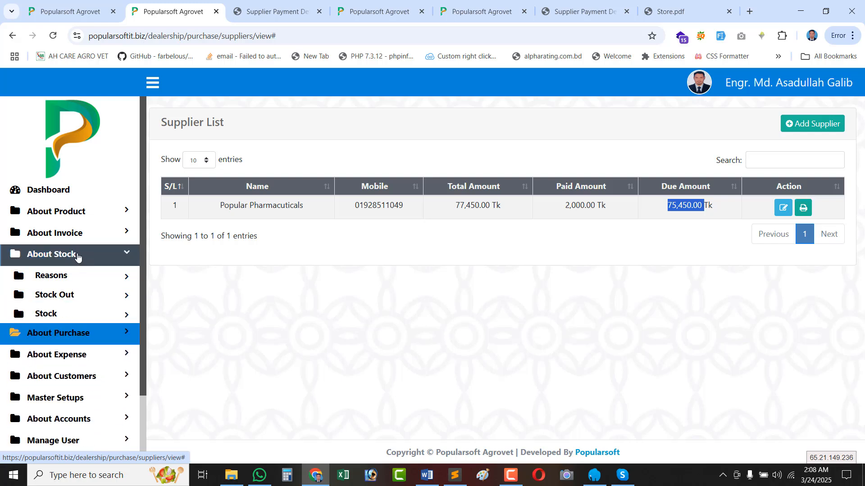
Open the full stock list and show 100 entries so all 50 products appear.
click(68, 315)
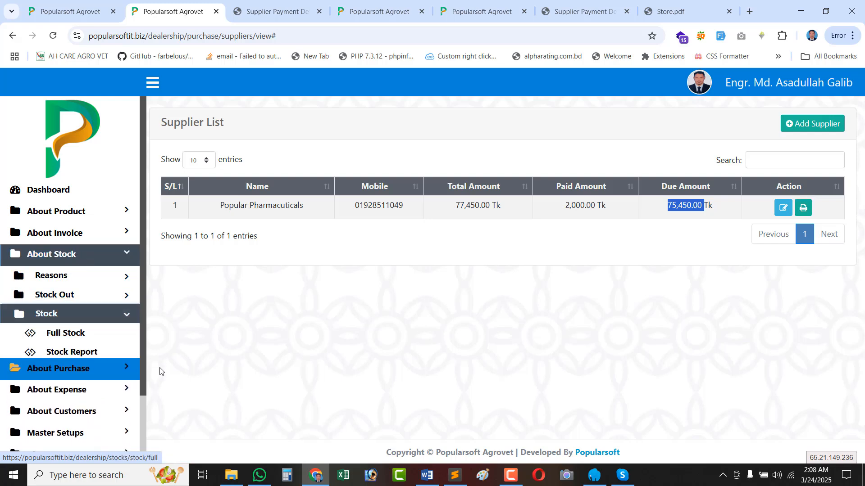
click(68, 339)
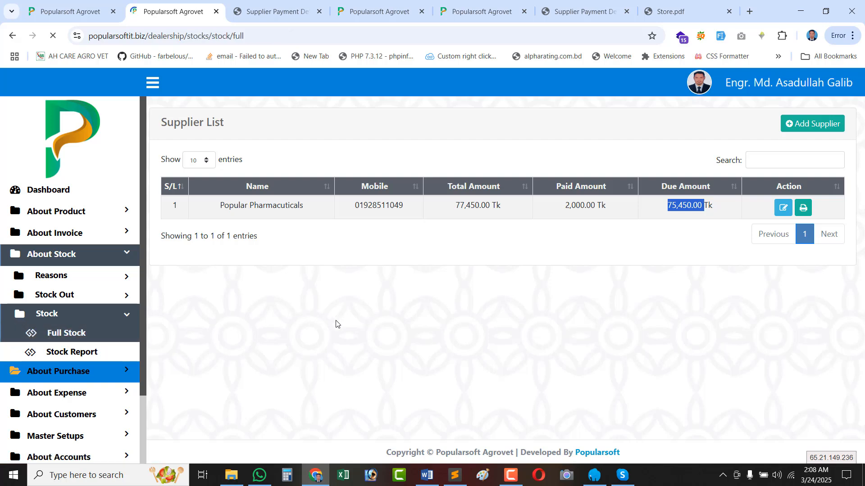
scroll(578, 310, down, 2)
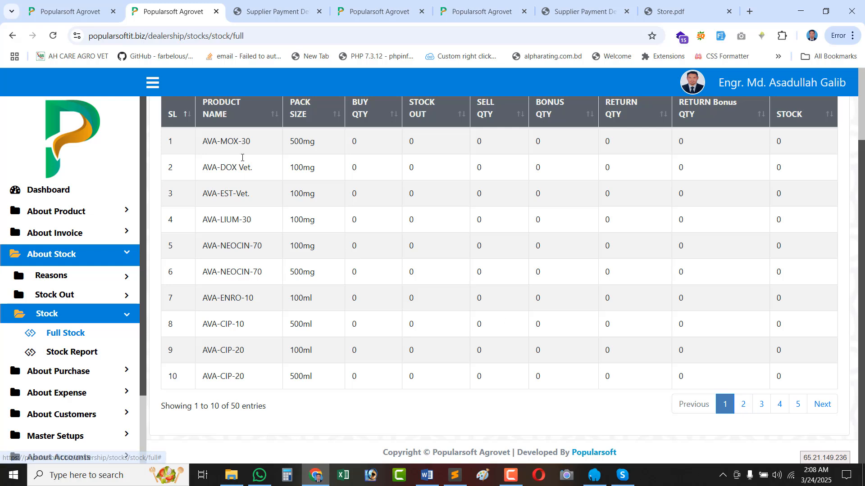
scroll(227, 222, up, 2)
click(213, 163)
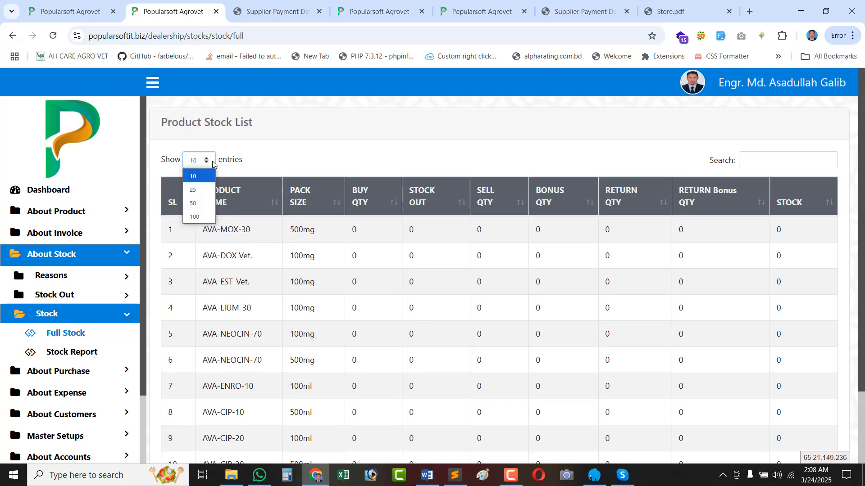
click(204, 220)
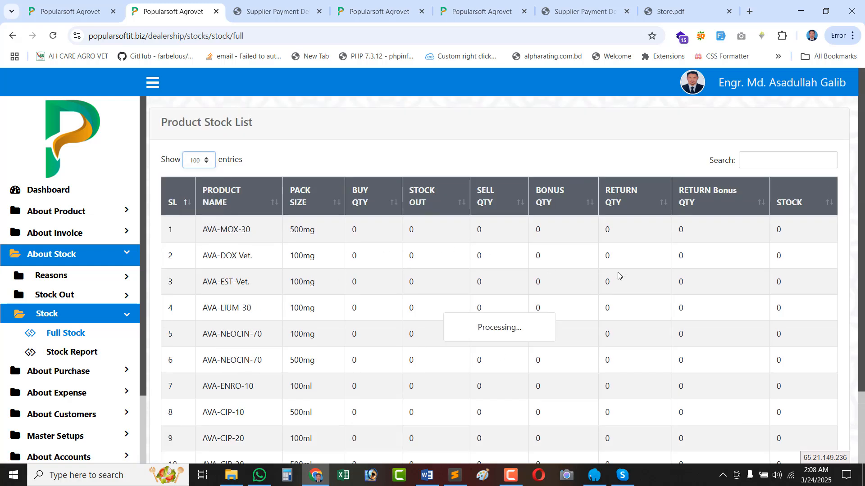
Verify new stock: AVA-ZINC 3Ltr 50, AVA-LIV 100ml 30, 500mg 40 and 1000ml 30.
scroll(617, 275, down, 20)
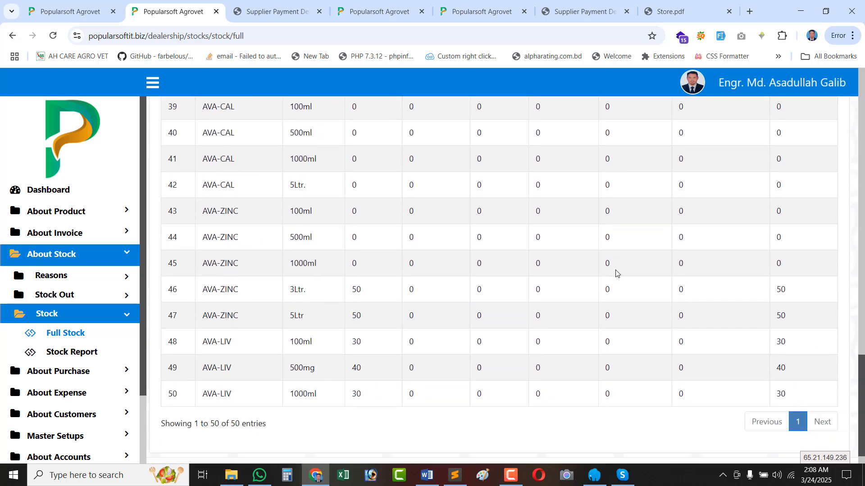
scroll(631, 315, down, 1)
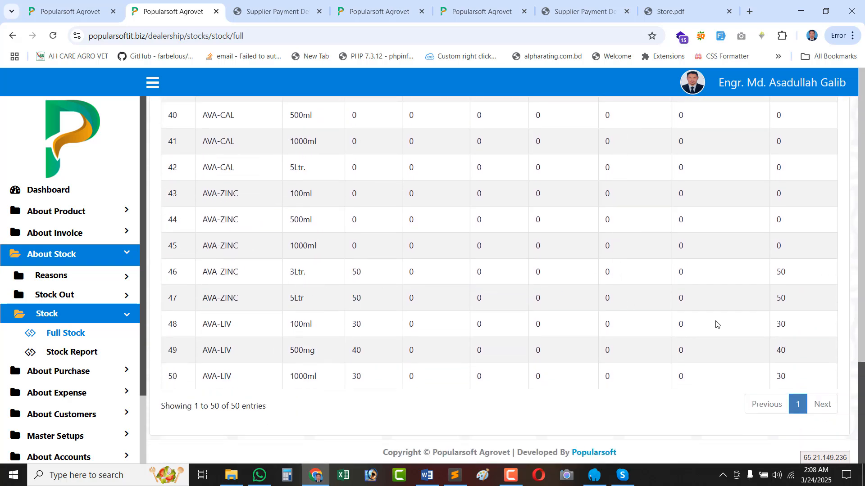
double_click(358, 271)
scroll(349, 295, up, 20)
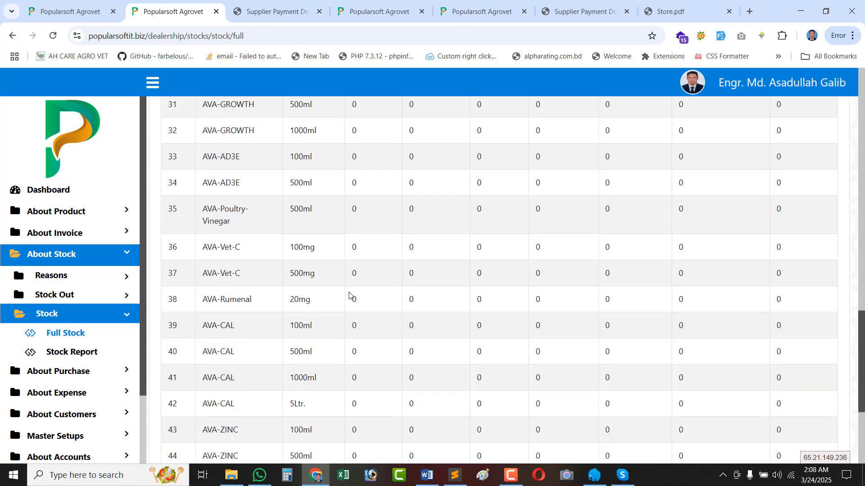
scroll(349, 296, up, 1)
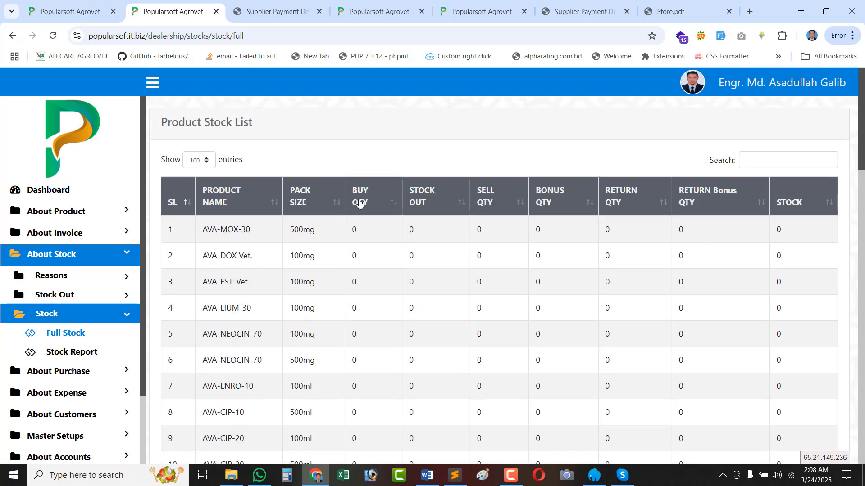
scroll(390, 344, down, 19)
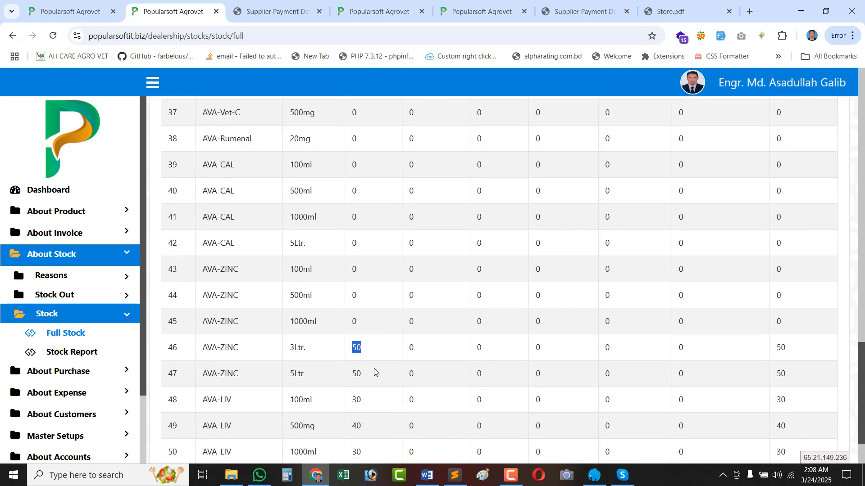
scroll(374, 369, down, 2)
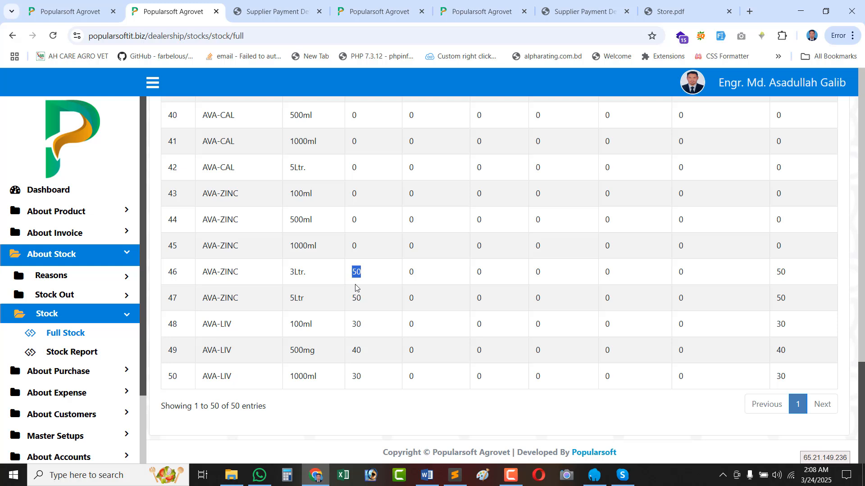
double_click(779, 272)
click(784, 300)
double_click(781, 325)
double_click(782, 354)
double_click(782, 375)
drag(354, 270, 377, 370)
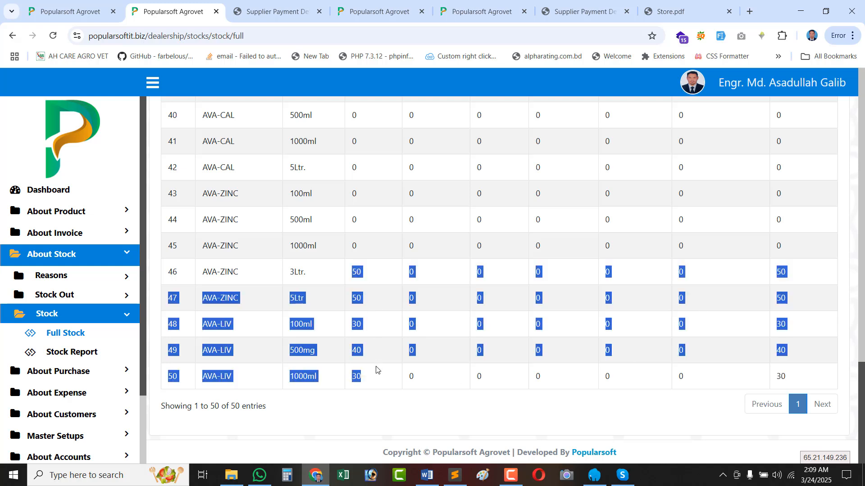
double_click(783, 377)
click(783, 271)
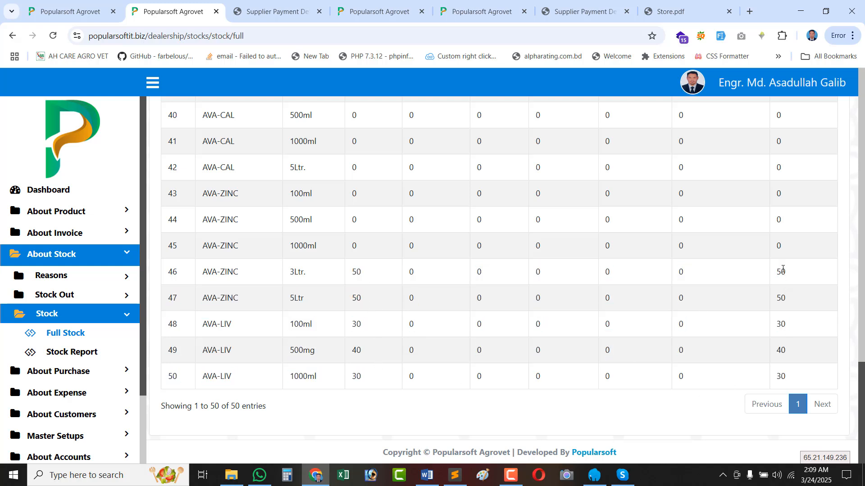
click(66, 354)
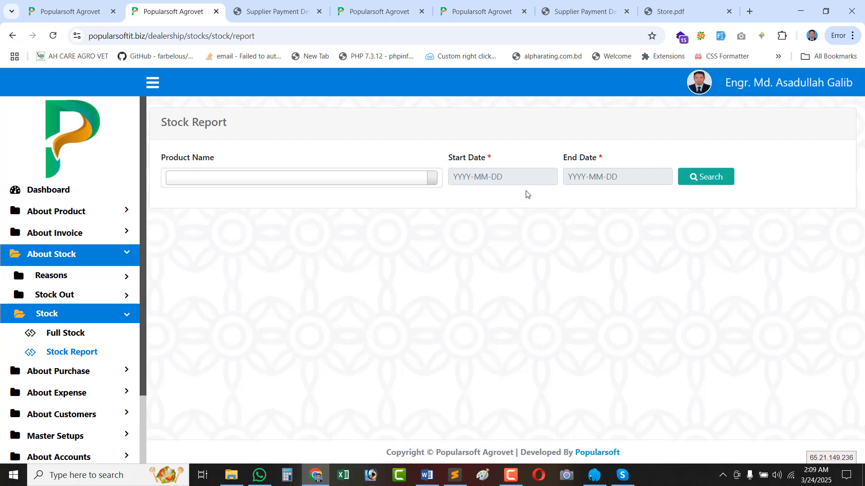
Run the stock report for 01-03-2025 to 24-03-2025 and review the results.
click(524, 176)
click(567, 240)
click(616, 178)
click(590, 299)
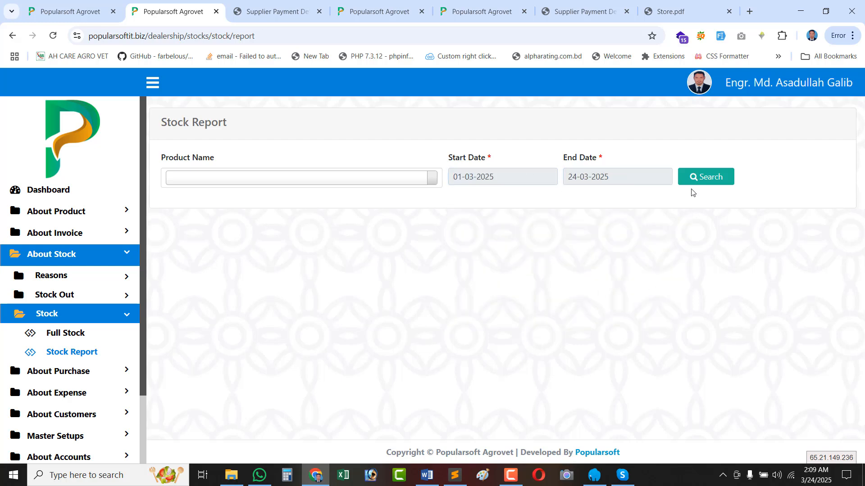
click(702, 177)
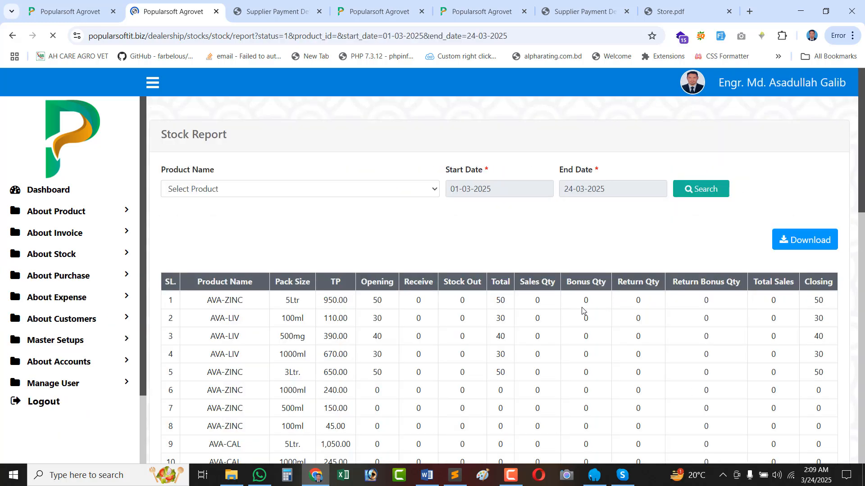
scroll(581, 311, down, 5)
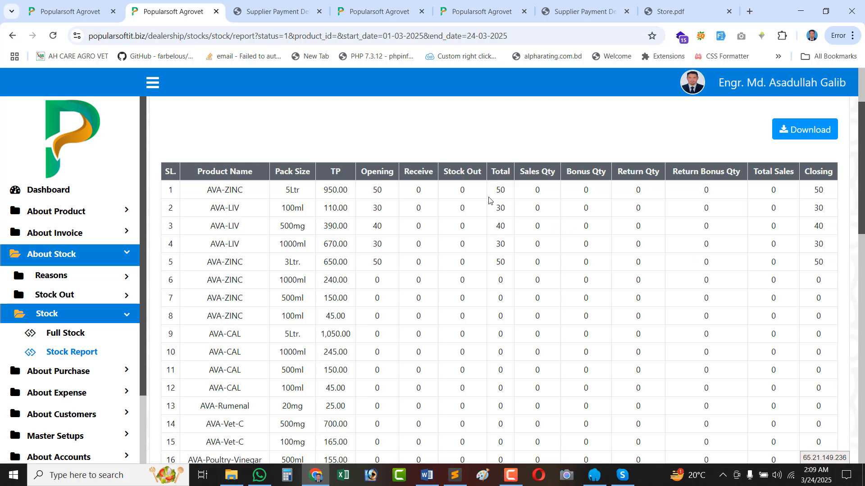
scroll(489, 201, up, 1)
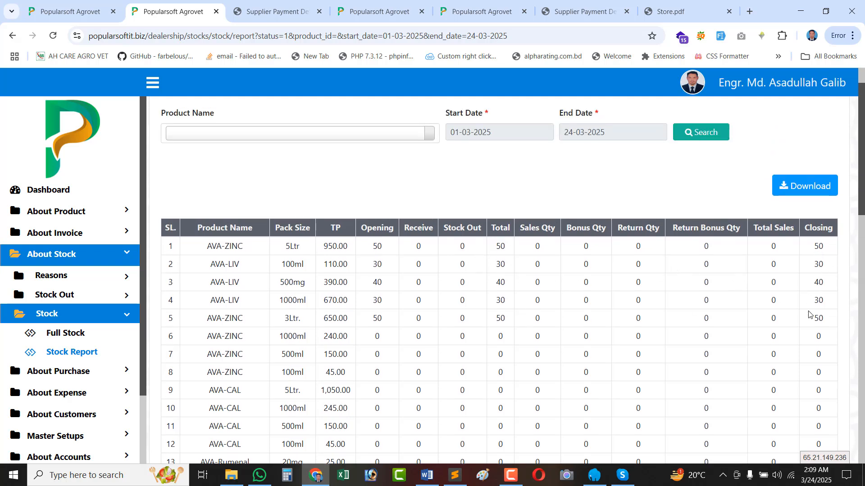
scroll(784, 321, down, 13)
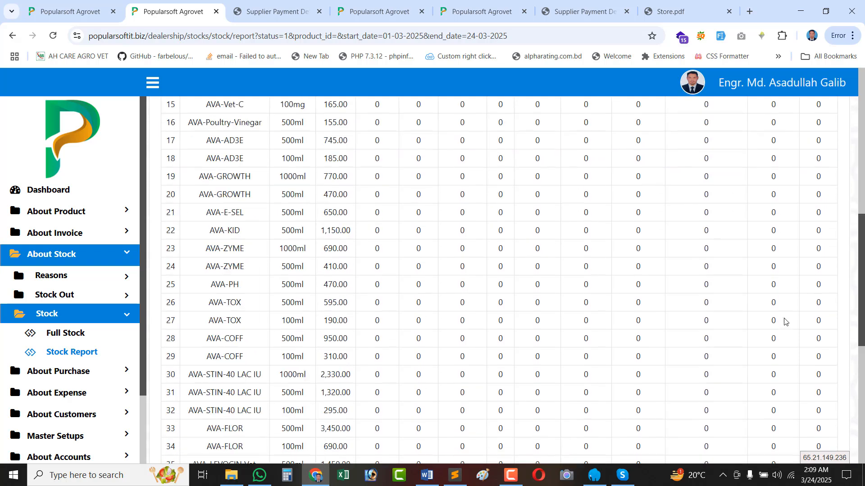
scroll(784, 322, up, 15)
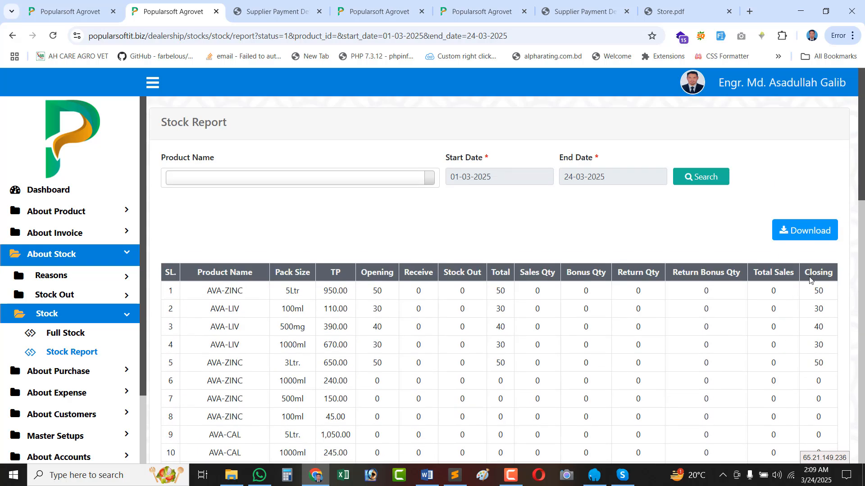
Download the stock report as a PDF and look it over.
click(793, 235)
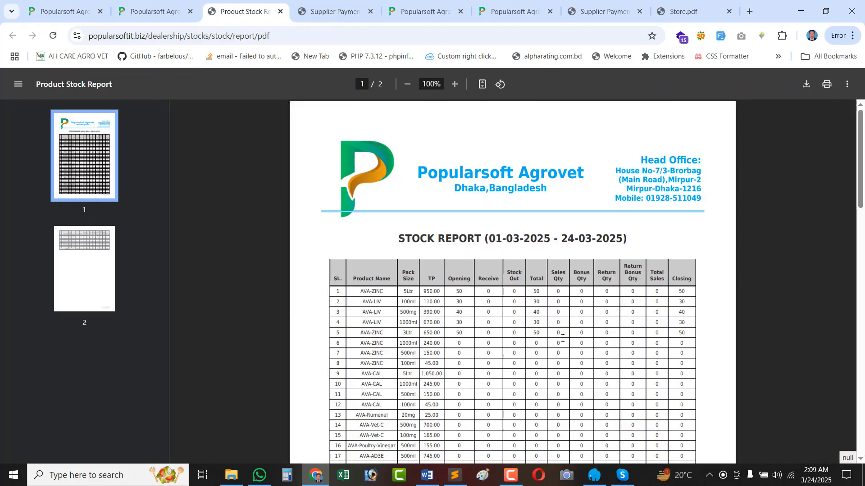
scroll(562, 338, down, 4)
scroll(302, 284, up, 3)
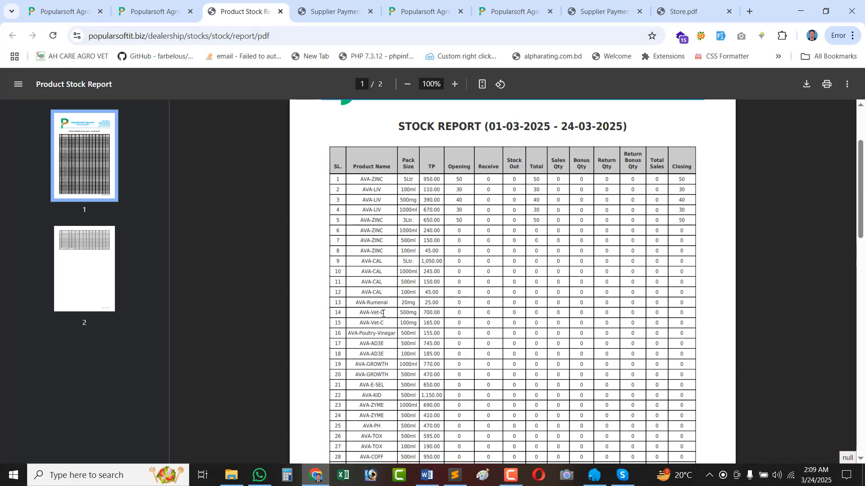
scroll(358, 227, up, 2)
Close the stock report PDF, dismiss the Product Name filter unchanged, and expand the Stock Out menu.
click(280, 18)
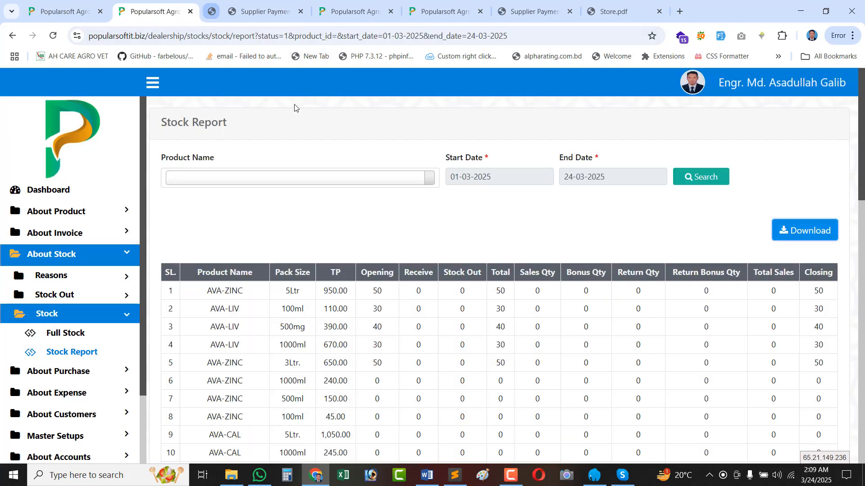
click(245, 171)
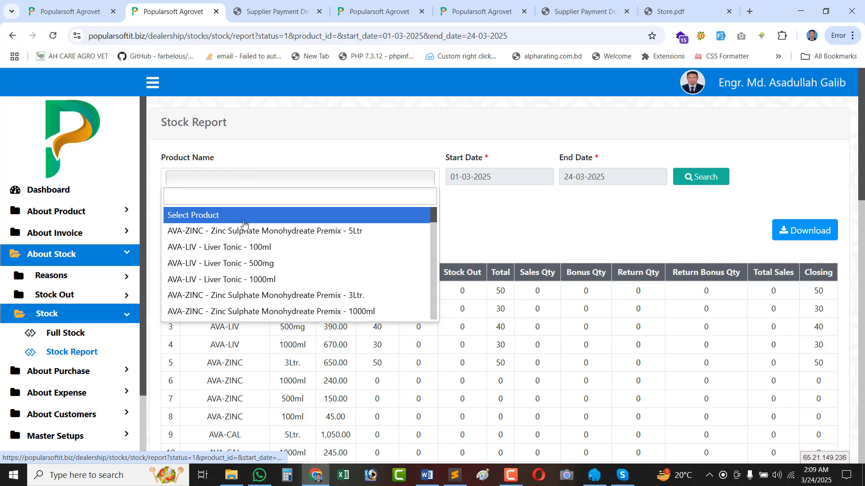
click(541, 203)
scroll(737, 382, down, 5)
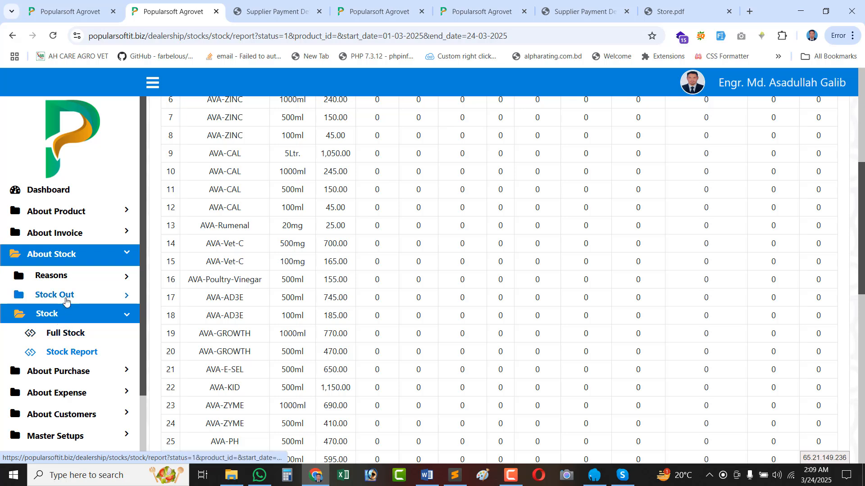
click(66, 299)
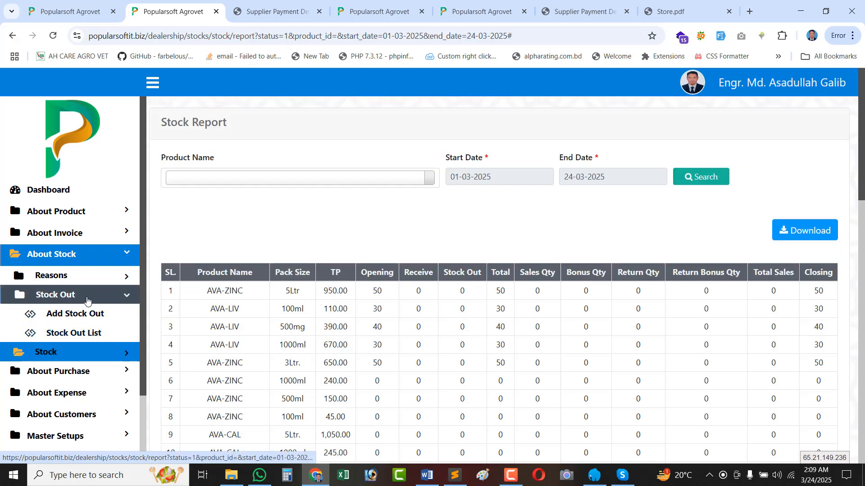
click(86, 299)
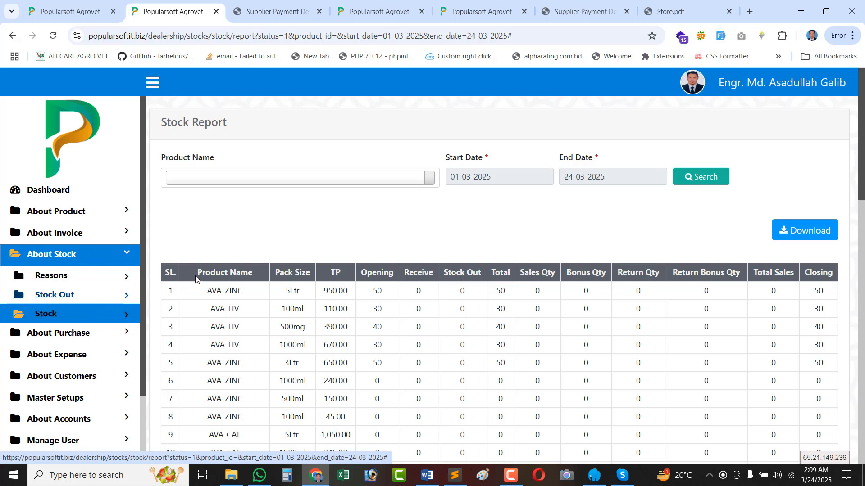
click(74, 297)
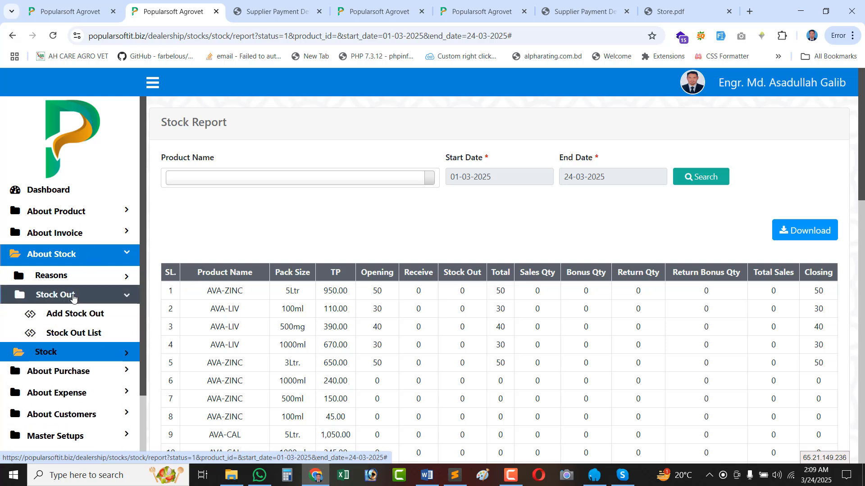
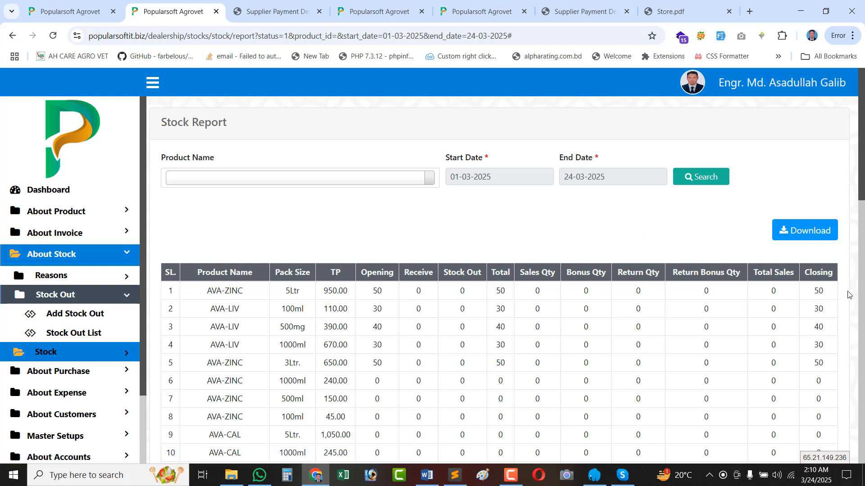
Check the closing quantities (AVA-ZINC 5Ltr at 50, second row at 30), then expand Reasons.
double_click(824, 291)
double_click(821, 309)
double_click(817, 291)
click(816, 308)
double_click(819, 291)
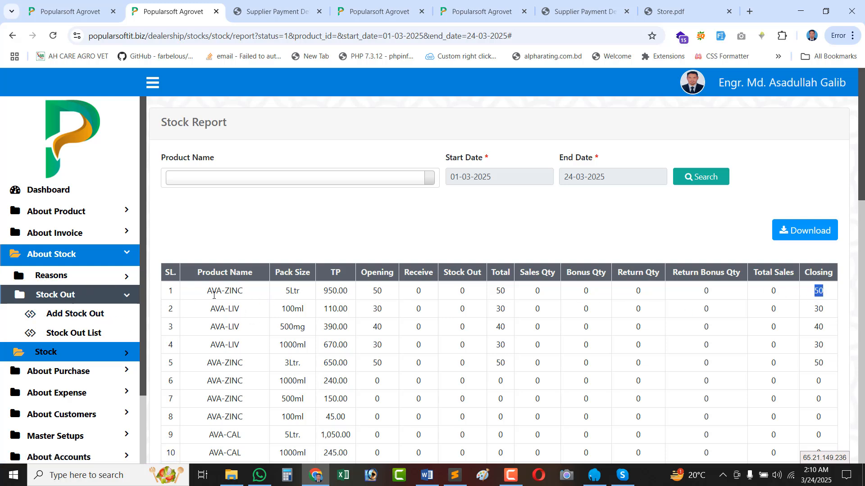
click(67, 276)
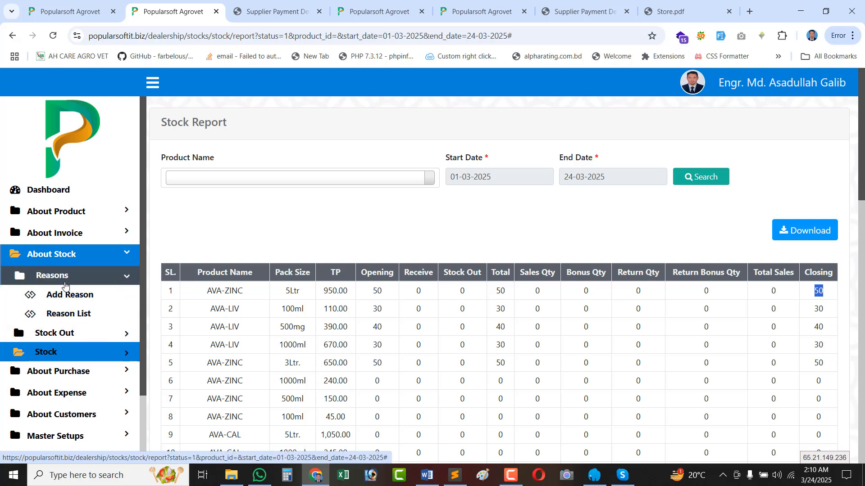
From the Reason List, add and save a stock-out reason named Missing.
click(79, 312)
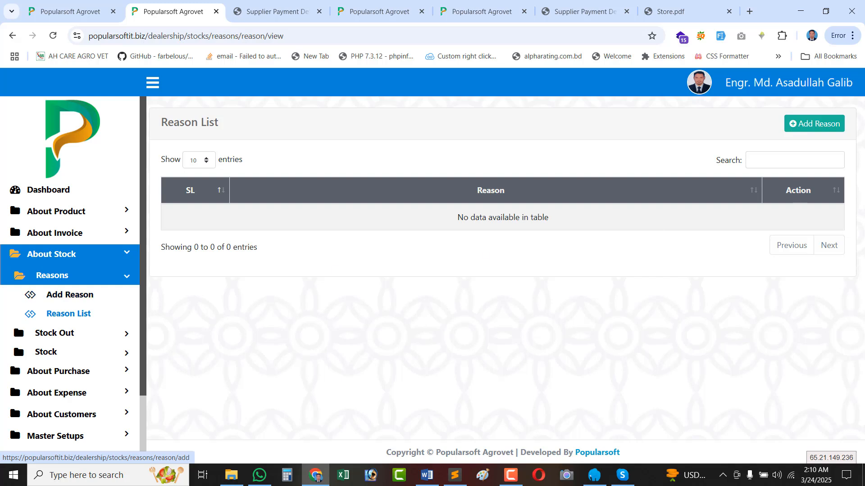
click(809, 127)
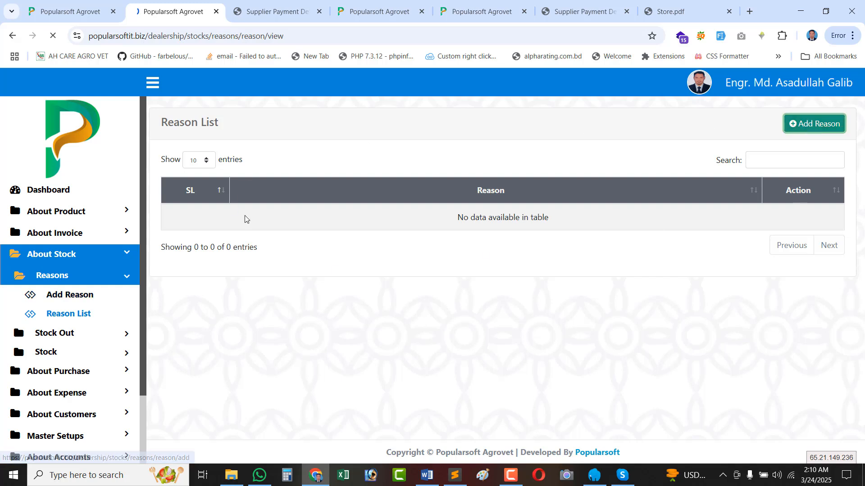
click(216, 178)
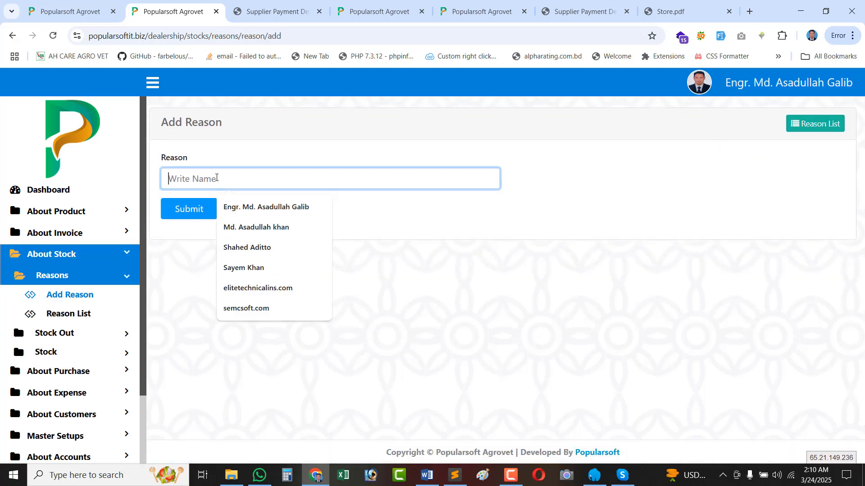
text(Missing)
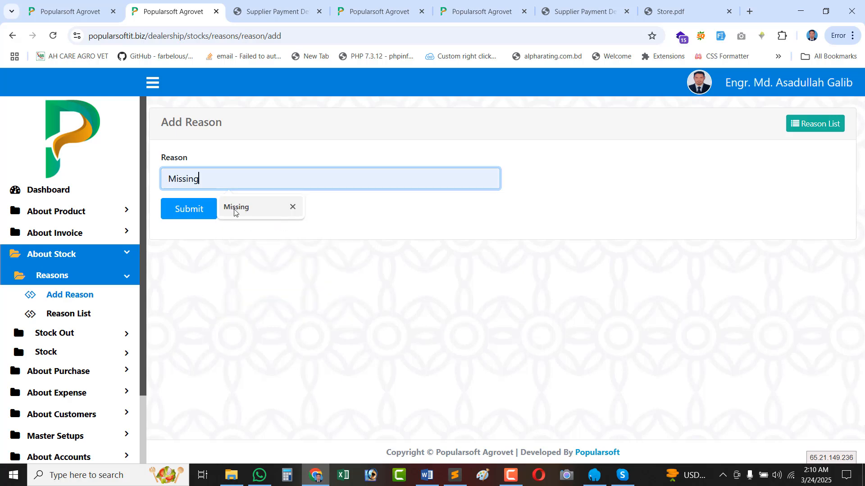
click(236, 207)
click(182, 212)
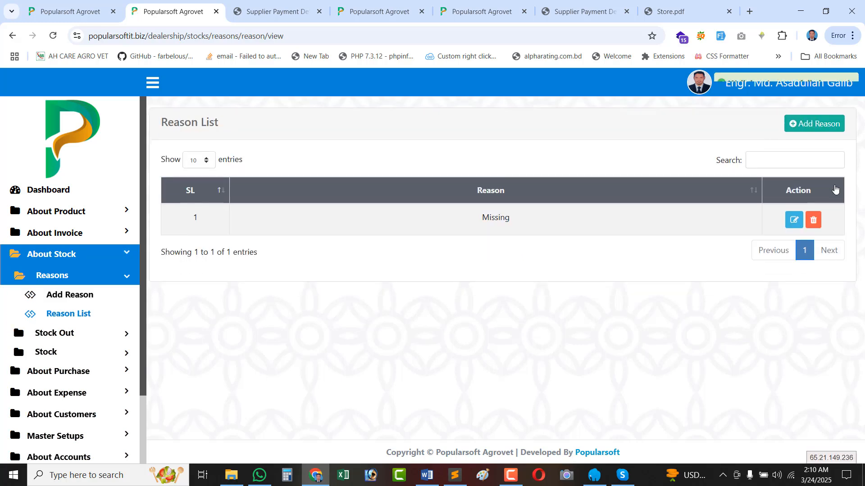
Add and save a second stock-out reason named Damage.
click(814, 124)
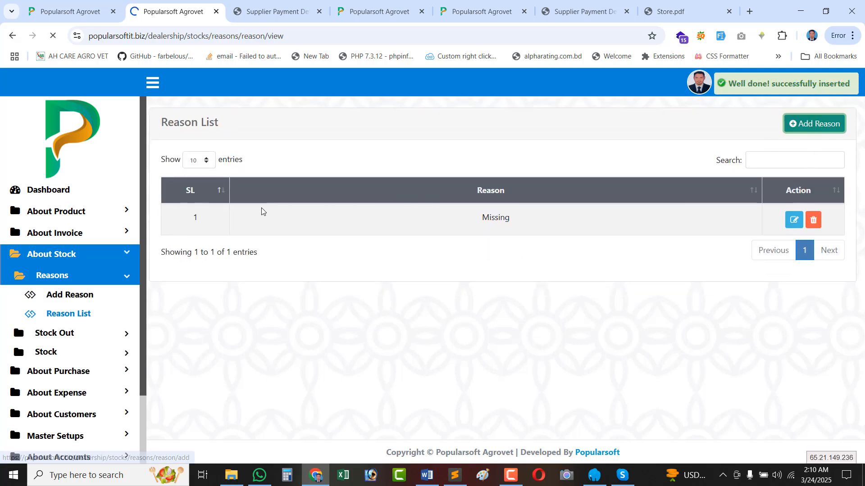
click(222, 180)
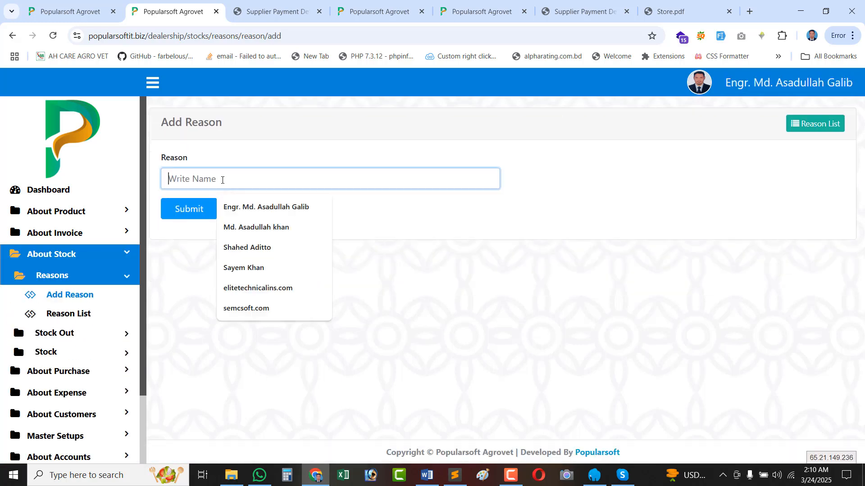
text(Damage)
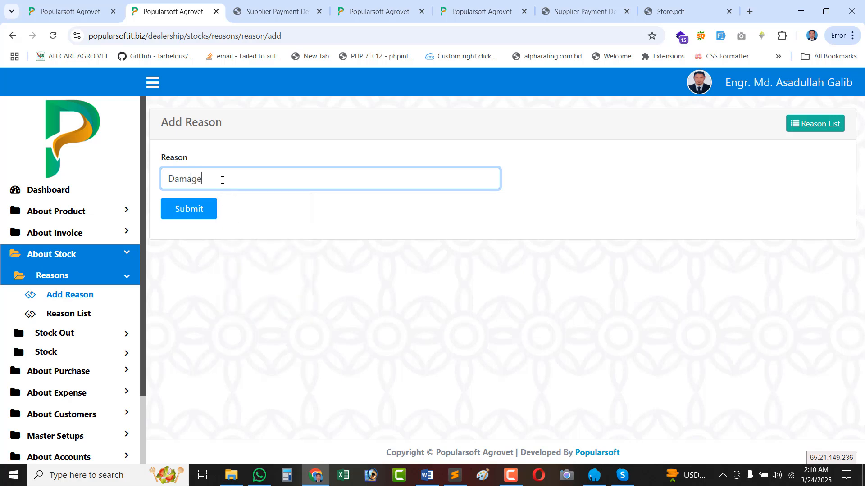
click(184, 209)
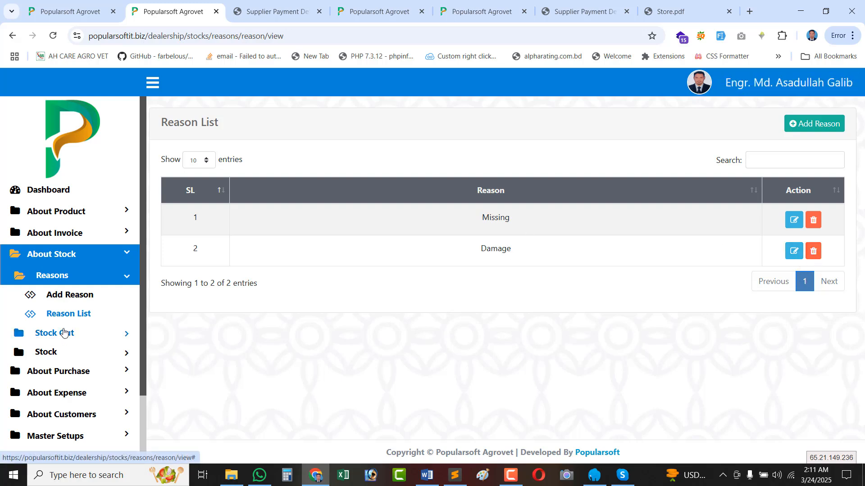
click(64, 333)
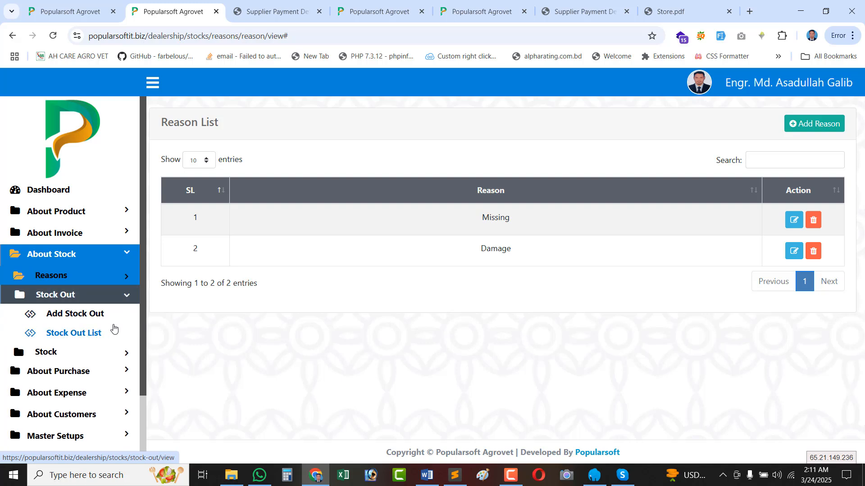
Start stock-out invoice #1 with reason Missing and add AVA-ZINC 5Ltr at quantity 1.
click(75, 315)
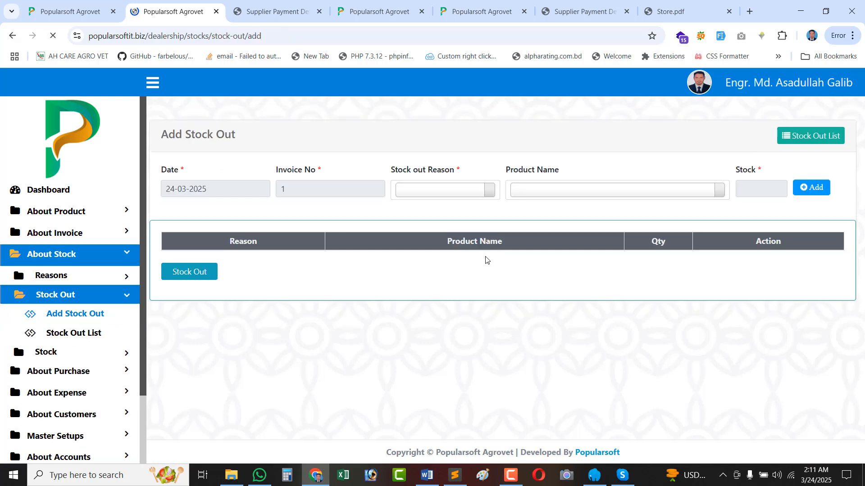
double_click(303, 176)
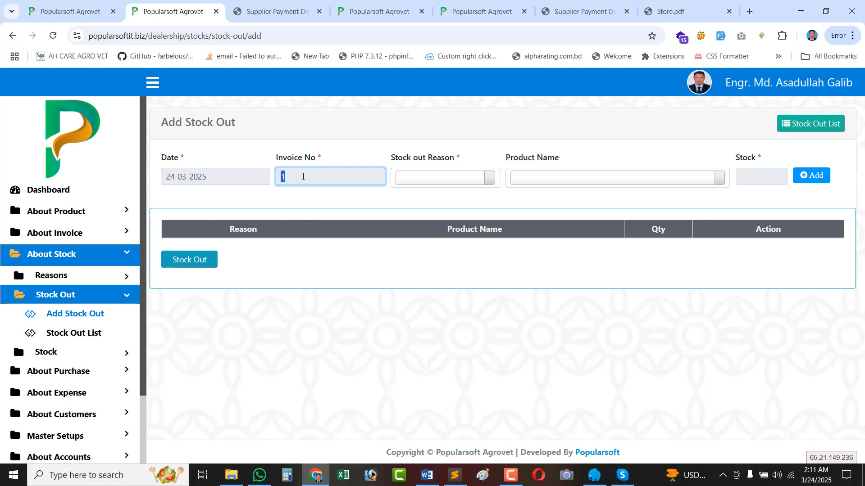
click(443, 178)
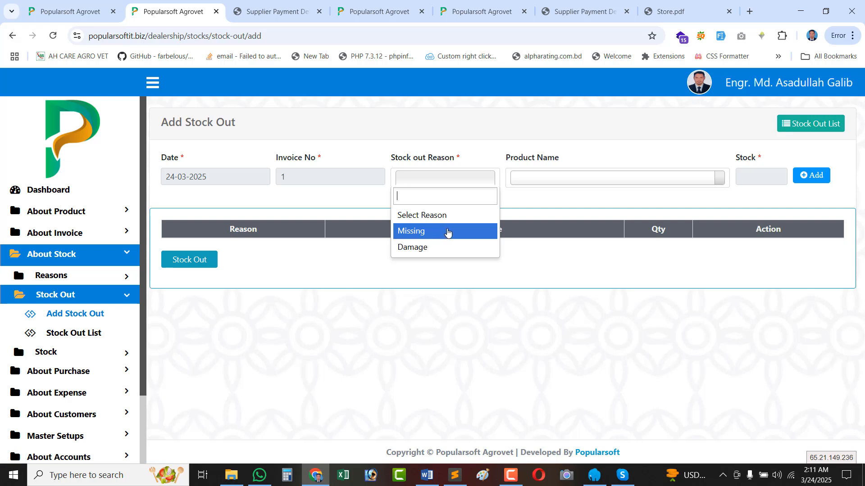
click(419, 233)
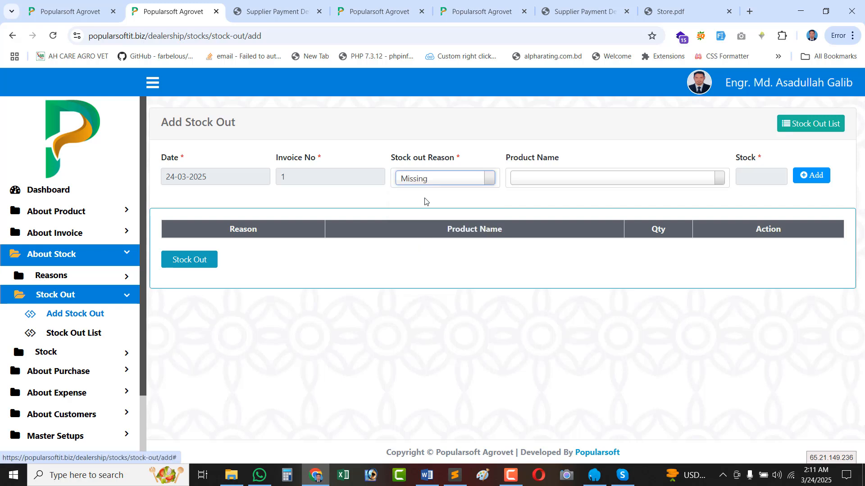
click(555, 186)
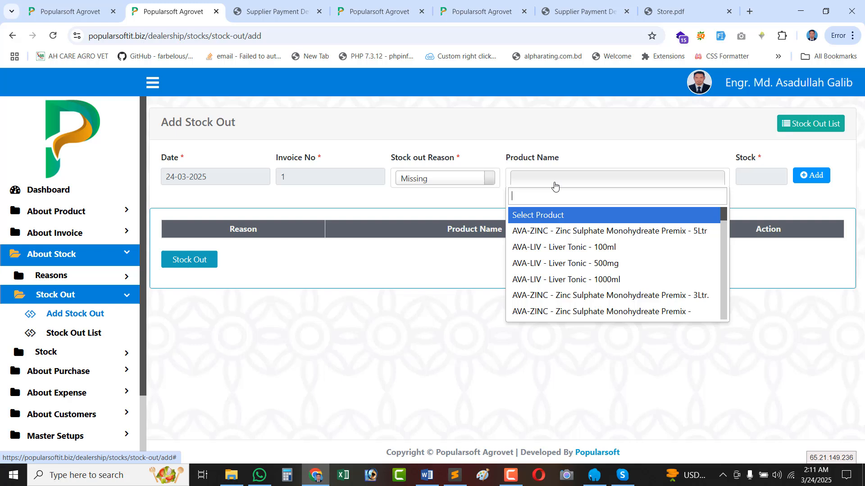
click(570, 232)
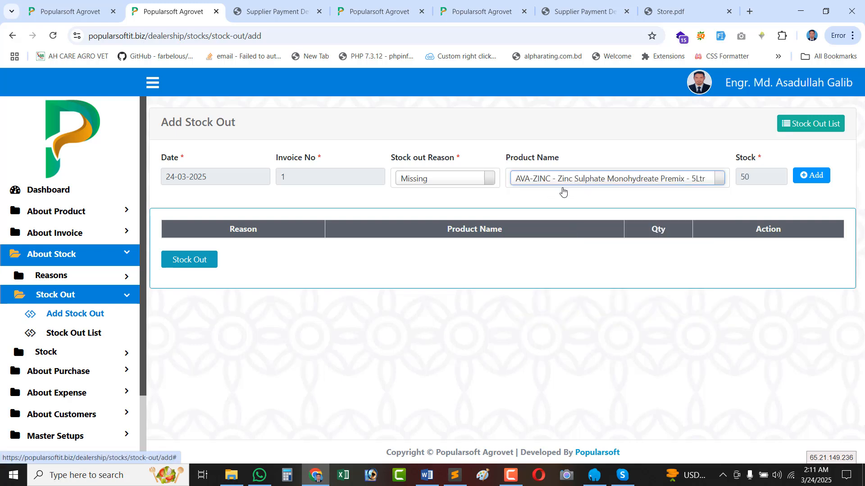
double_click(750, 178)
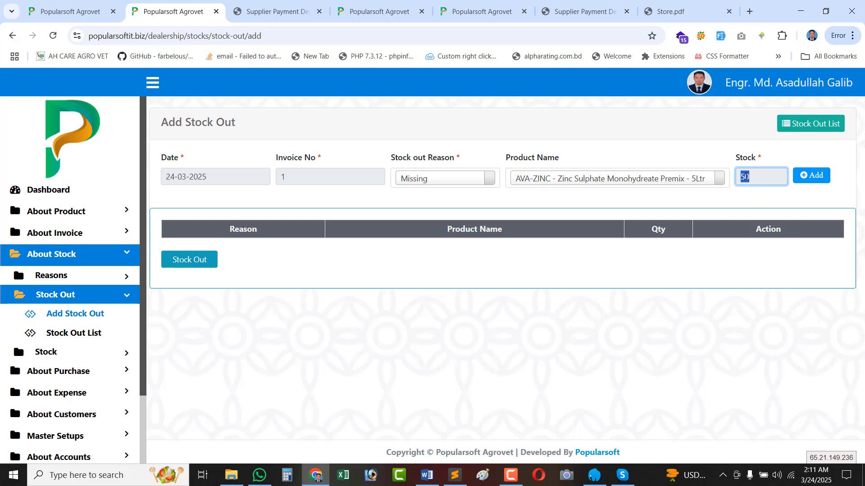
click(811, 175)
click(735, 256)
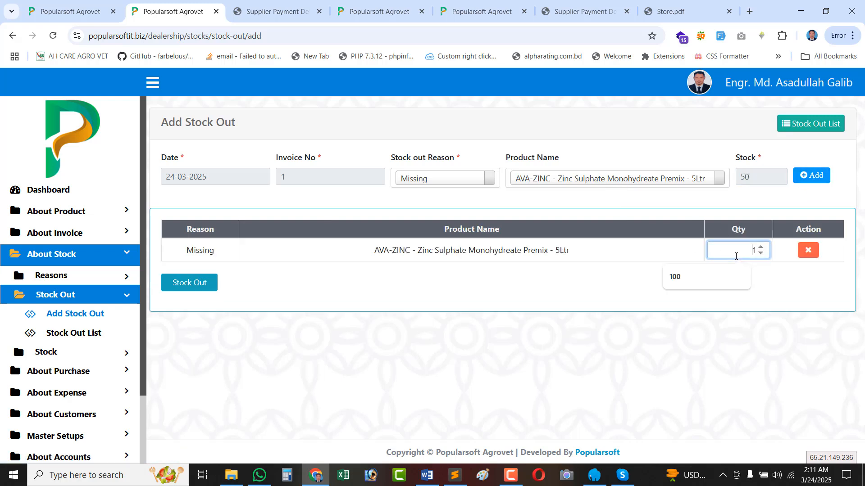
click(795, 283)
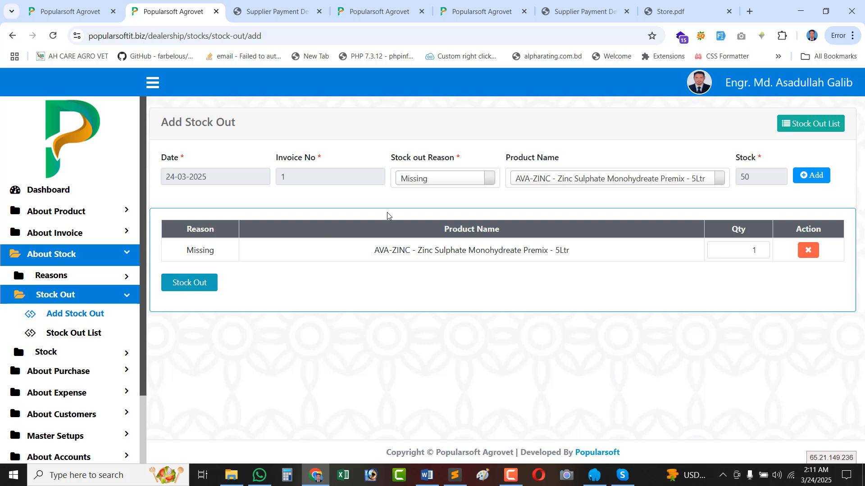
Add AVA-LIV Liver Tonic 100ml at quantity 1 and submit the stock out.
click(544, 181)
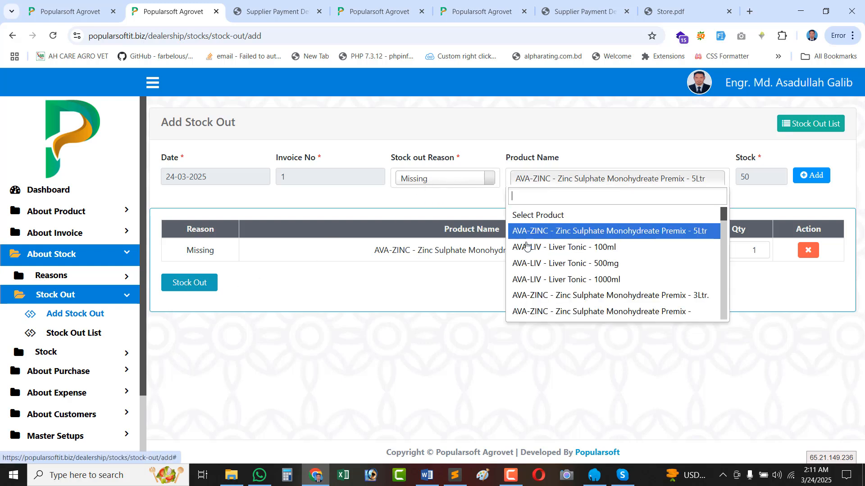
click(569, 245)
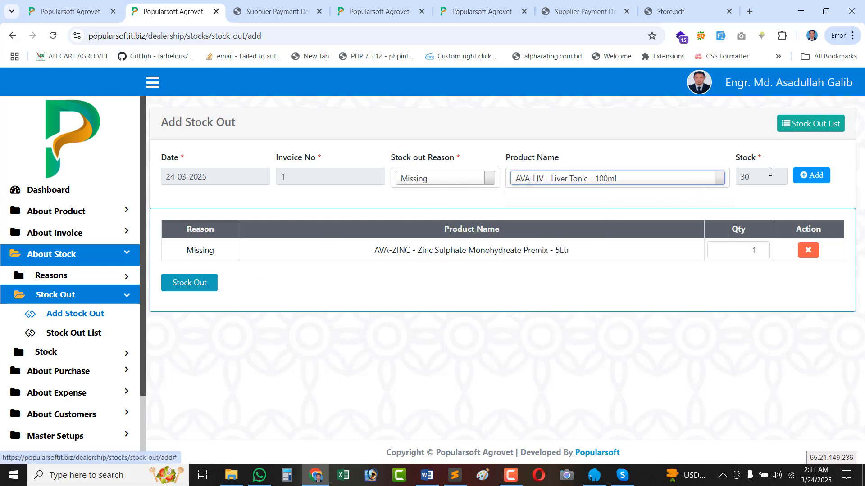
click(811, 177)
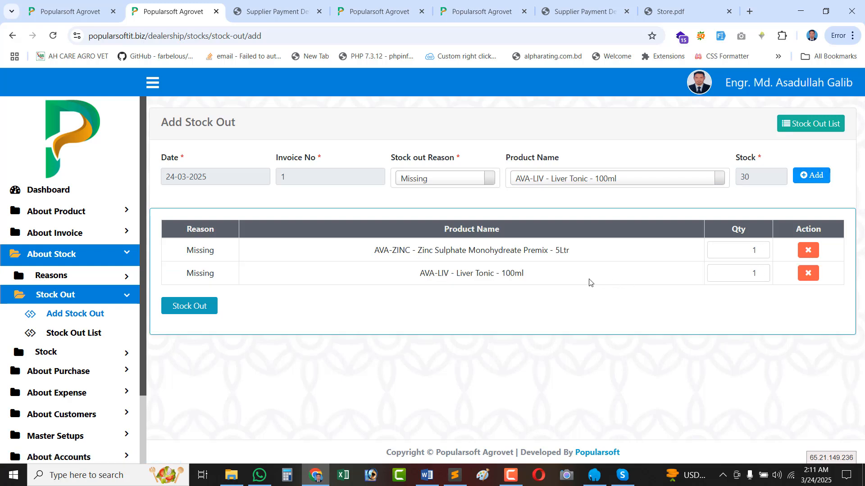
click(739, 251)
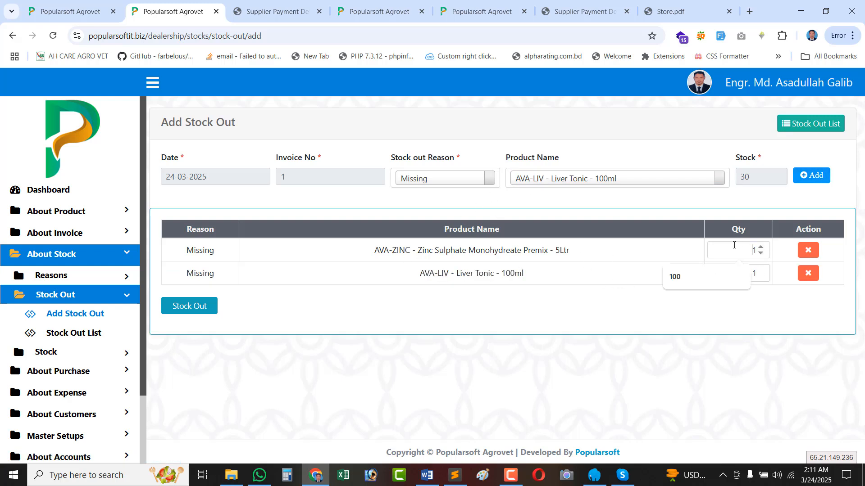
click(761, 315)
click(739, 275)
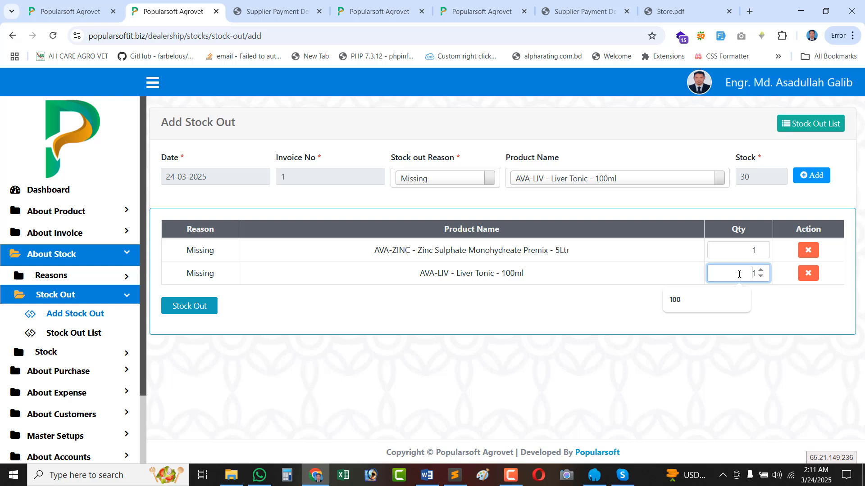
click(726, 246)
click(585, 252)
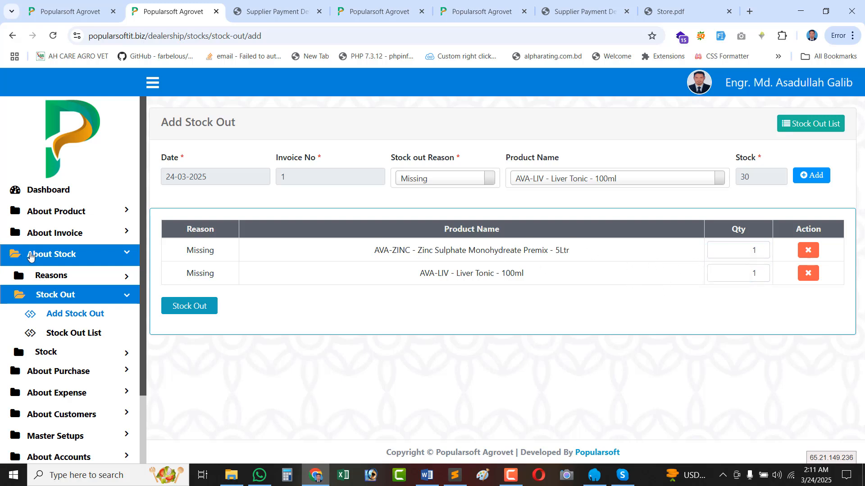
click(184, 313)
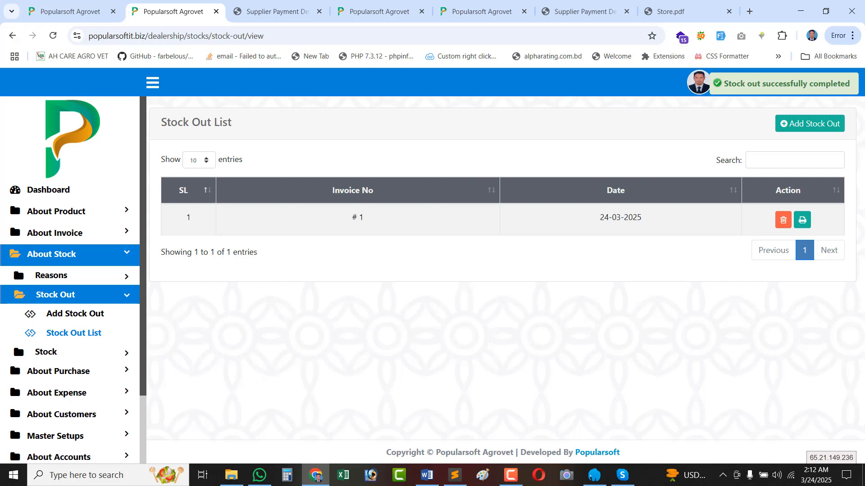
click(802, 222)
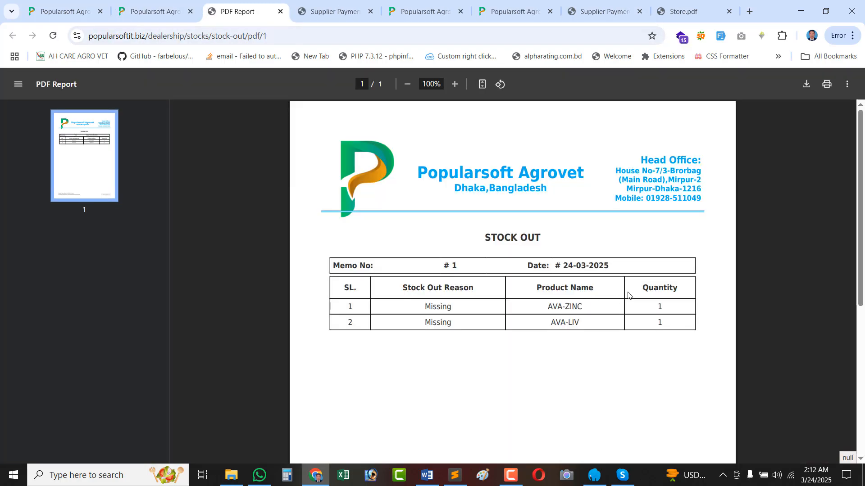
scroll(514, 297, down, 5)
scroll(517, 297, up, 5)
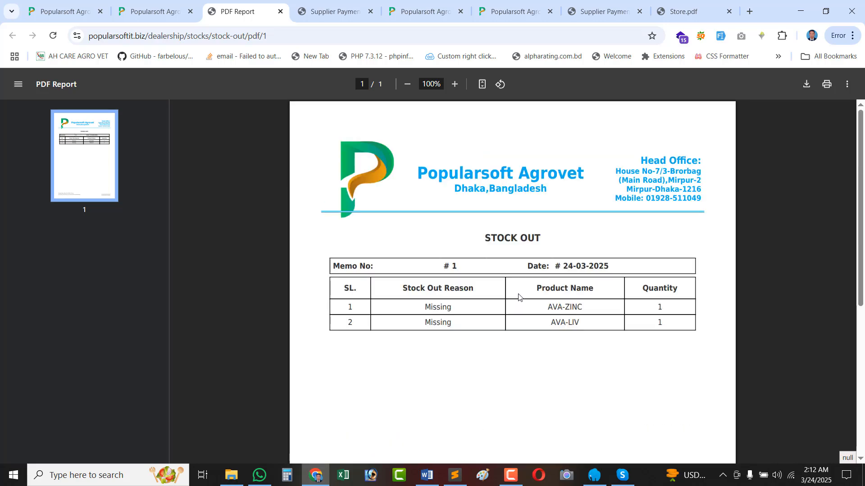
click(280, 11)
Reload the Full Stock page and show 100 entries per page.
click(347, 10)
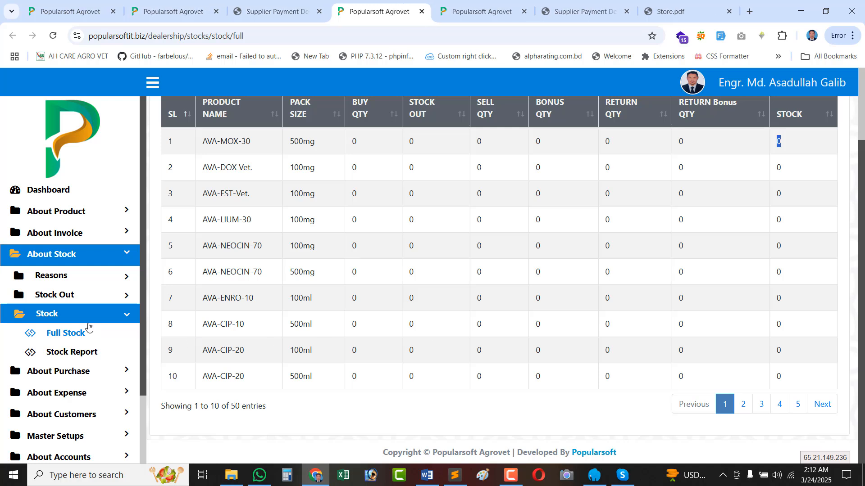
scroll(720, 301, up, 2)
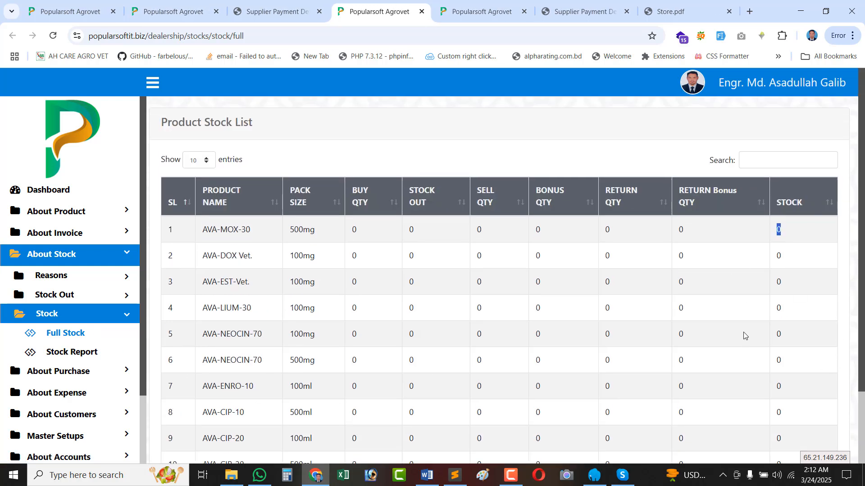
click(54, 38)
scroll(688, 304, down, 2)
scroll(229, 107, up, 2)
click(207, 161)
click(193, 215)
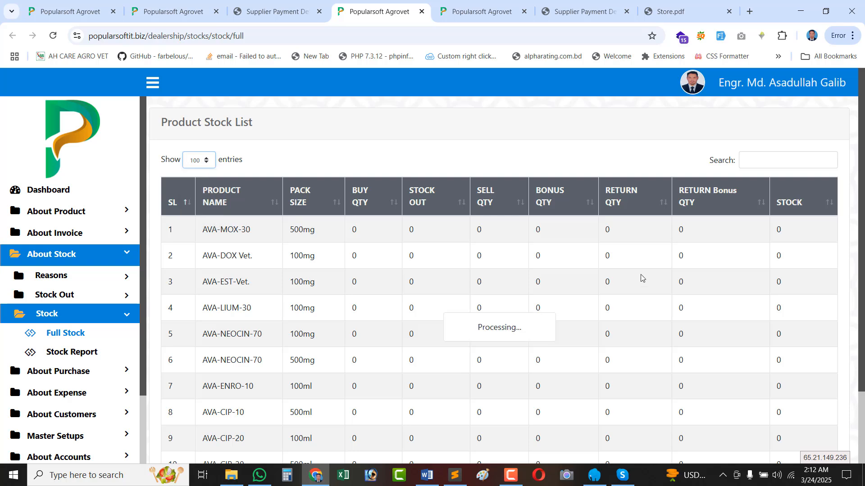
scroll(643, 278, down, 20)
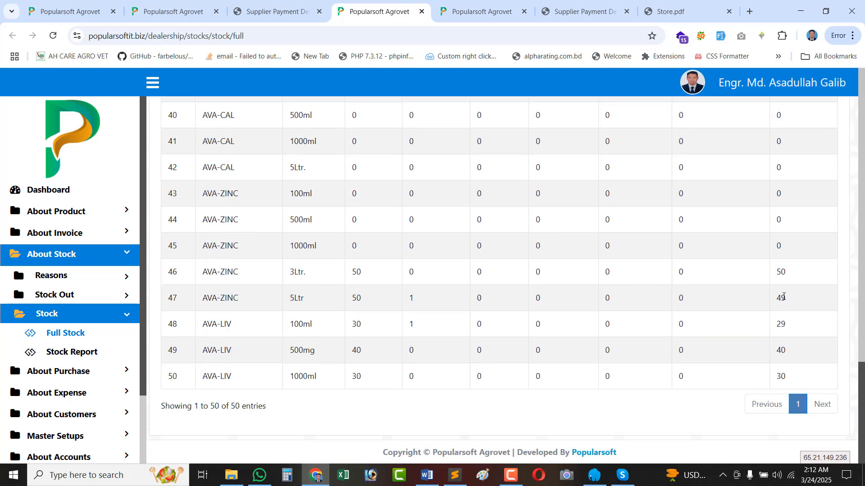
Check the bought and remaining quantities of AVA-ZINC 5Ltr and AVA-LIV 100ml (29 left).
double_click(784, 324)
double_click(357, 298)
double_click(356, 321)
scroll(422, 317, up, 20)
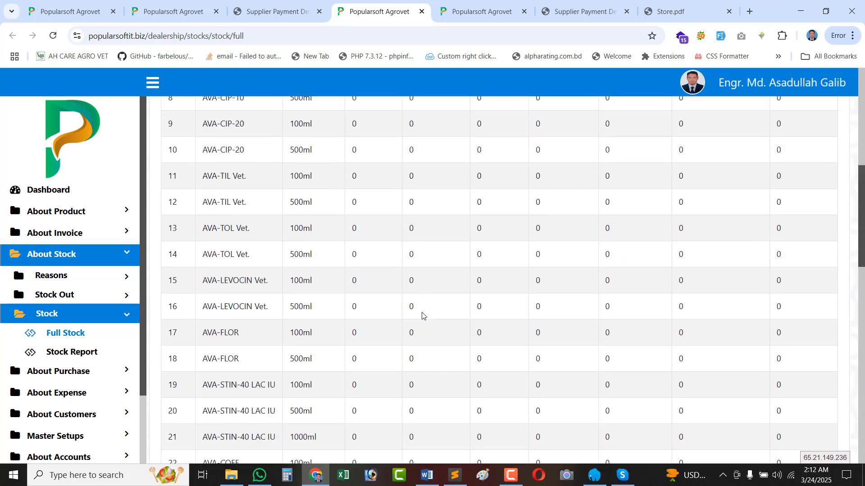
scroll(410, 342, down, 20)
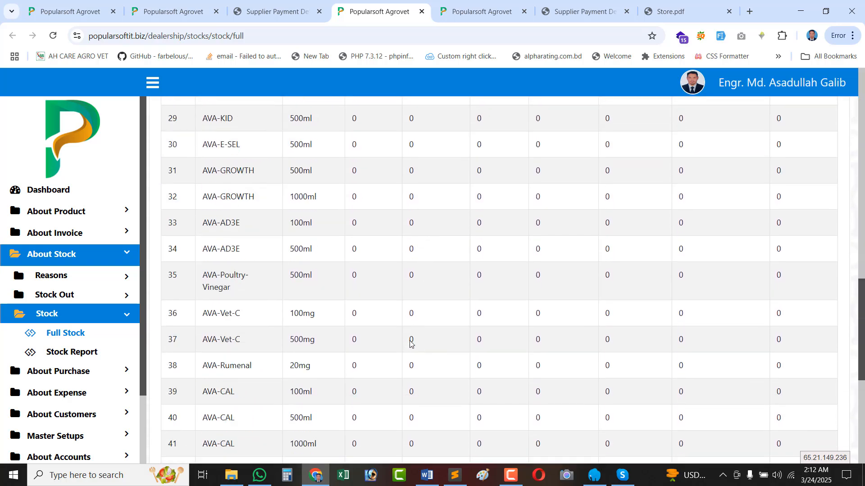
scroll(410, 375, down, 2)
click(411, 303)
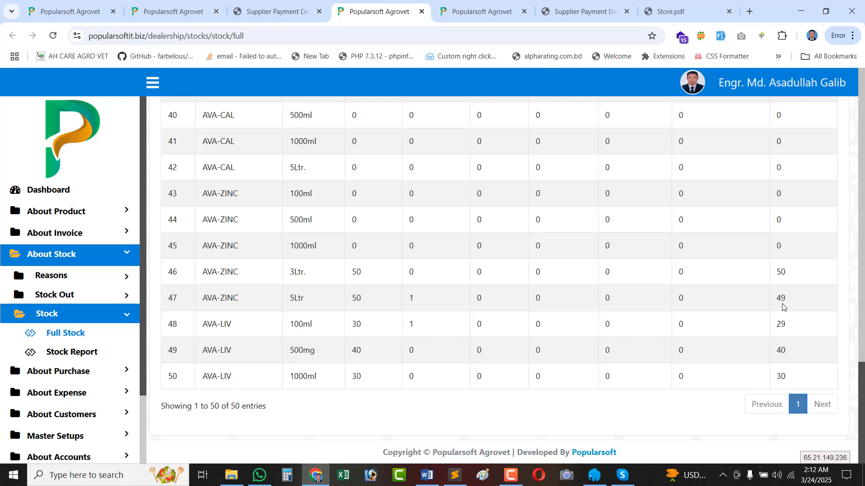
double_click(781, 325)
Collapse the About Stock and About Invoice sections of the sidebar.
click(87, 320)
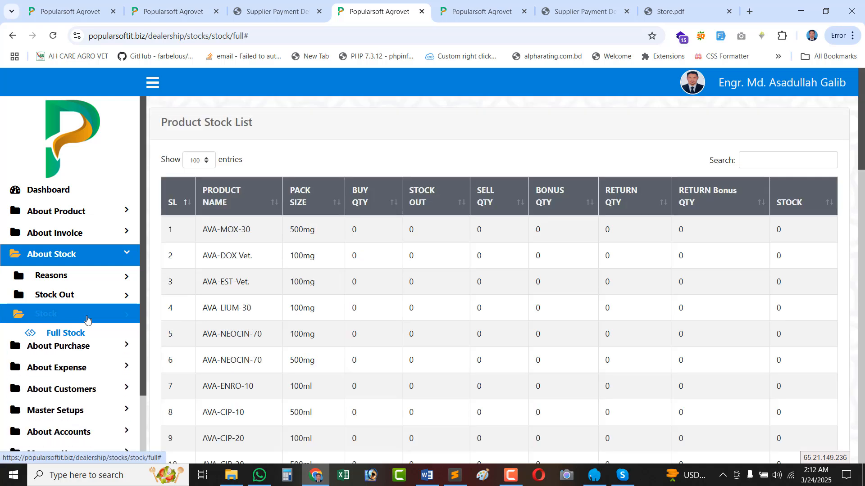
click(76, 255)
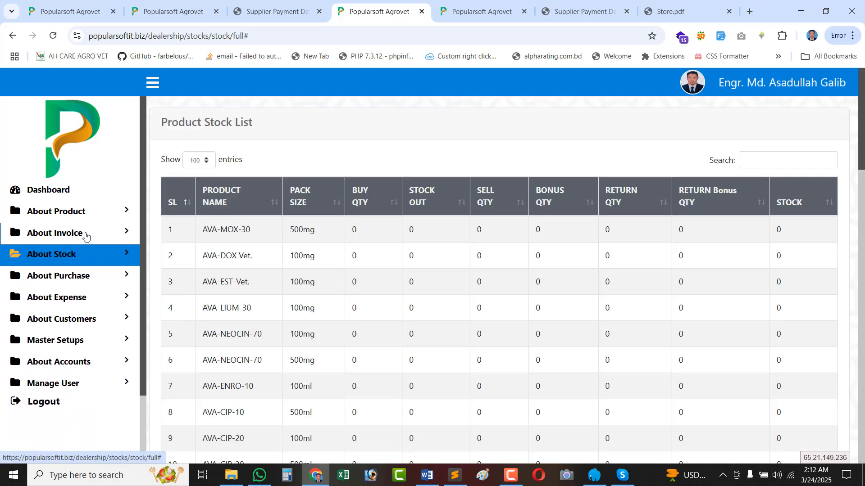
click(74, 233)
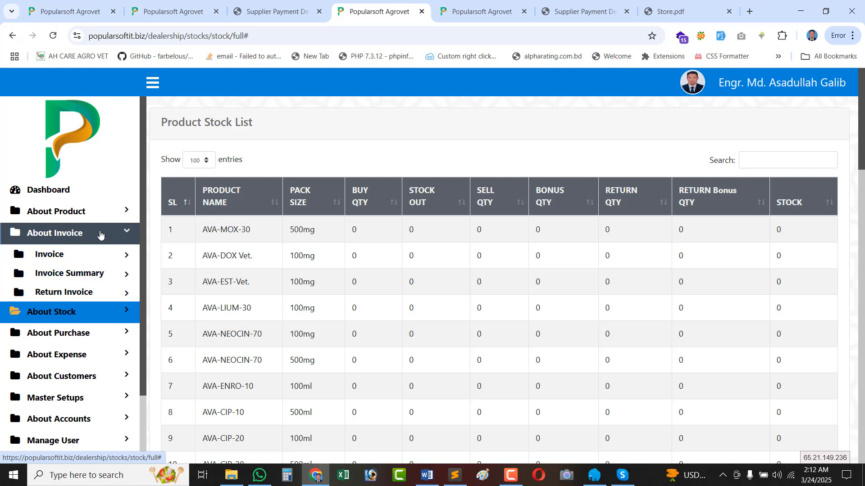
click(84, 239)
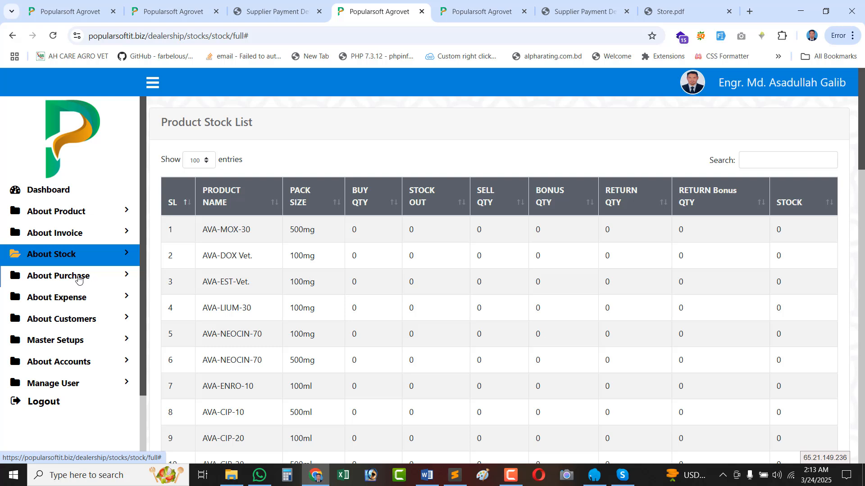
Expand About Customers, Payments and Previous Due in the sidebar, briefly checking the Stock Out List tab.
click(75, 233)
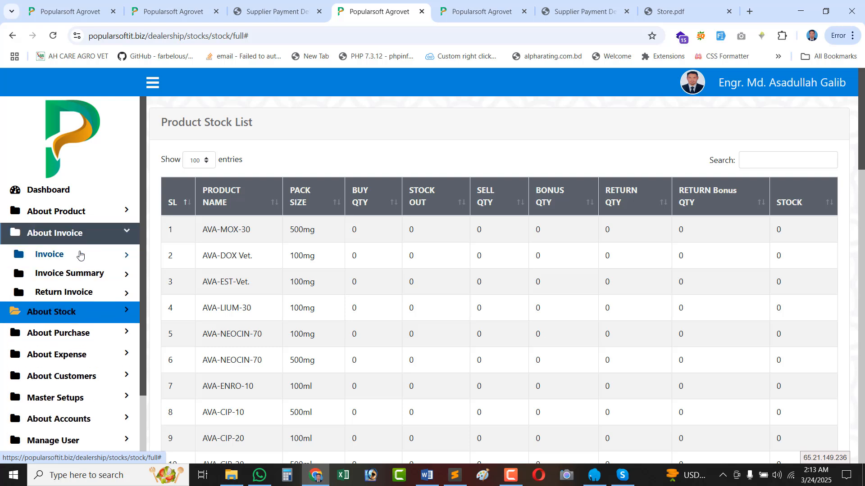
click(82, 237)
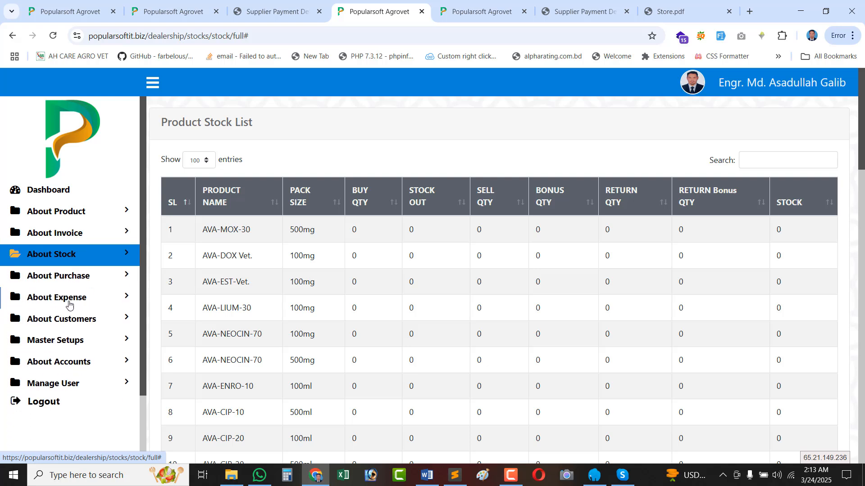
click(61, 322)
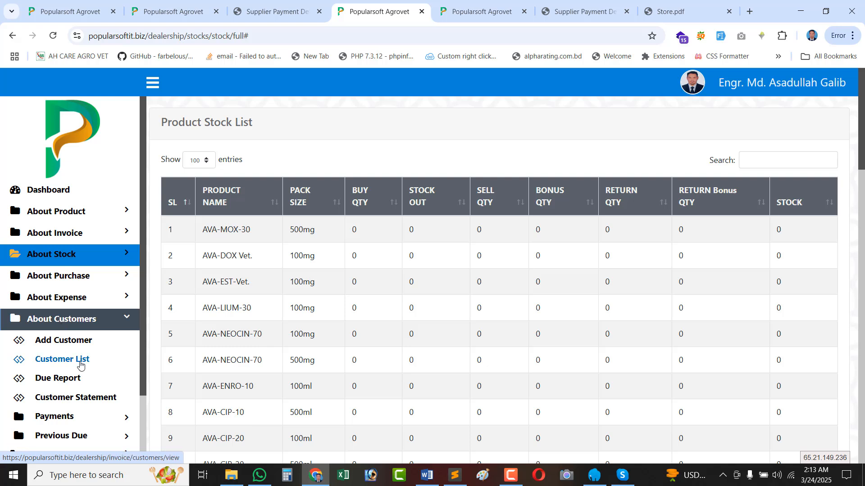
scroll(81, 359, down, 3)
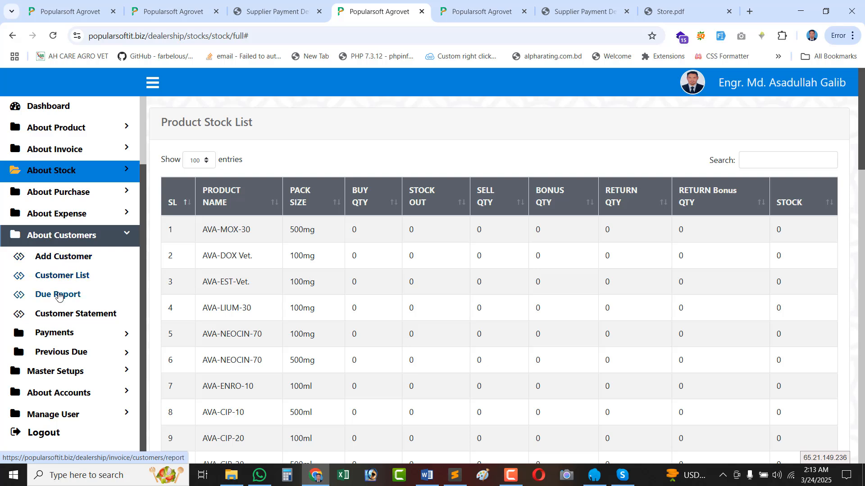
click(64, 334)
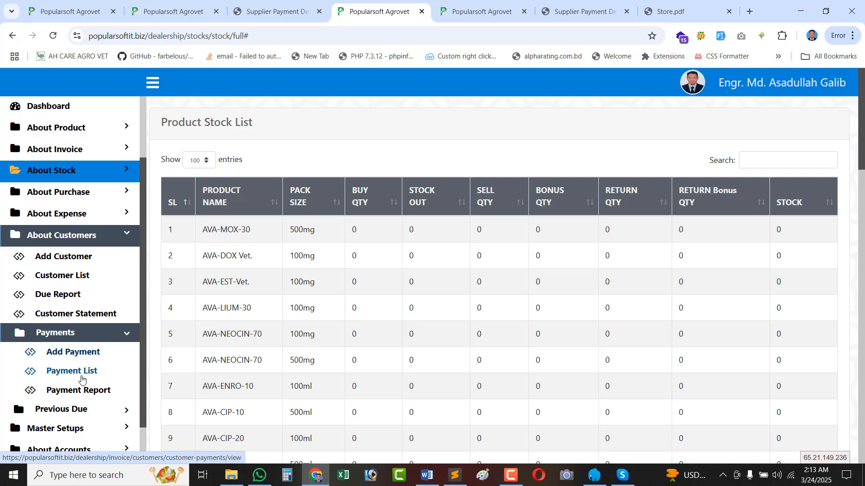
scroll(77, 374, down, 1)
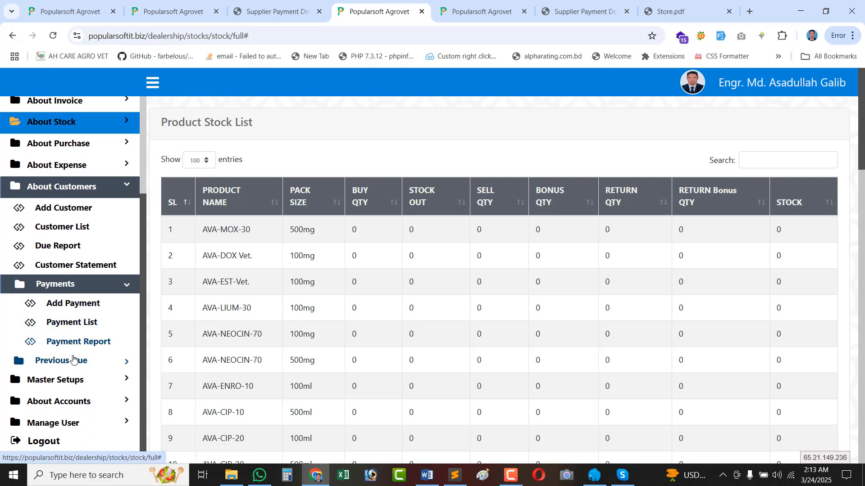
click(73, 360)
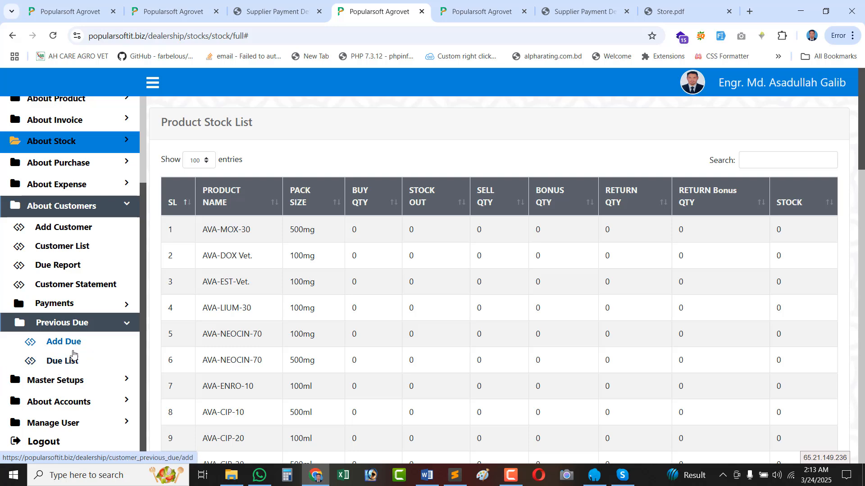
click(173, 11)
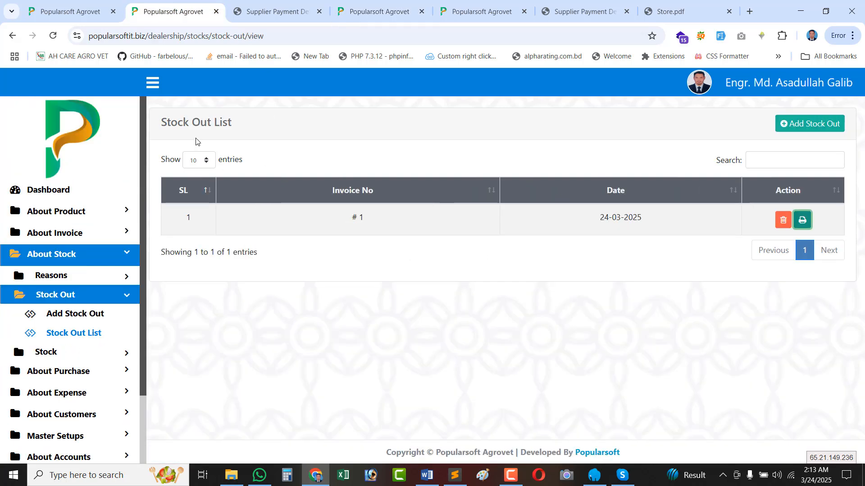
click(387, 10)
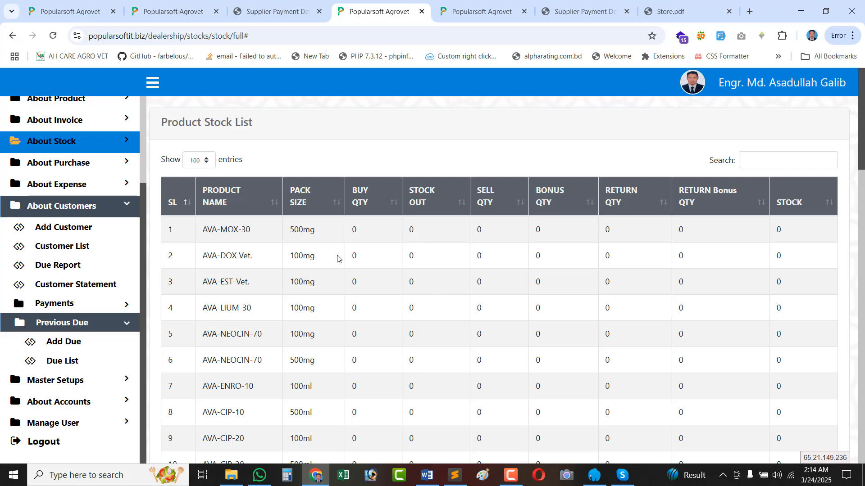
Open the Territory List under Master Setups > Territory.
click(83, 384)
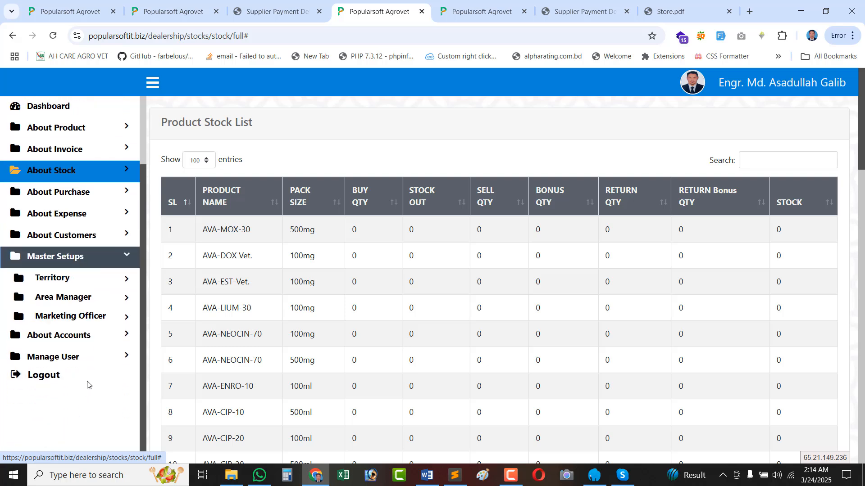
click(68, 281)
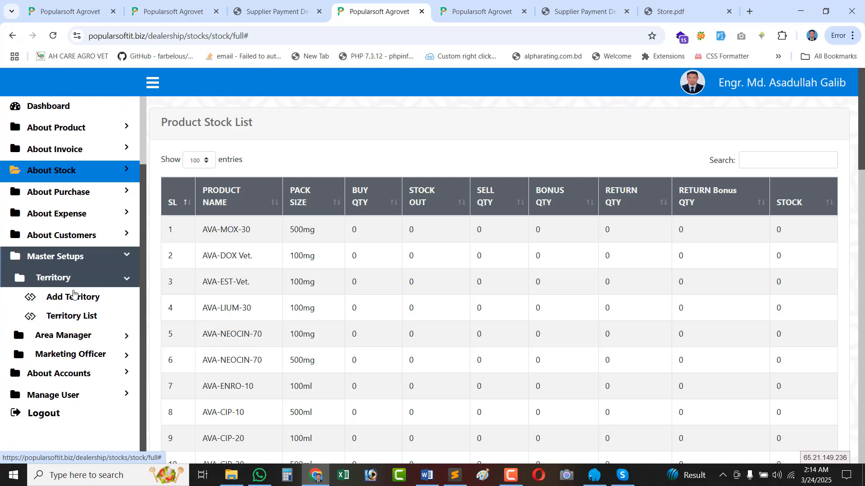
click(67, 317)
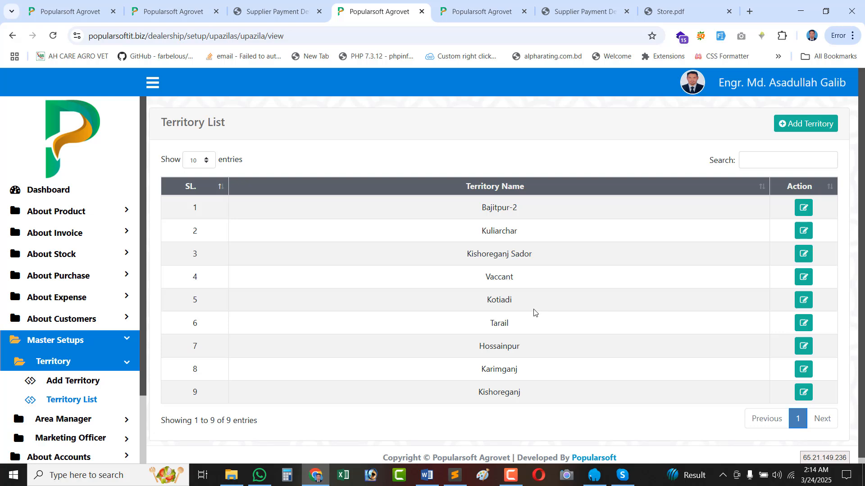
Review the nine territories from Bajitpur-2 to Kishoreganj, then expand Area Manager.
double_click(493, 211)
triple_click(514, 209)
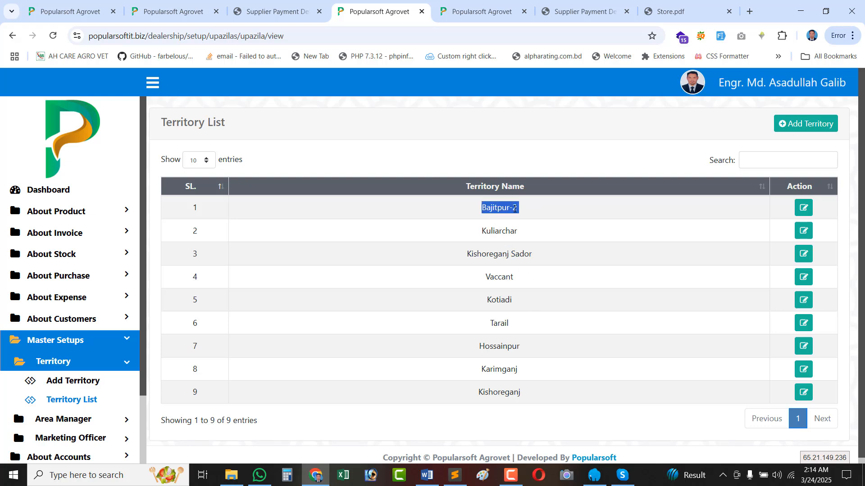
double_click(491, 232)
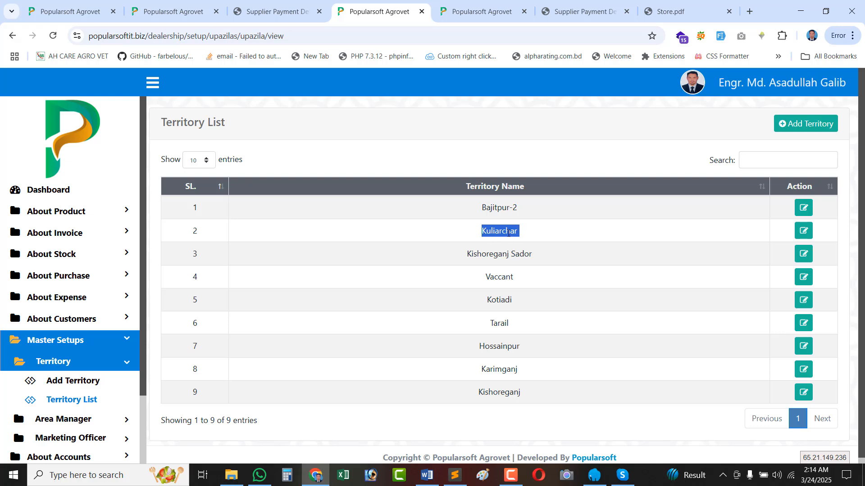
triple_click(501, 206)
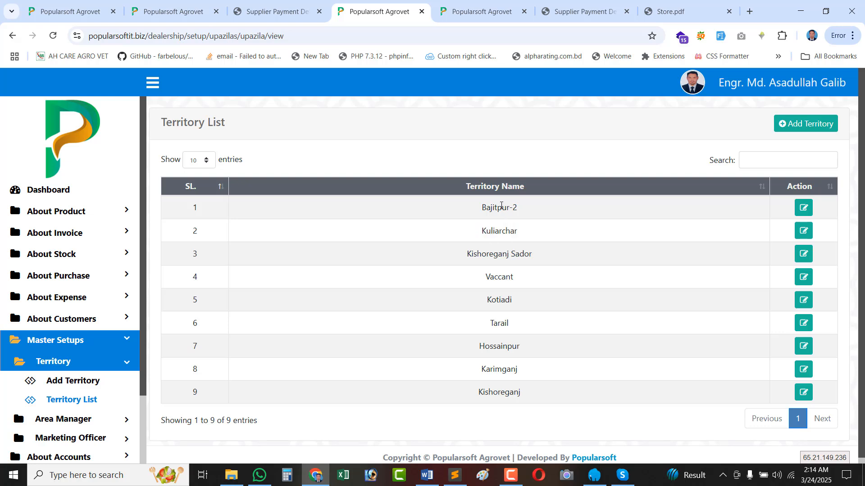
double_click(500, 233)
triple_click(492, 255)
double_click(494, 278)
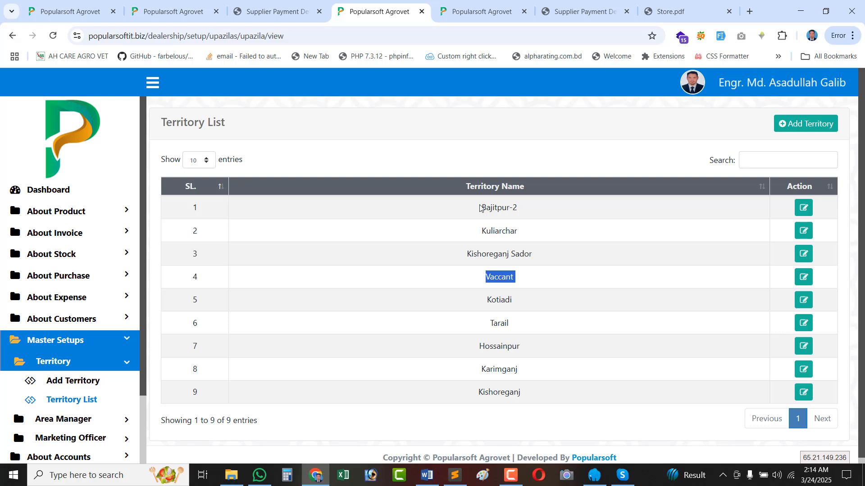
triple_click(503, 208)
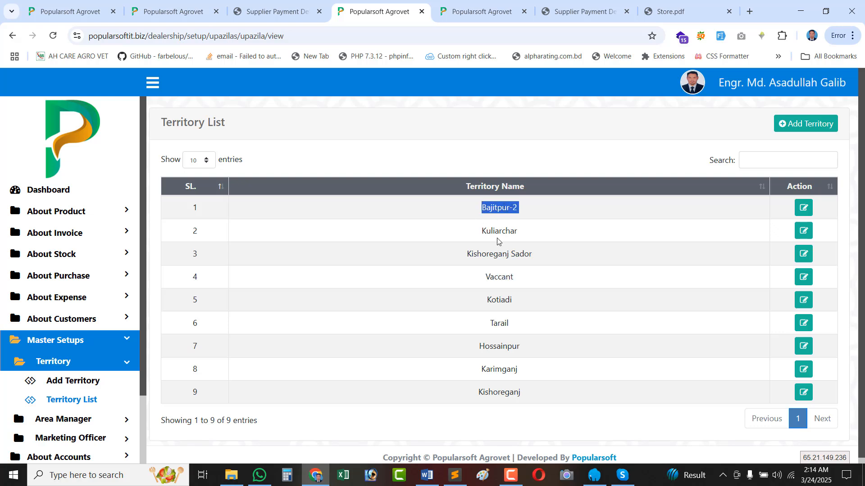
double_click(505, 256)
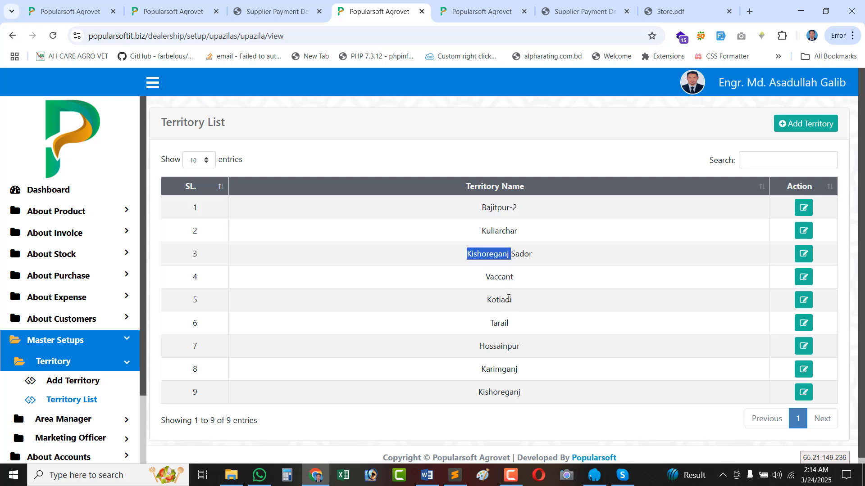
double_click(505, 300)
click(503, 327)
double_click(502, 324)
double_click(493, 344)
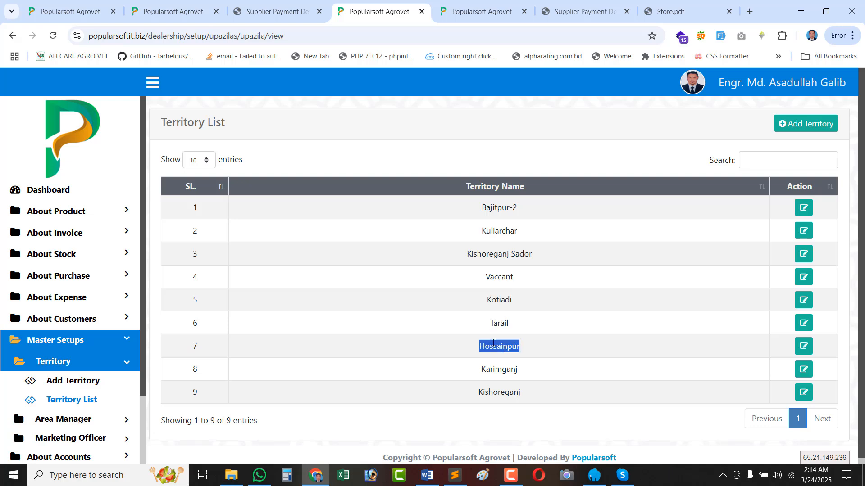
double_click(490, 369)
double_click(496, 394)
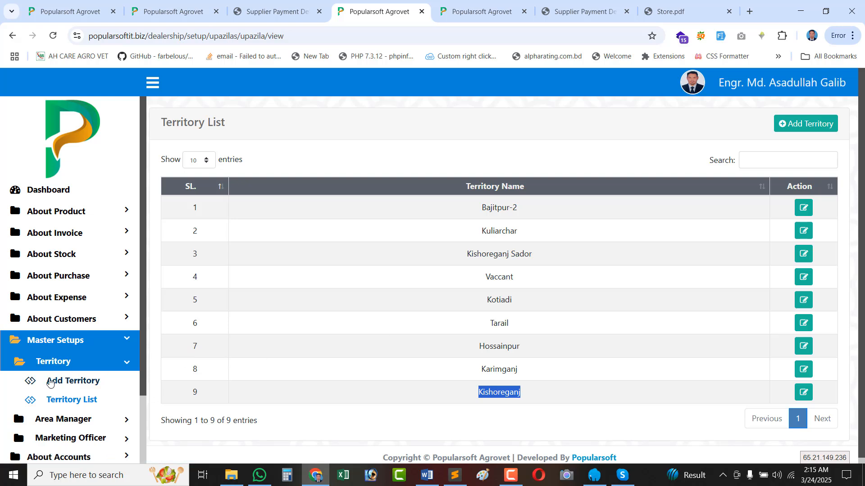
scroll(50, 387, down, 2)
click(72, 339)
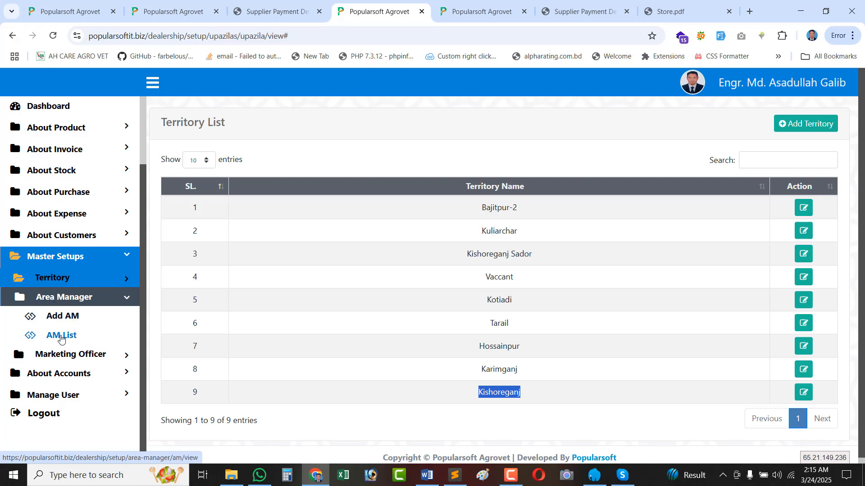
From AM List, start a new area manager: enter the name and autofill mobile, email and address.
click(62, 337)
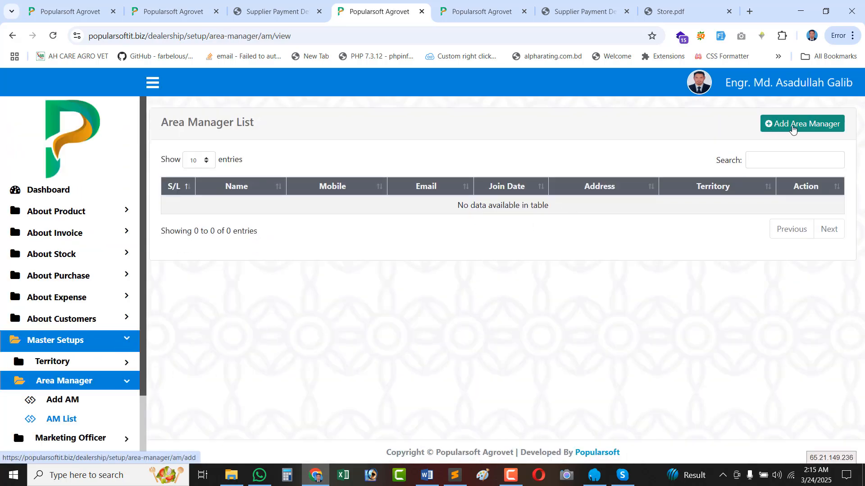
click(793, 129)
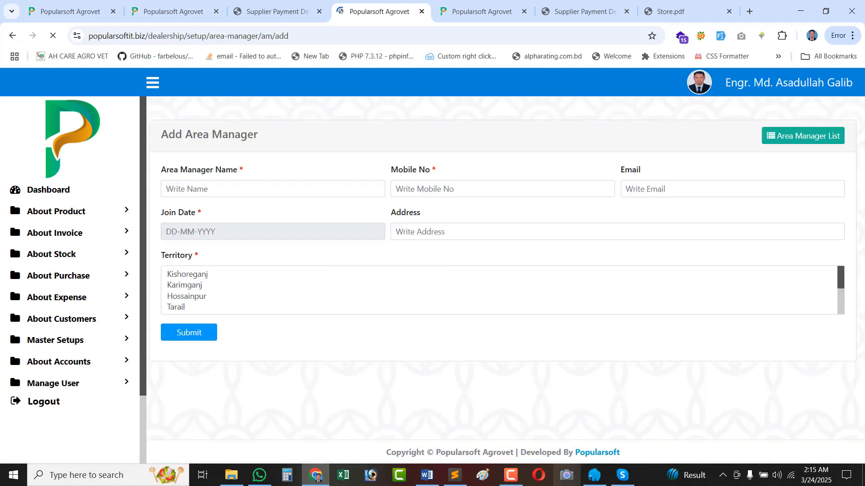
click(207, 177)
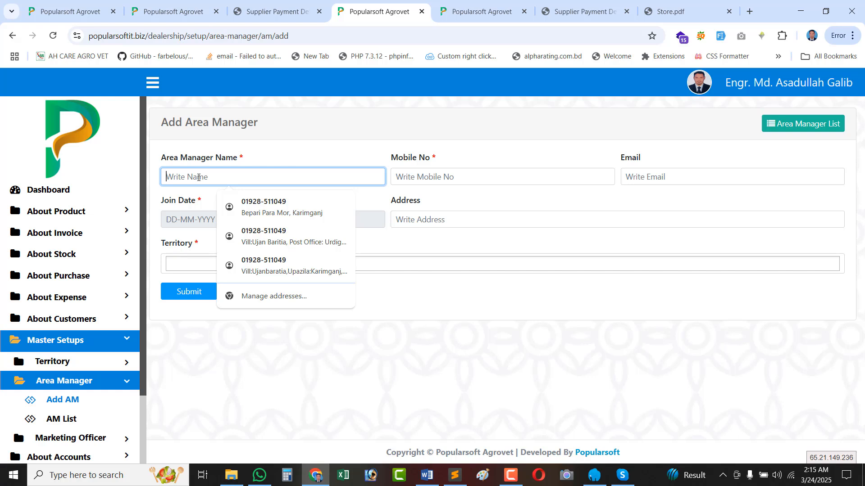
text(Ma)
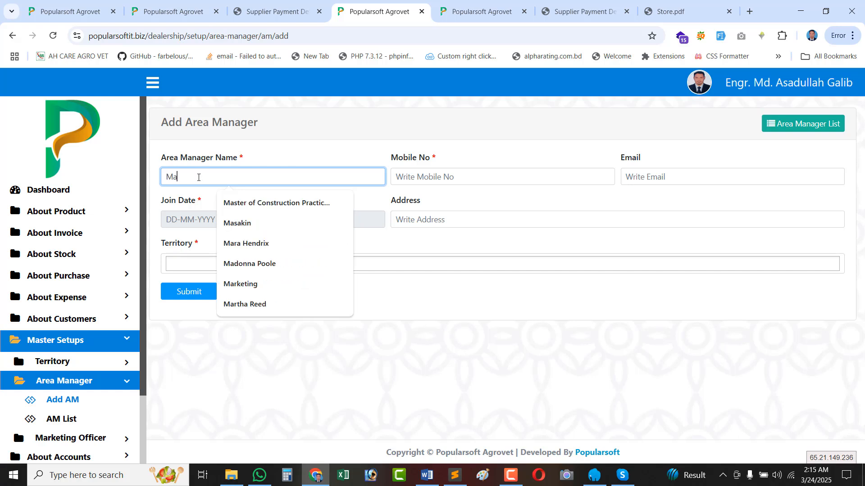
key(BackSpace)
text(d. Sayem)
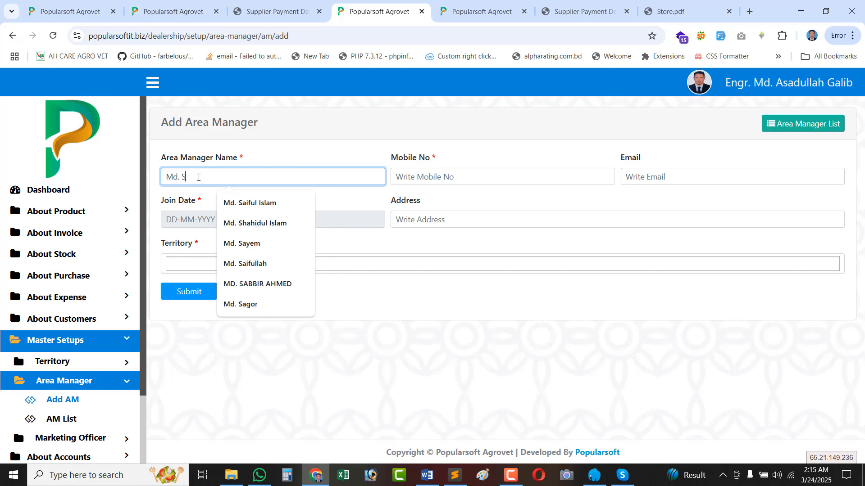
click(442, 177)
click(498, 198)
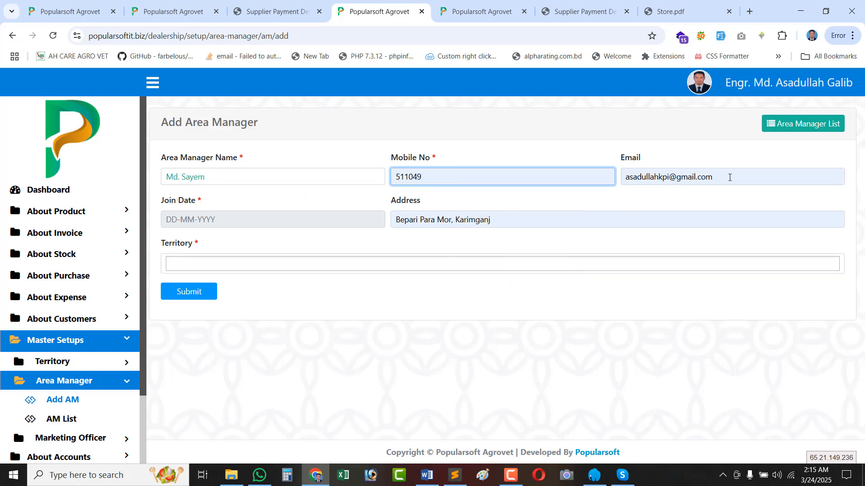
click(693, 178)
Set the area manager's join date to 01-01-2025.
click(242, 224)
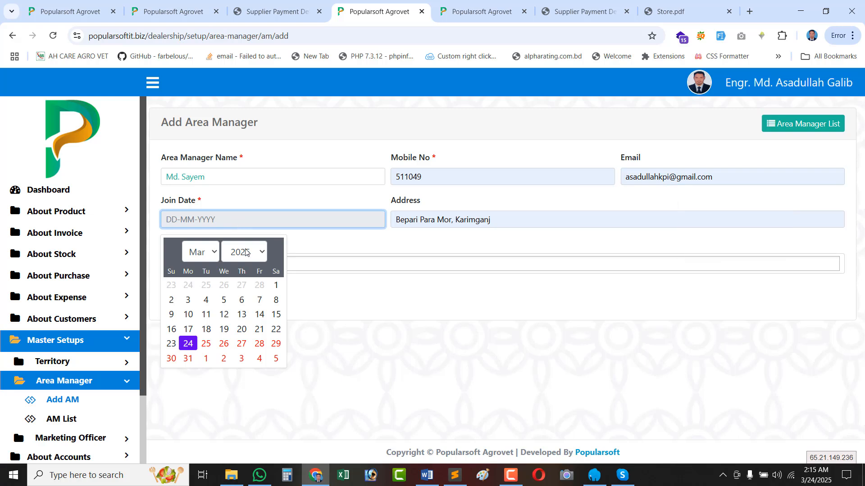
click(277, 286)
click(222, 214)
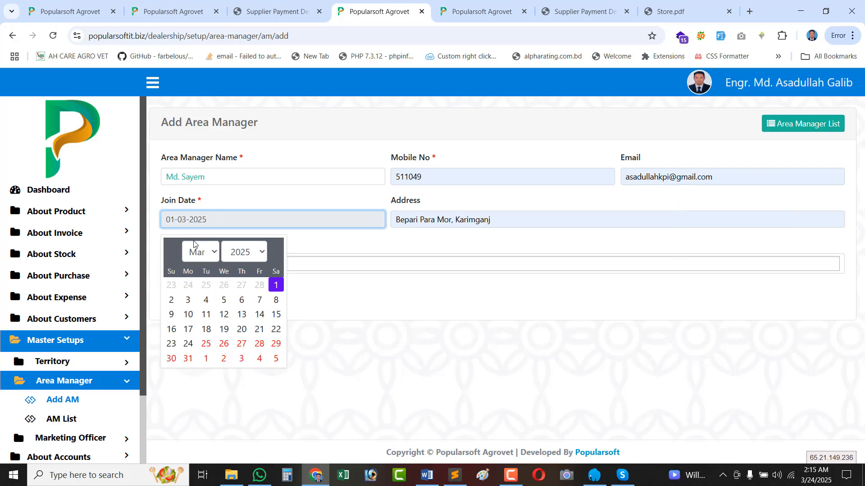
click(175, 254)
click(175, 254)
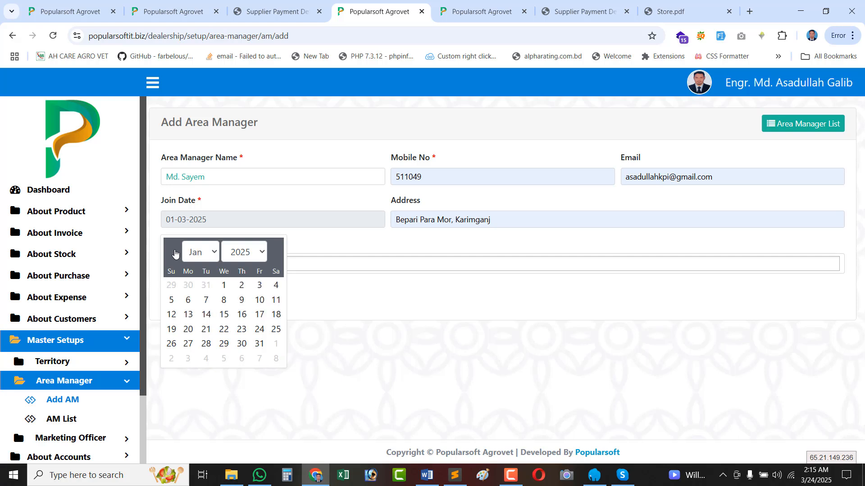
click(221, 285)
click(509, 222)
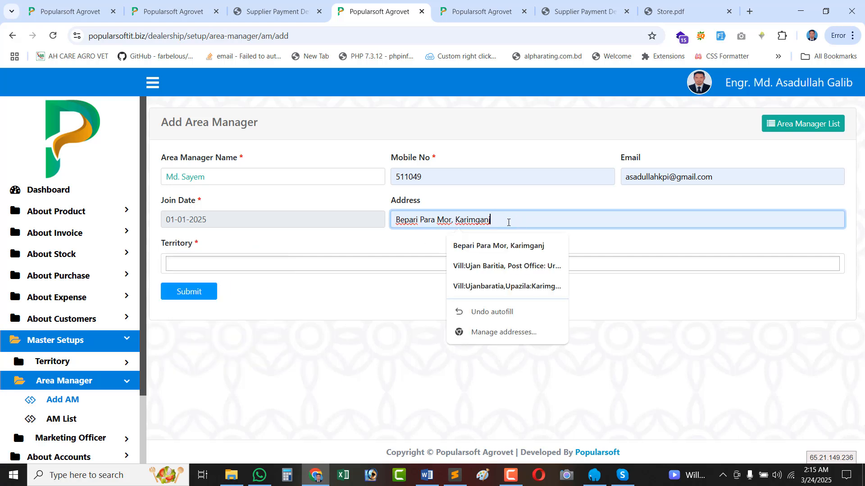
Assign territories Kishoreganj, Karimganj, Hossainpur and Tarail and submit the area manager.
click(200, 268)
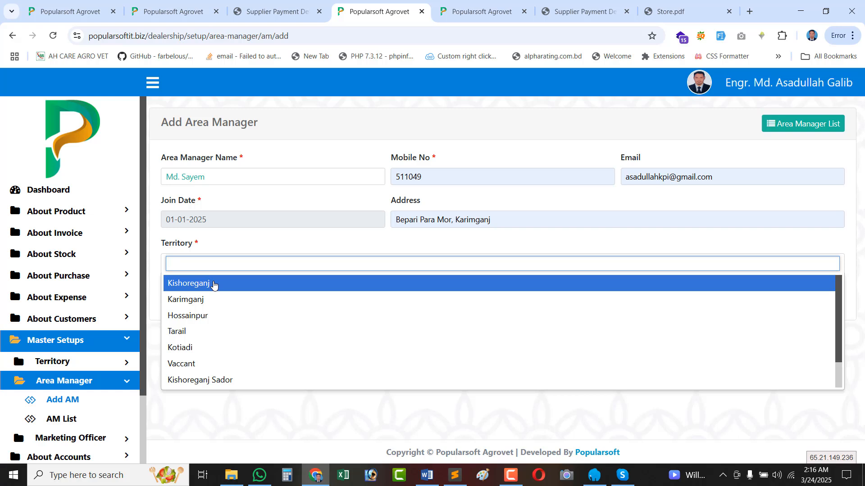
click(213, 285)
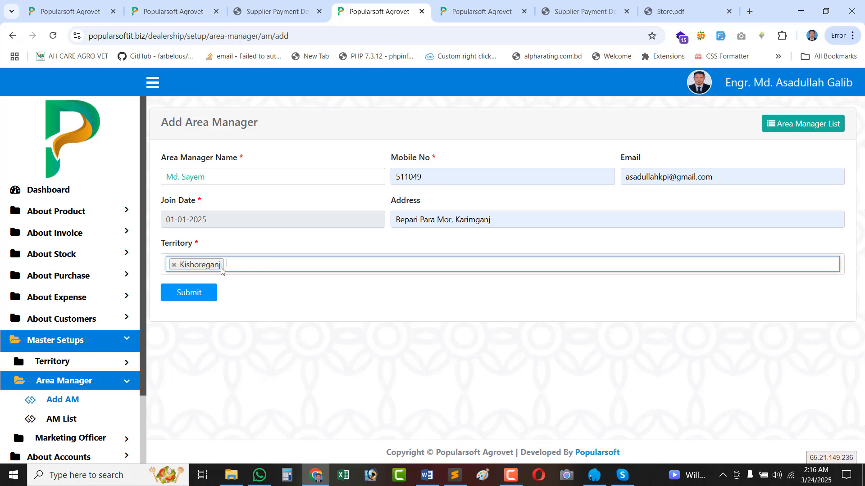
click(268, 264)
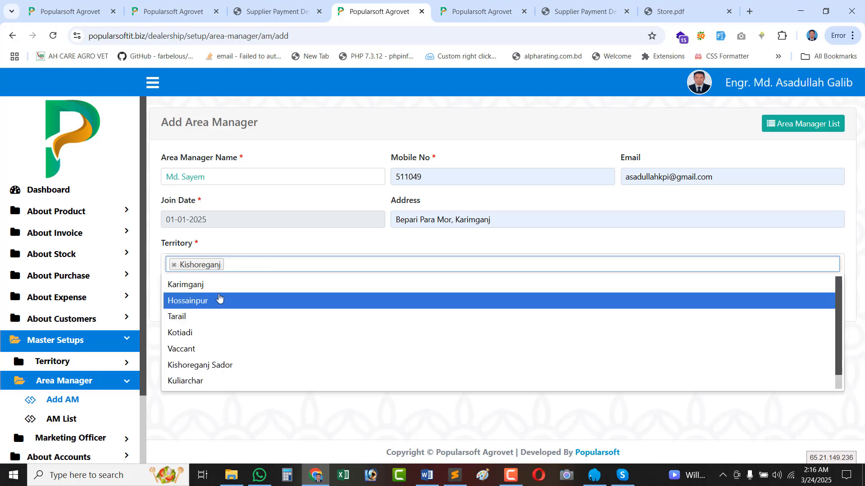
click(229, 286)
click(317, 262)
click(238, 288)
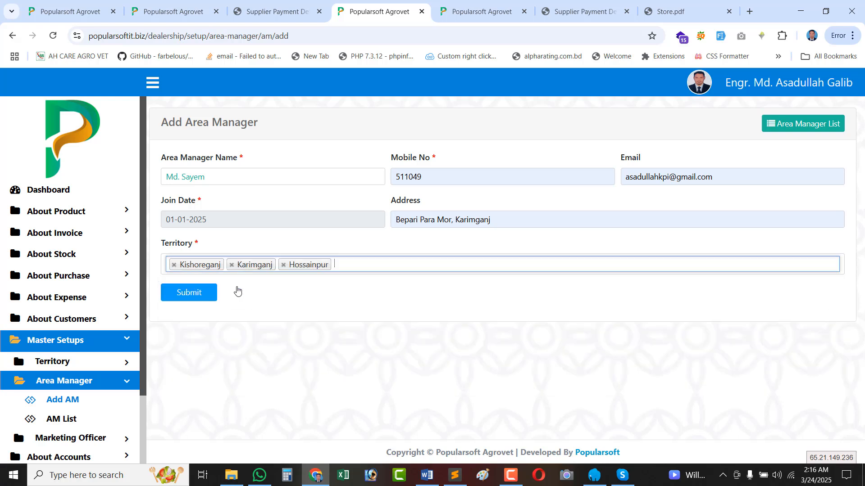
click(368, 265)
click(227, 284)
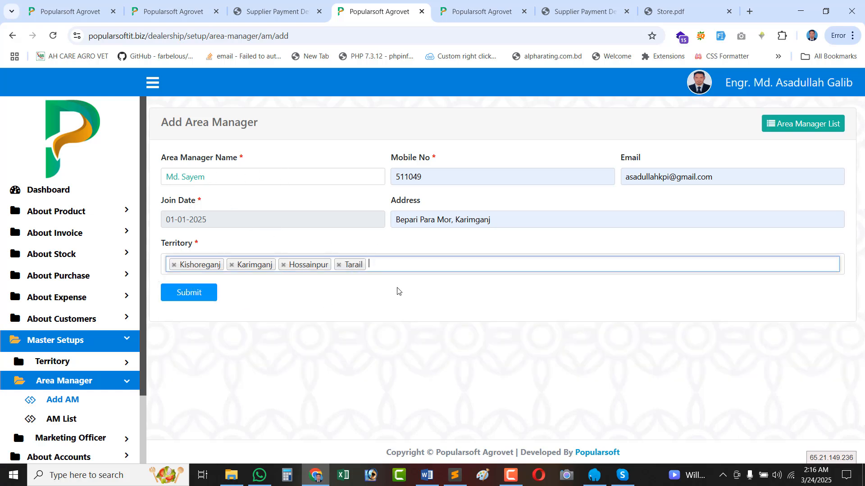
click(193, 297)
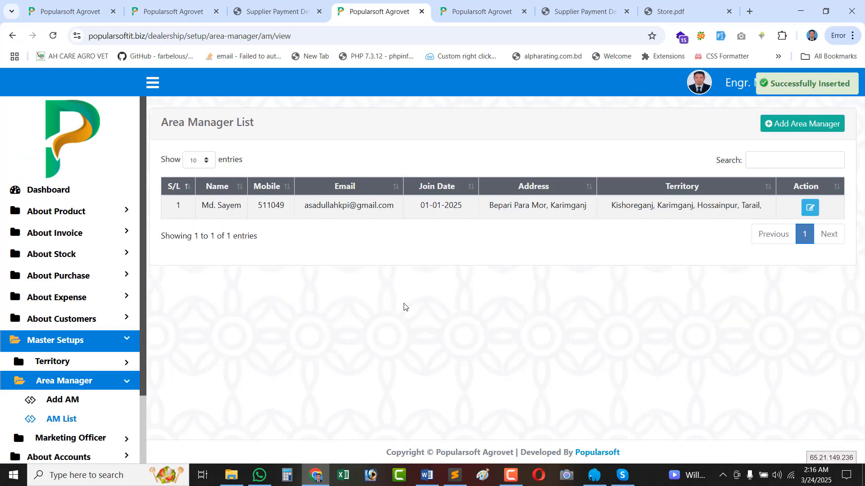
Inspect the new manager's territory list, including Hossainpur, then start another Add Area Manager form.
triple_click(674, 202)
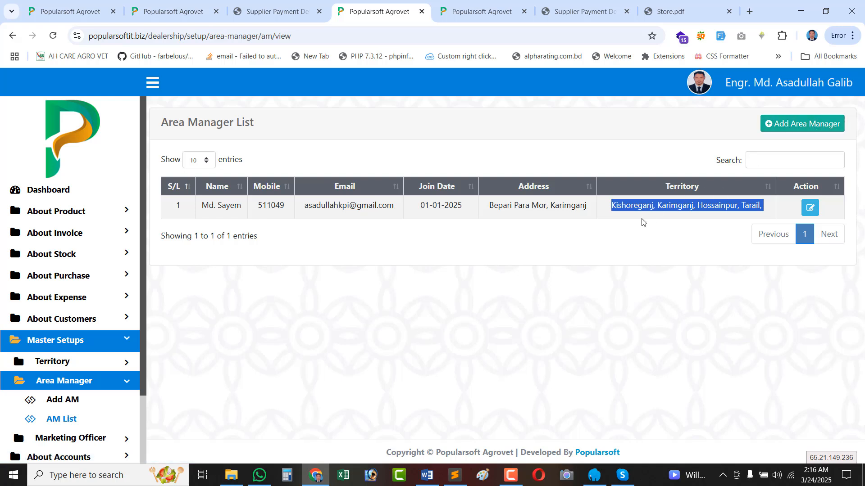
triple_click(624, 204)
double_click(709, 208)
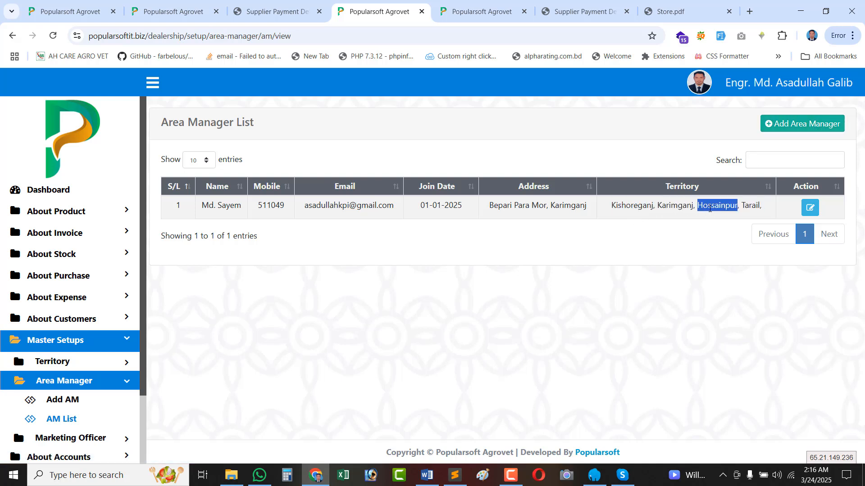
click(800, 128)
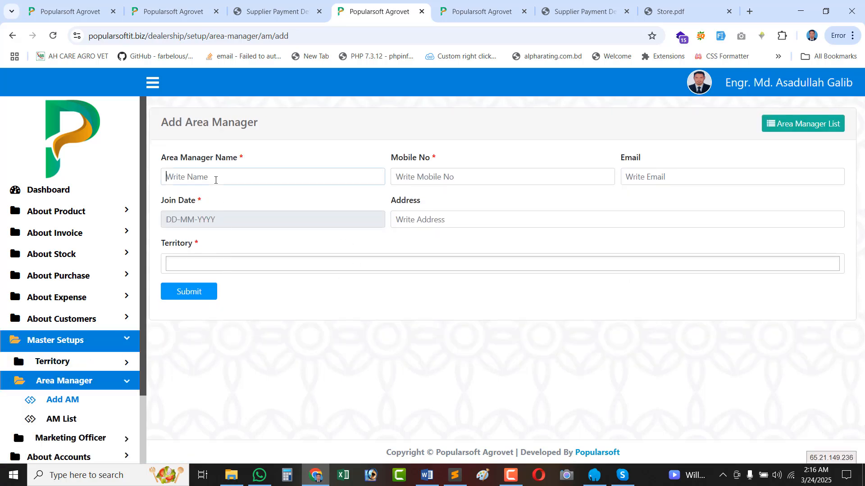
Enter the second manager's name, autofill contact details, and set join date 01-01-2025.
click(215, 180)
text(Md. Rahim)
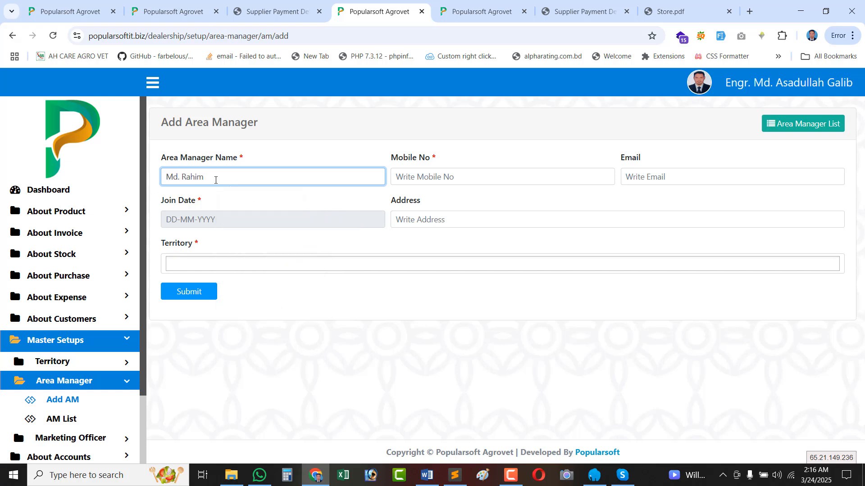
click(422, 173)
click(468, 208)
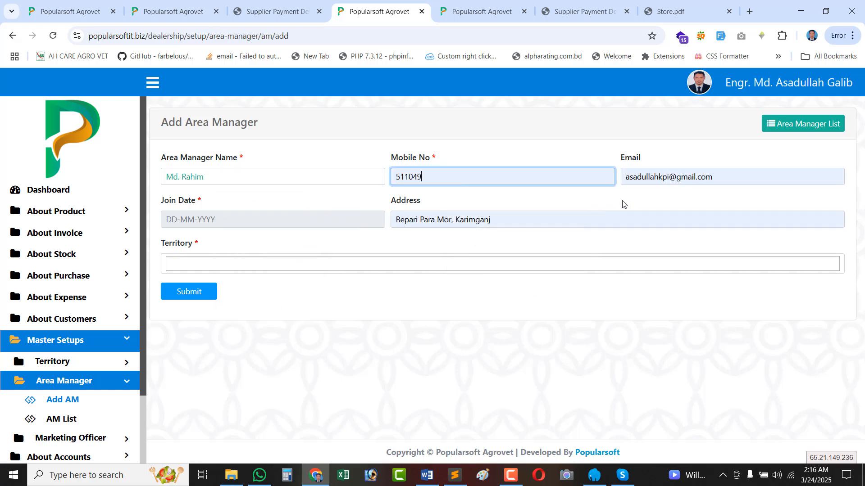
click(225, 221)
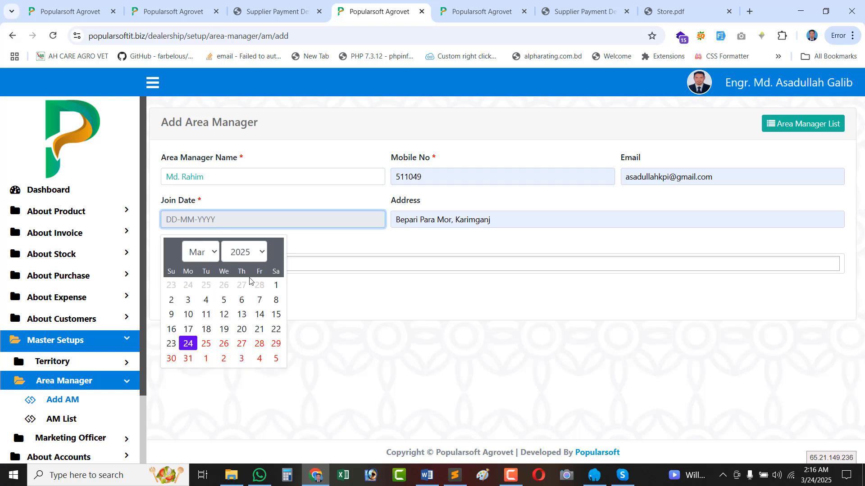
click(168, 251)
click(168, 251)
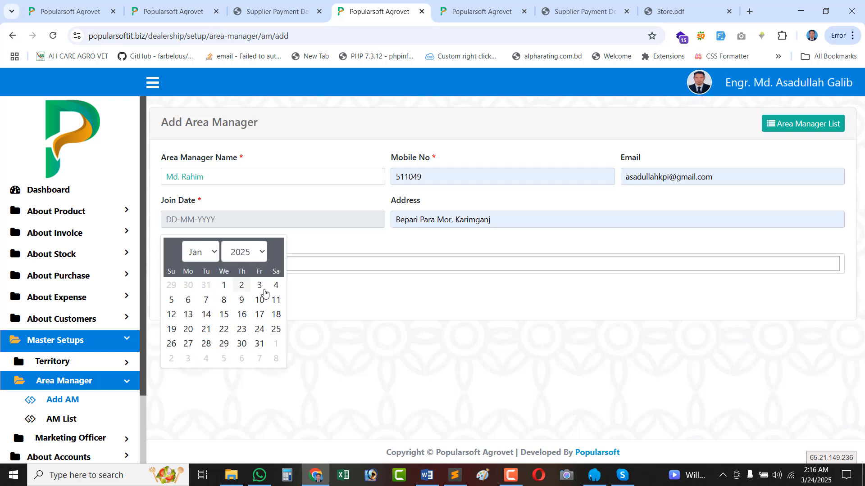
click(224, 285)
Assign territories Kuliarchar and Bajitpur-2 and submit the second area manager.
click(211, 263)
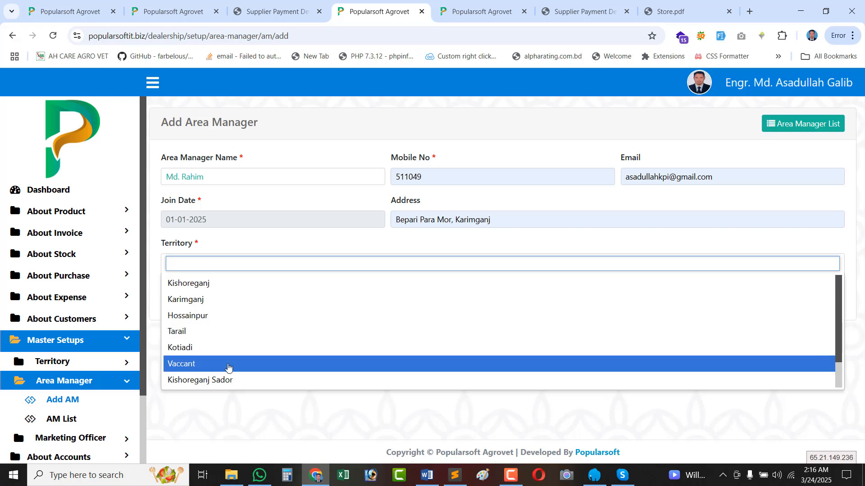
scroll(221, 365, down, 1)
click(210, 368)
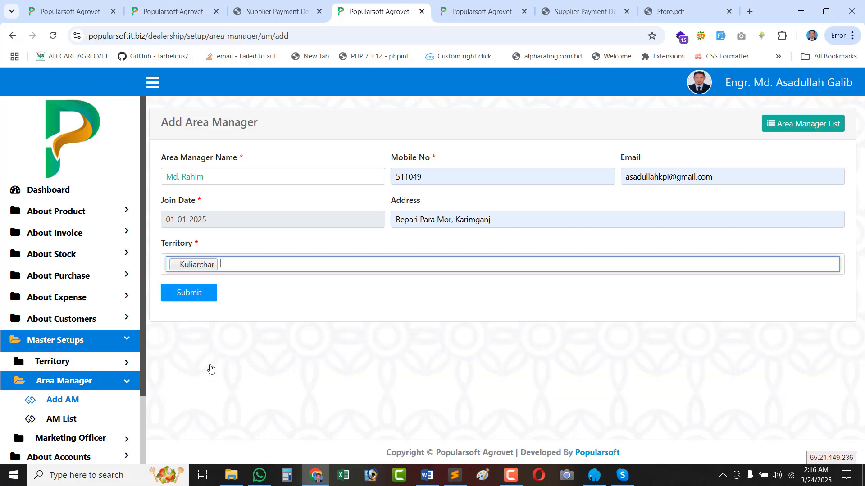
click(270, 271)
scroll(230, 385, down, 1)
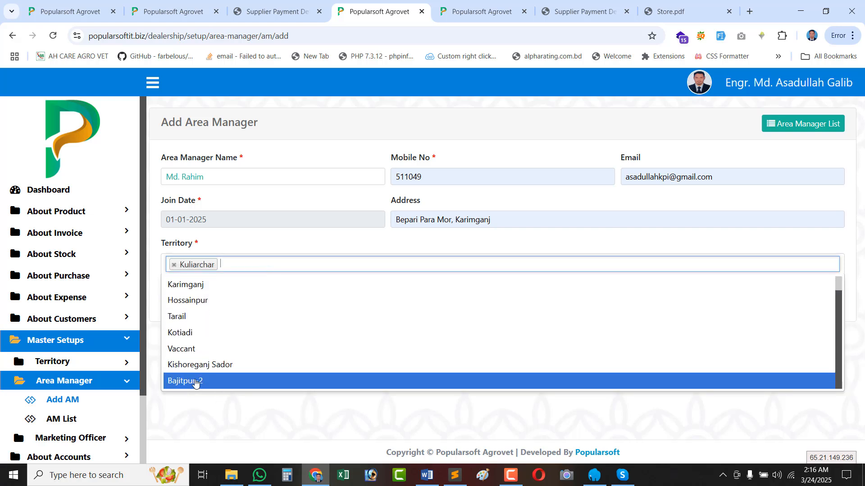
click(194, 382)
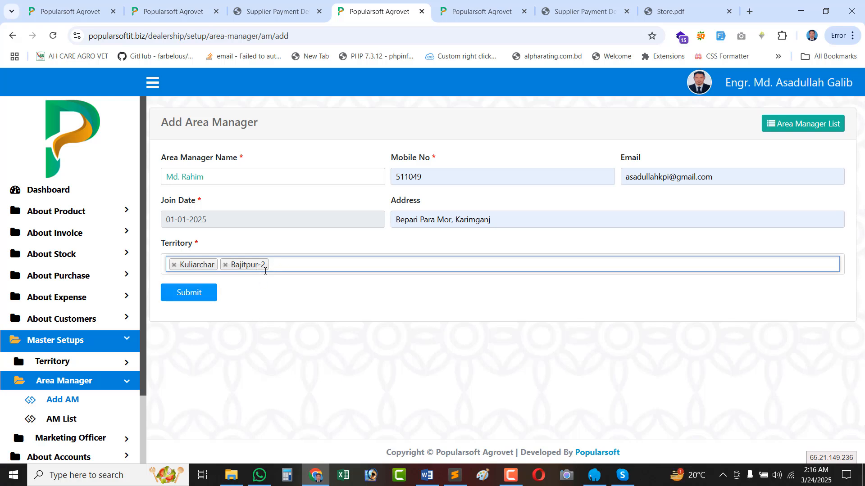
click(191, 296)
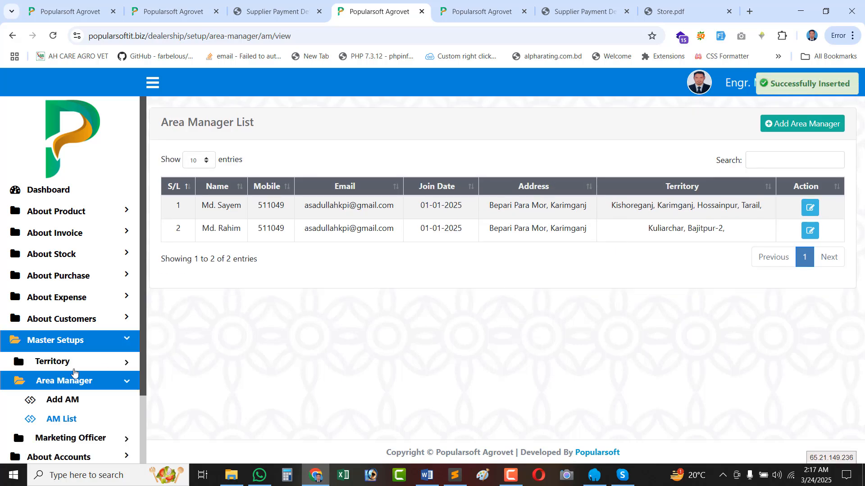
Expand Marketing Officer under Master Setups and open the empty MO List.
scroll(75, 372, down, 2)
click(73, 354)
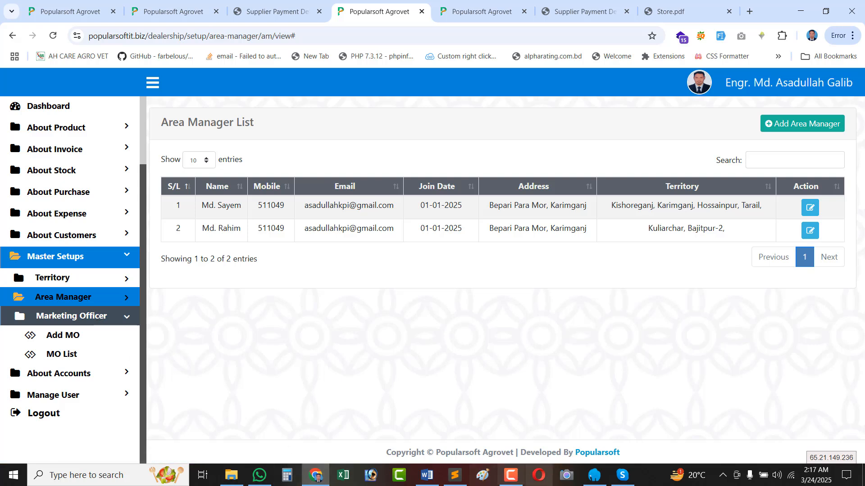
click(516, 479)
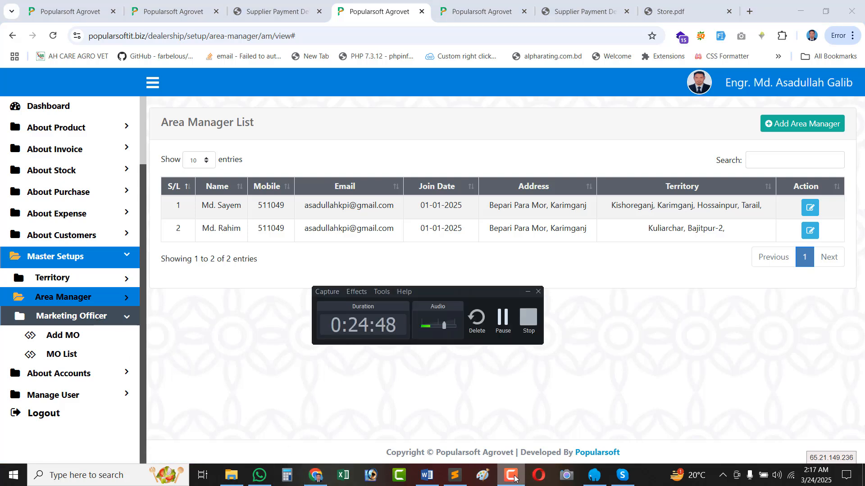
click(516, 479)
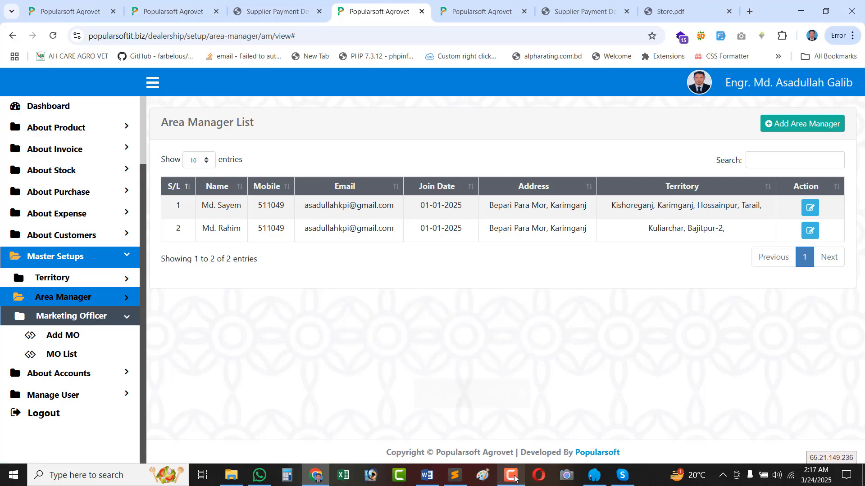
click(65, 354)
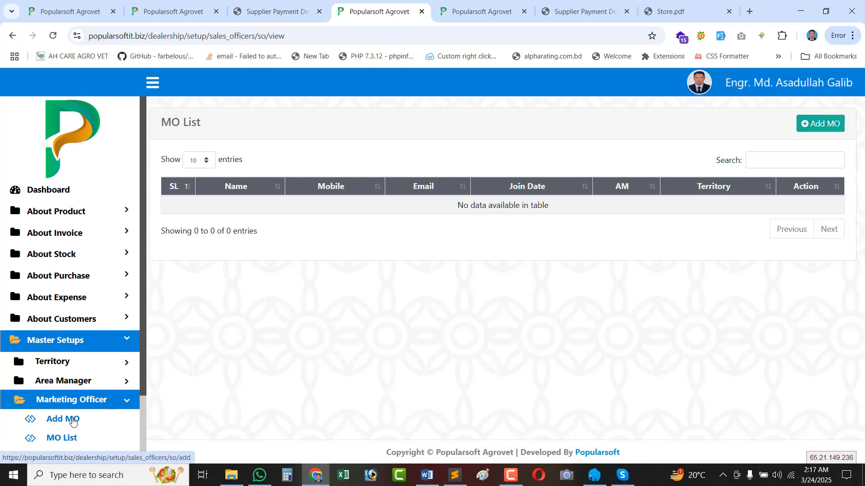
Start a new MO entry, trying Kishoreganj and Kuliarchar territories and their area managers.
click(810, 132)
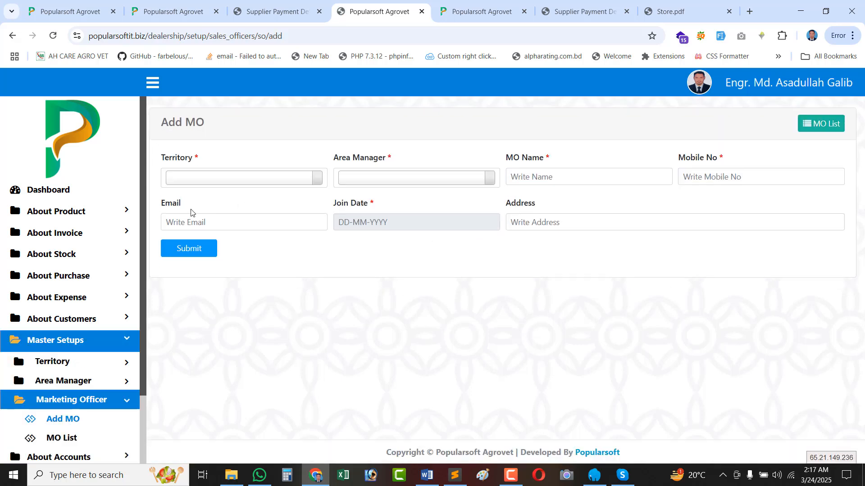
click(218, 182)
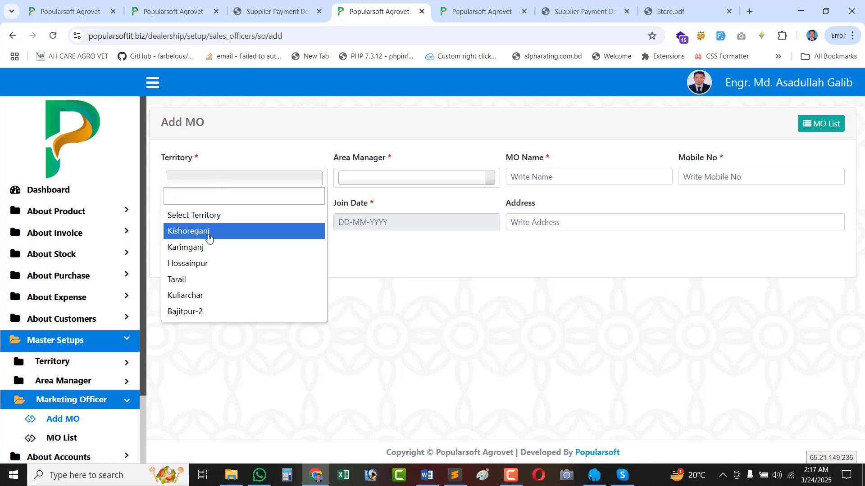
click(548, 179)
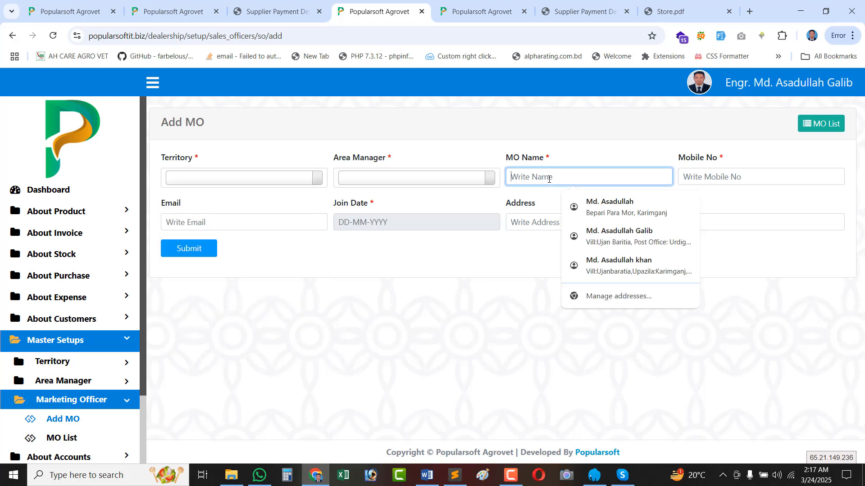
click(187, 180)
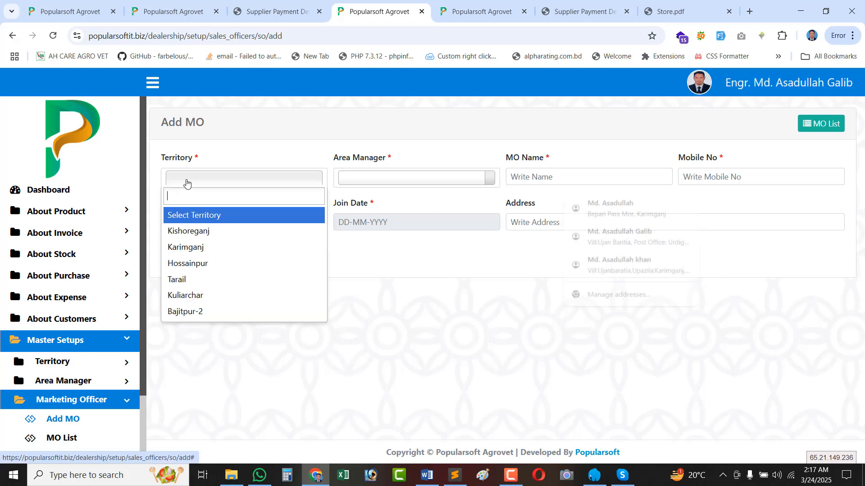
click(197, 232)
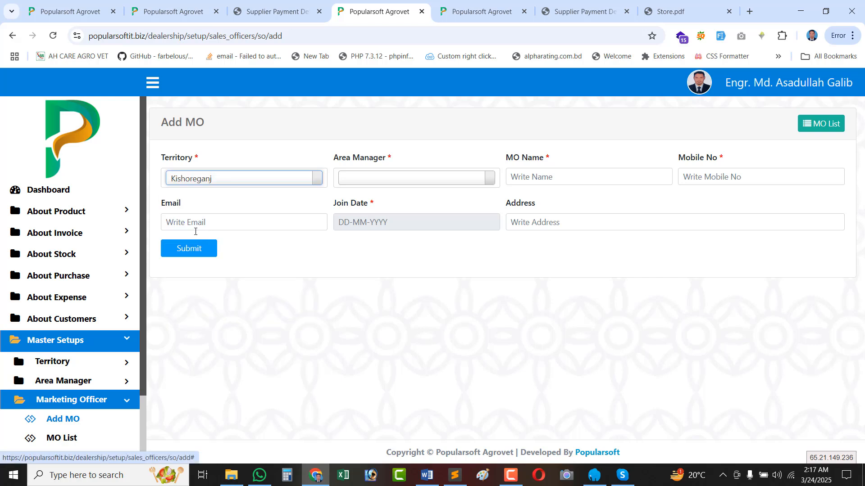
click(366, 180)
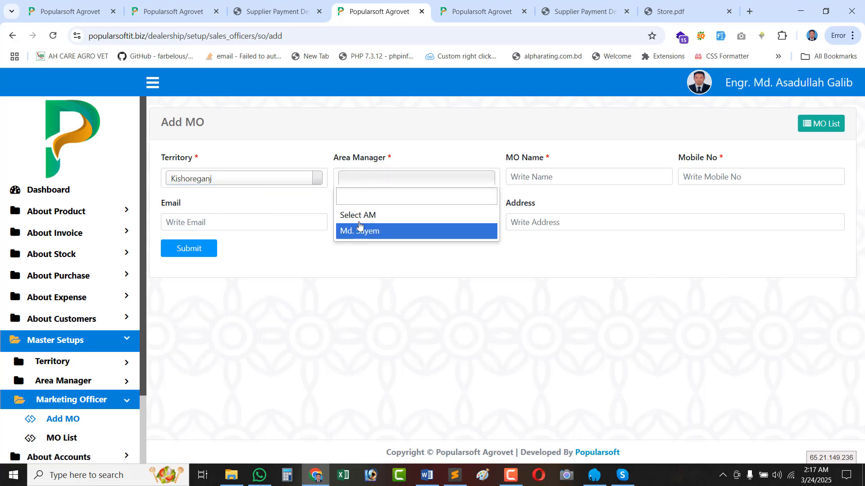
click(214, 179)
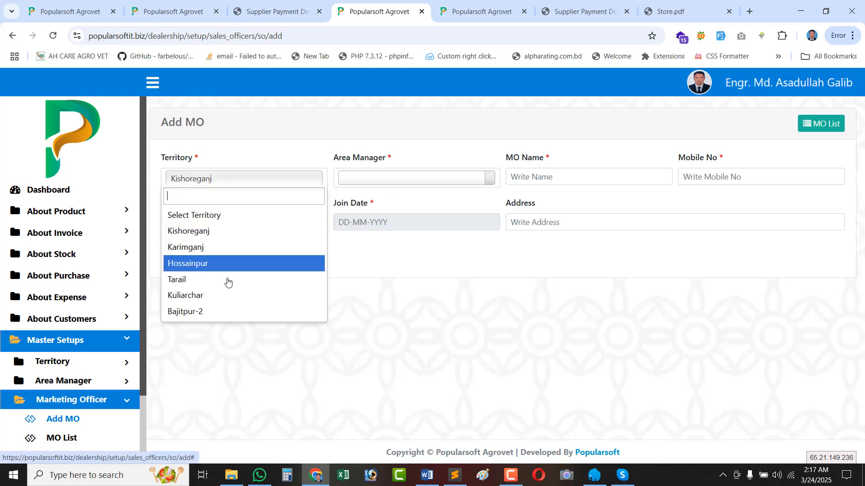
click(207, 303)
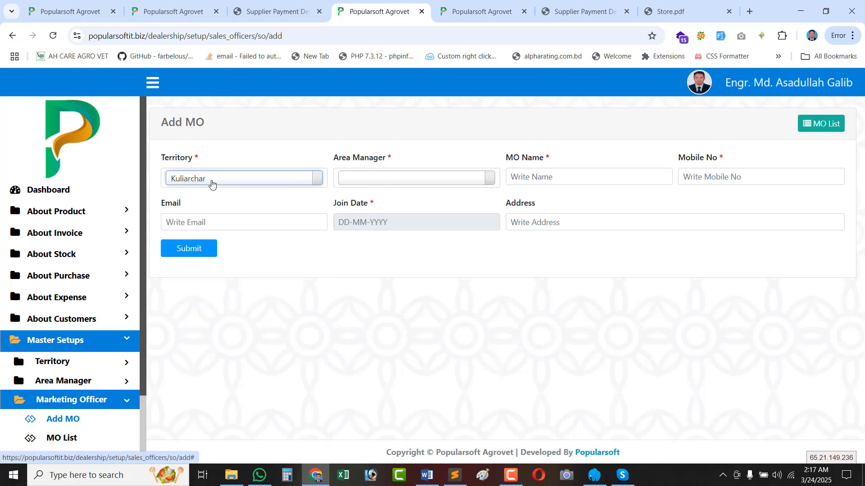
click(357, 179)
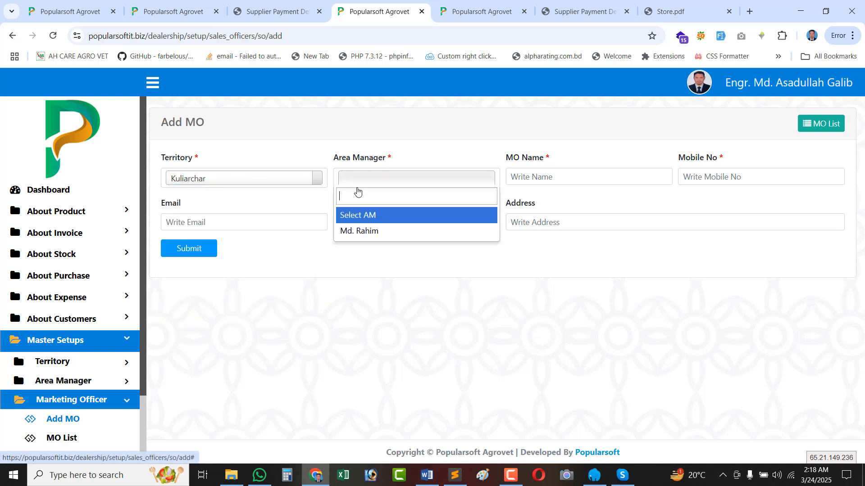
click(379, 239)
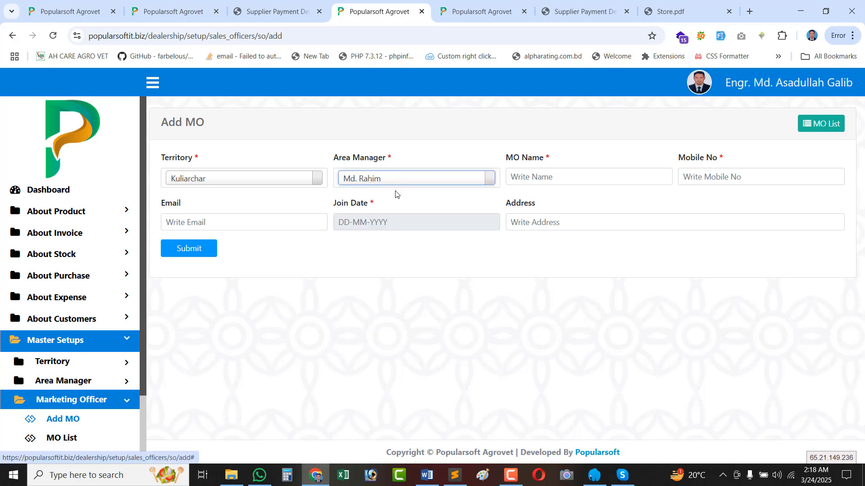
Settle on territory Karimganj and select its matching area manager, after briefly trying Bajitpur-2.
click(262, 185)
click(203, 310)
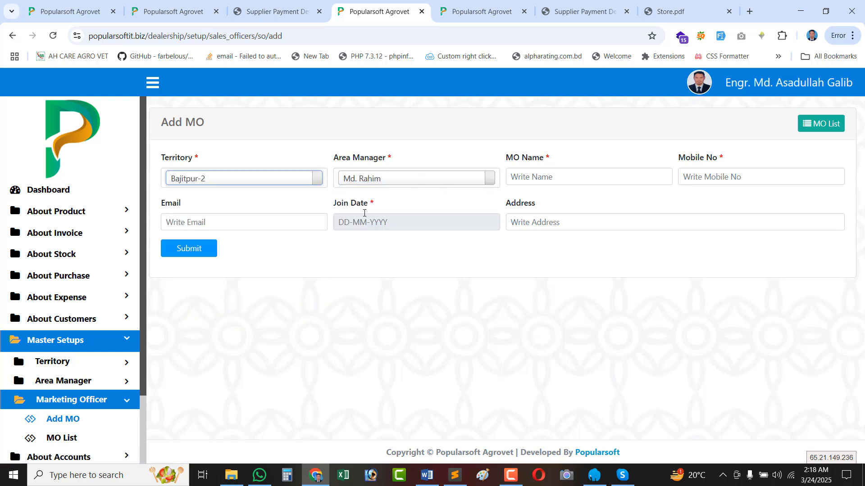
click(376, 184)
click(360, 233)
click(272, 185)
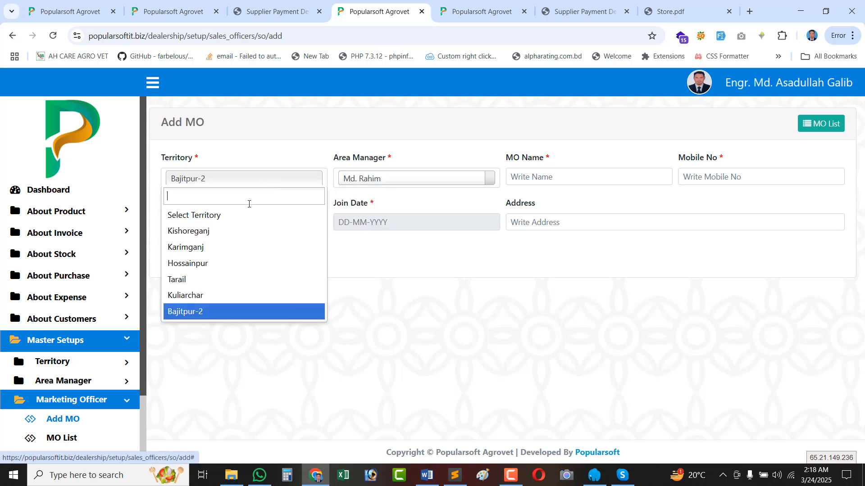
click(208, 247)
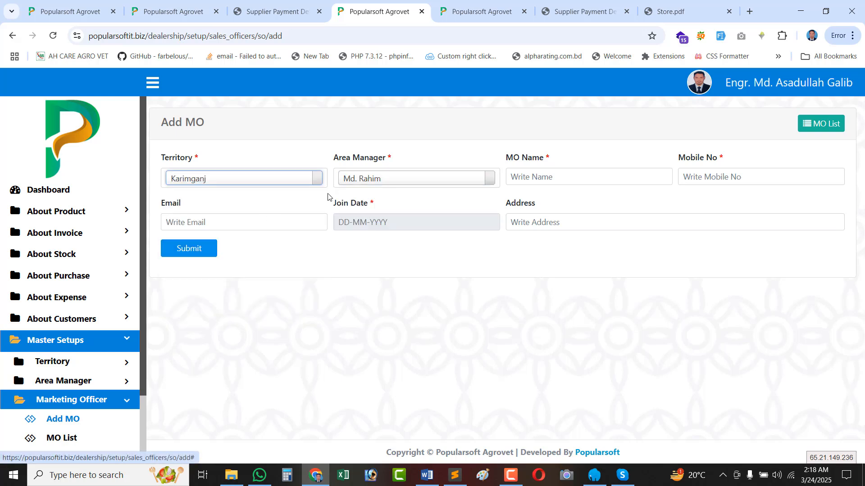
click(361, 179)
click(354, 232)
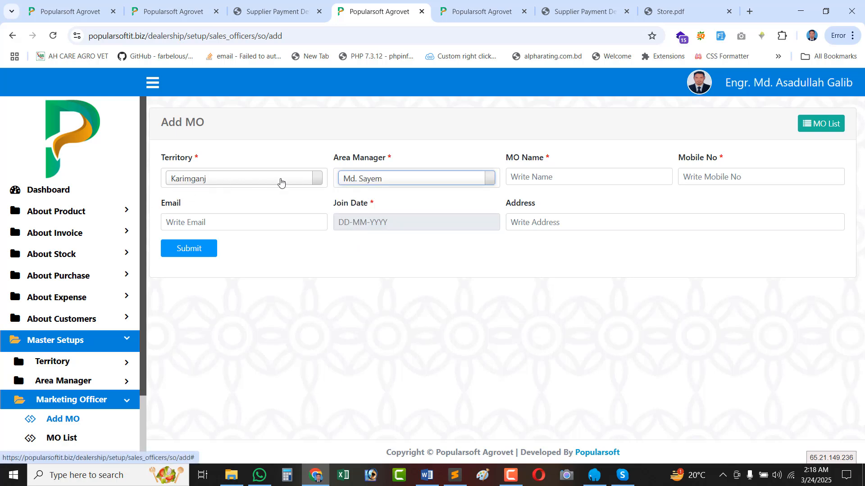
click(370, 176)
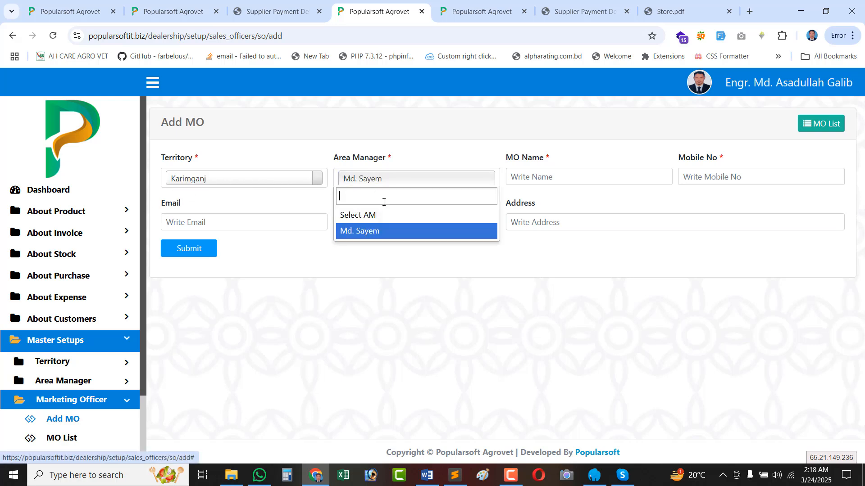
Keep Karimganj's area manager, enter the officer's name, and autofill mobile, email and address.
click(377, 231)
click(521, 173)
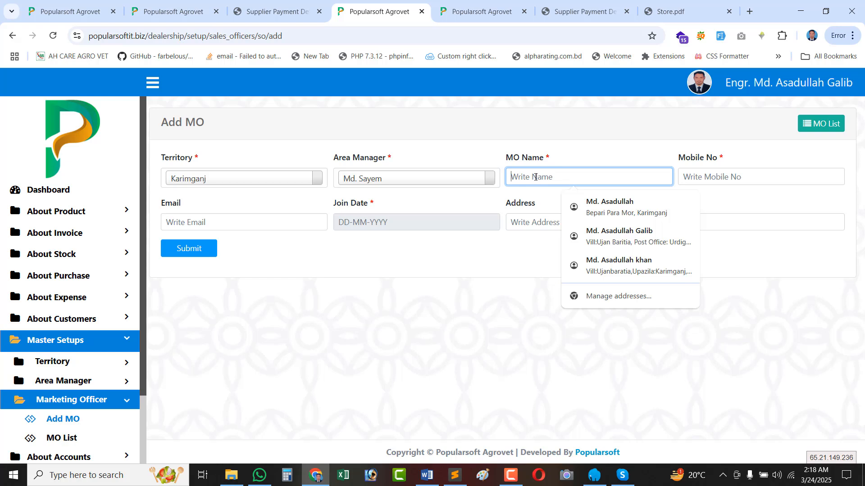
text(Md. Asadullah)
click(711, 178)
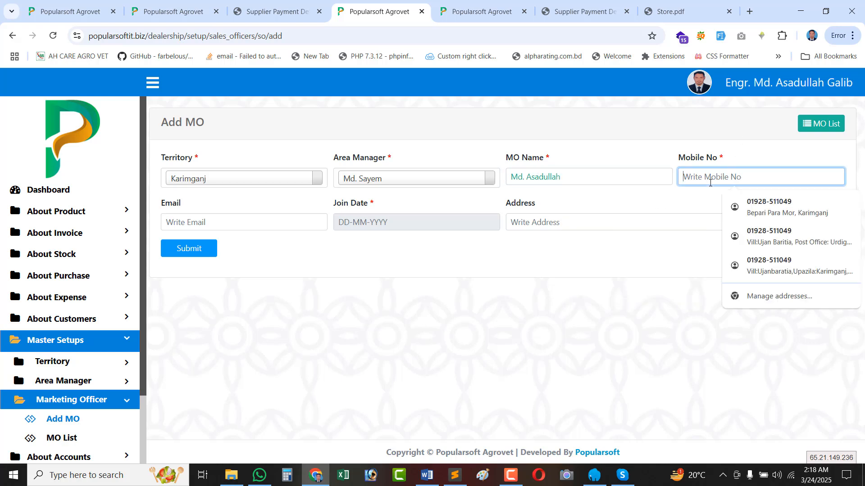
click(765, 205)
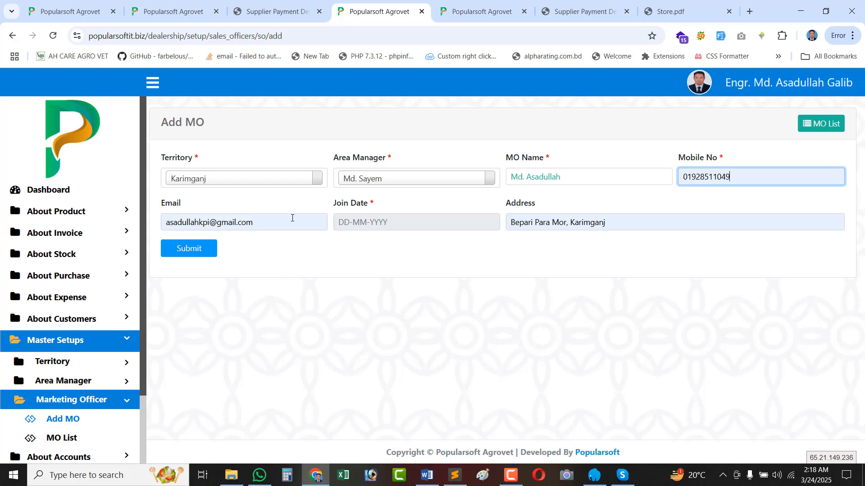
Set the join date to 01-01-2025 and submit the new marketing officer.
click(380, 220)
click(345, 262)
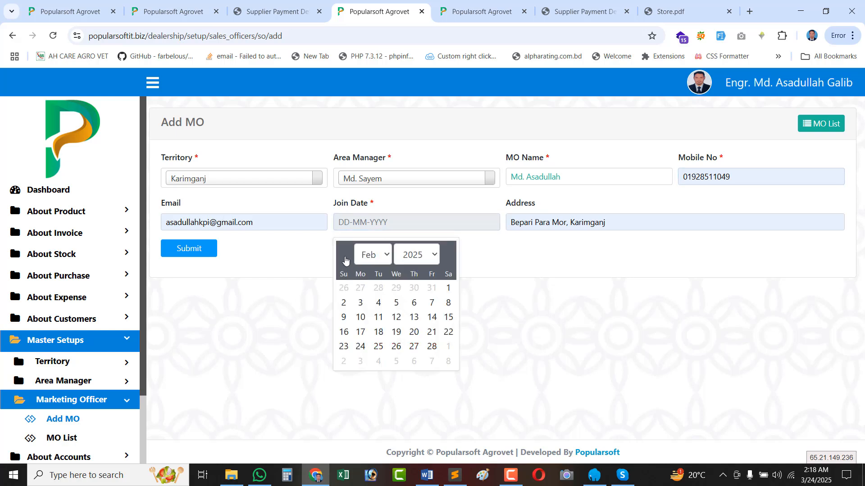
click(345, 262)
click(399, 289)
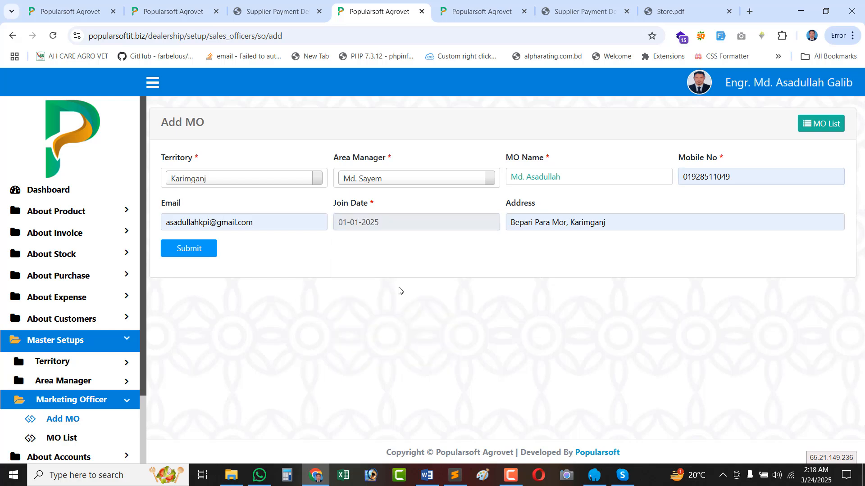
click(390, 188)
click(373, 235)
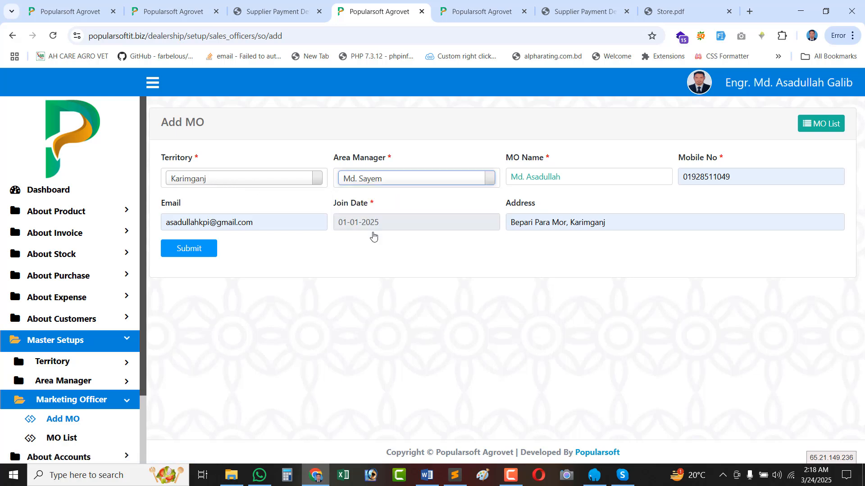
triple_click(519, 157)
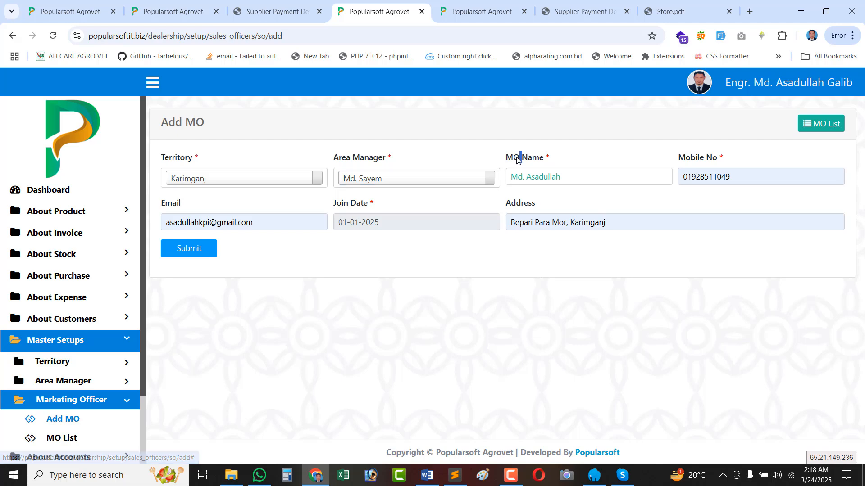
click(197, 249)
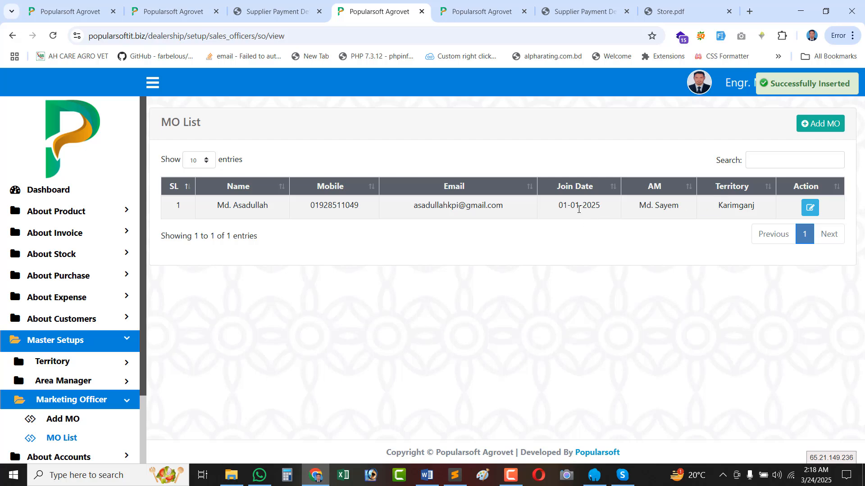
triple_click(579, 210)
click(830, 128)
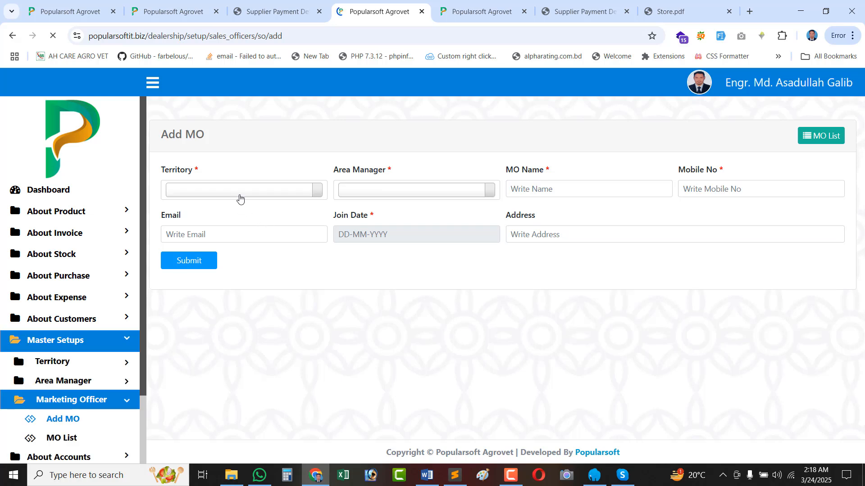
click(243, 180)
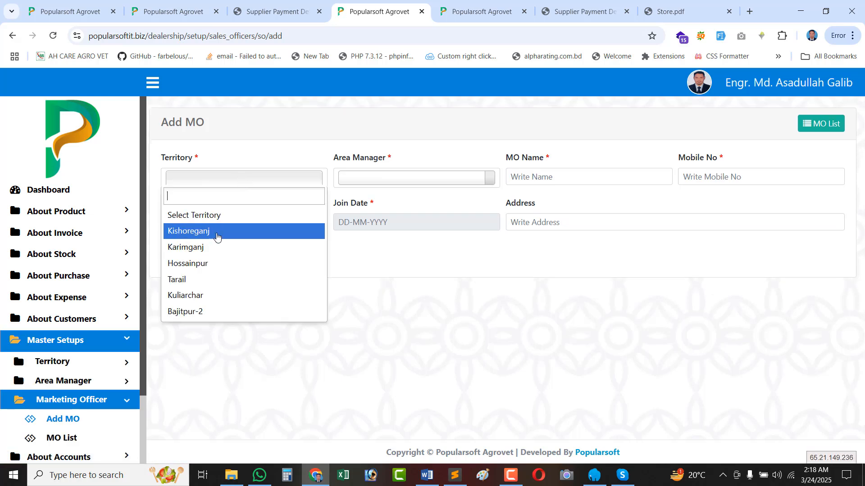
click(820, 123)
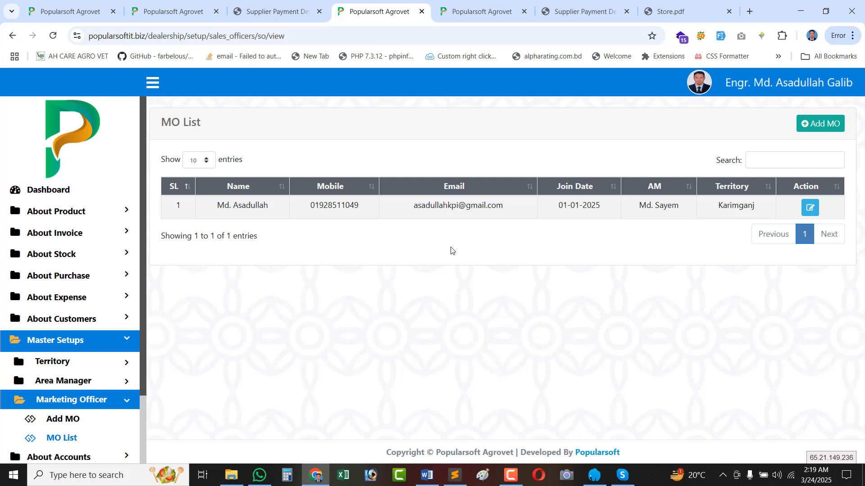
triple_click(564, 208)
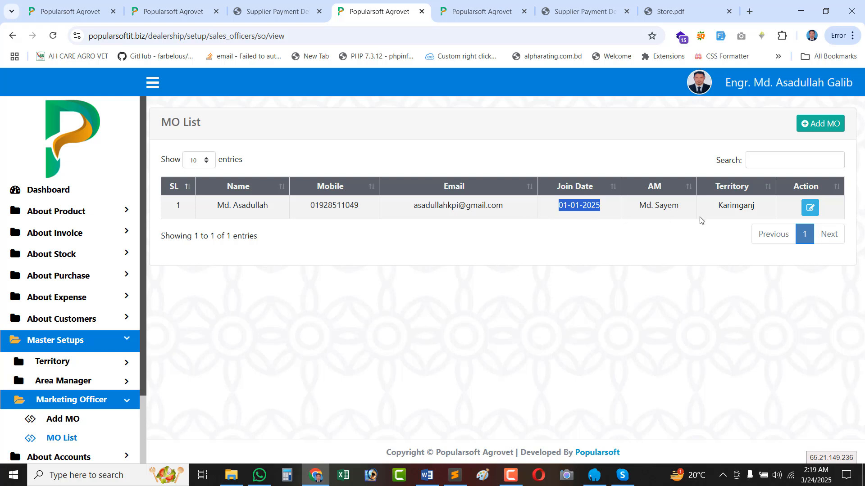
double_click(739, 205)
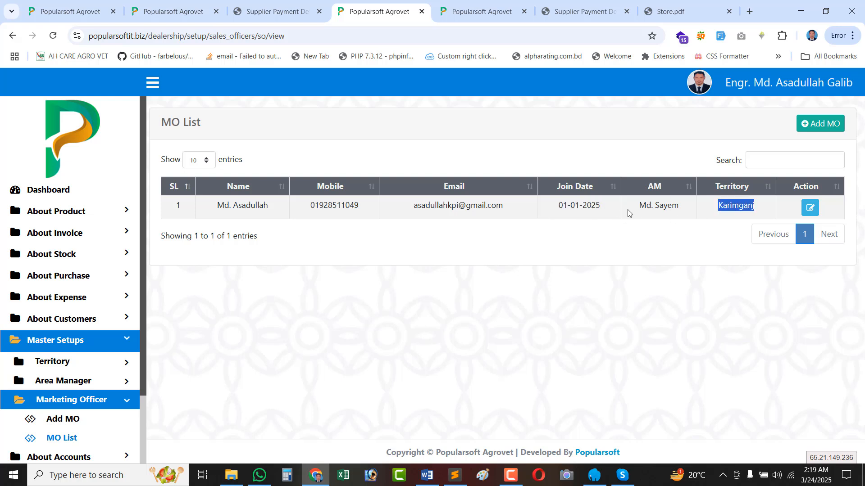
Start a new MO entry with territory Kuliarchar and its area manager.
click(818, 124)
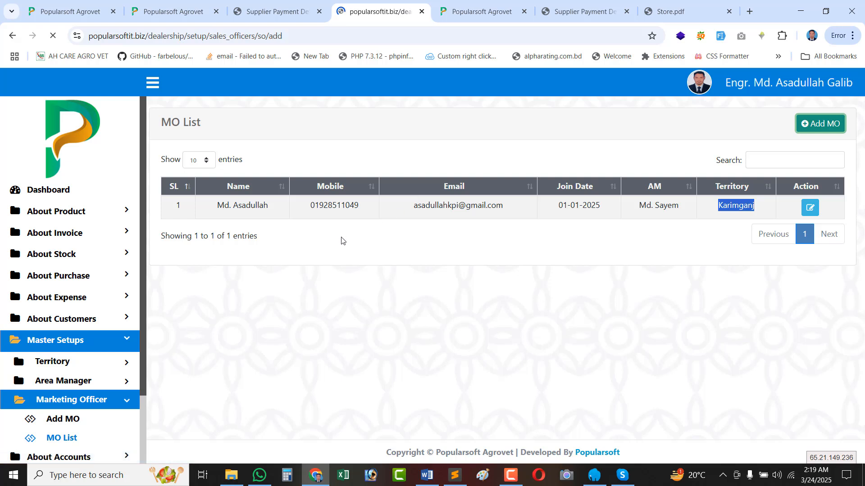
click(262, 180)
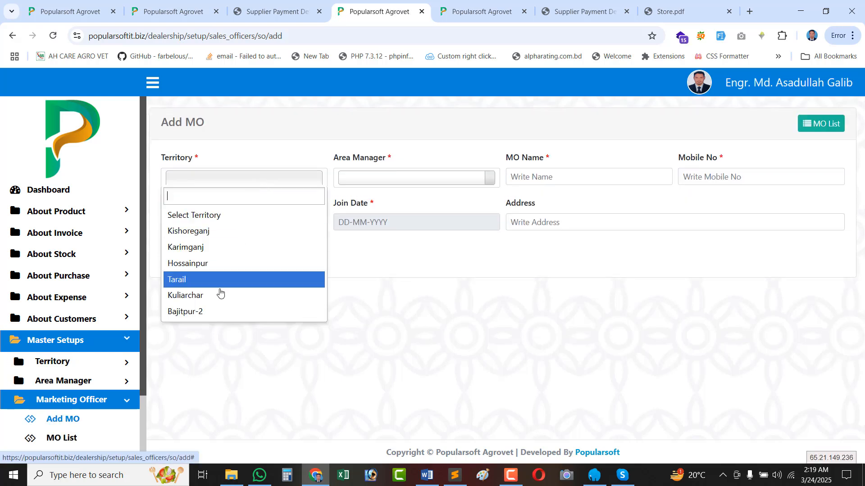
click(220, 296)
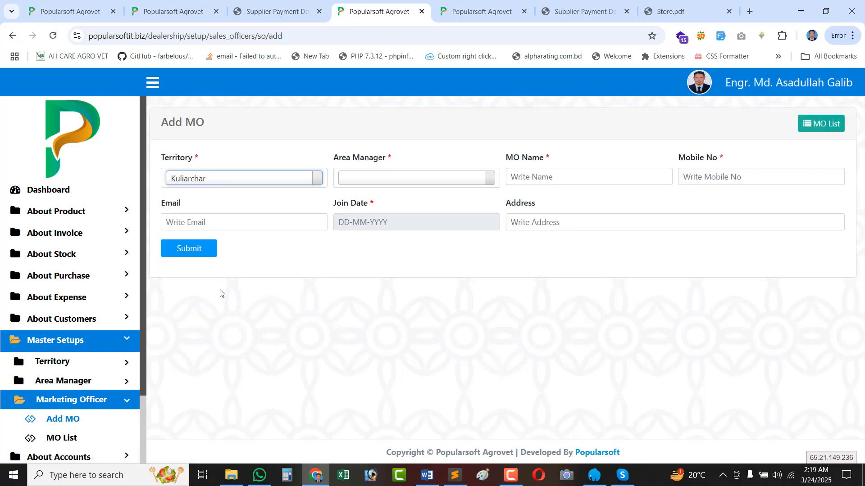
click(381, 182)
click(370, 231)
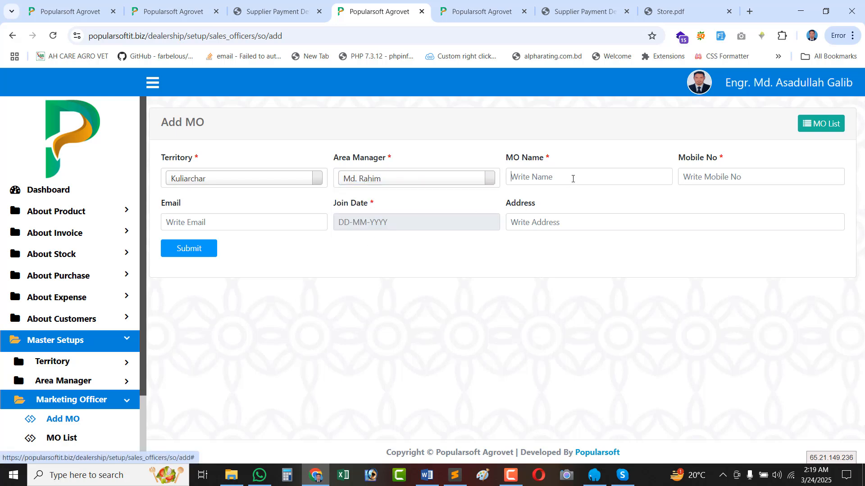
Enter the officer's name, autofill contact details, set join date 01-01-2025, and submit.
click(574, 177)
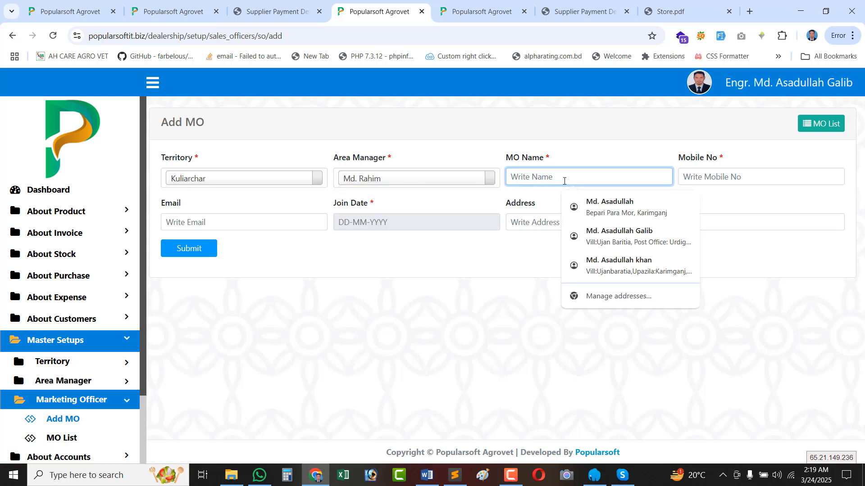
text(d. Shahidu)
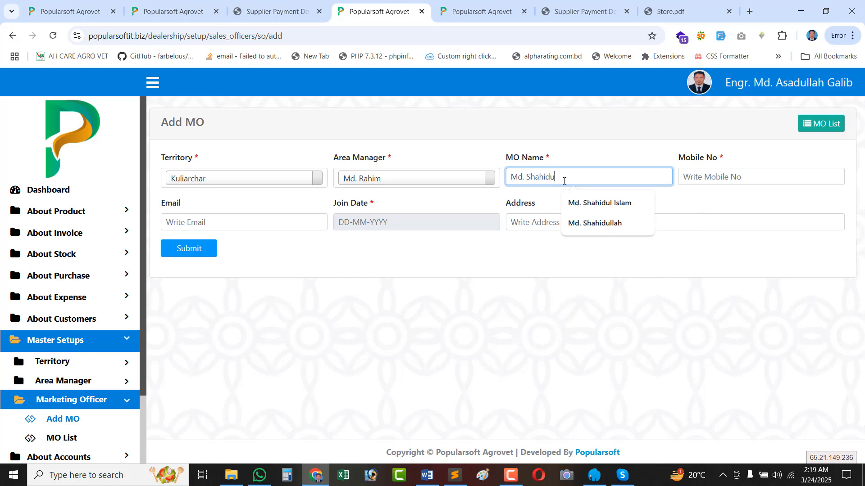
text(llah)
key(Tab)
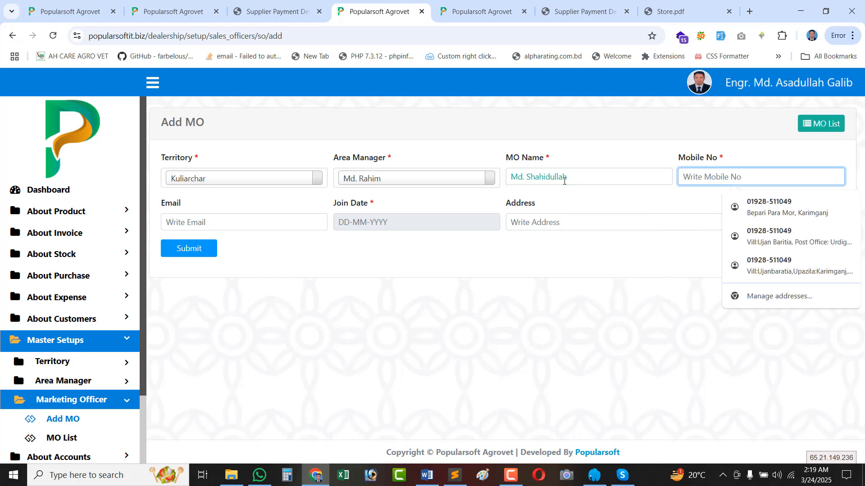
click(778, 208)
click(378, 225)
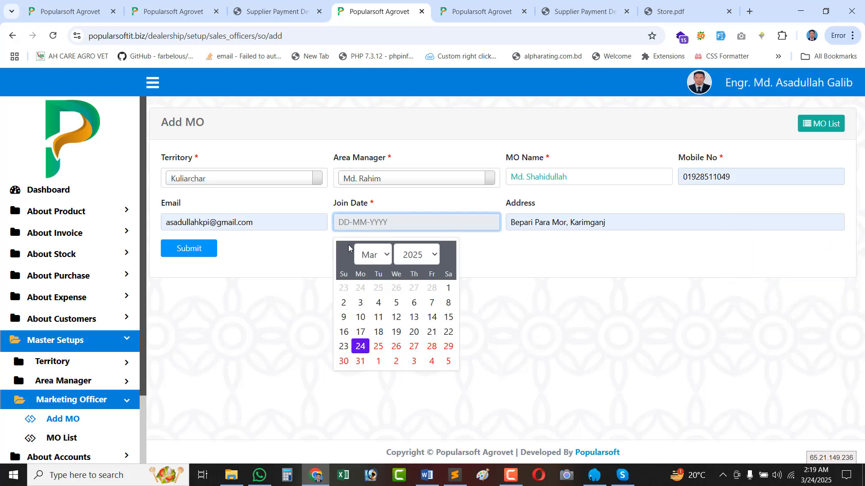
click(339, 253)
click(338, 254)
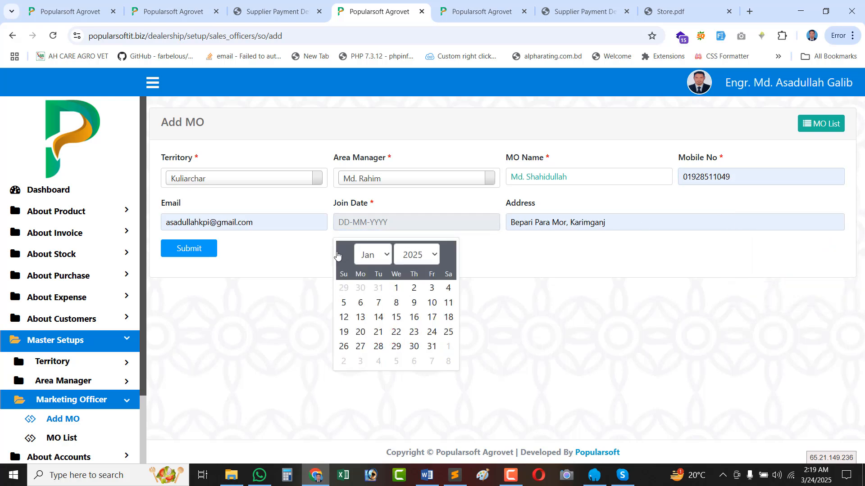
click(398, 287)
click(209, 253)
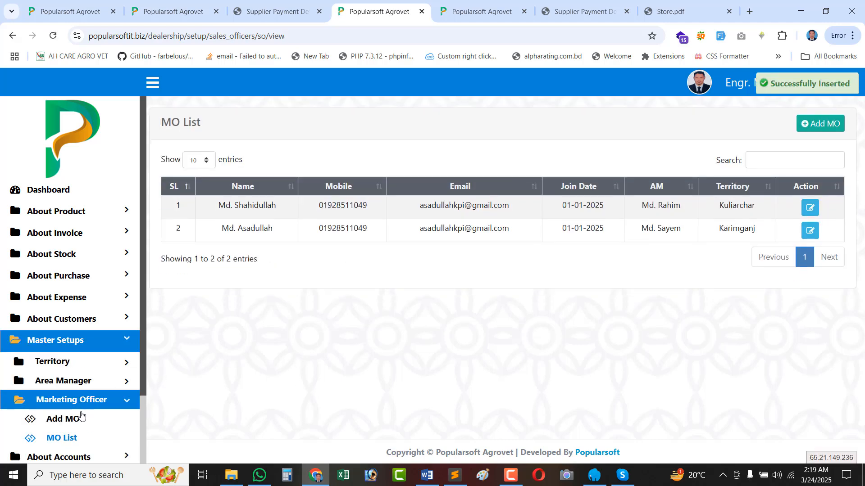
Browse the sidebar's Master Setup territory, area manager and marketing officer pages.
scroll(81, 416, down, 2)
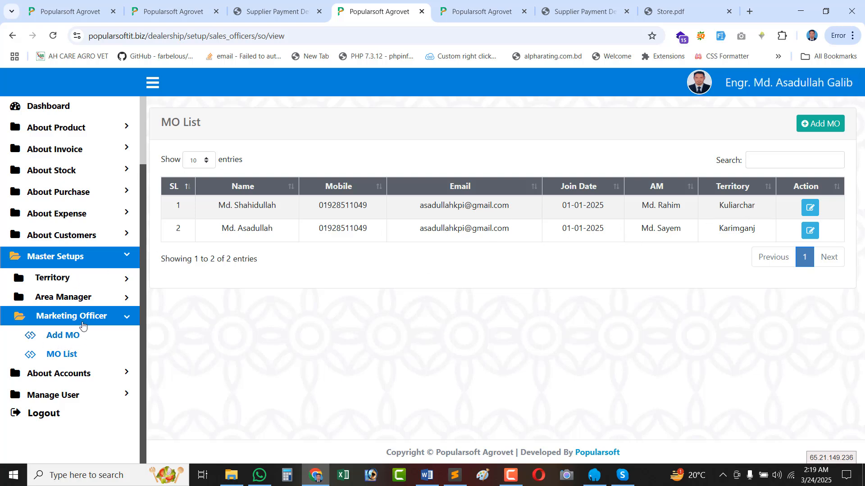
scroll(87, 289, up, 1)
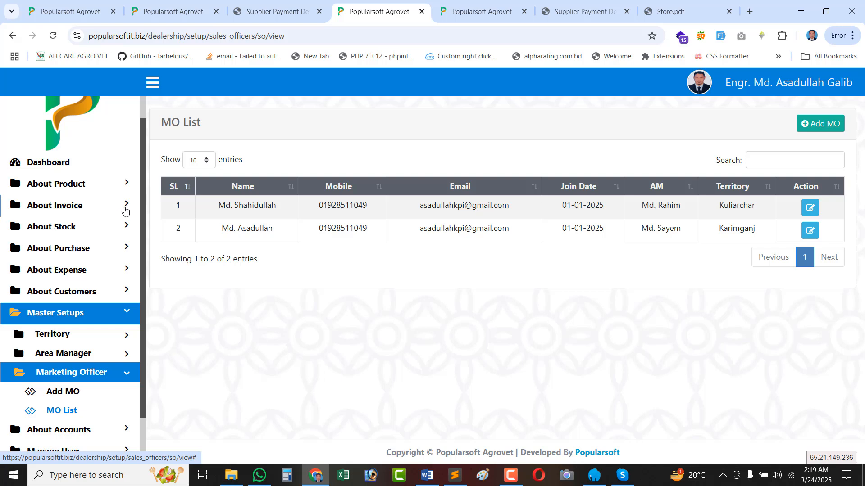
click(86, 293)
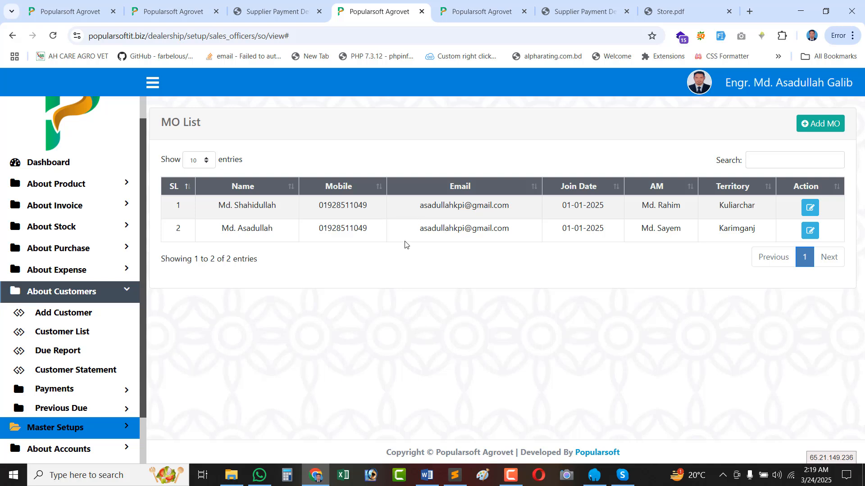
click(90, 427)
scroll(85, 374, down, 1)
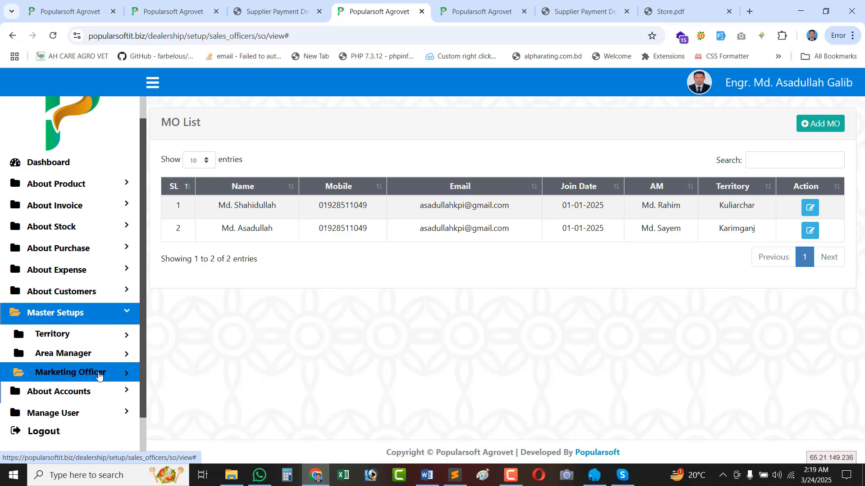
click(63, 278)
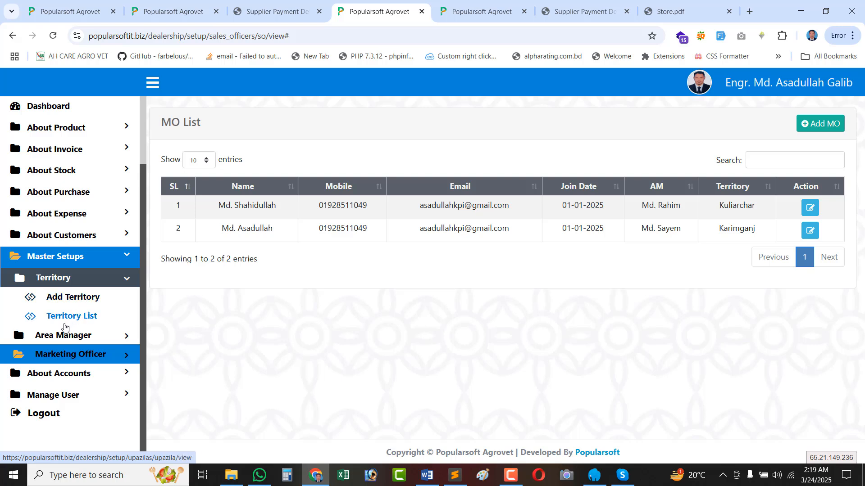
click(75, 337)
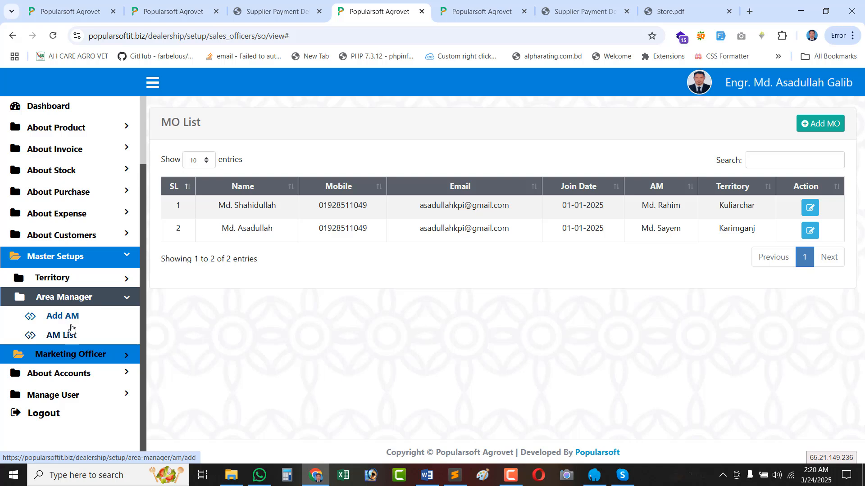
click(71, 355)
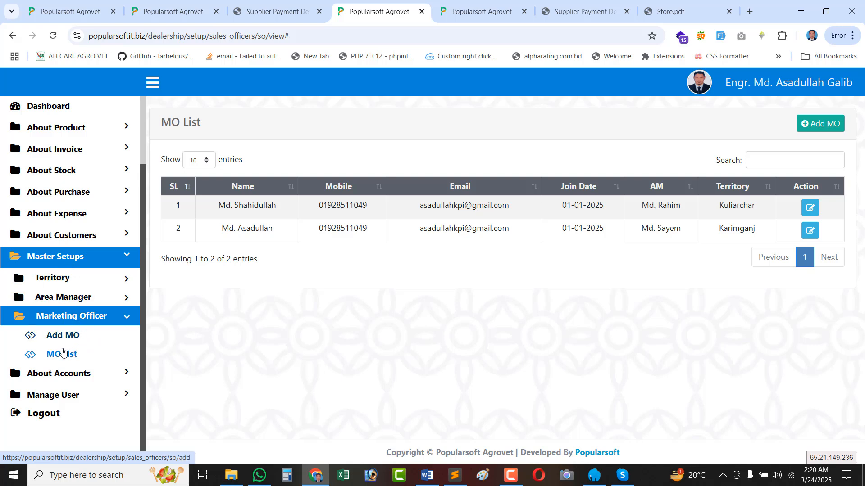
Open About Customers > Customer List, confirm it's empty, then open Add Customer.
click(80, 238)
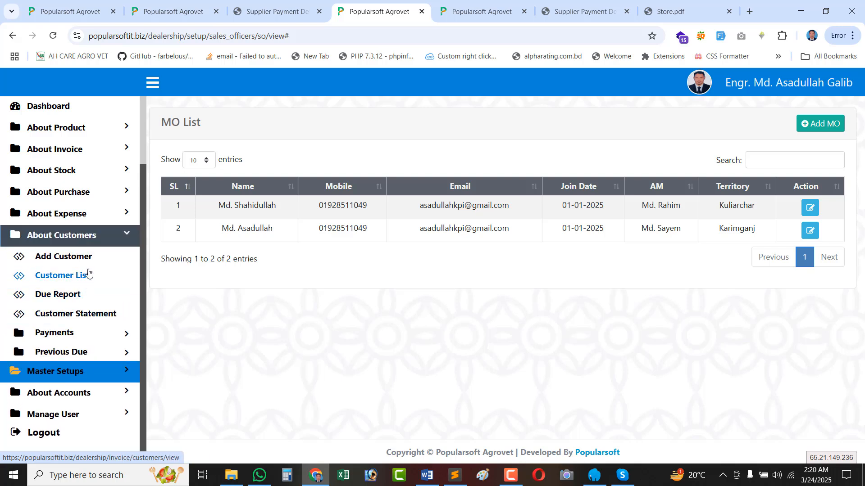
click(62, 278)
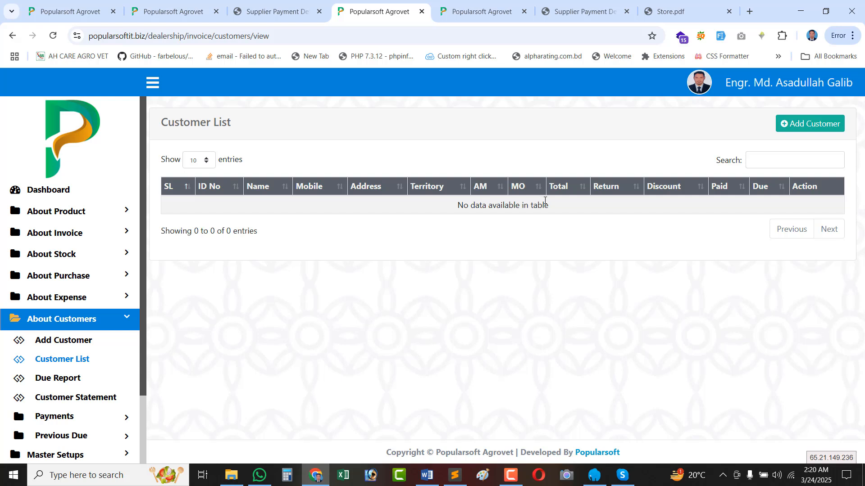
triple_click(505, 206)
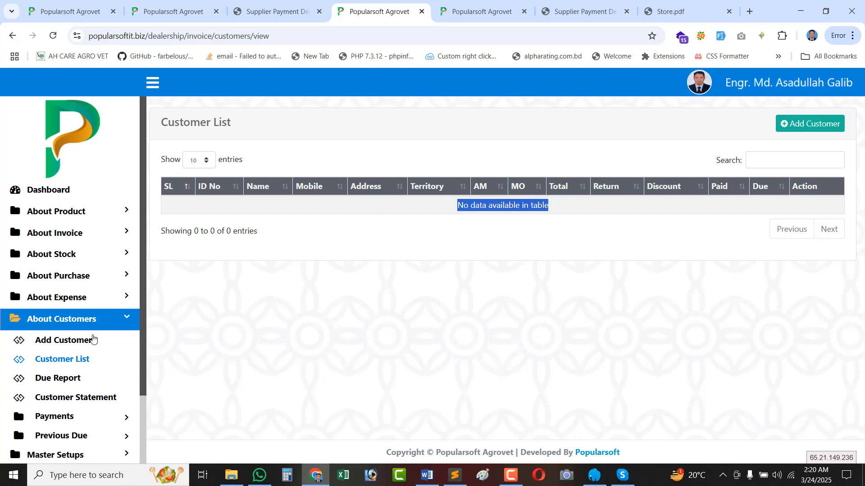
click(78, 345)
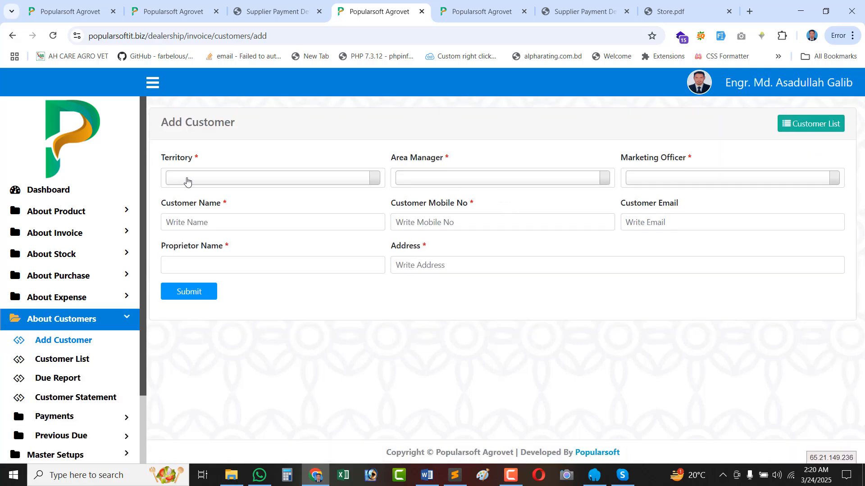
Choose territory Karimganj with its only area manager and marketing officer.
click(187, 181)
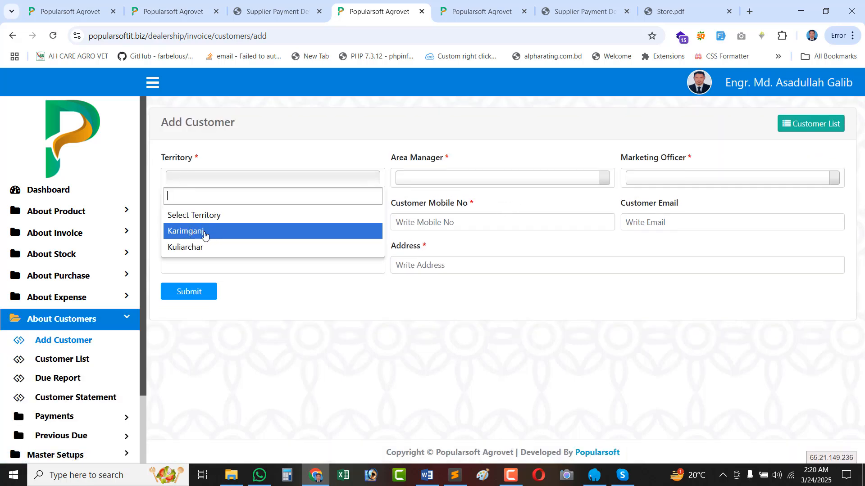
click(188, 234)
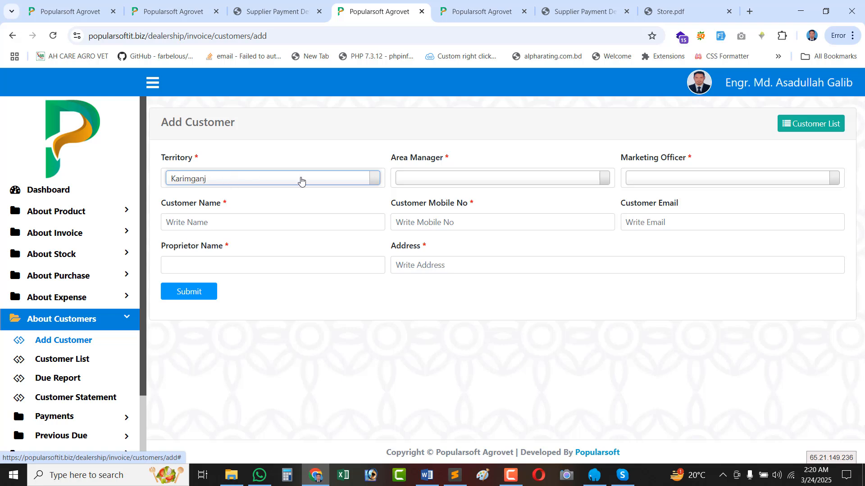
click(419, 177)
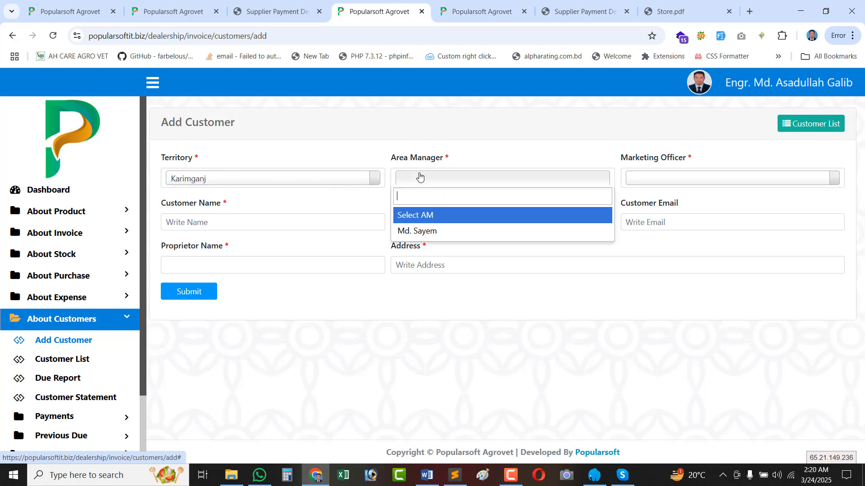
click(416, 232)
click(649, 178)
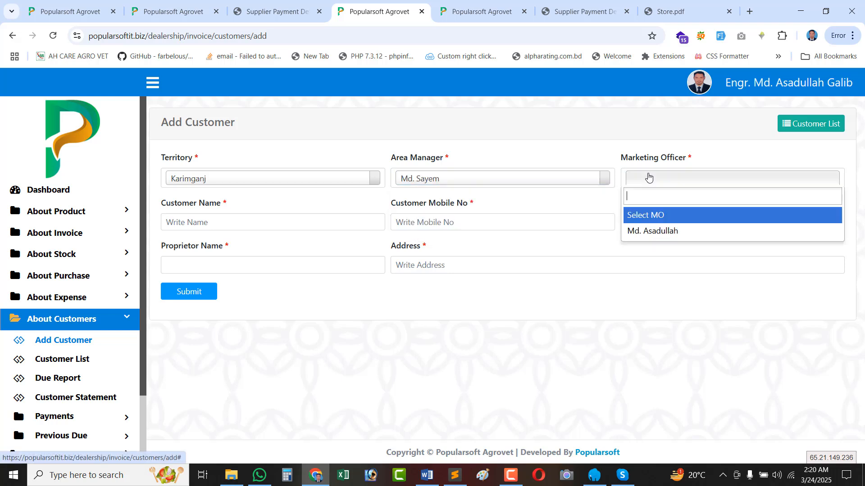
click(646, 232)
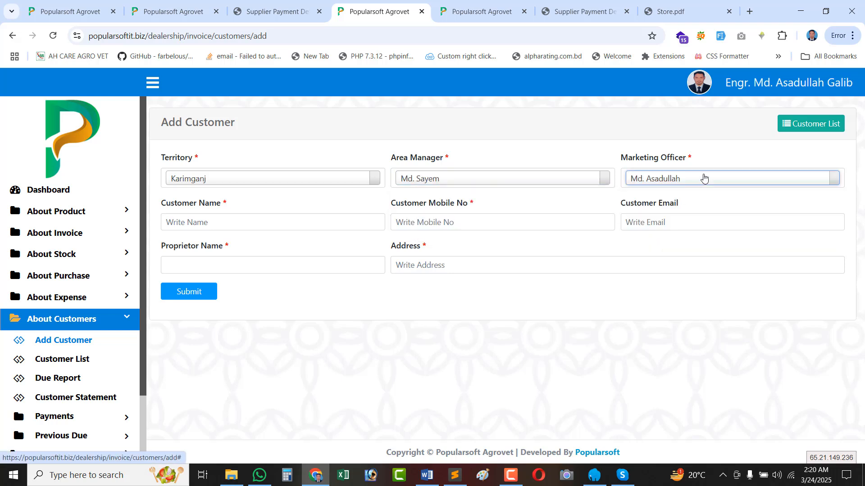
Enter the customer's name, autofill mobile and address, add the proprietor name, and submit.
click(217, 222)
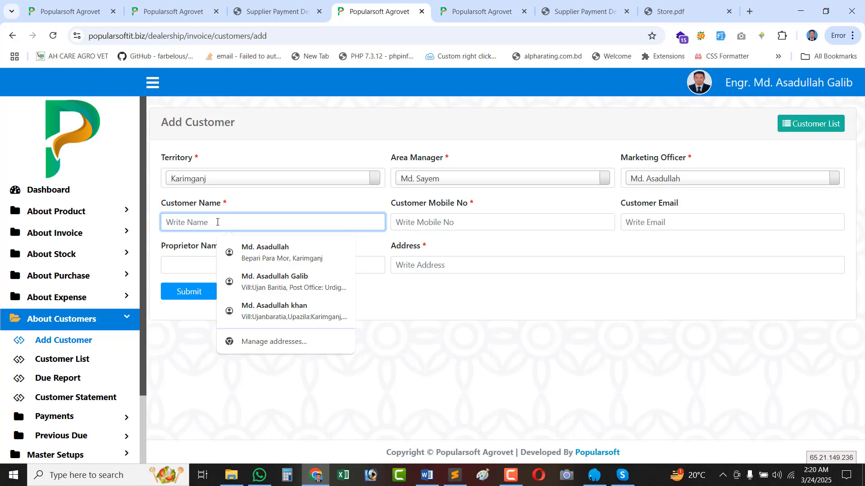
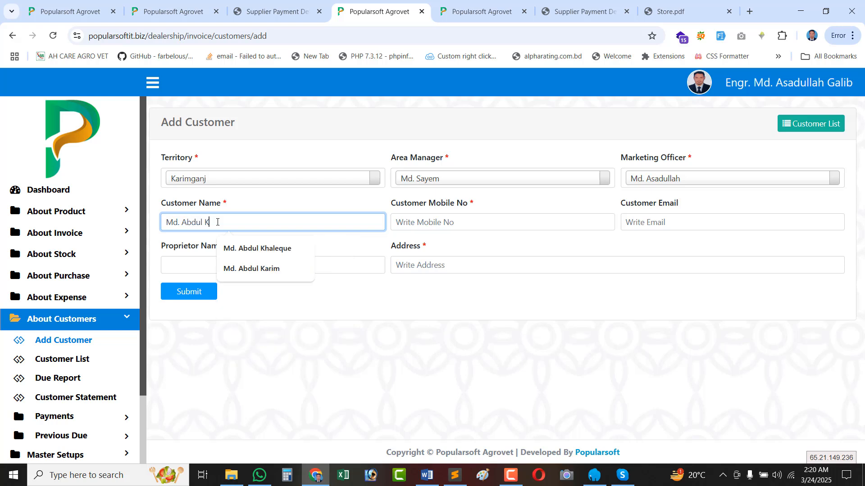
click(449, 222)
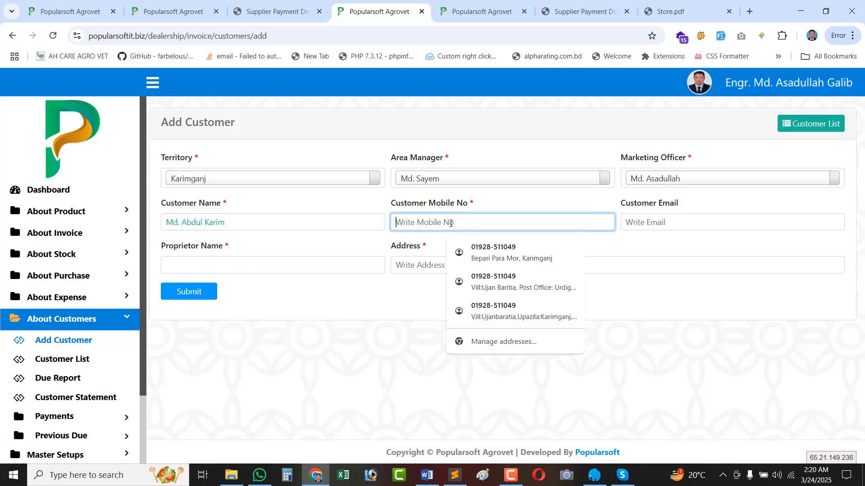
click(493, 247)
click(242, 269)
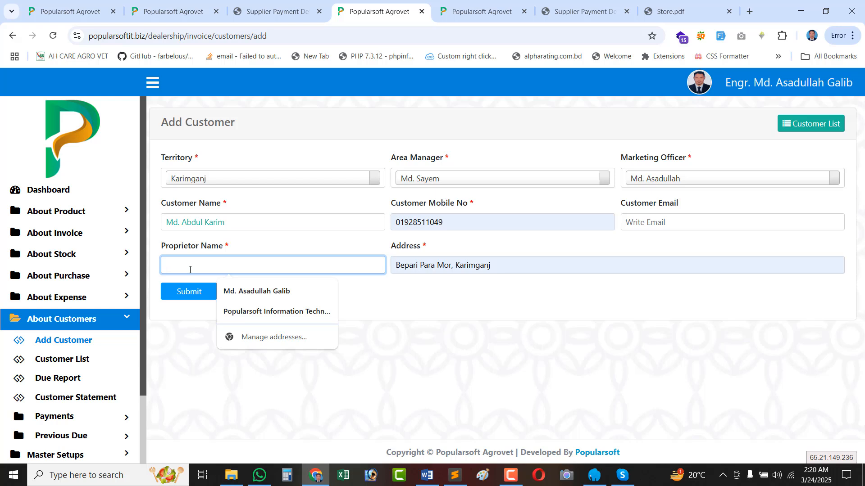
text(AH Care Agro)
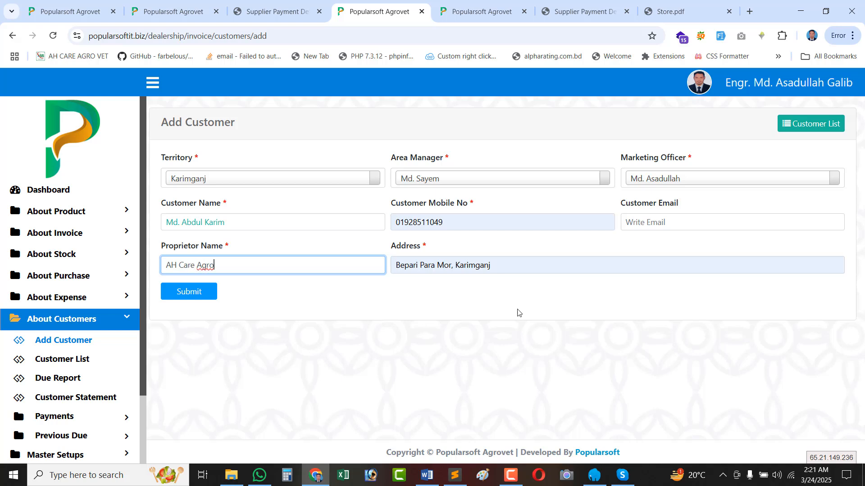
click(185, 301)
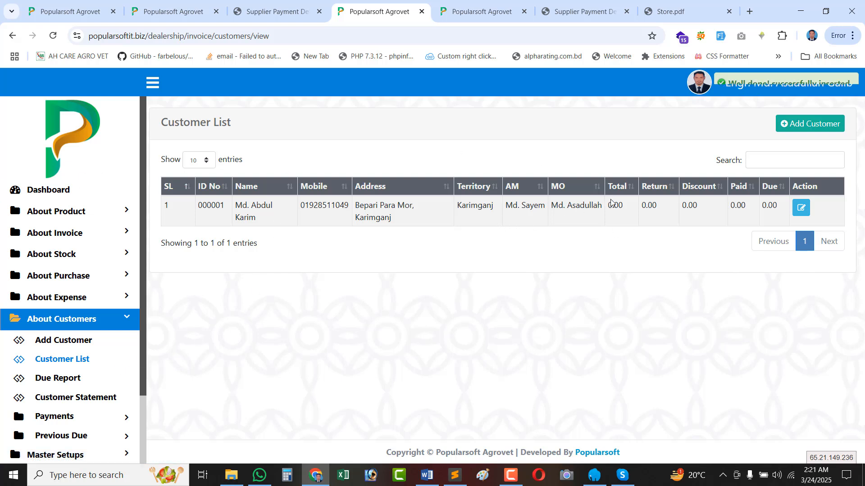
Highlight the customer's zero Total, Return, Discount, Paid and Due amounts and mobile number.
double_click(622, 205)
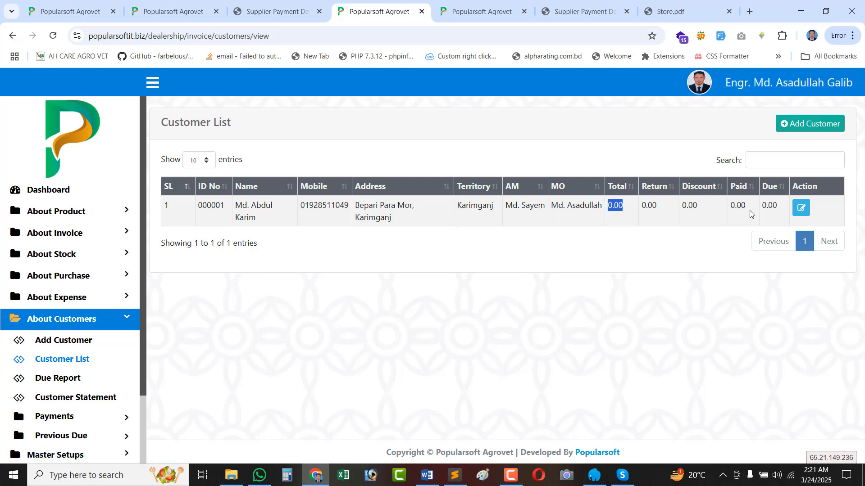
double_click(770, 205)
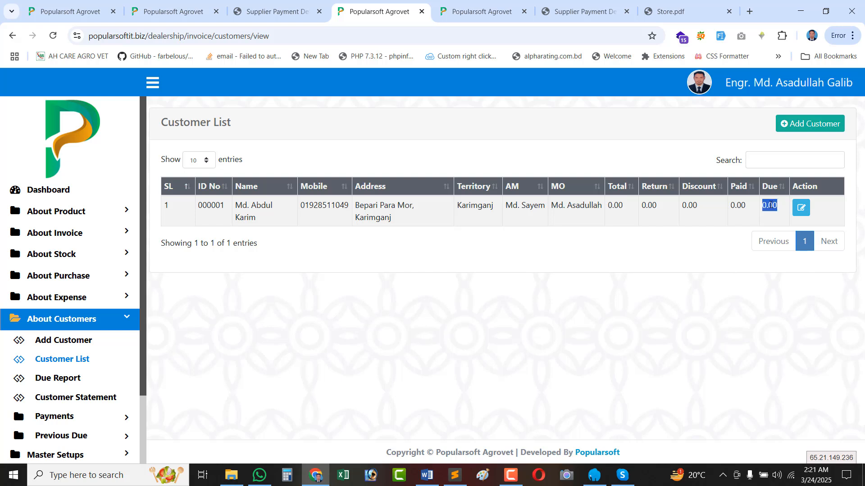
double_click(644, 205)
double_click(614, 206)
double_click(614, 215)
double_click(653, 208)
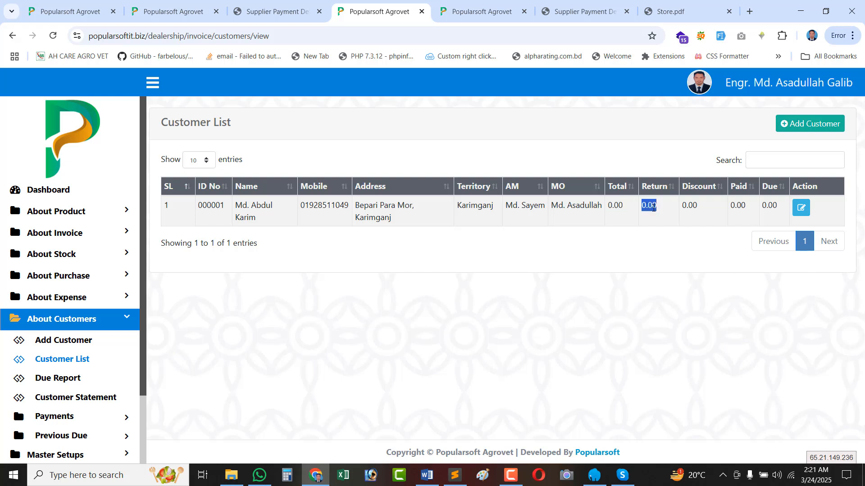
double_click(688, 207)
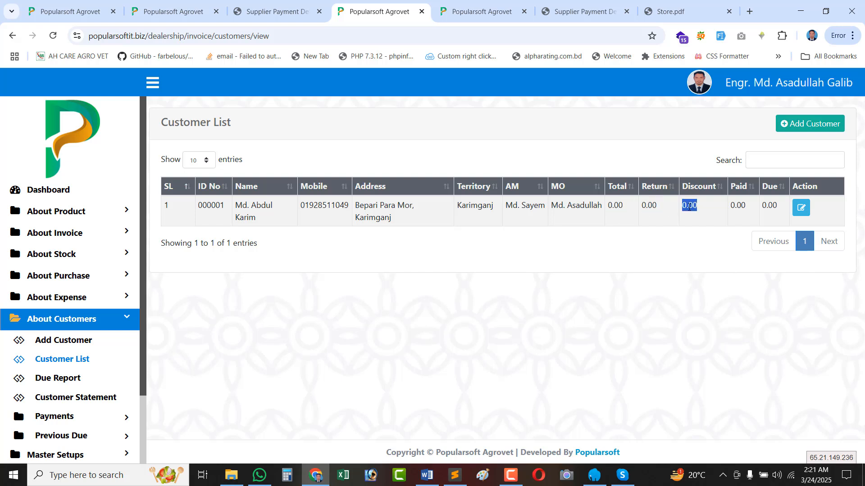
double_click(733, 206)
double_click(762, 210)
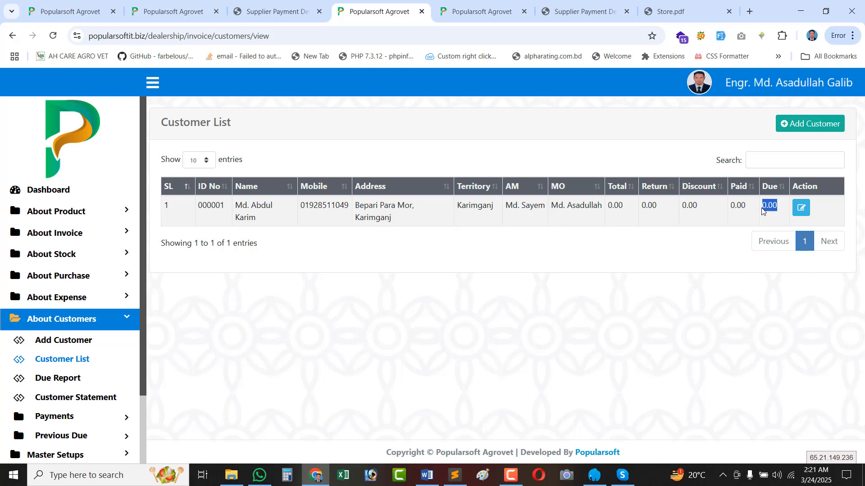
drag(607, 206, 781, 211)
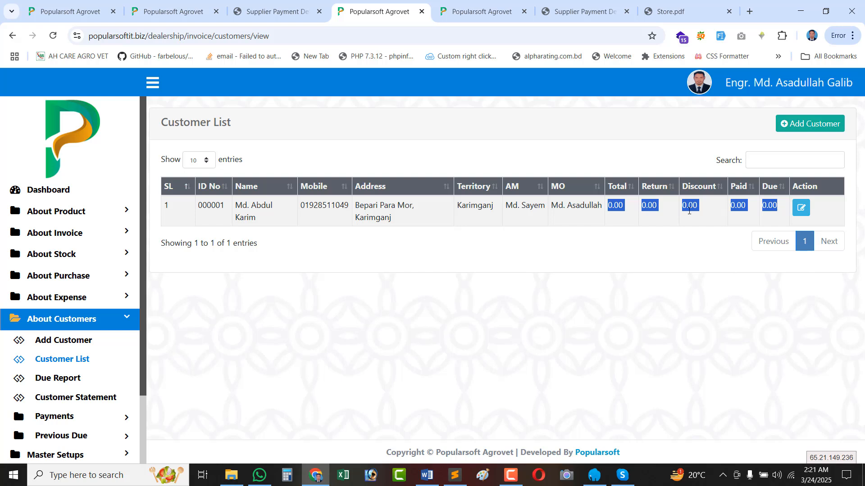
double_click(678, 211)
double_click(764, 203)
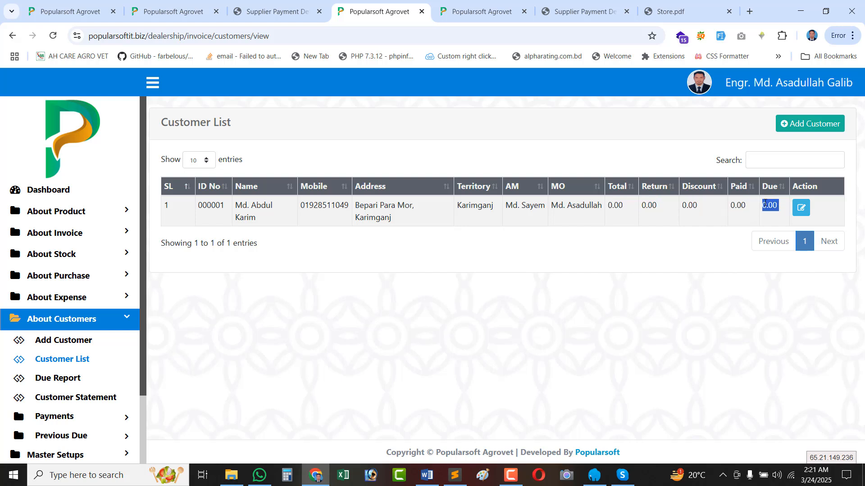
double_click(343, 221)
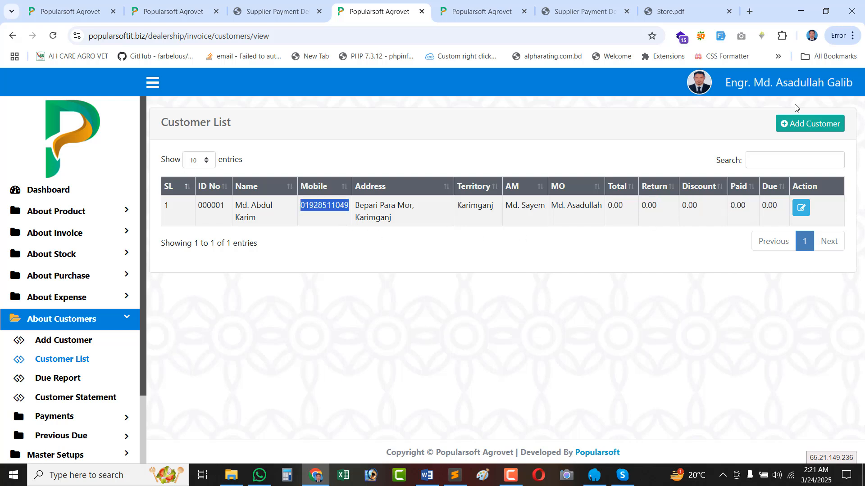
Recheck the customer's row and ID 000001, then open a blank Add Customer form.
click(807, 123)
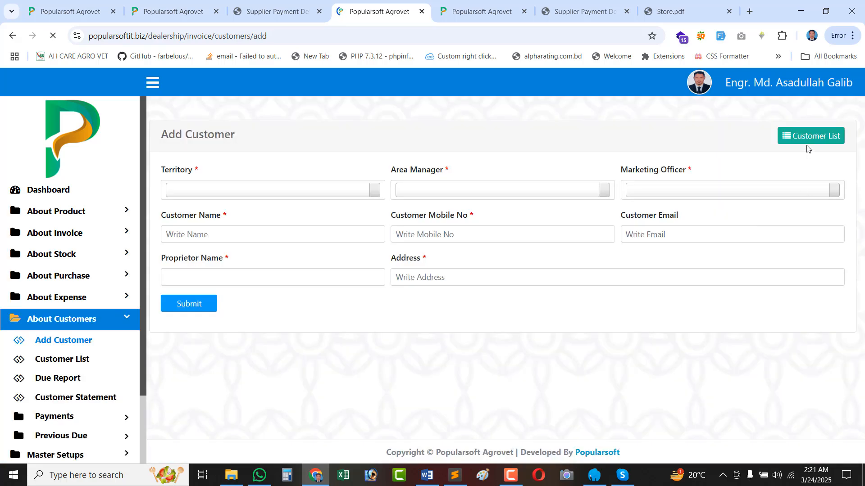
click(806, 125)
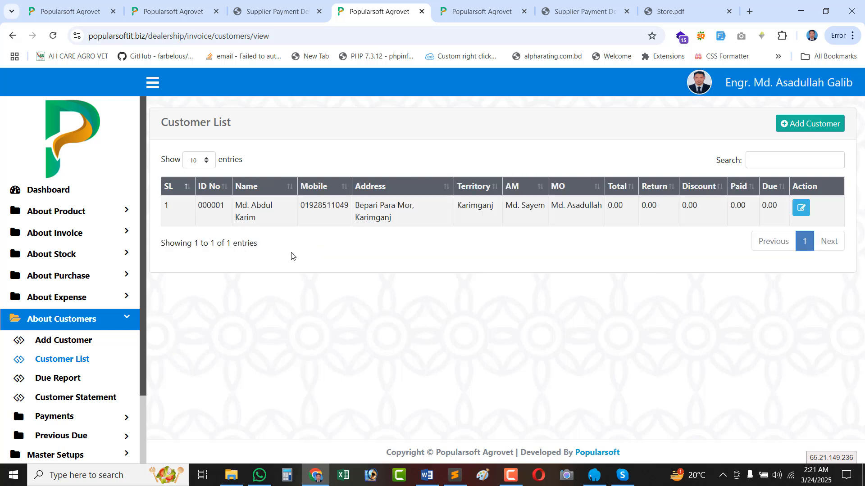
drag(774, 206, 323, 241)
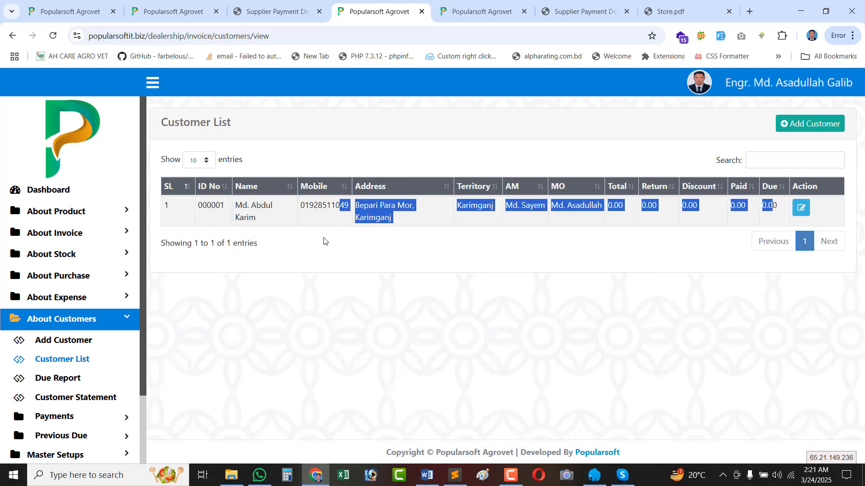
double_click(209, 204)
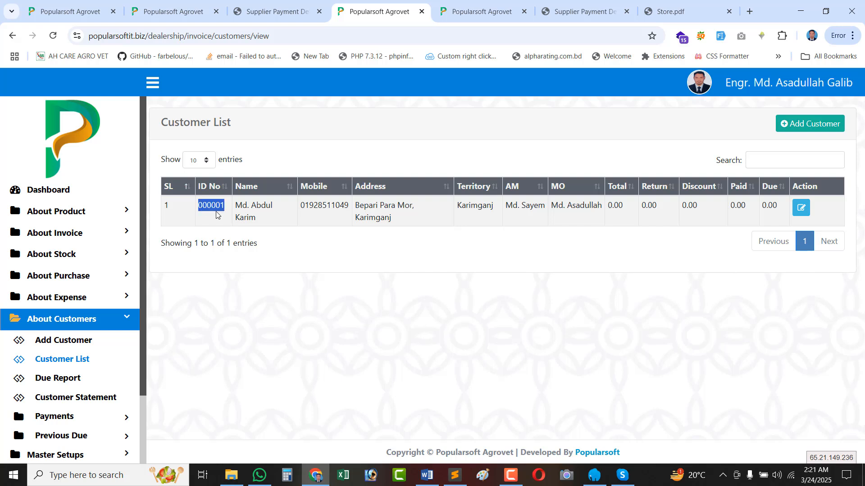
click(223, 209)
double_click(222, 206)
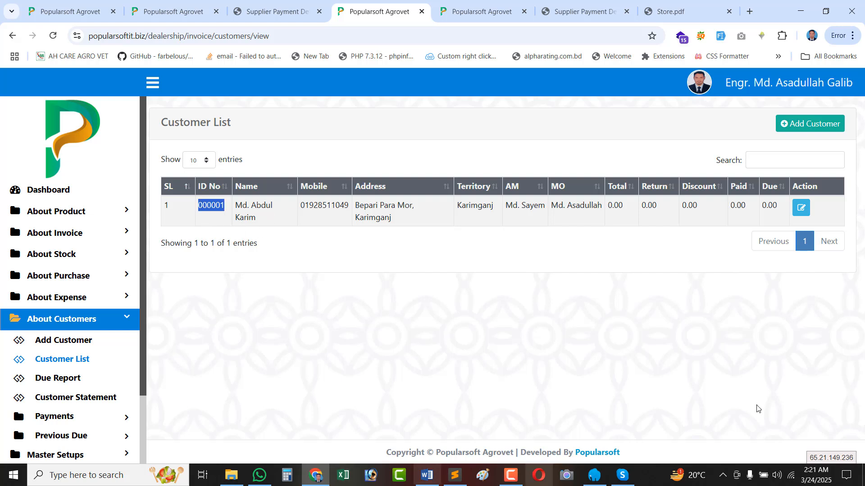
click(811, 125)
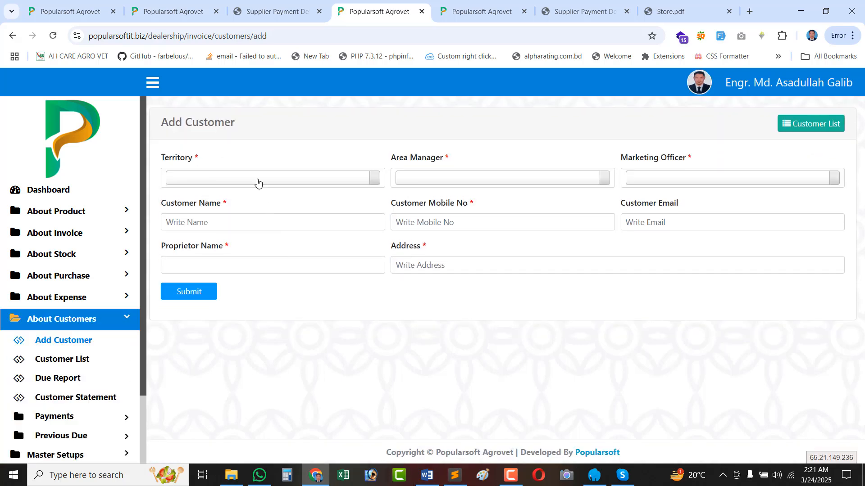
Choose territory Kuliarchar with its area manager and marketing officer.
click(257, 182)
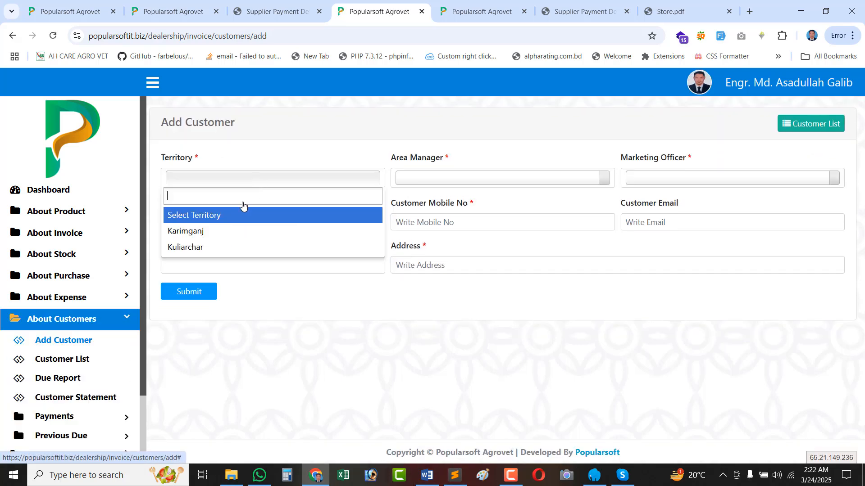
click(200, 250)
click(420, 180)
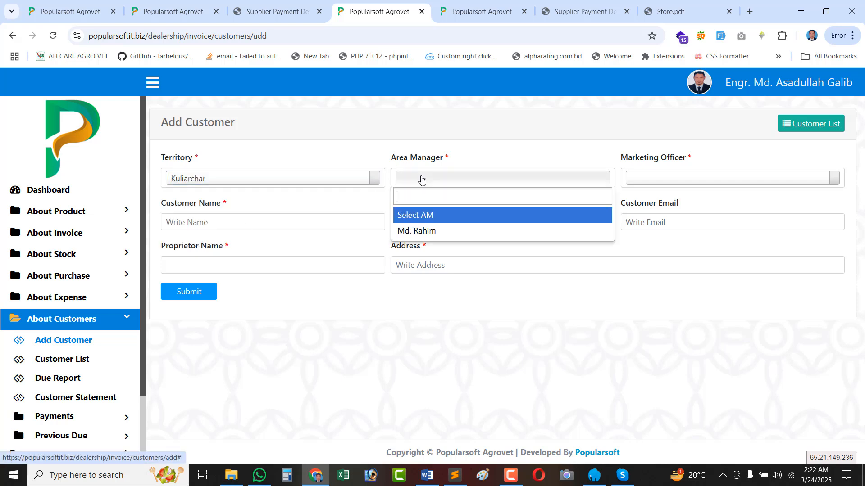
click(421, 232)
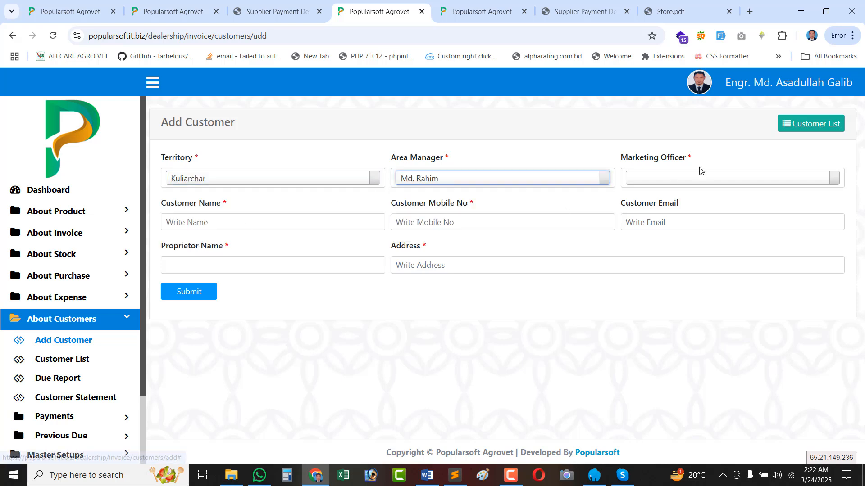
click(692, 179)
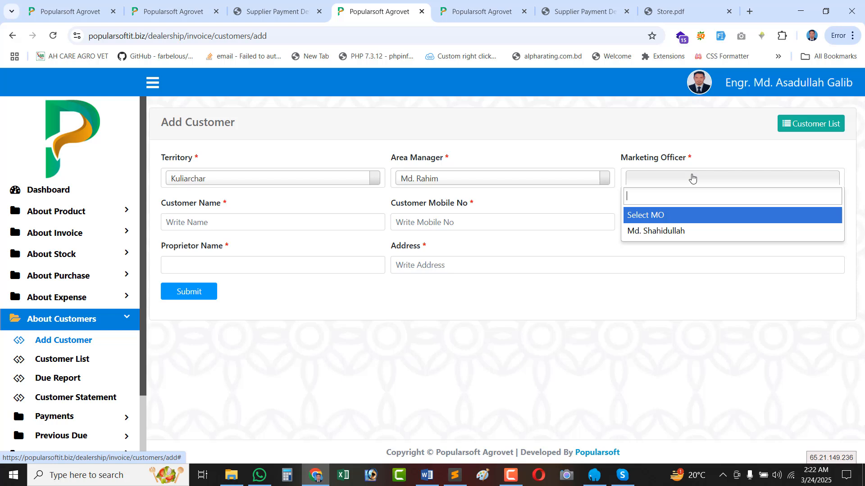
click(671, 233)
Enter the customer's name, autofill mobile and address, add the proprietor name, and submit.
click(202, 223)
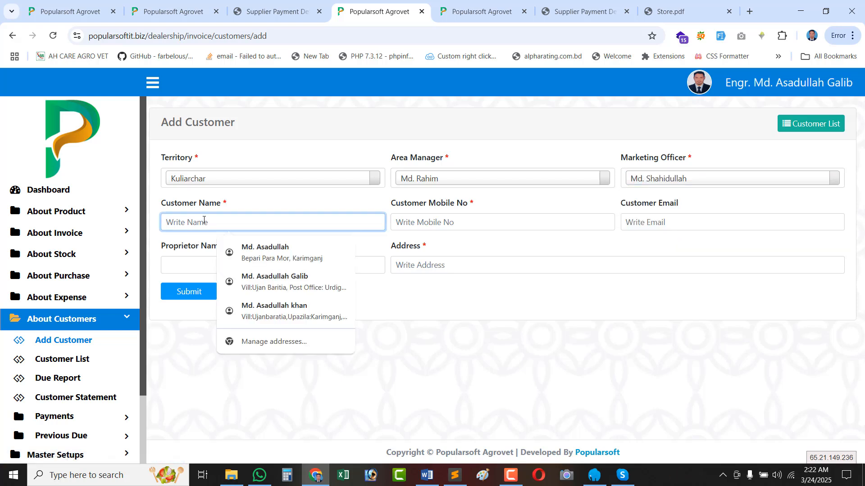
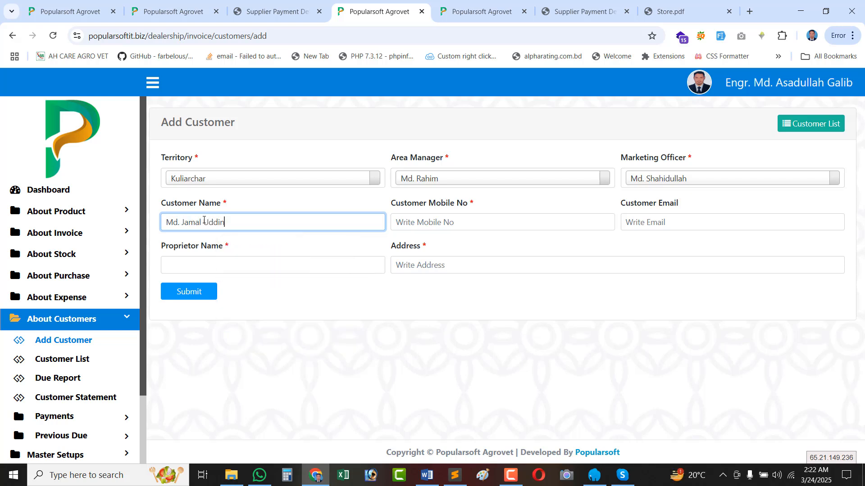
click(439, 228)
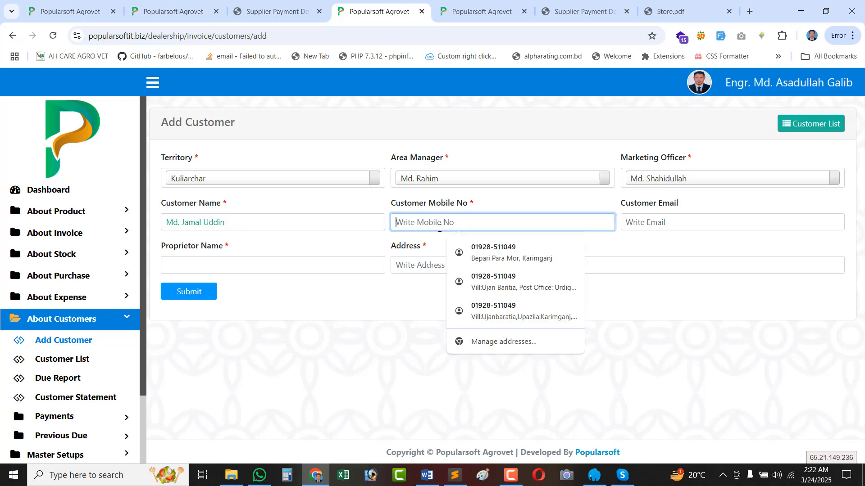
click(554, 246)
click(226, 259)
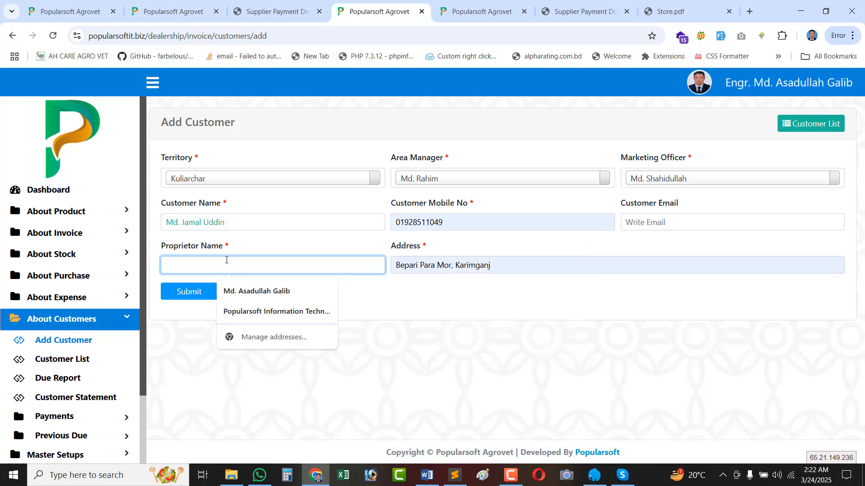
text(Jamal Store)
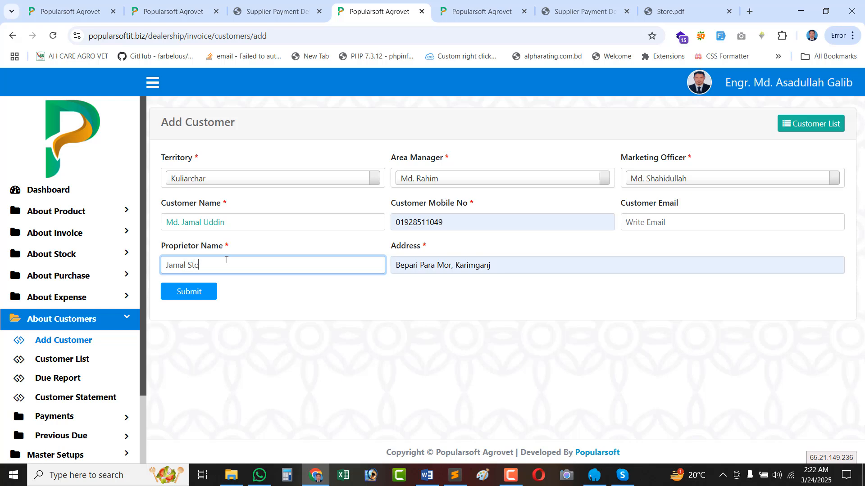
click(189, 292)
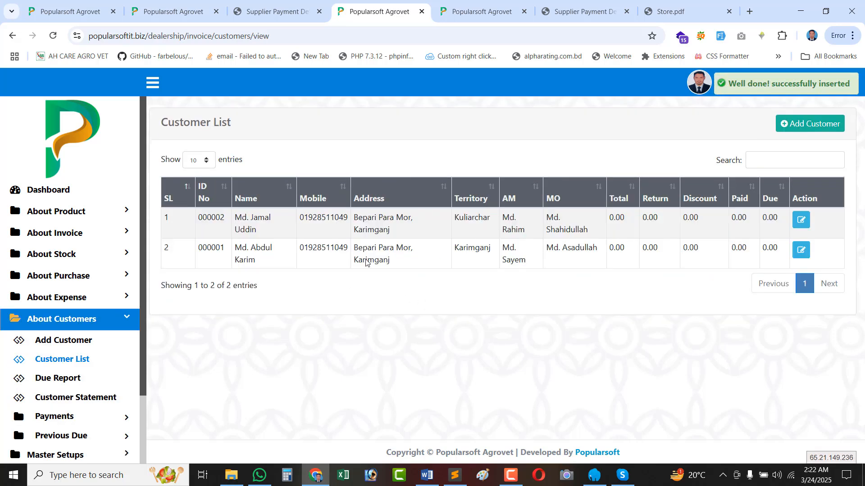
Compare the two customers' IDs 000001 and 000002 and their Kuliarchar and Karimganj territories.
double_click(210, 257)
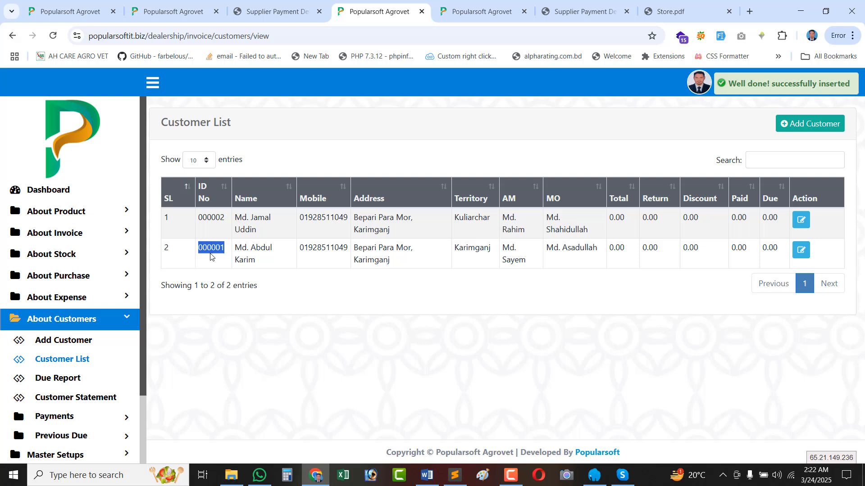
double_click(207, 220)
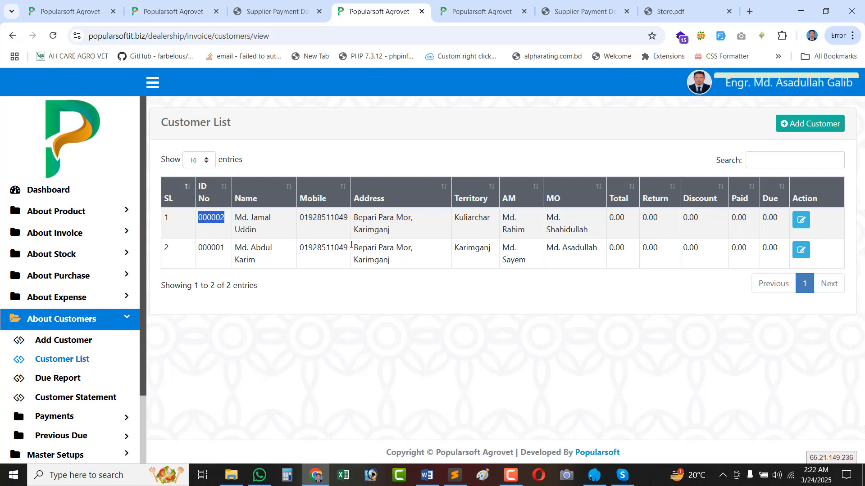
double_click(479, 215)
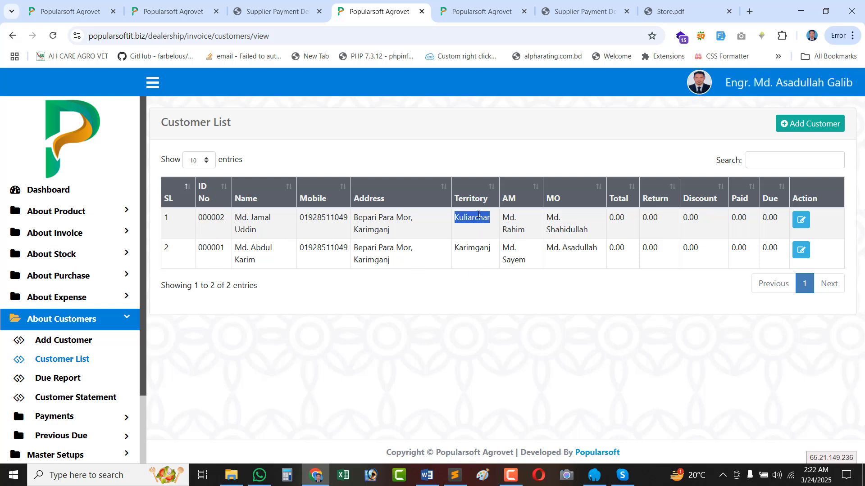
double_click(469, 250)
double_click(464, 215)
double_click(477, 250)
Highlight the new customer's area manager, marketing officer and name, then expand Previous Due.
triple_click(512, 222)
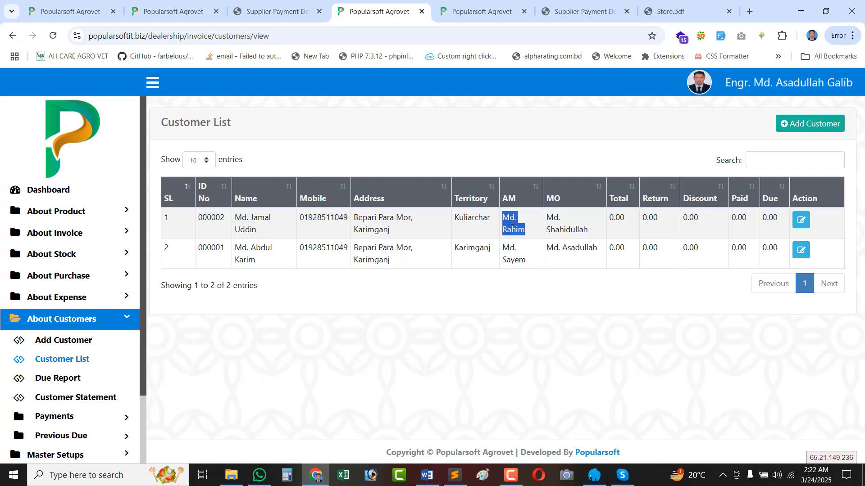
double_click(515, 260)
triple_click(551, 225)
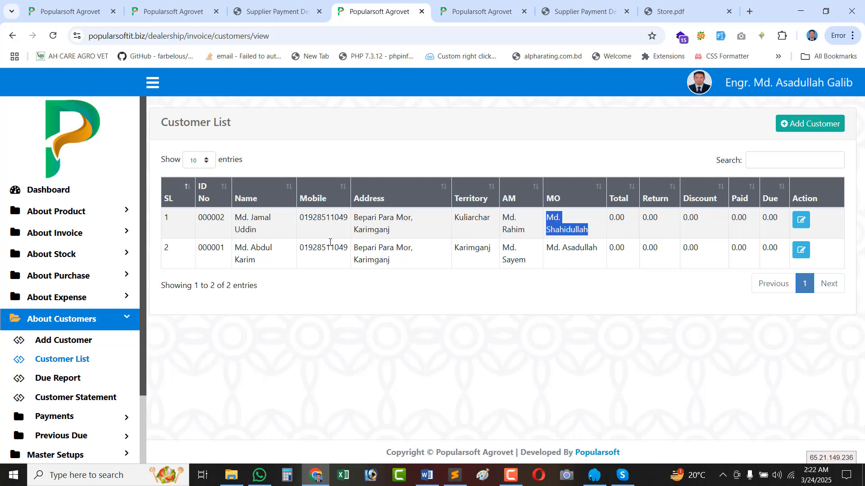
triple_click(247, 218)
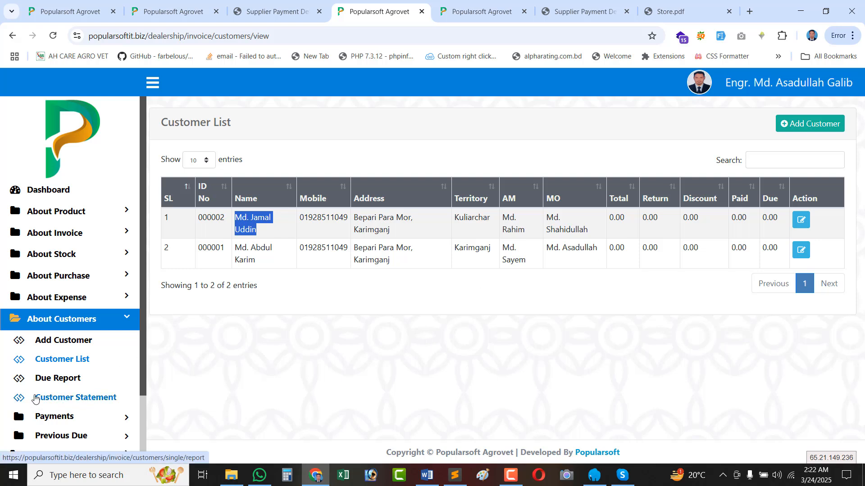
scroll(81, 341, down, 2)
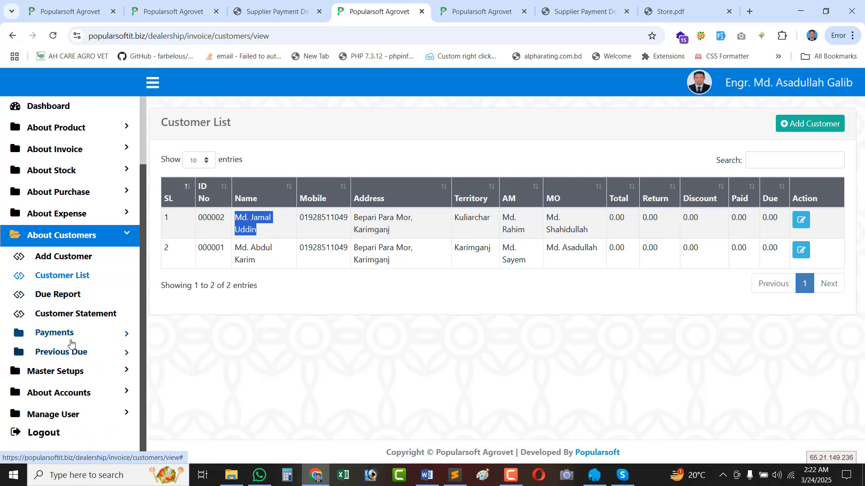
click(80, 356)
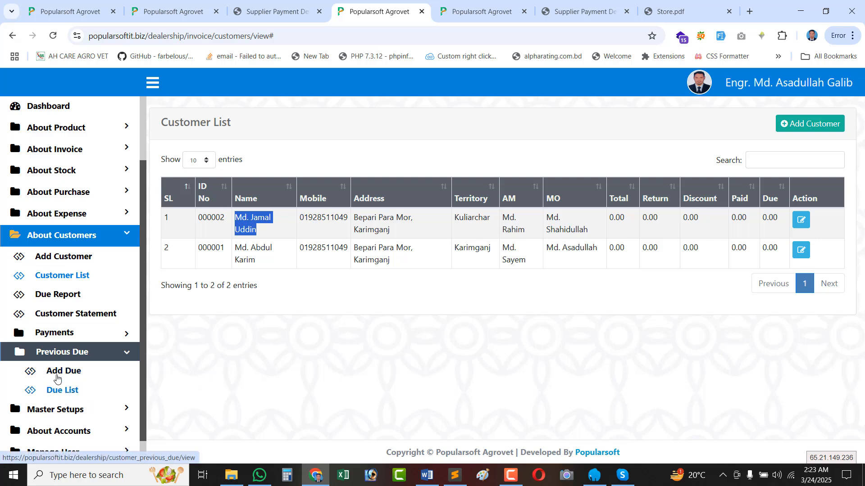
Start a previous due dated 04-03-2025 for Karimganj with its area manager and marketing officer.
click(56, 377)
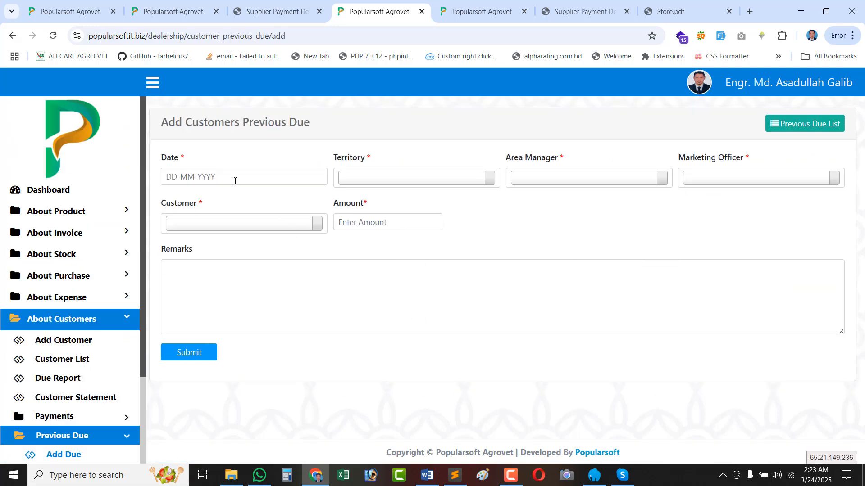
click(235, 180)
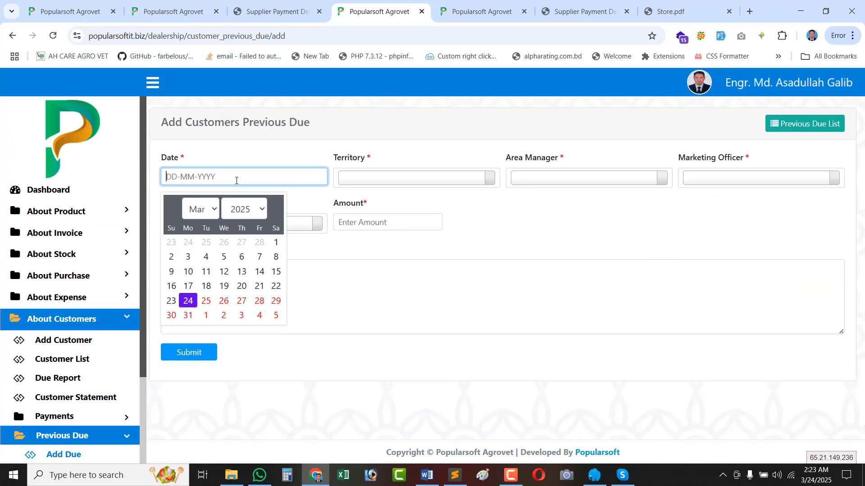
click(206, 257)
click(384, 179)
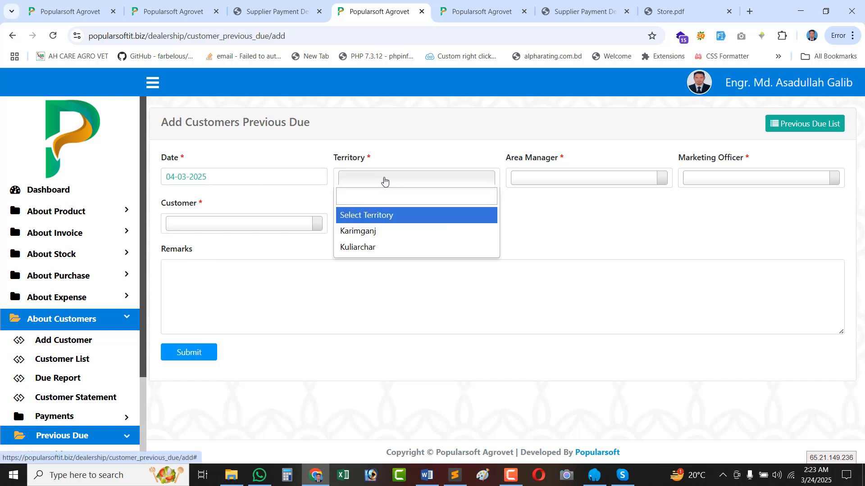
click(379, 232)
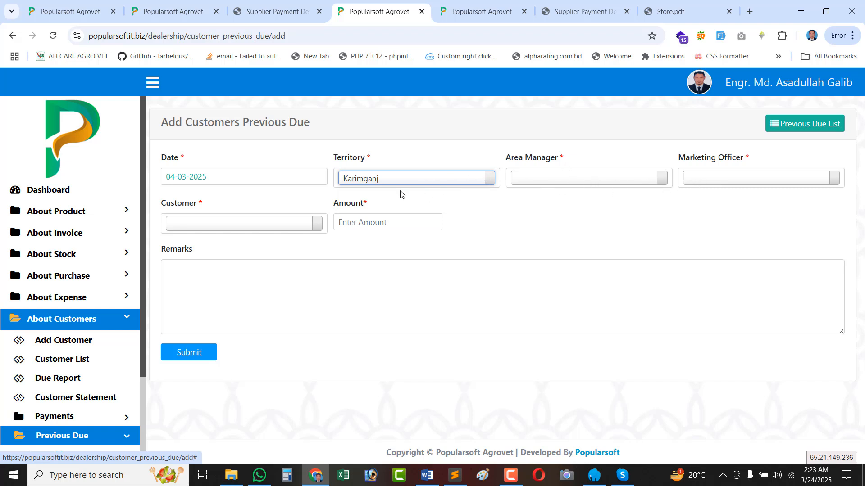
click(538, 176)
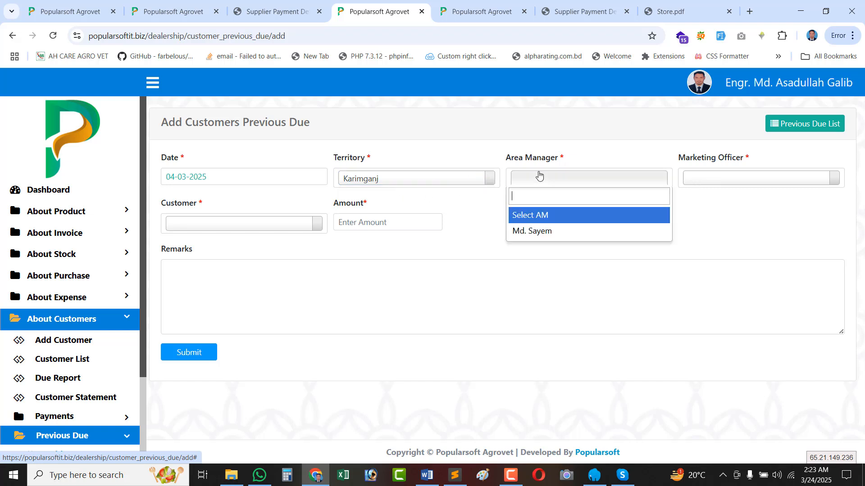
click(534, 232)
click(763, 177)
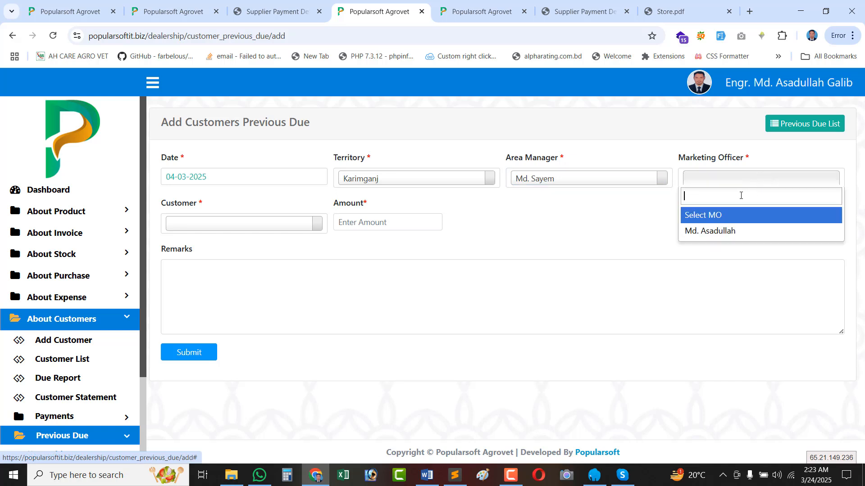
click(716, 231)
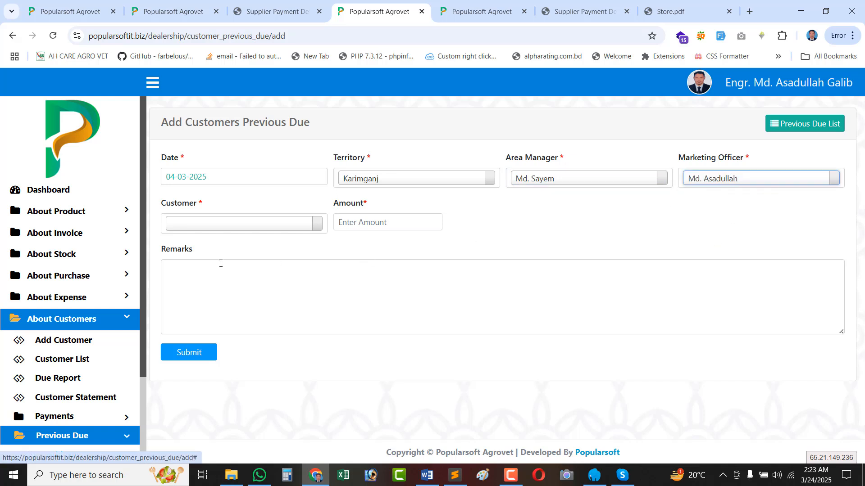
Pick the customer, enter amount 10000 with remark 'Old Transaction', and submit.
click(204, 225)
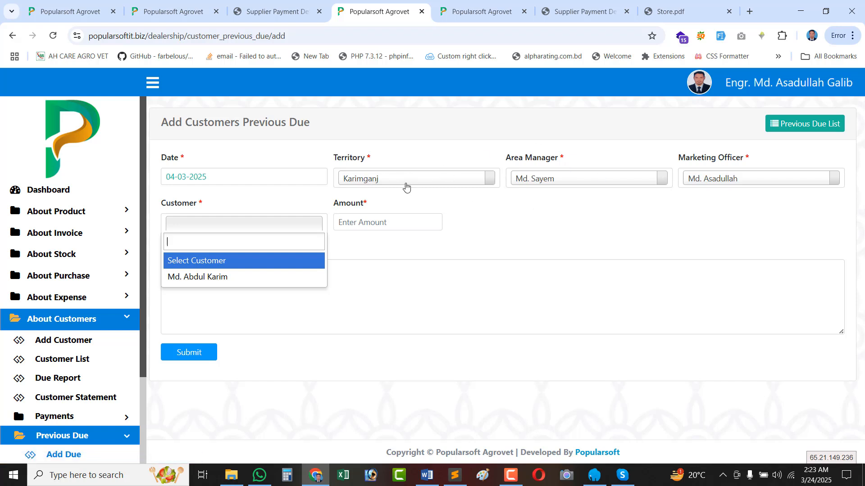
click(201, 276)
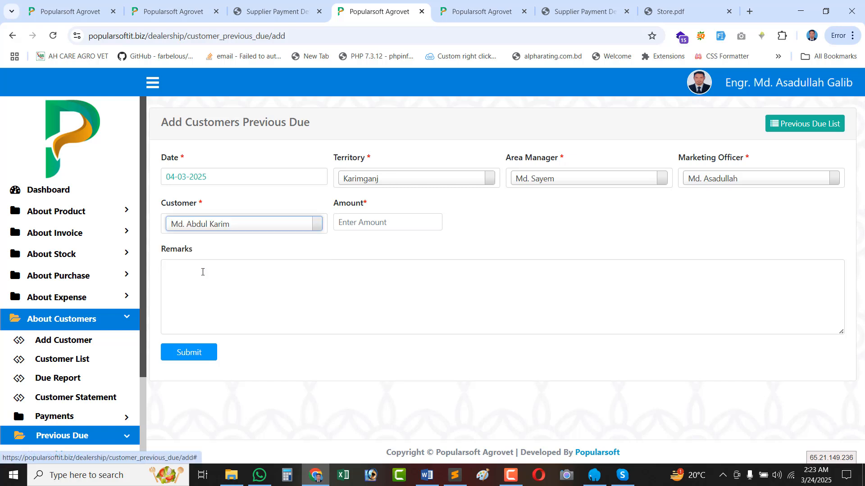
click(349, 219)
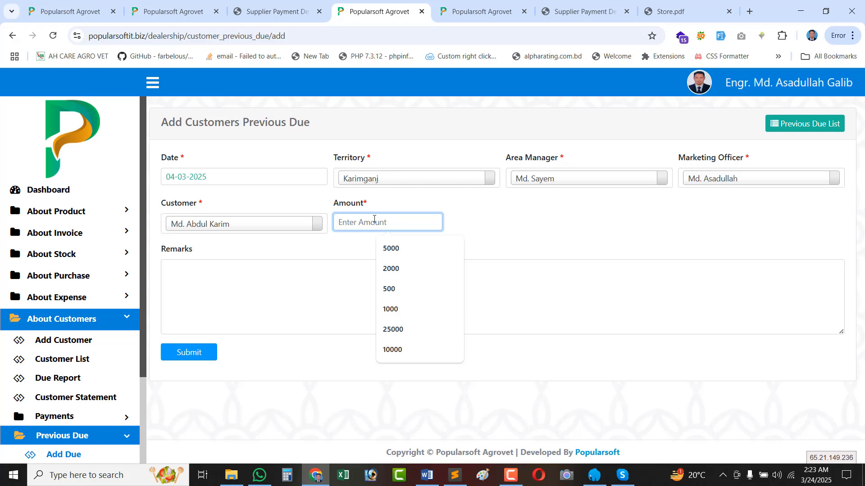
text(10000)
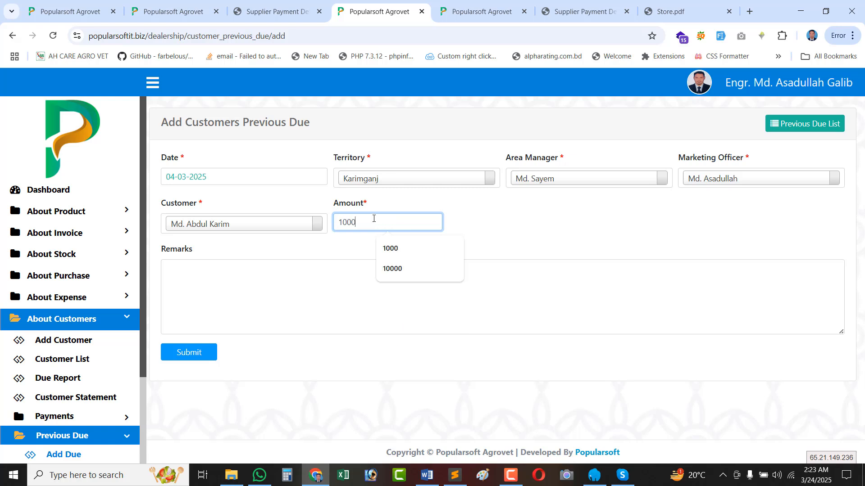
click(251, 284)
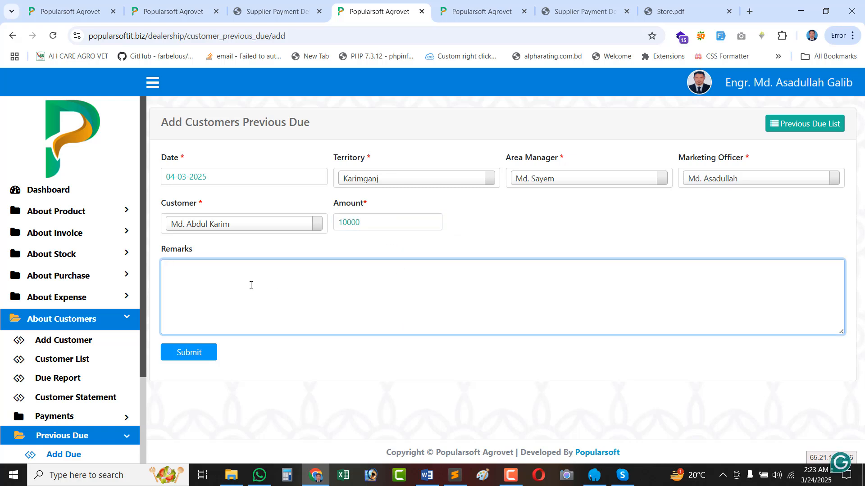
text(O)
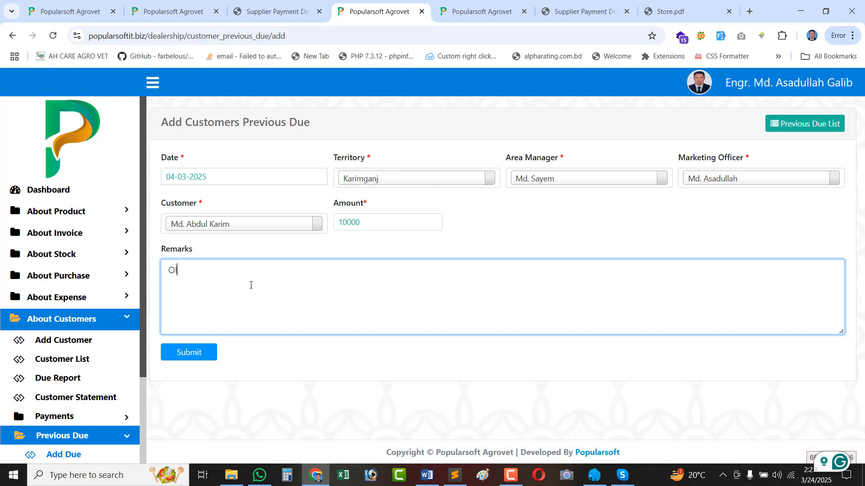
text(ld lo)
key(BackSpace)
key(BackSpace)
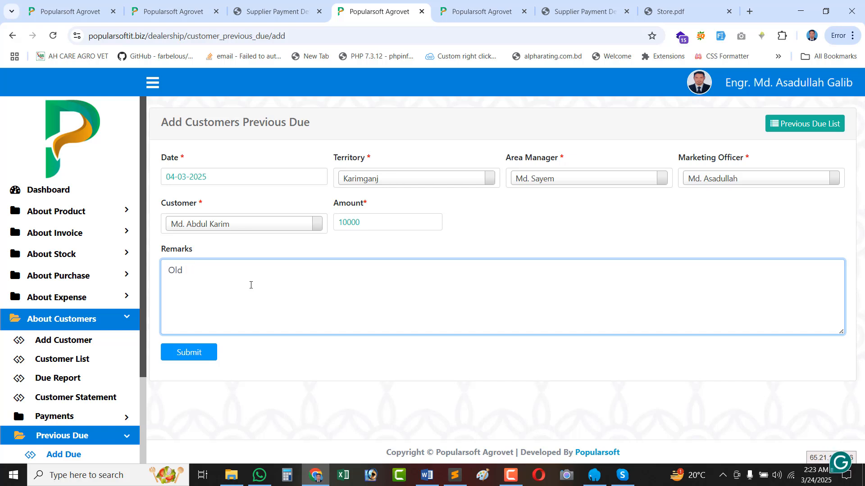
text(Transaction)
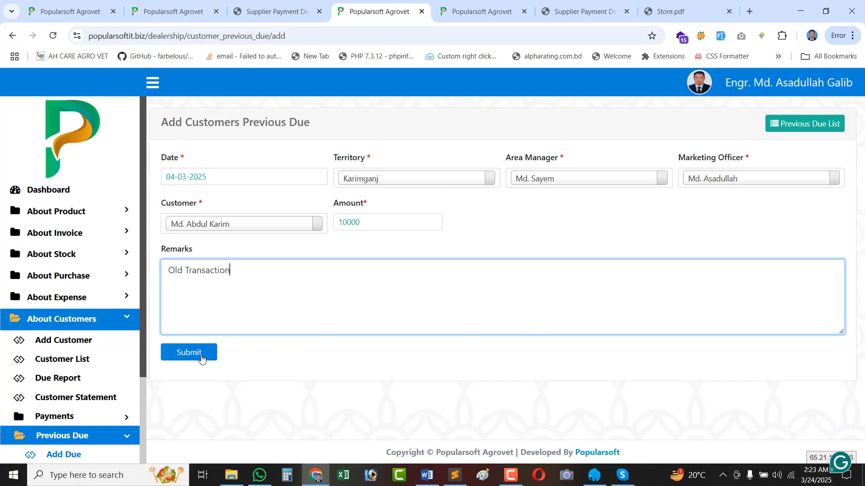
click(202, 357)
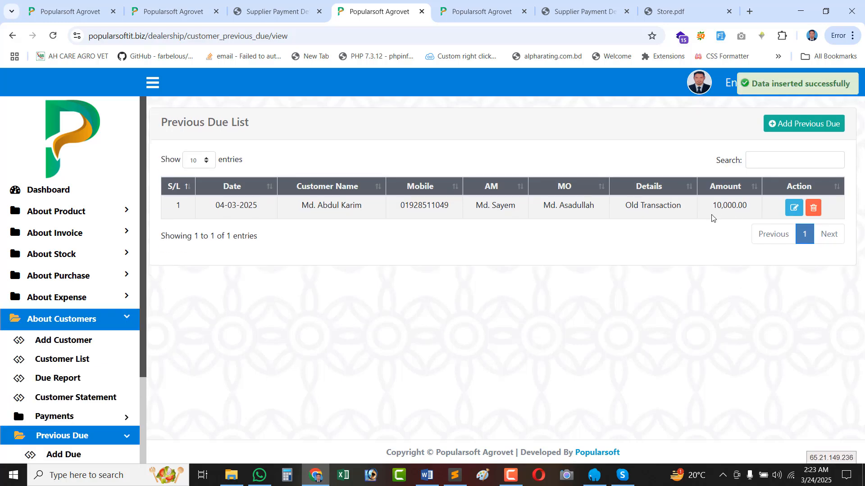
Open the Customer List in a new tab and confirm customer 000001's total and due read 10,000.00.
double_click(720, 209)
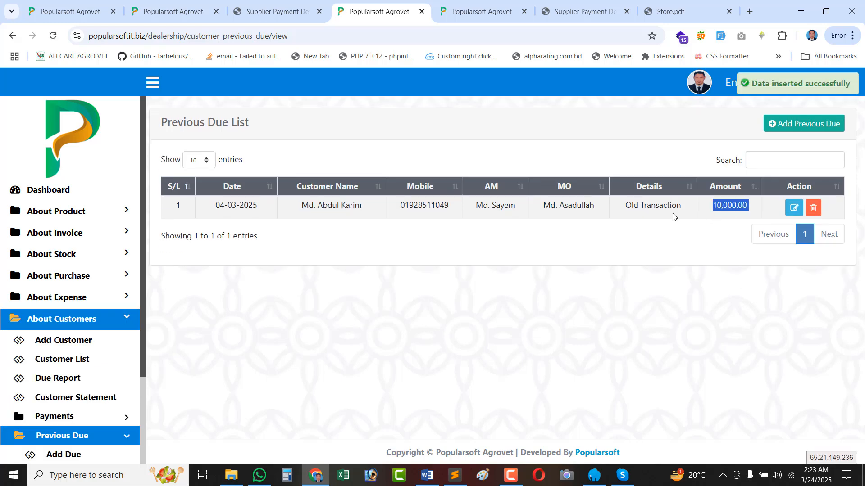
click(712, 210)
scroll(27, 374, down, 3)
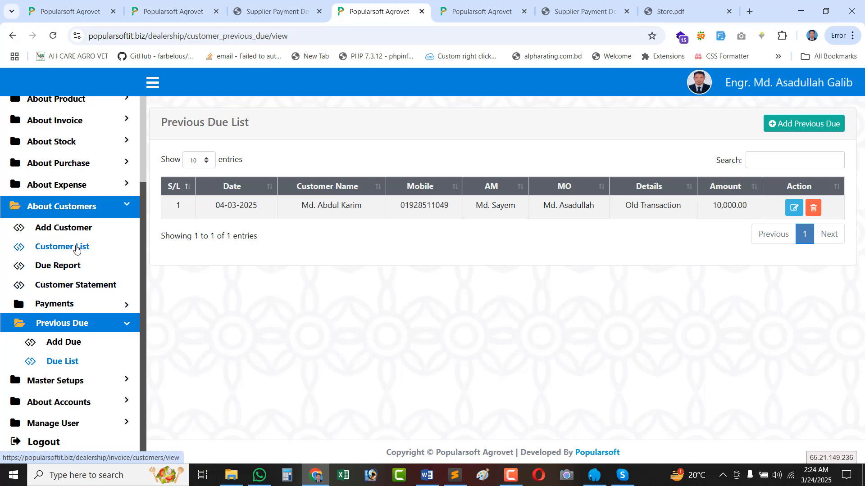
ctrl+click(76, 249)
click(398, 18)
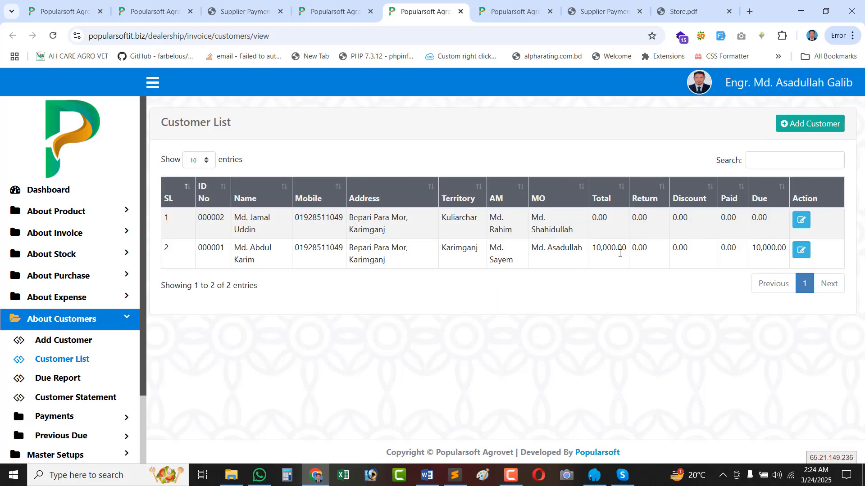
triple_click(265, 251)
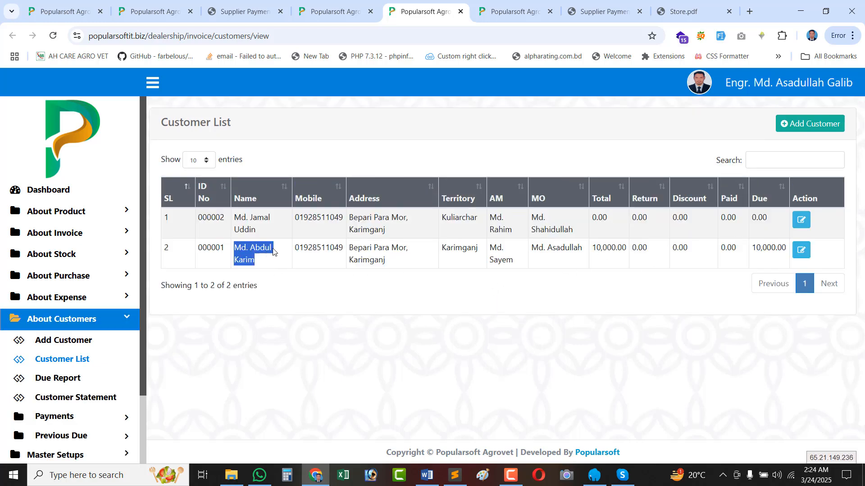
double_click(616, 248)
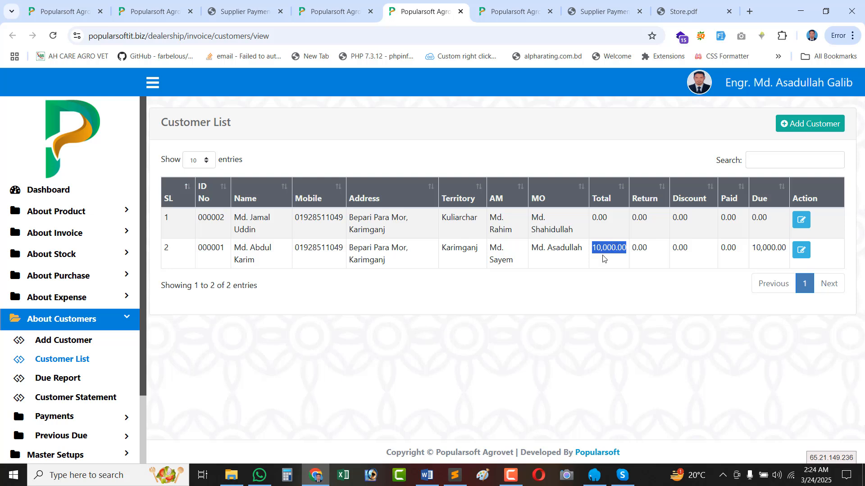
double_click(761, 247)
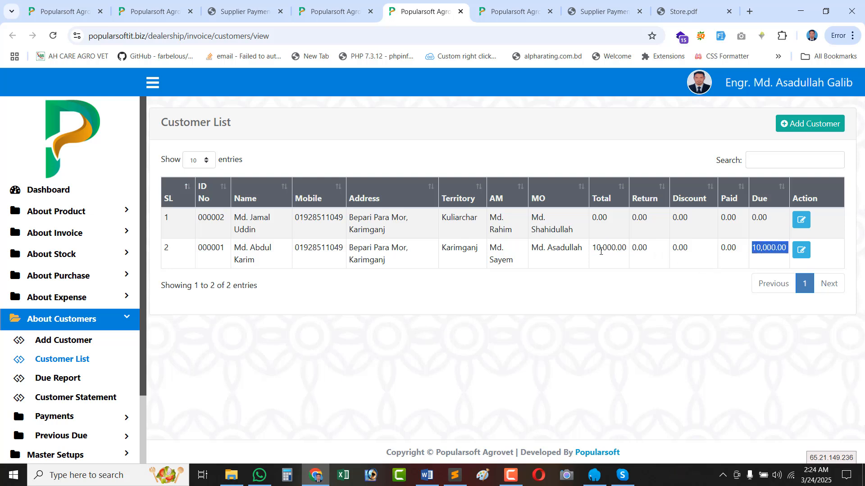
Expand the Payments menu and recheck the customer's 10,000.00 due.
scroll(72, 380, down, 2)
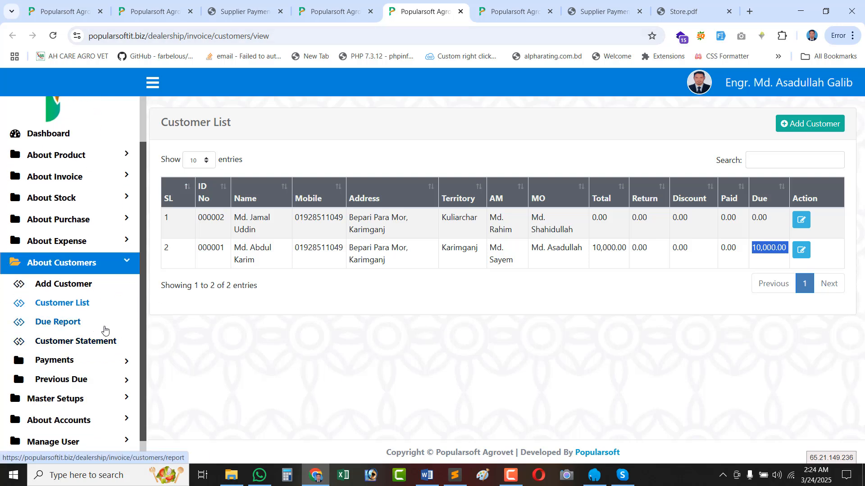
click(68, 365)
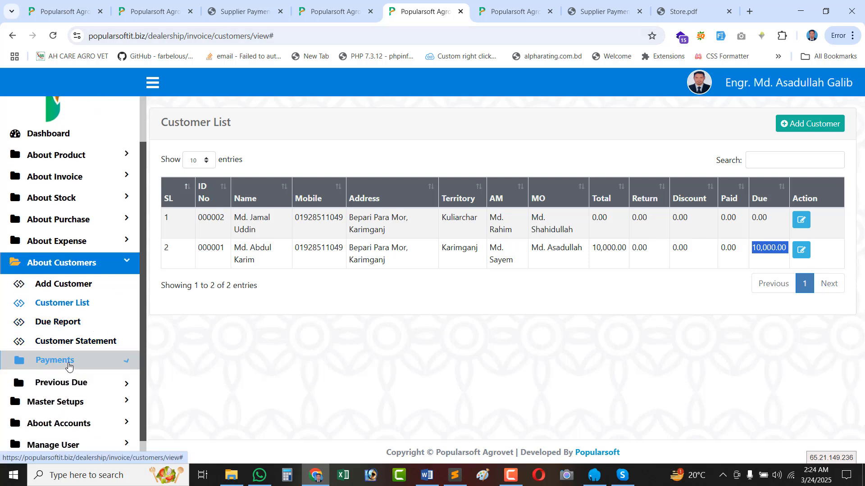
scroll(66, 380, down, 2)
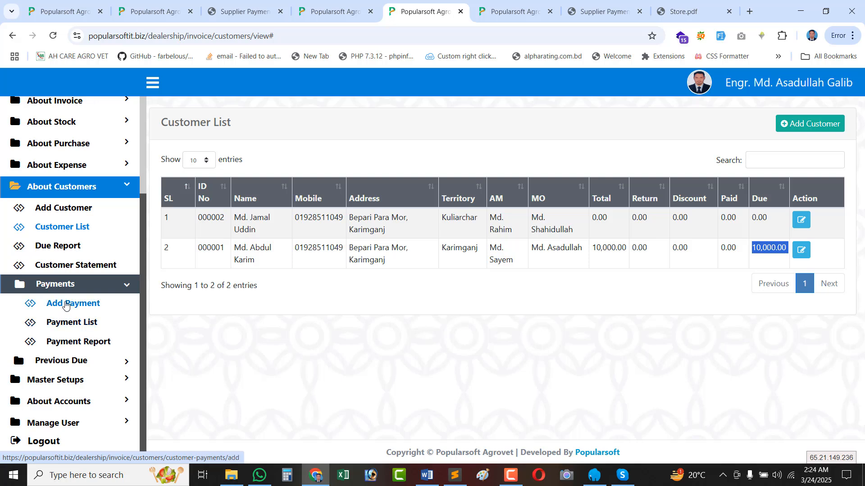
click(87, 343)
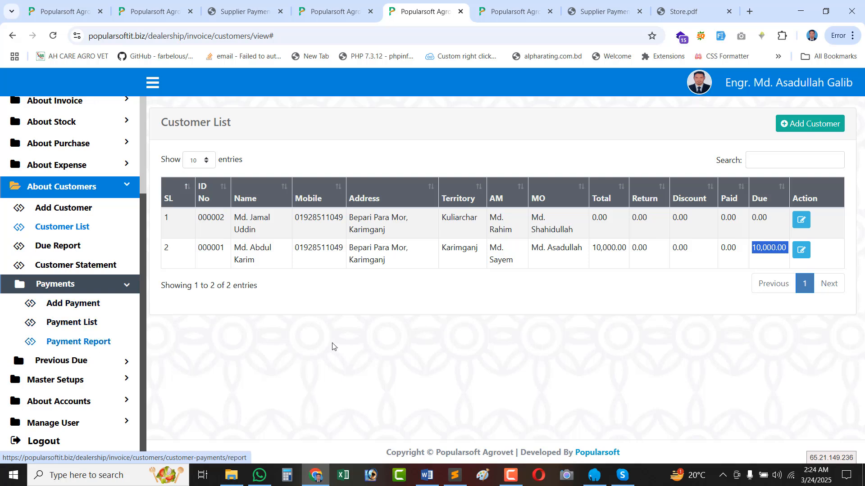
triple_click(759, 247)
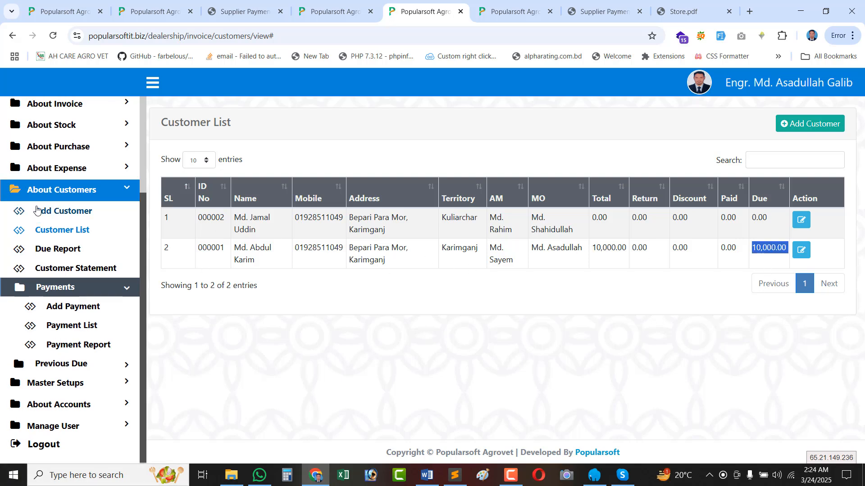
scroll(85, 214, up, 3)
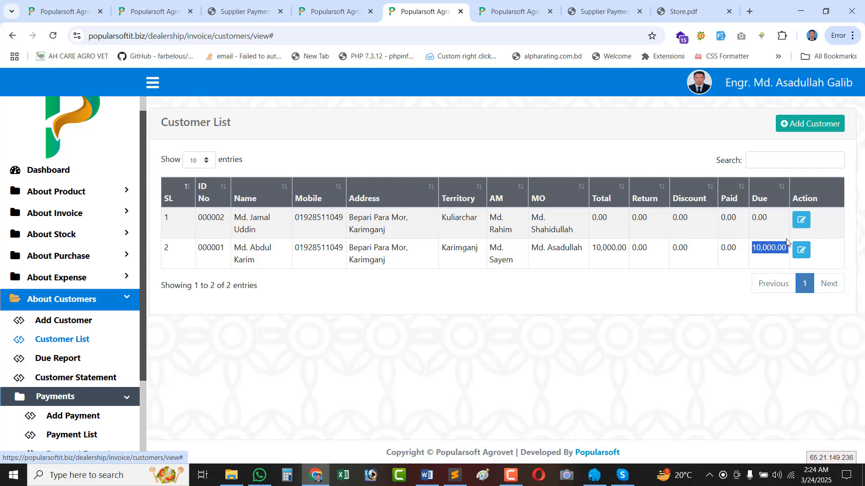
click(745, 255)
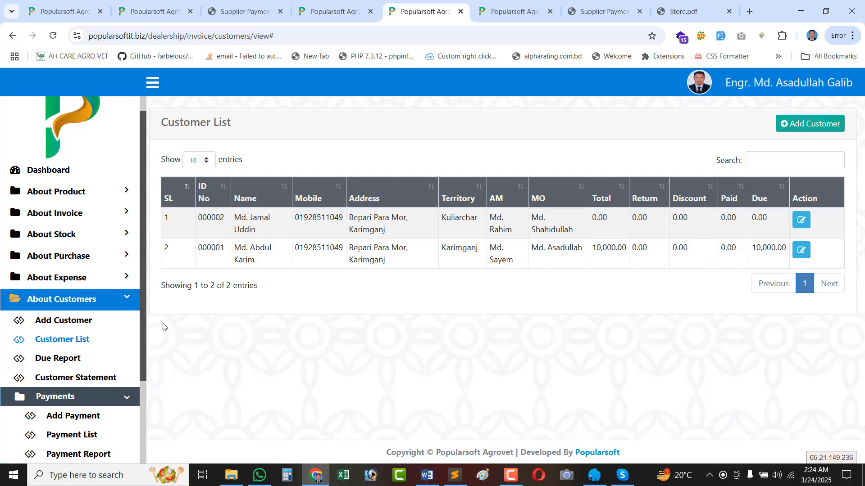
scroll(89, 332, down, 3)
scroll(76, 334, up, 2)
scroll(74, 346, down, 2)
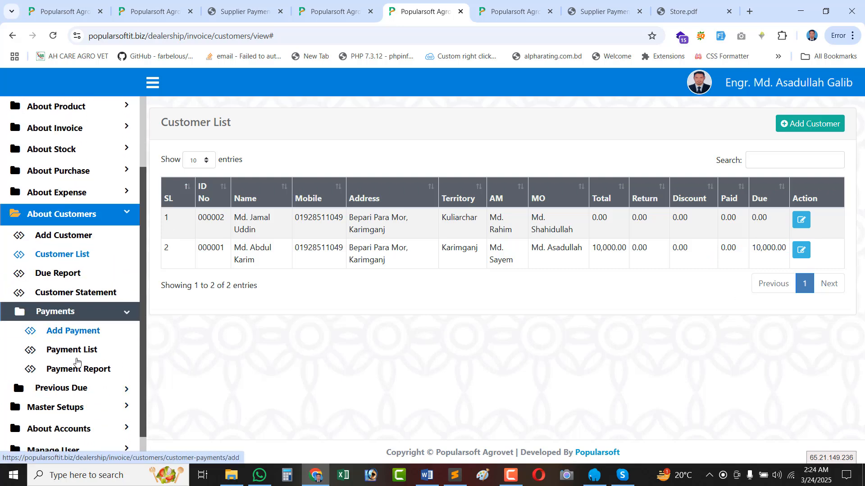
Start a new payment dated 05-03-2025 for the Karimganj customer owing 10,000, with area manager and marketing officer.
click(93, 307)
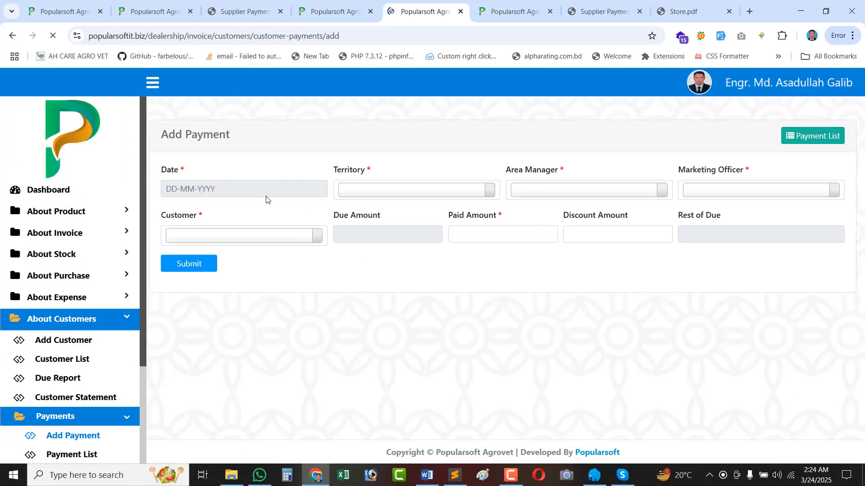
click(218, 176)
click(224, 256)
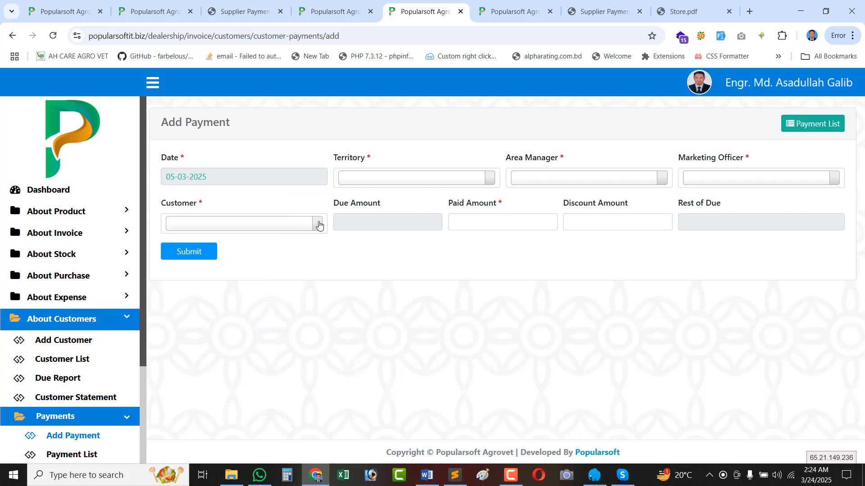
click(384, 181)
click(372, 231)
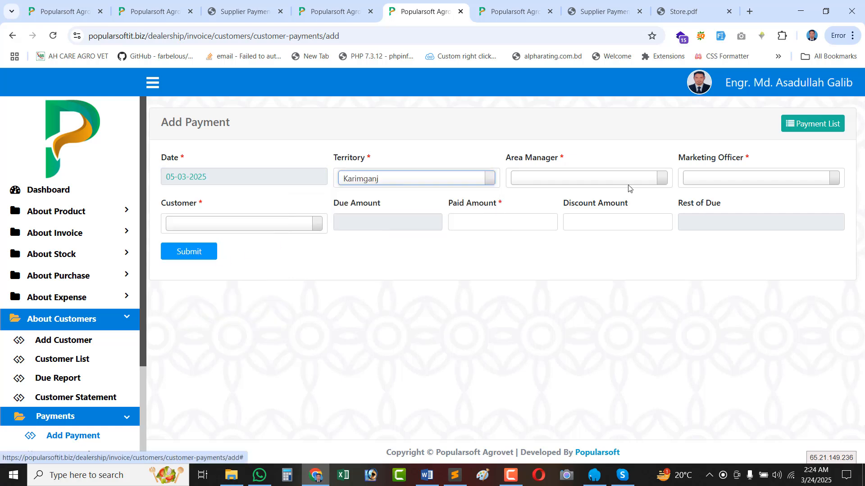
click(614, 177)
click(535, 232)
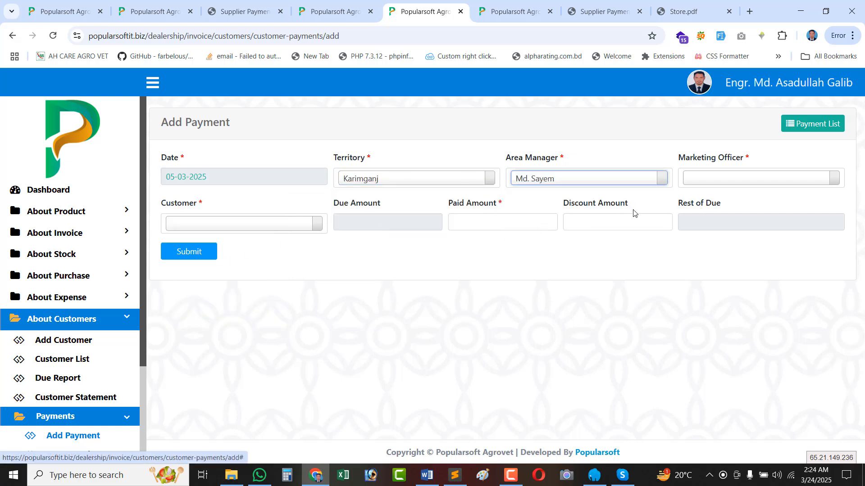
click(770, 176)
click(724, 230)
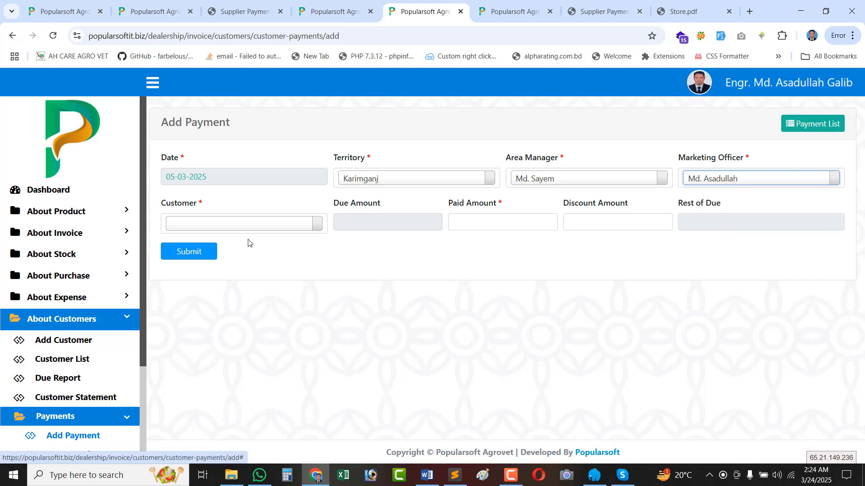
click(236, 225)
click(232, 276)
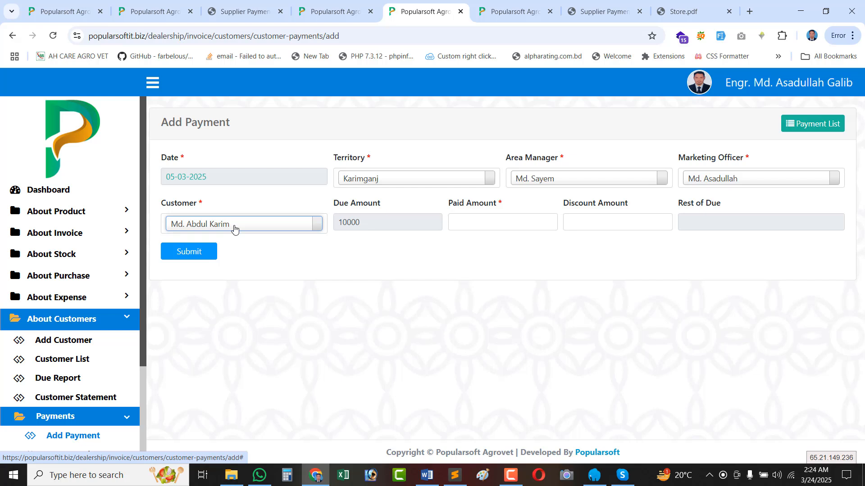
Enter a paid amount of 2500, leaving 7500 as the rest of due.
click(391, 224)
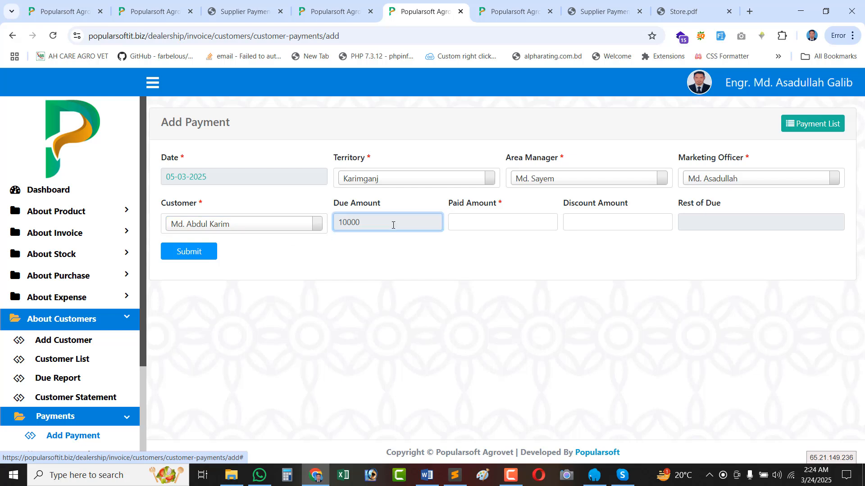
double_click(350, 224)
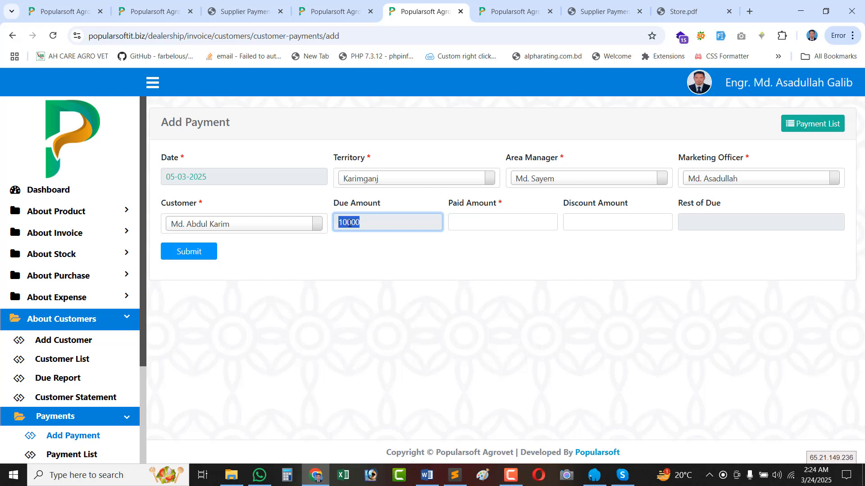
click(452, 220)
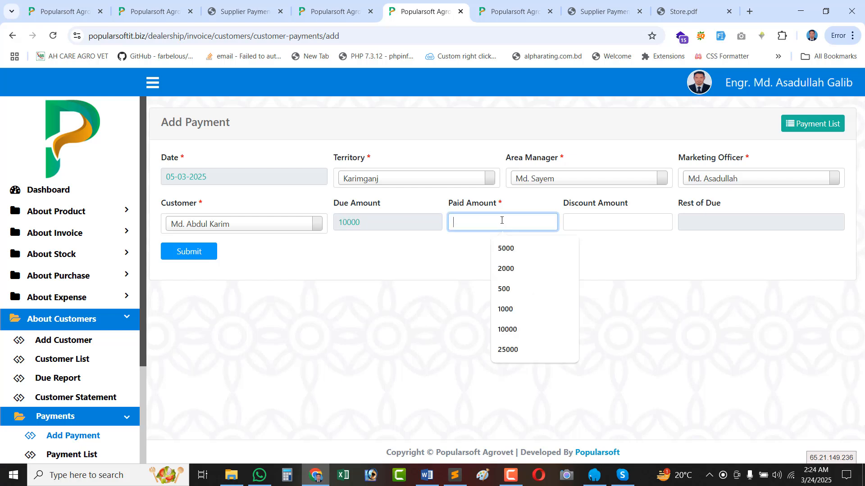
text(2500)
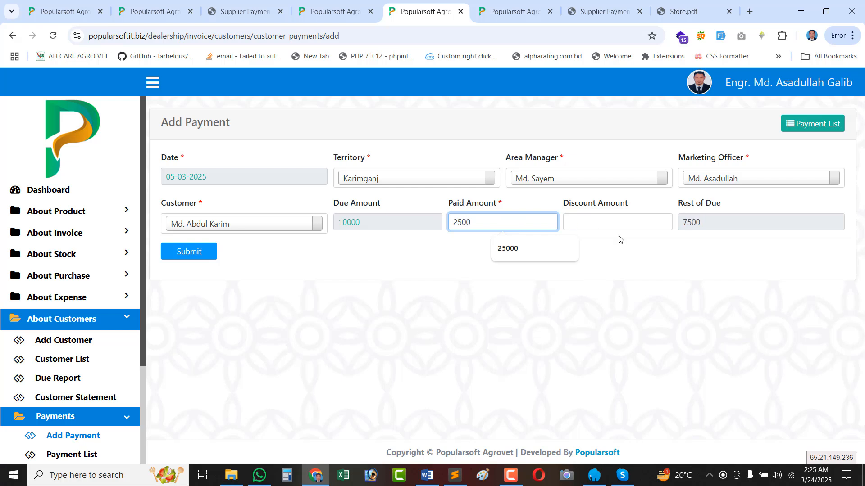
click(689, 238)
double_click(698, 224)
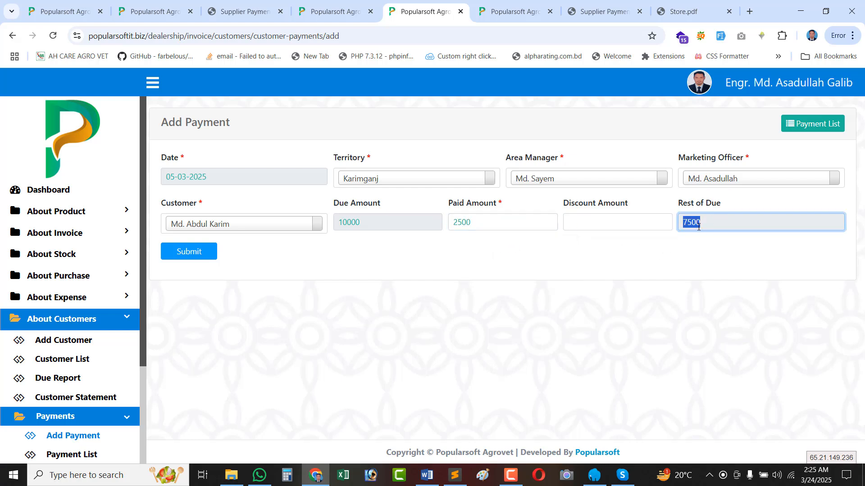
double_click(731, 225)
Try a 20 discount (due drops to 7480), remove it, and submit the payment.
click(575, 223)
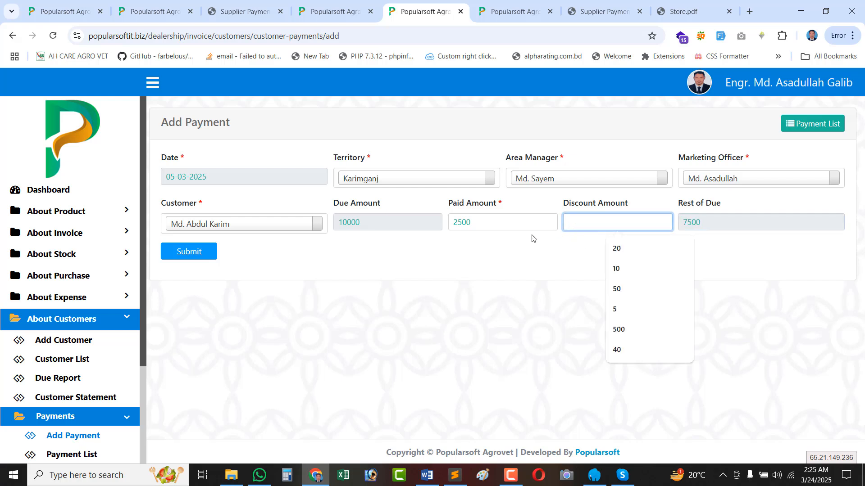
click(617, 250)
double_click(689, 227)
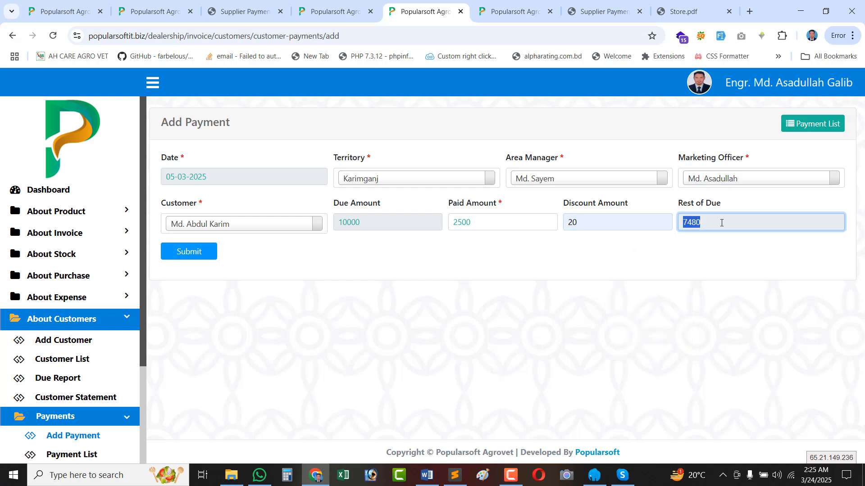
click(612, 223)
double_click(565, 226)
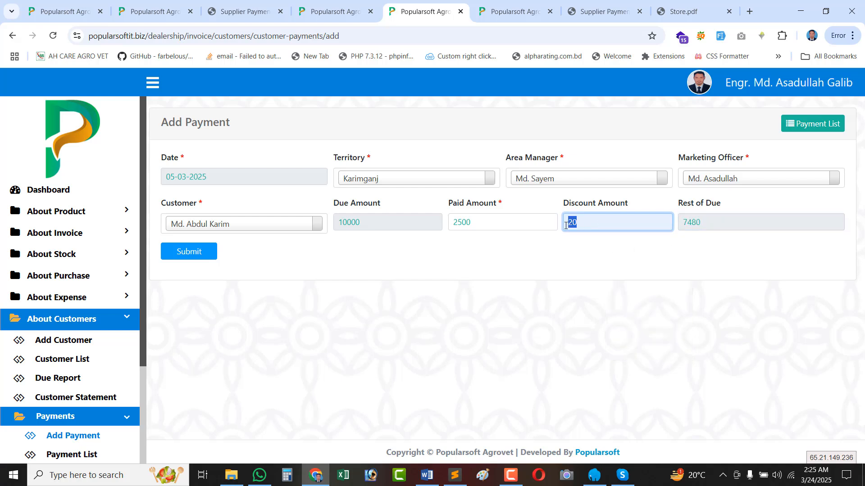
key(BackSpace)
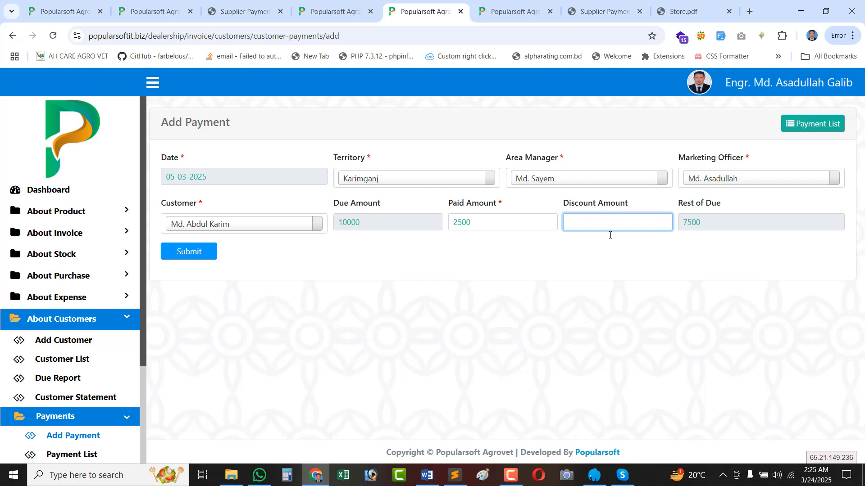
click(197, 250)
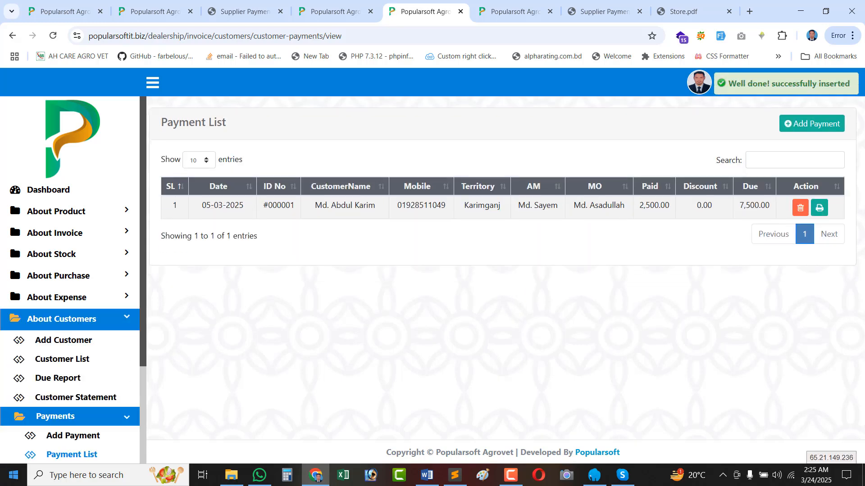
Verify the new Payment List row shows 2,500.00 paid and 7,500.00 remaining due.
triple_click(348, 201)
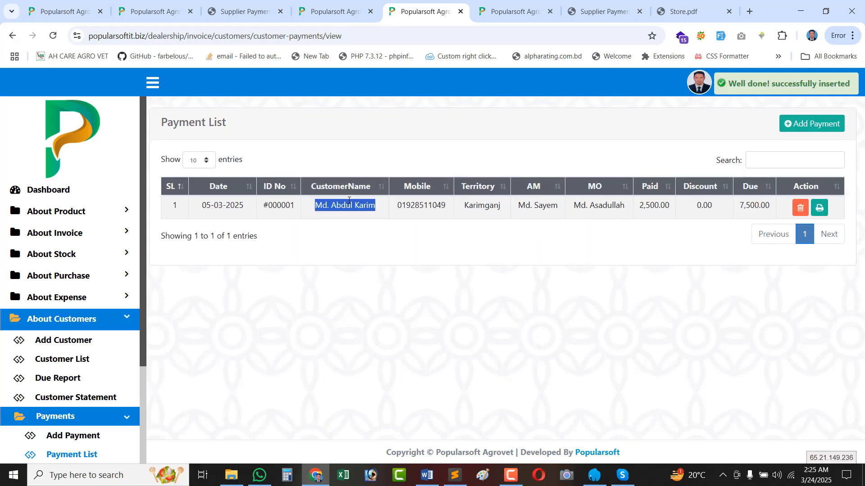
triple_click(670, 215)
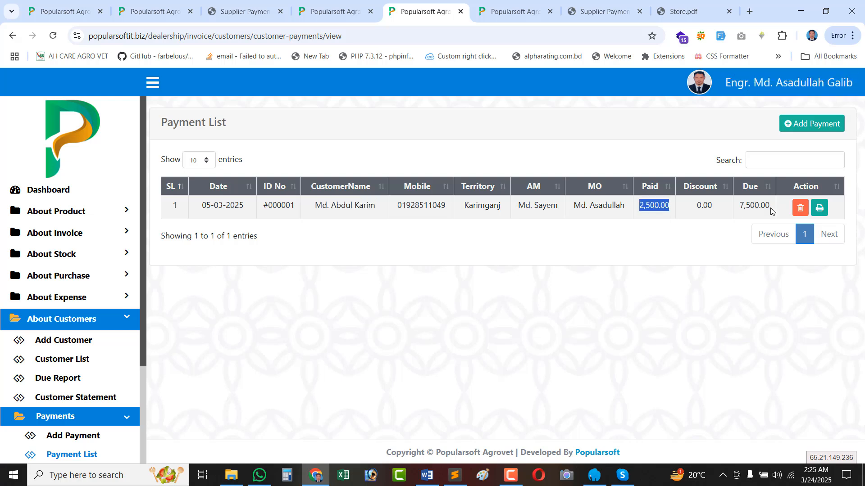
double_click(751, 209)
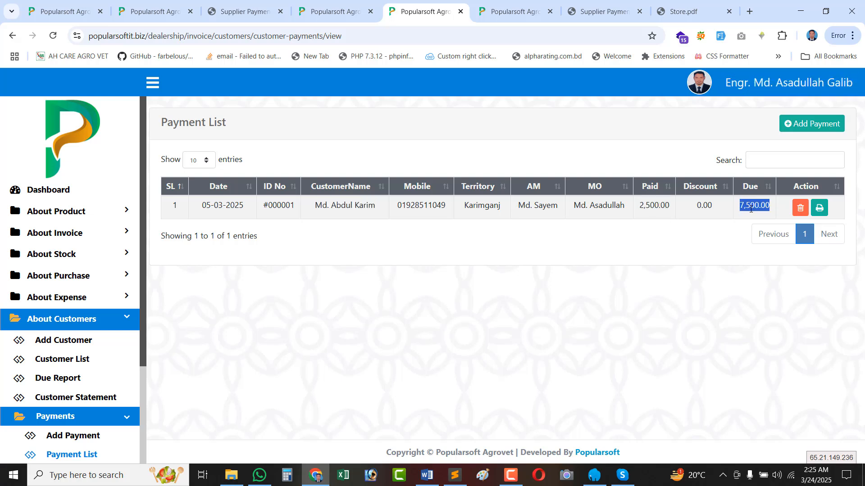
Print the Customer Payment Slip for this payment, review it, and close it.
click(819, 208)
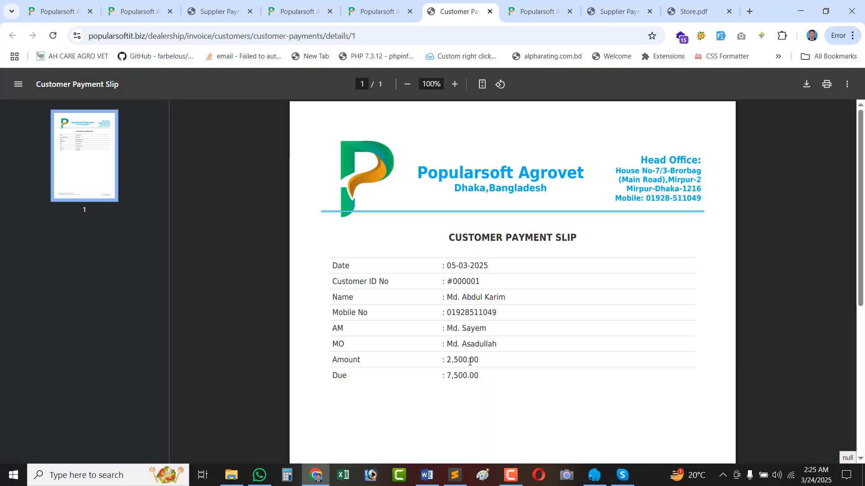
scroll(544, 316, down, 5)
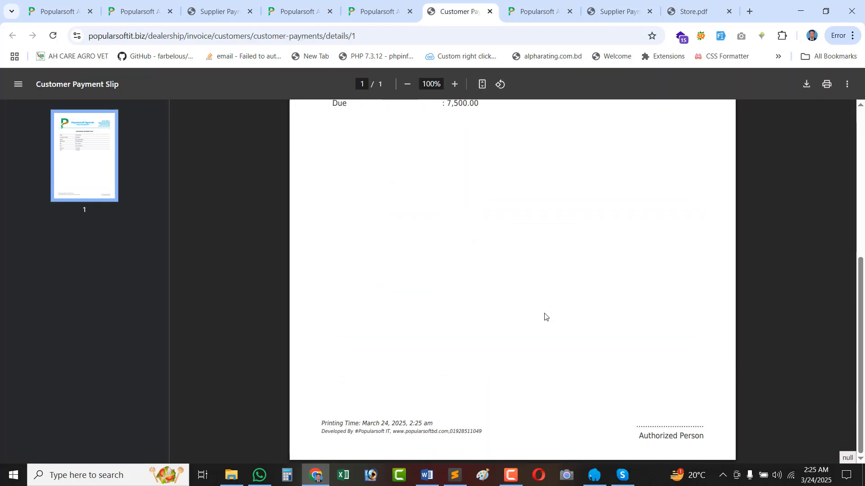
click(490, 12)
click(511, 475)
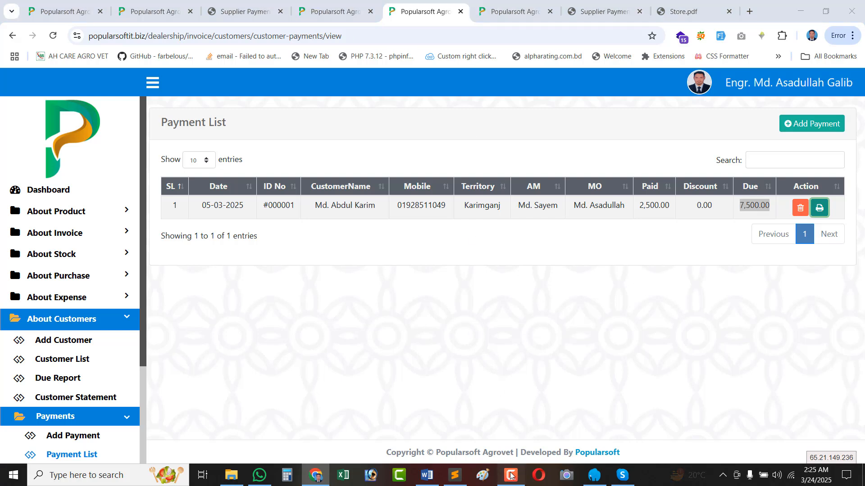
click(501, 322)
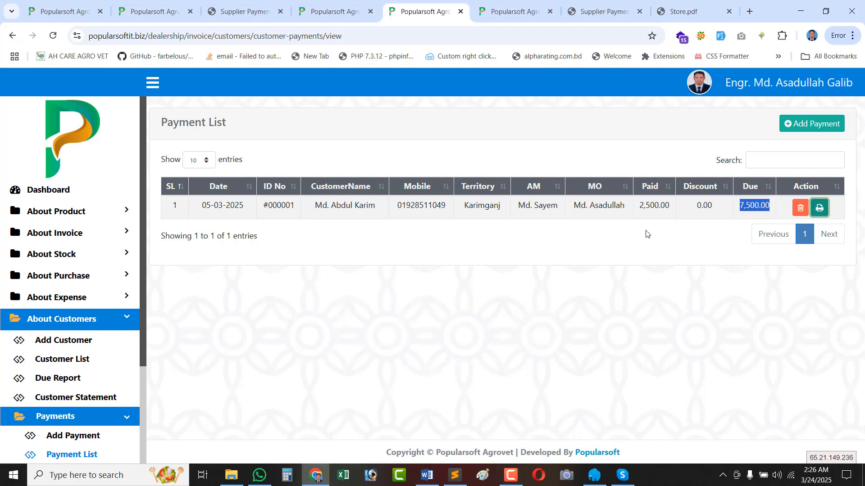
Check customer 000001 in the Customer List: 10,000.00 total, 2,500.00 paid, 7,500.00 due.
click(60, 360)
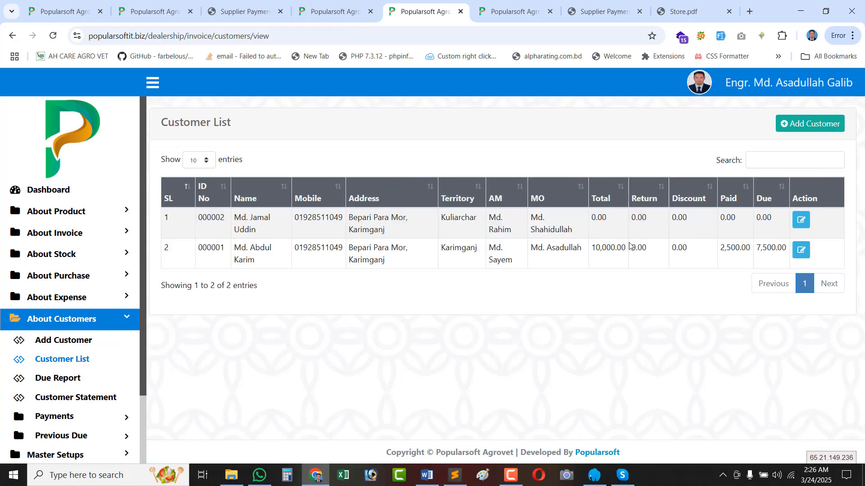
double_click(610, 249)
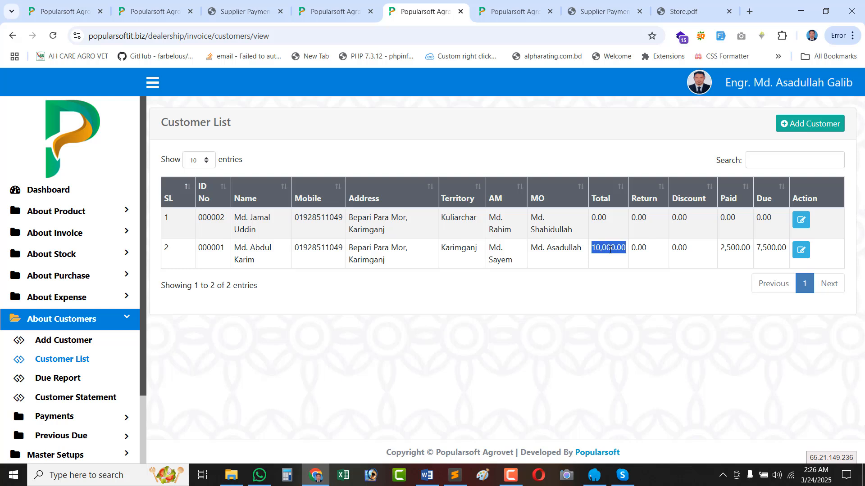
double_click(731, 250)
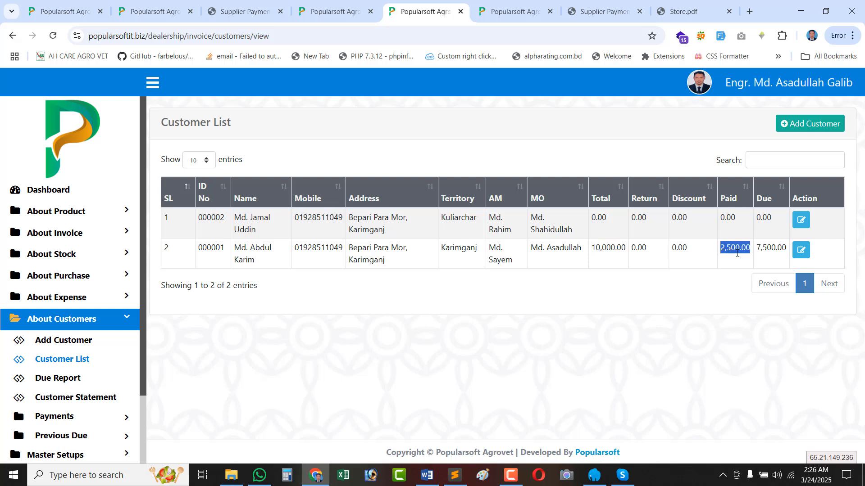
double_click(767, 250)
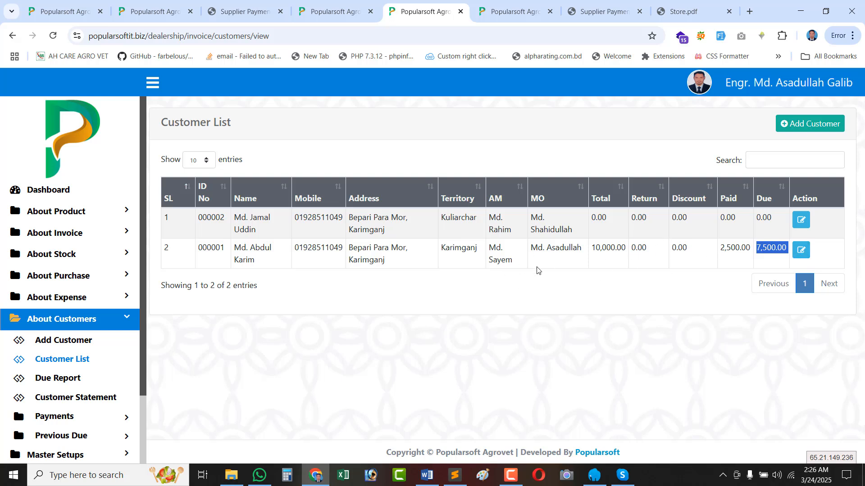
Run the Due Report from 01-03-2025 to 24-03-2025.
click(55, 380)
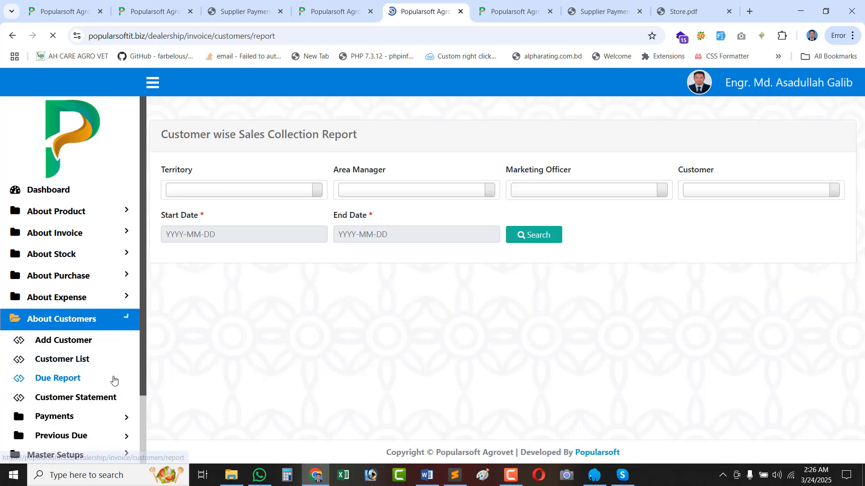
click(216, 224)
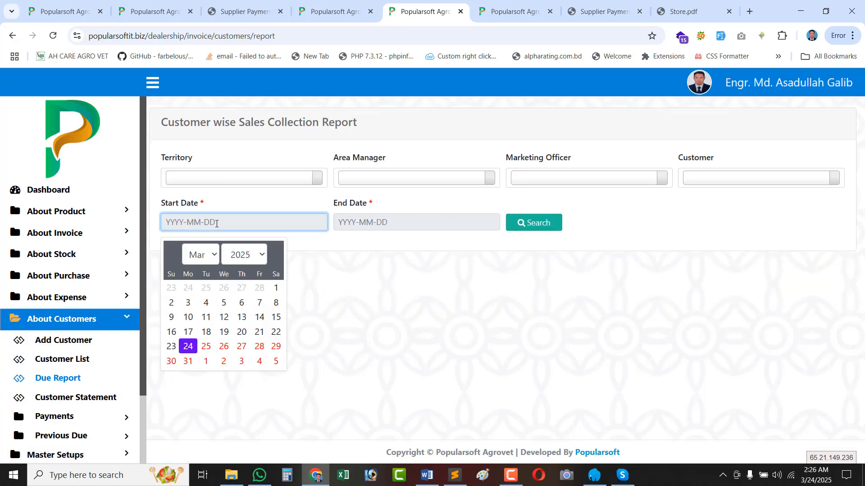
click(276, 289)
click(410, 227)
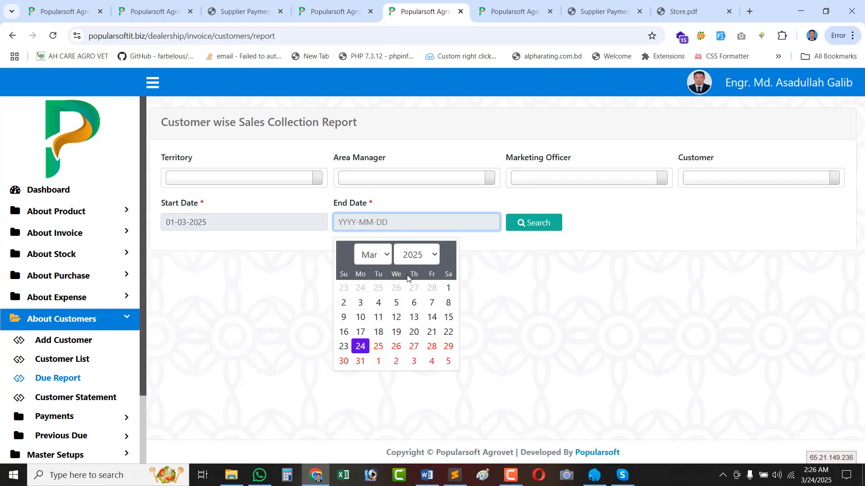
click(363, 348)
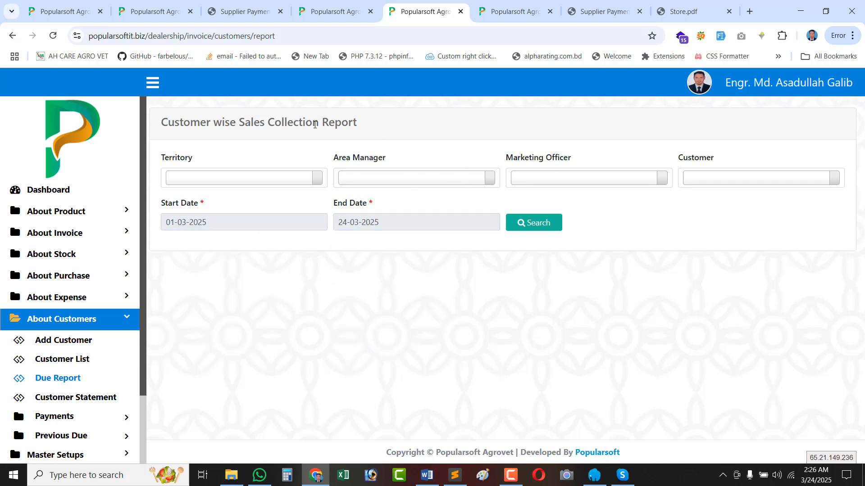
click(540, 227)
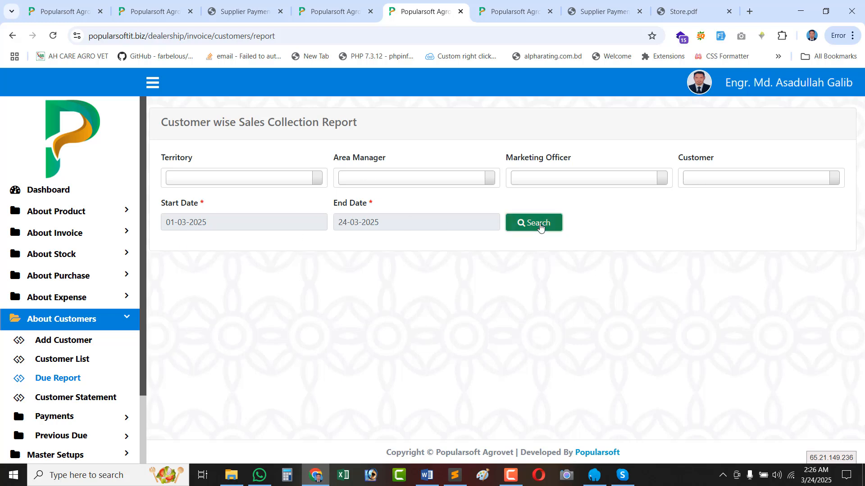
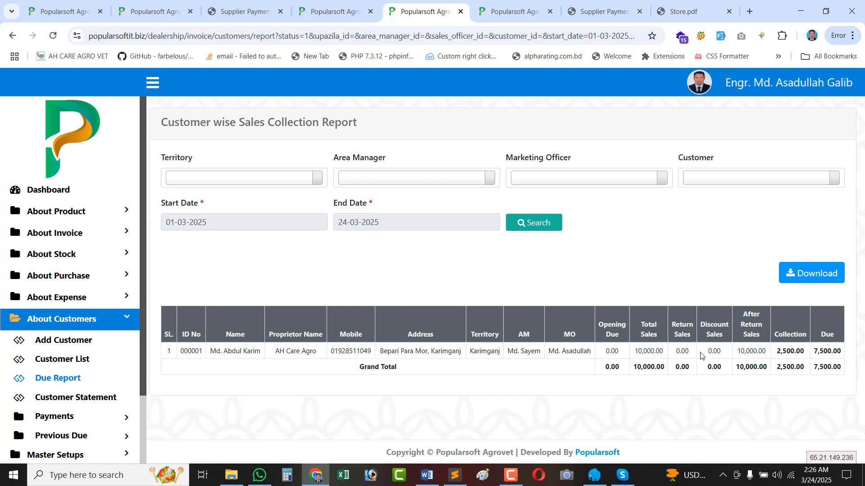
Review the due report row: customer name, area manager, total sales 10,000.00 and opening due 0.00.
double_click(645, 353)
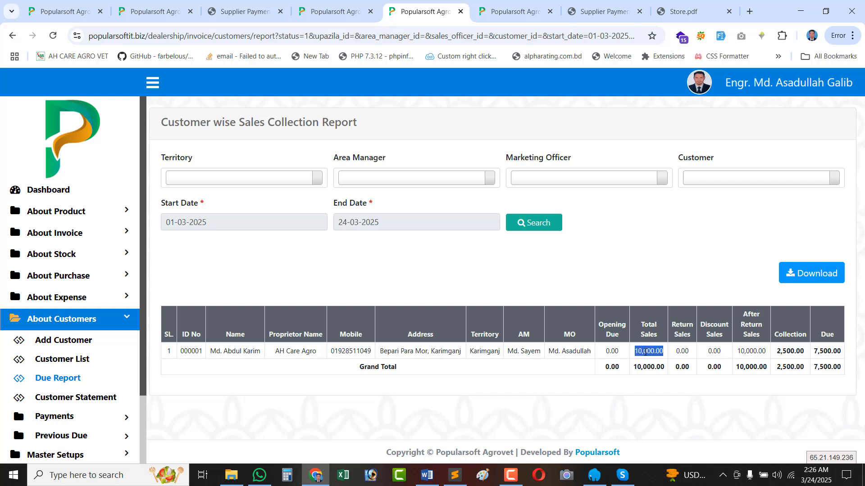
triple_click(231, 353)
drag(538, 349, 507, 352)
click(224, 352)
triple_click(224, 353)
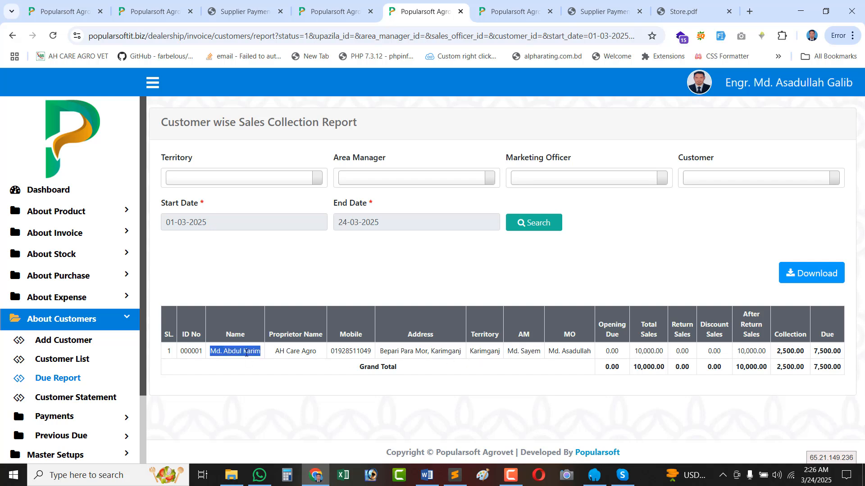
double_click(647, 356)
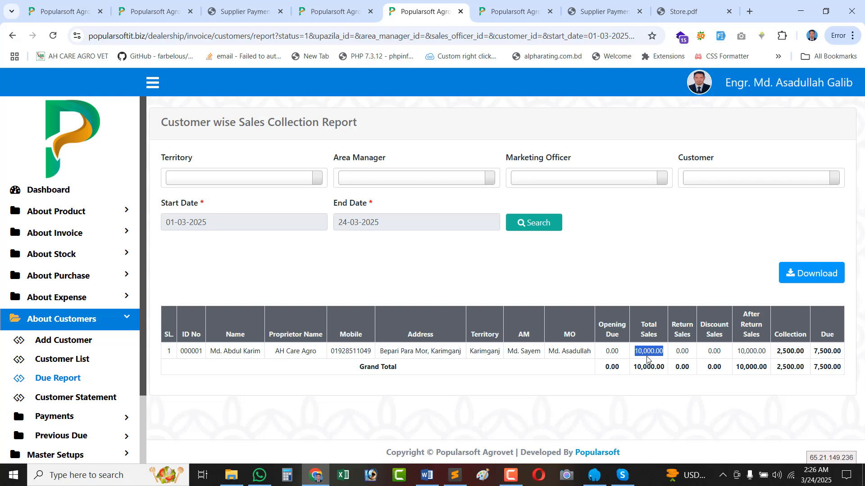
double_click(612, 352)
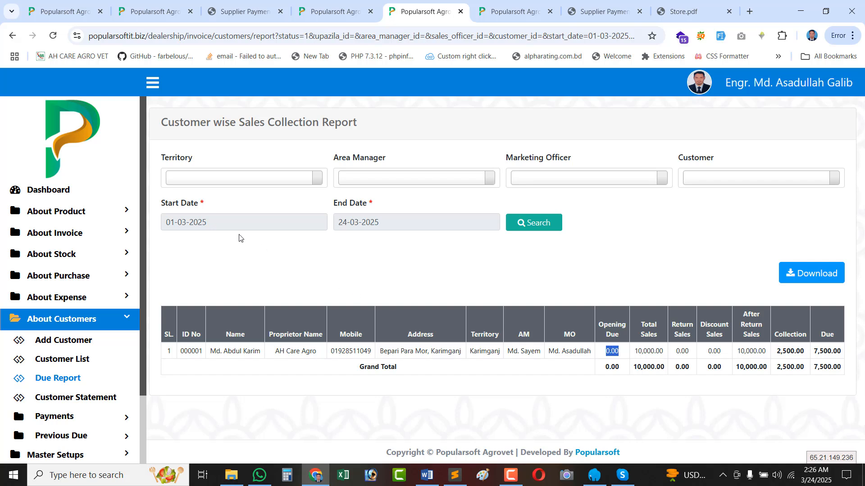
click(225, 223)
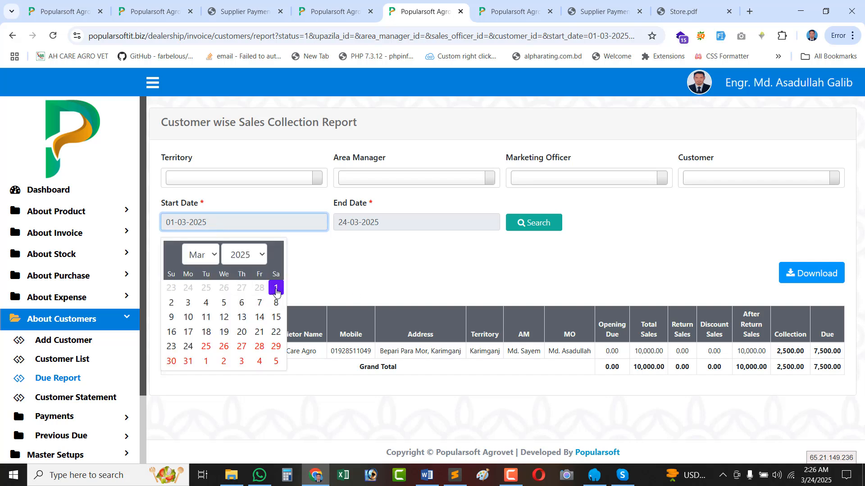
double_click(612, 350)
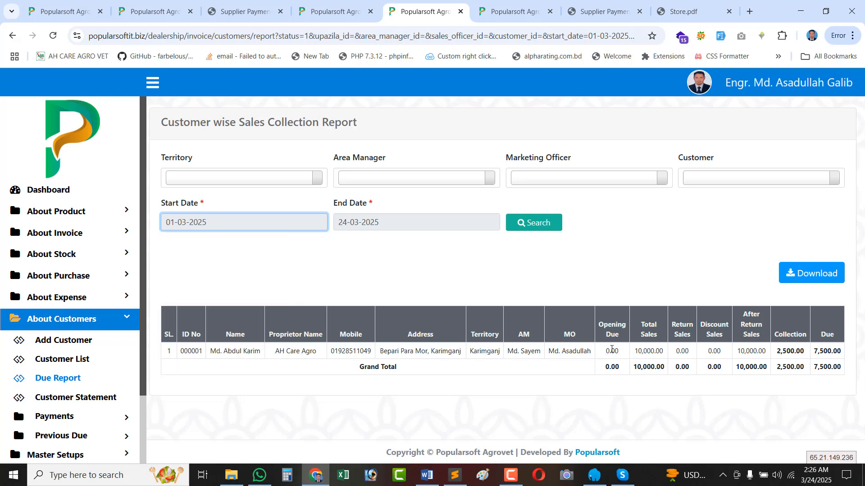
click(230, 221)
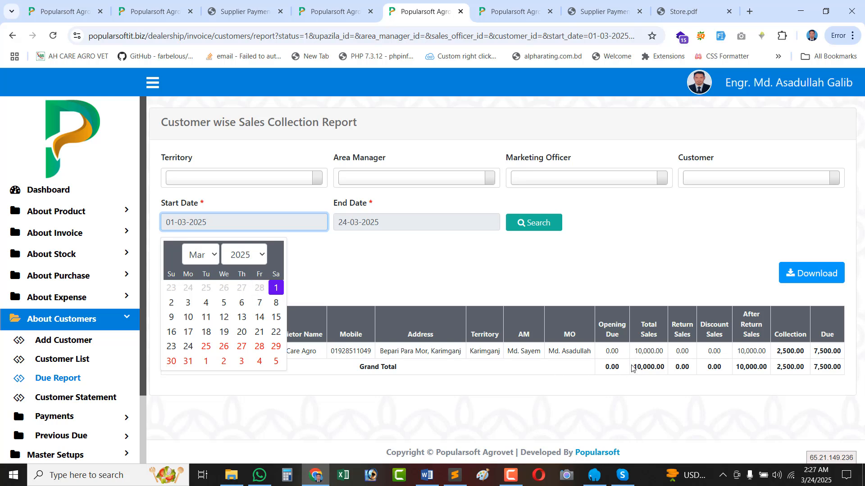
double_click(612, 350)
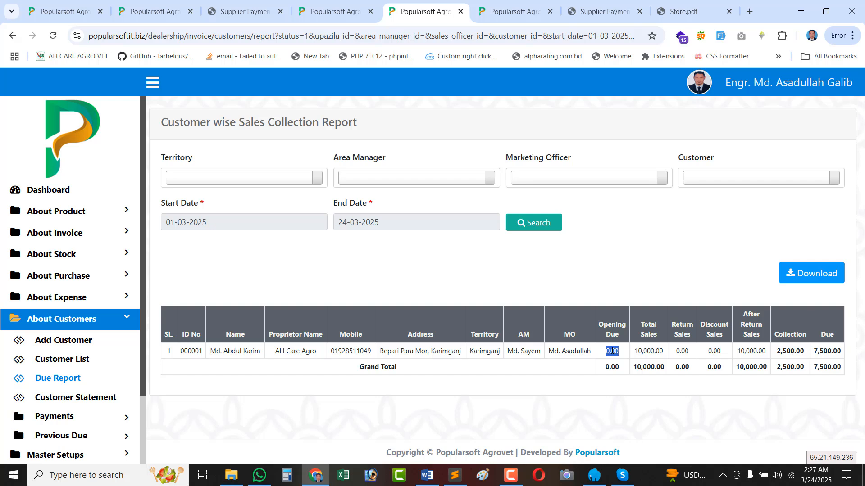
Check return, discount, after-return sales, collection 2,500.00 and due 7,500.00, then download the report PDF.
double_click(650, 350)
double_click(641, 351)
double_click(680, 352)
click(725, 350)
double_click(717, 351)
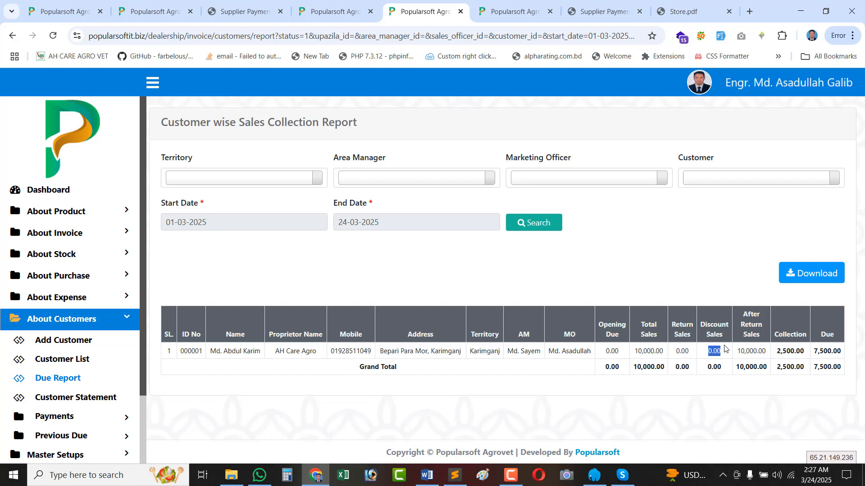
double_click(754, 353)
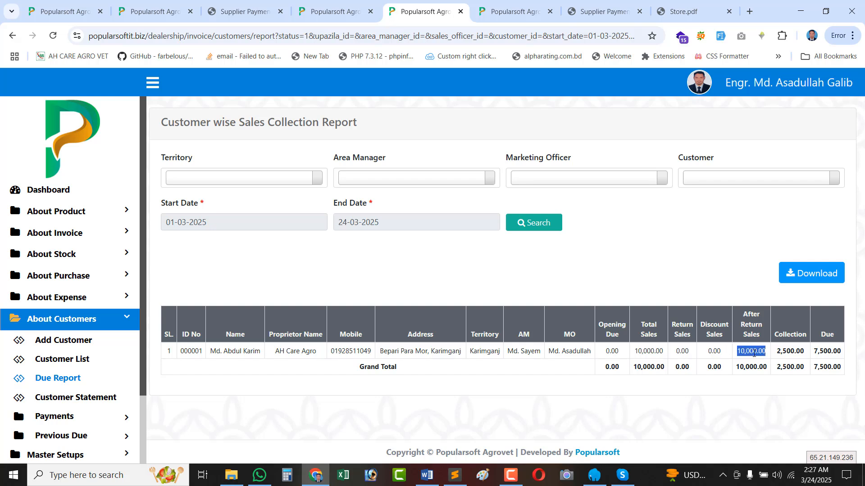
double_click(644, 353)
click(741, 351)
double_click(741, 351)
double_click(790, 353)
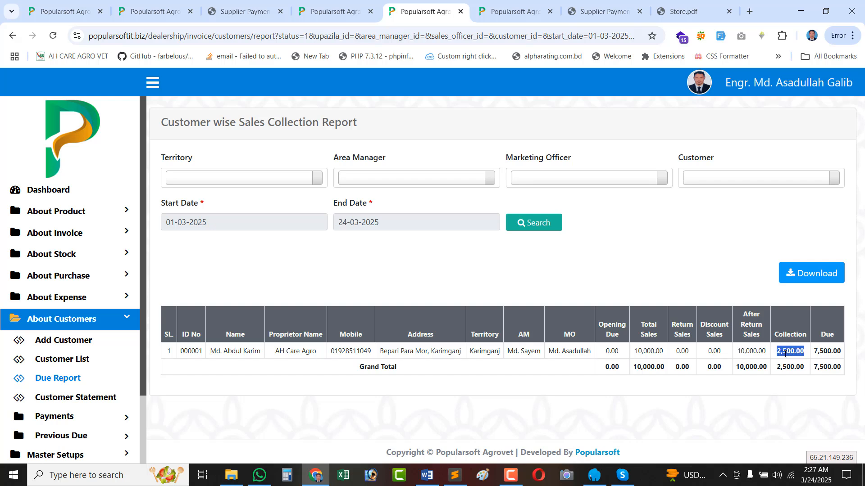
double_click(836, 354)
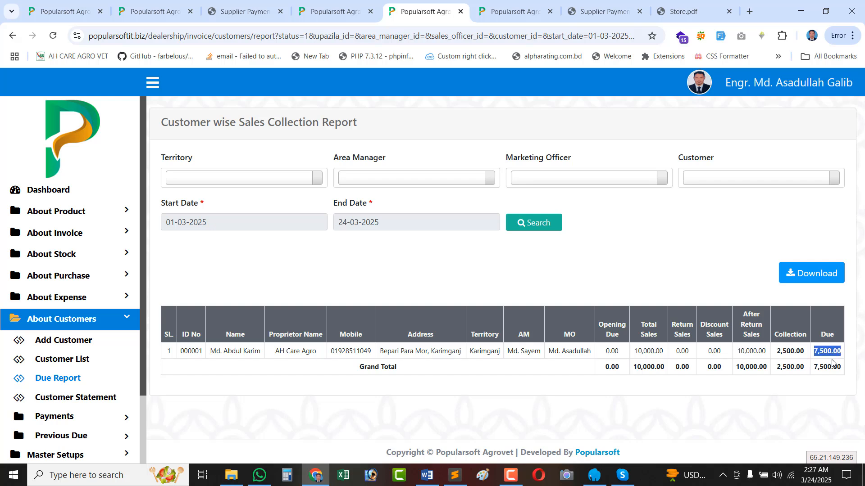
click(796, 279)
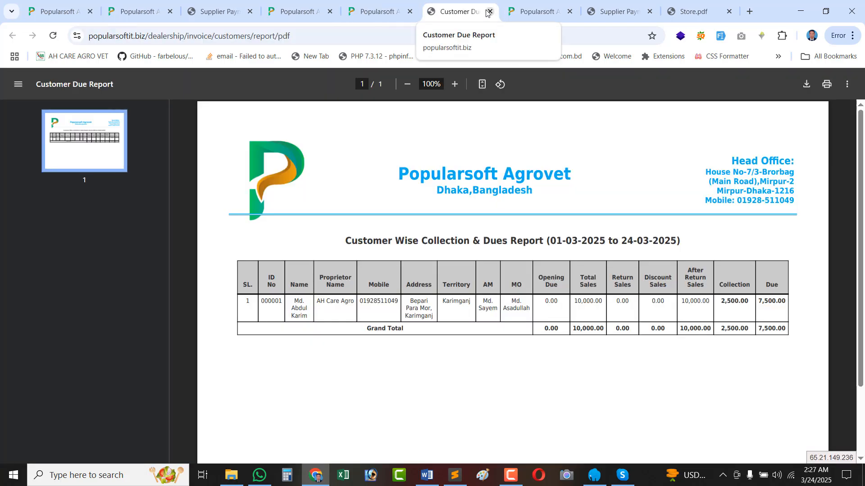
click(489, 12)
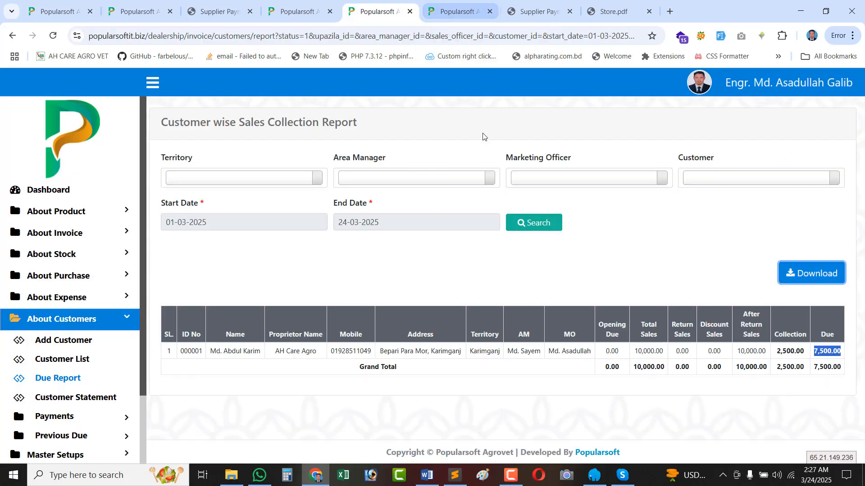
Filter the report to territory Karimganj with its area manager and marketing officer, leaving customer unset.
click(239, 181)
click(224, 232)
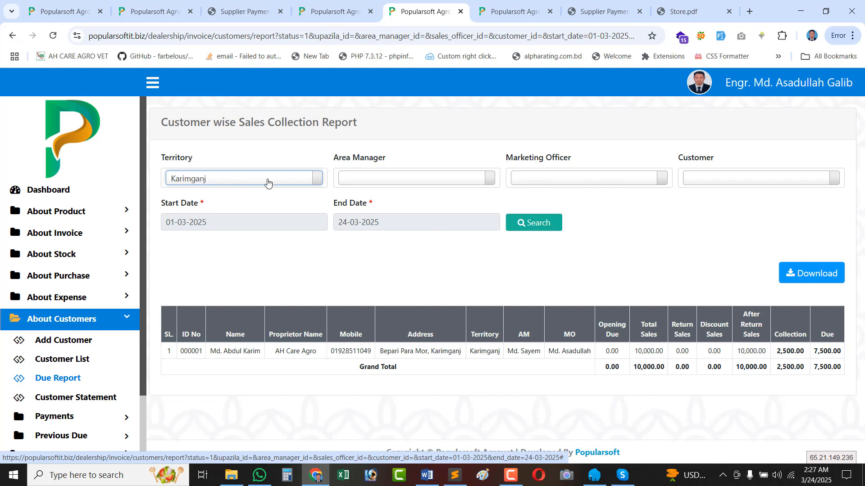
click(397, 180)
click(367, 231)
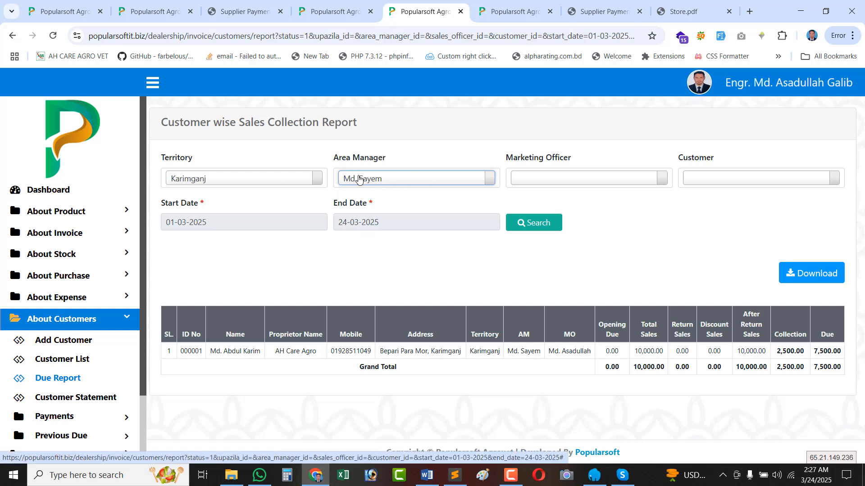
click(560, 183)
click(536, 229)
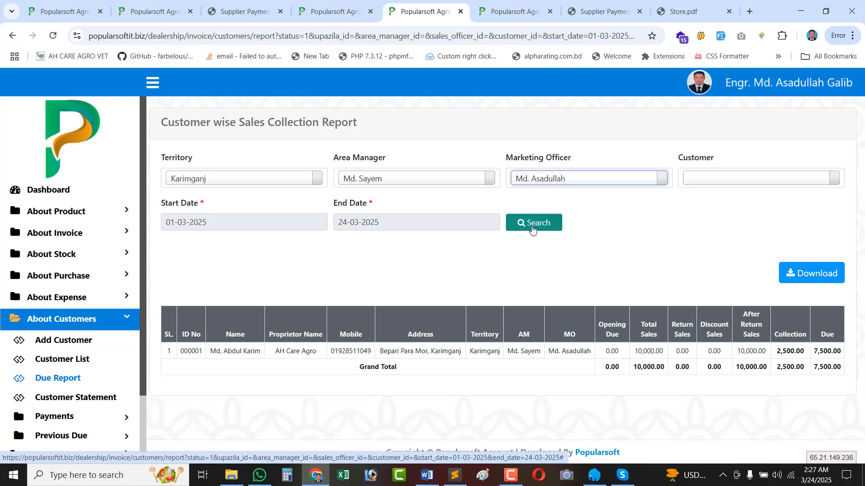
click(736, 179)
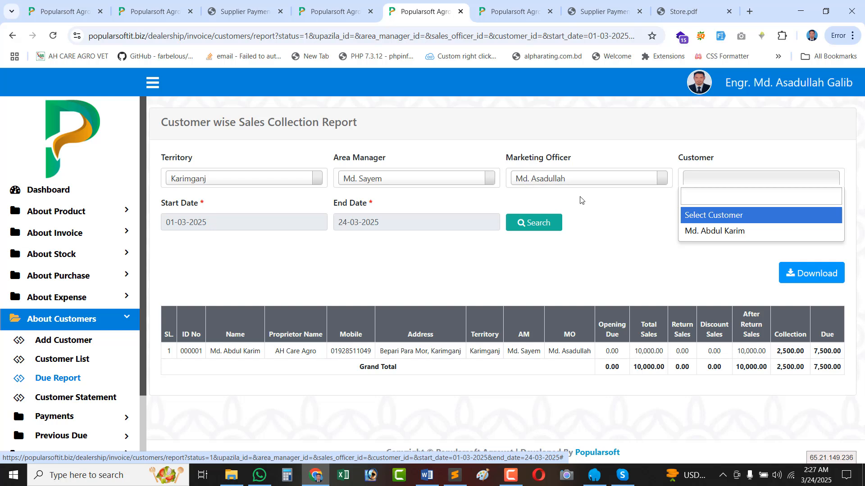
click(636, 220)
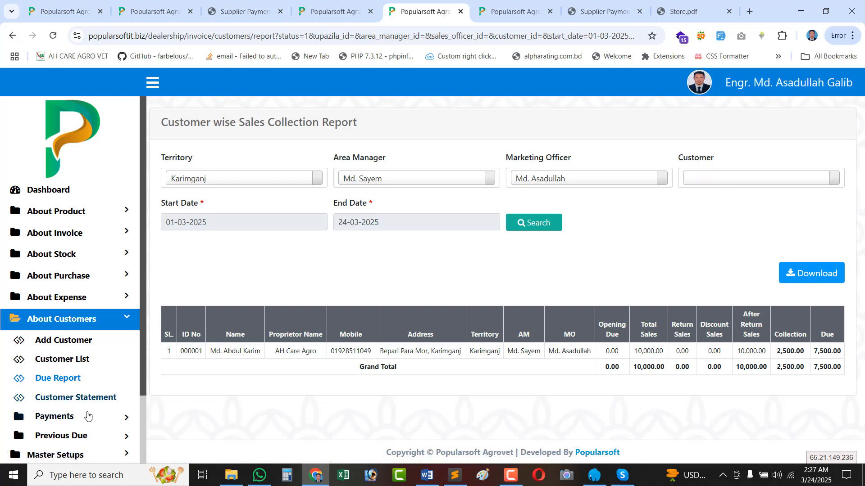
Search the Customer Statement for 01-03-2025 to 24-03-2025.
click(78, 398)
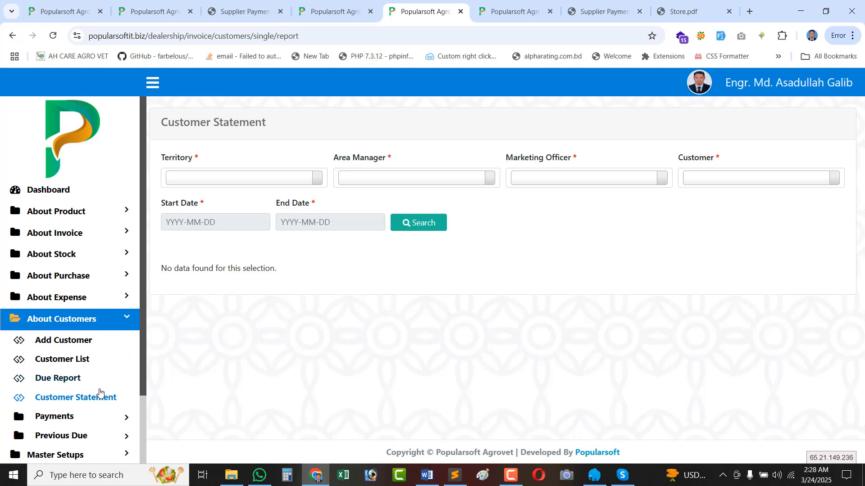
click(221, 219)
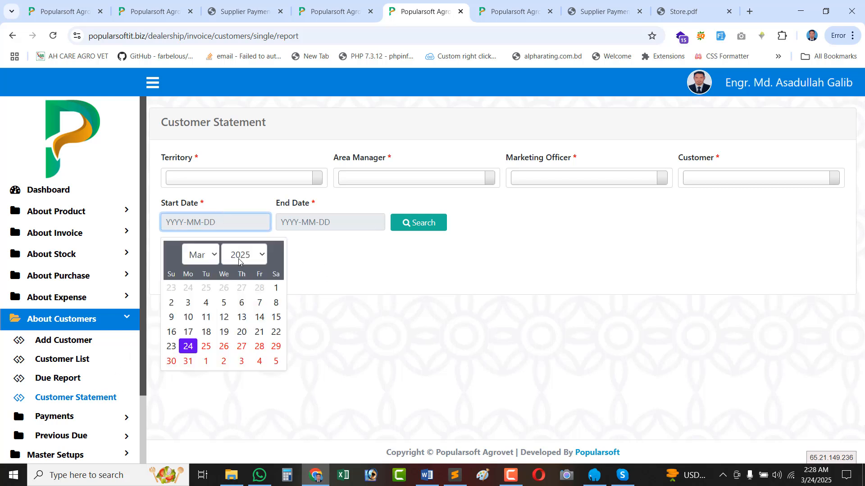
click(277, 289)
click(306, 222)
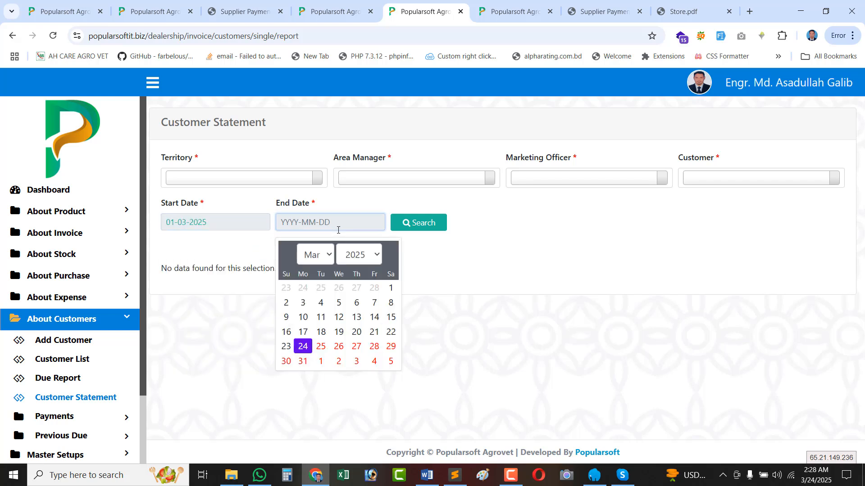
click(307, 344)
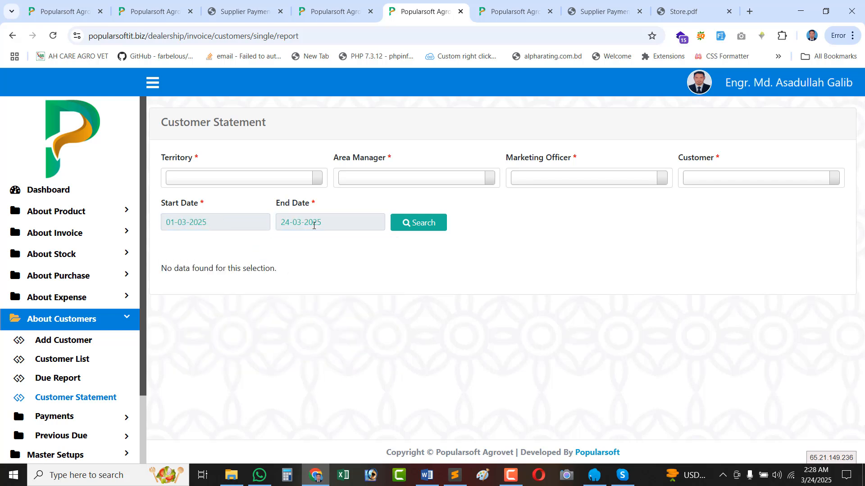
click(407, 223)
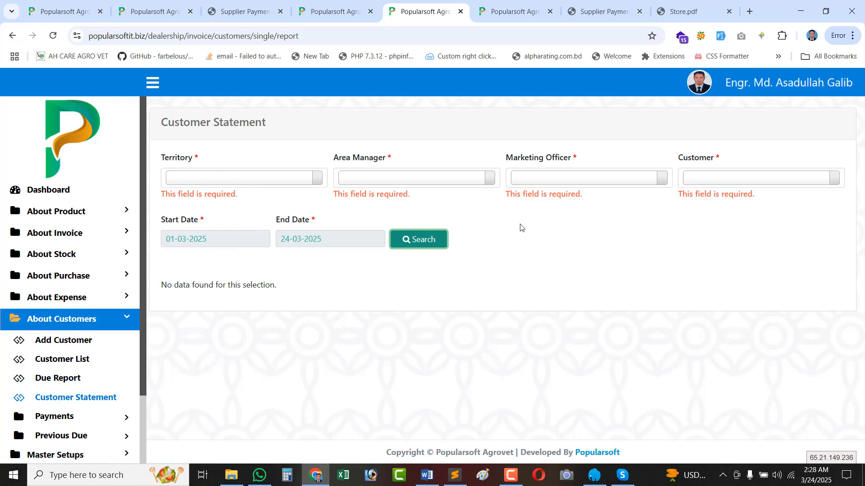
Check the customer, area manager and marketing officer lists without choosing, then expand About Invoice > Invoice.
click(714, 183)
click(626, 228)
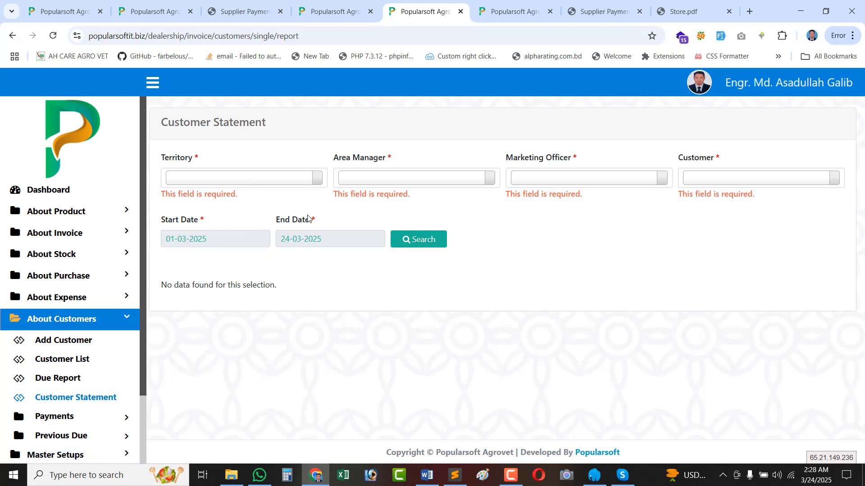
click(401, 187)
click(558, 187)
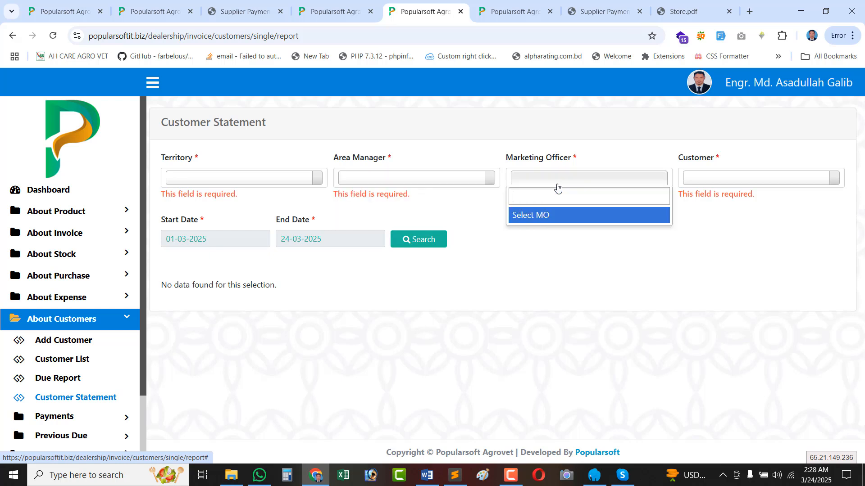
click(627, 274)
scroll(62, 359, down, 2)
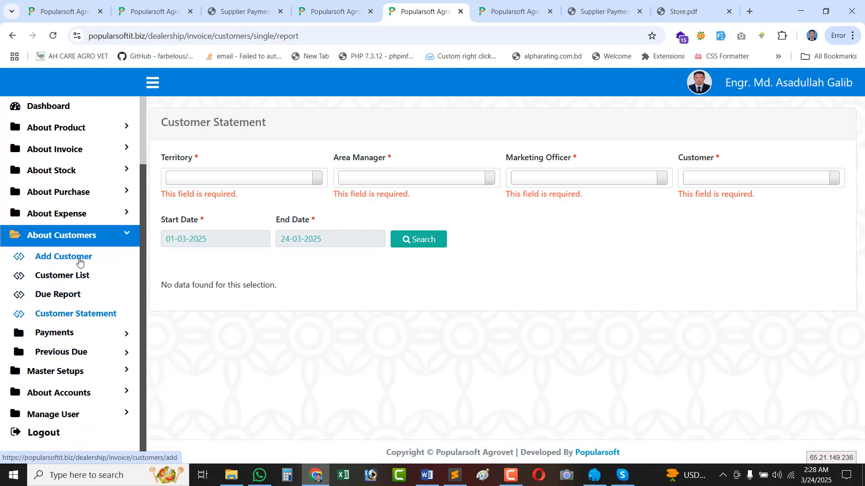
scroll(82, 247, up, 1)
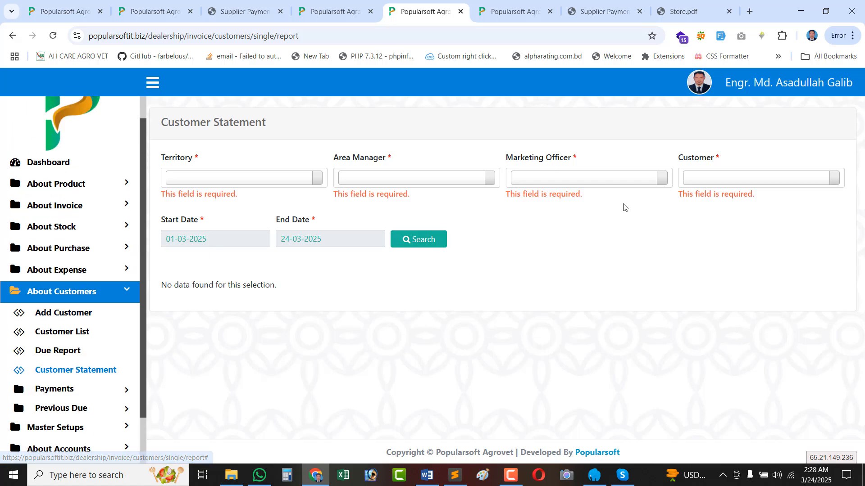
click(613, 183)
click(650, 270)
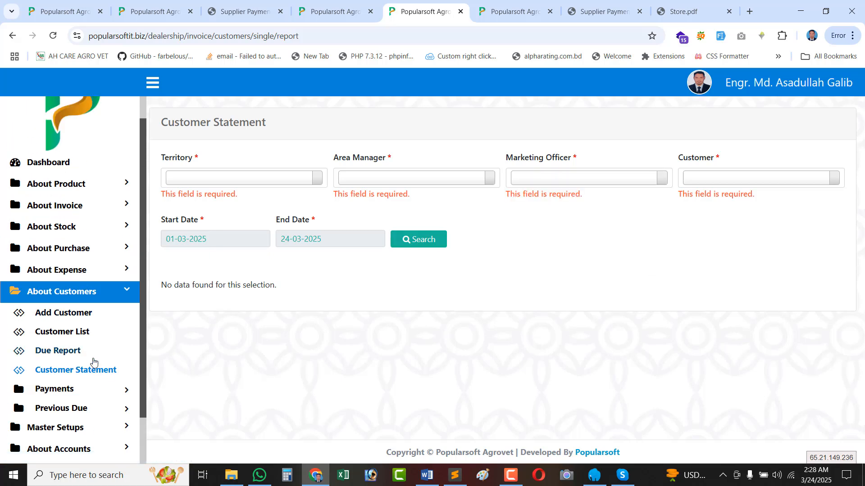
scroll(70, 362, down, 1)
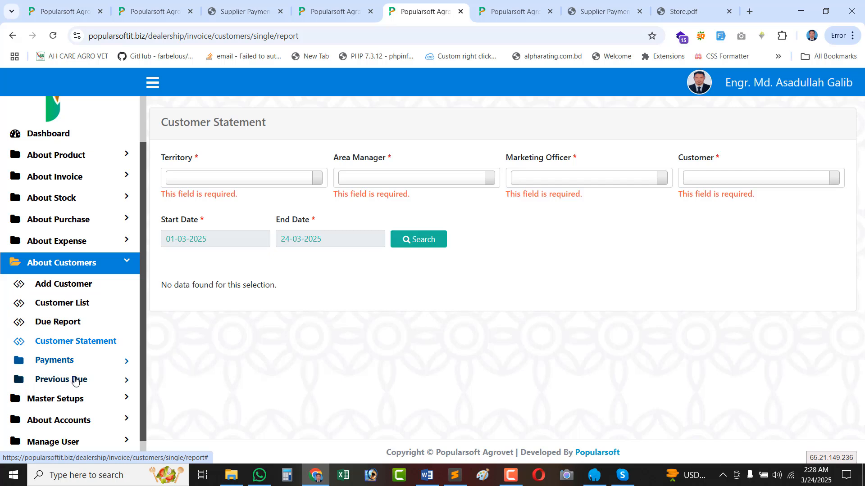
click(78, 178)
click(62, 198)
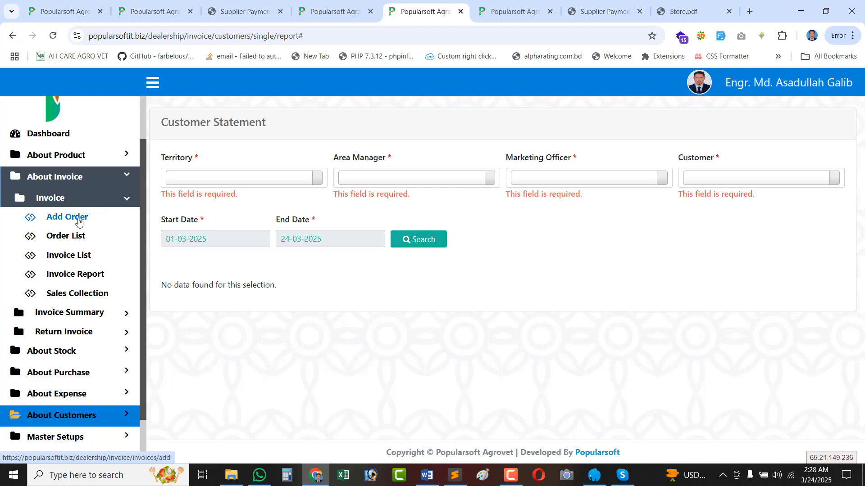
Start a new order, noting order number 000001, and date it 08-03-2025.
click(78, 218)
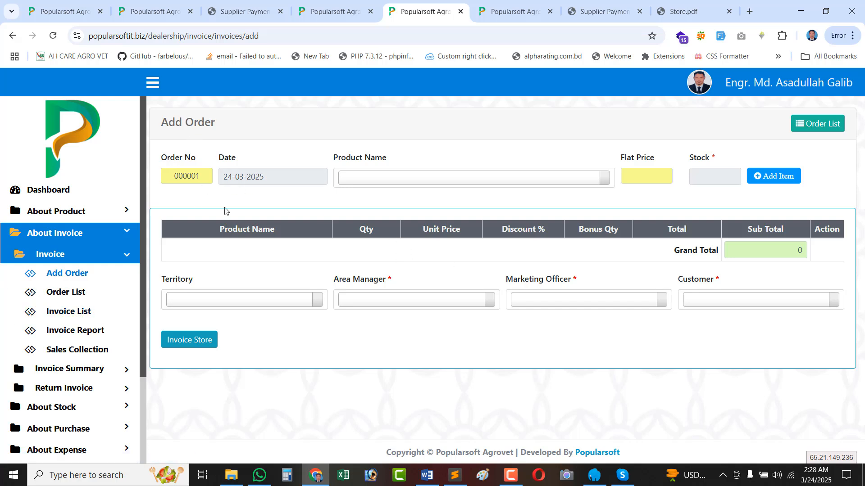
double_click(192, 174)
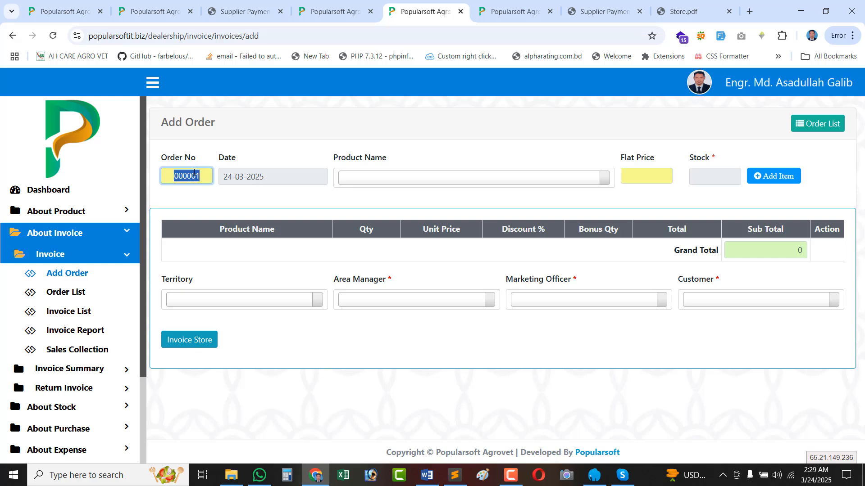
click(201, 176)
drag(195, 176, 173, 176)
click(208, 173)
click(274, 182)
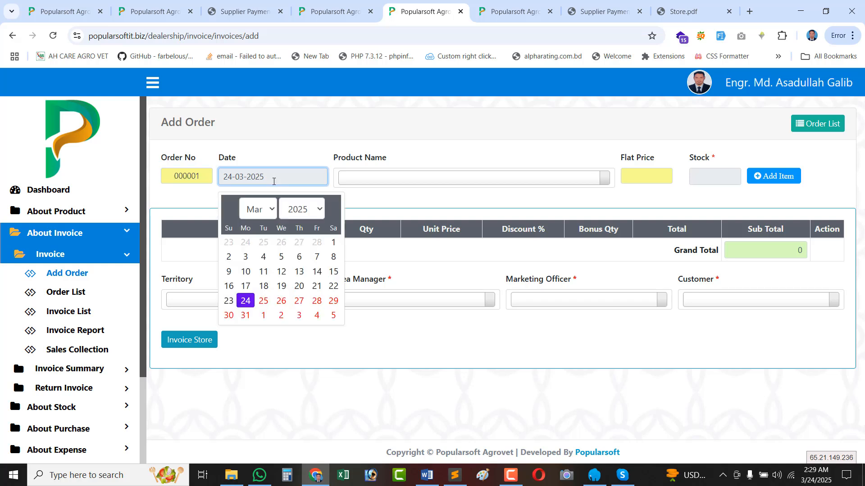
click(330, 260)
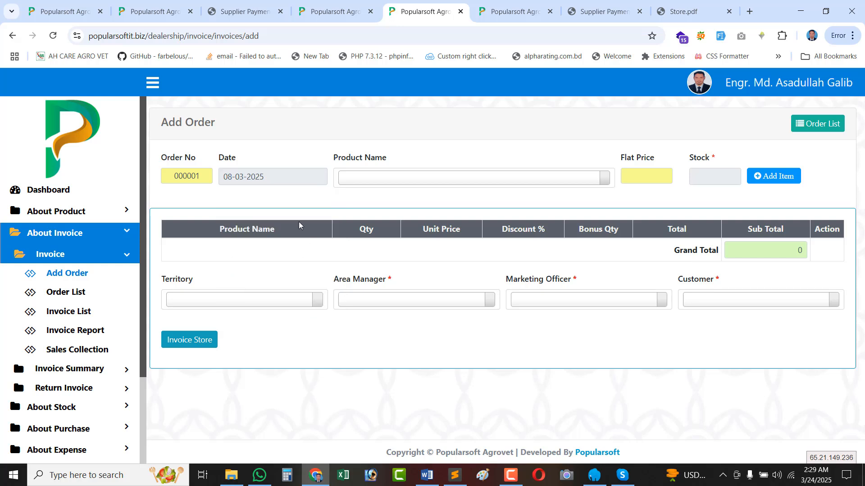
double_click(260, 180)
Add AVA-ZINC Zinc Sulphate Premix 5Ltr (flat price 950, stock 49) to the order table.
click(375, 177)
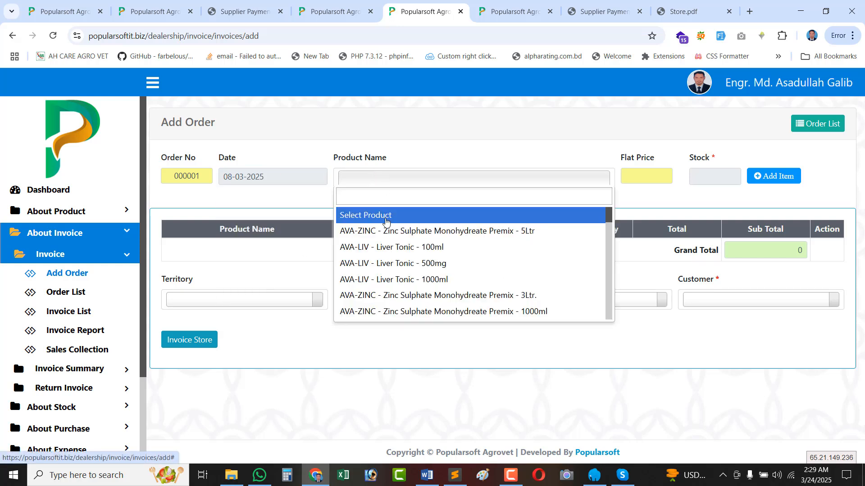
click(381, 231)
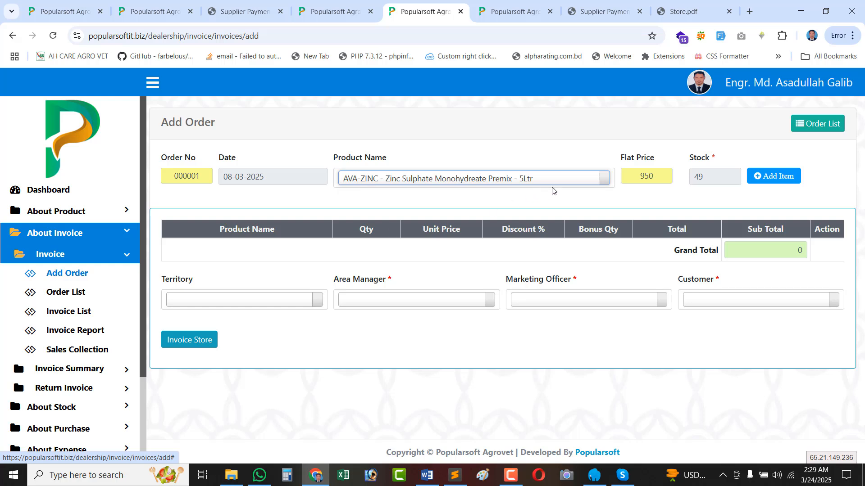
double_click(647, 178)
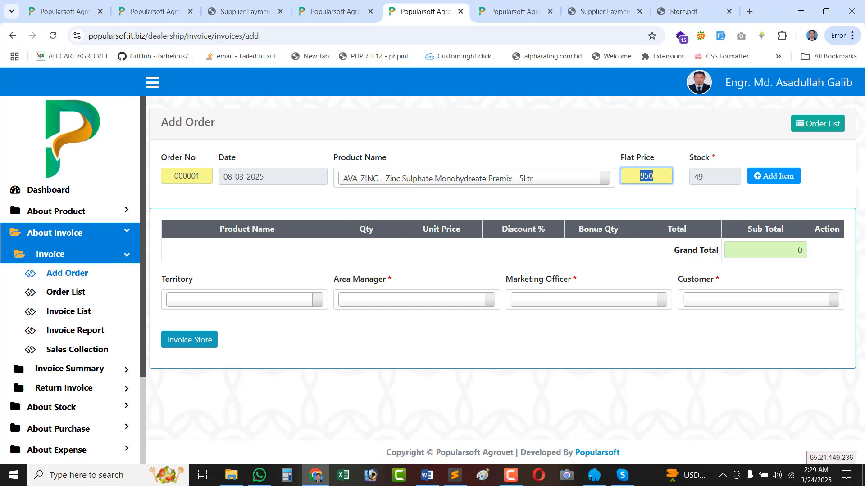
double_click(697, 177)
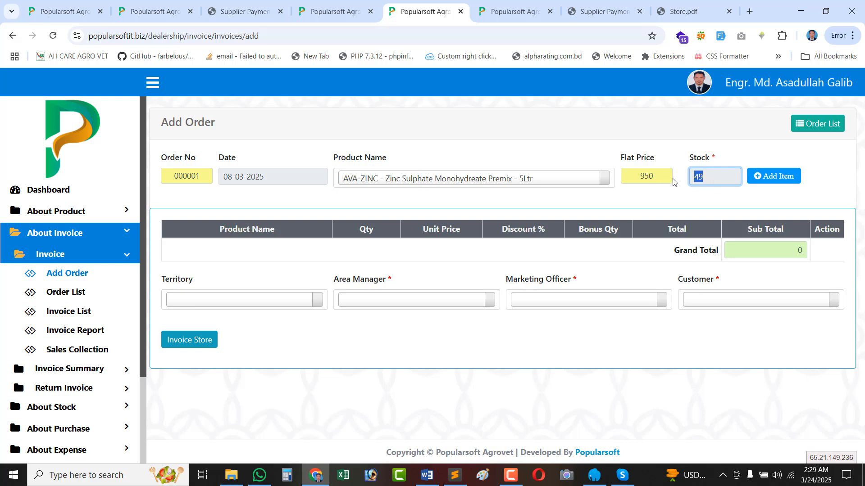
double_click(653, 175)
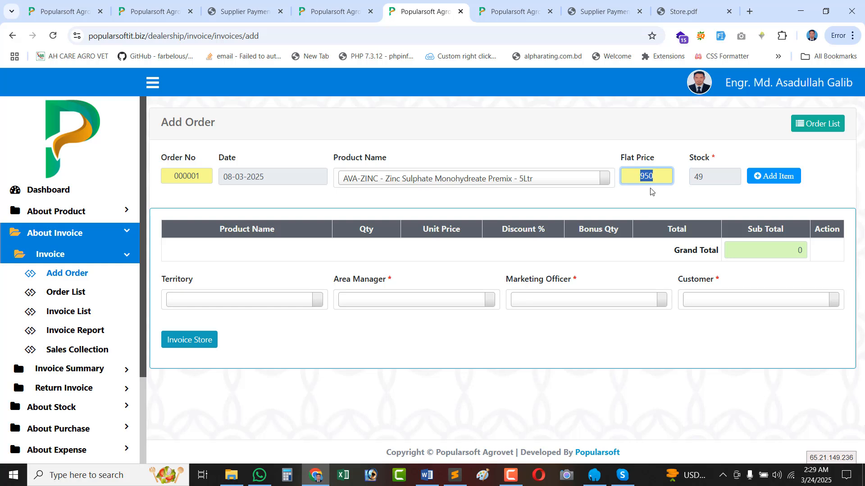
click(783, 176)
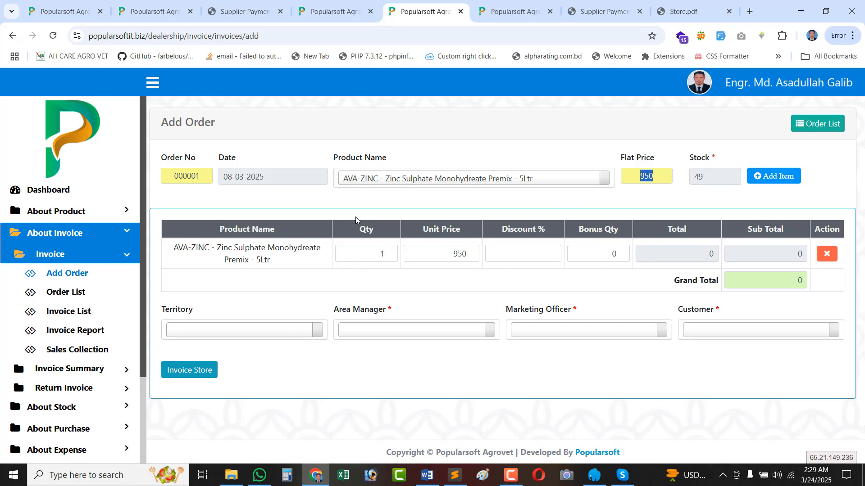
Try quantity 3 with a 5% discount (2707.5 vs 2850), then remove the discount.
click(389, 251)
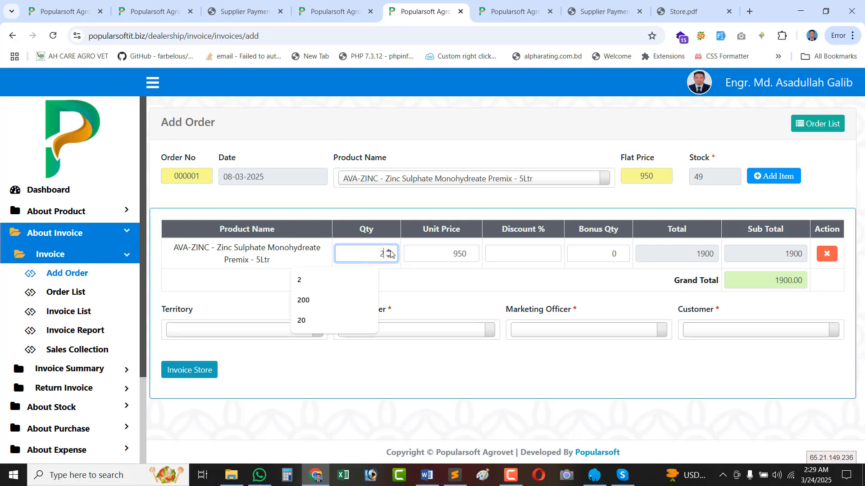
click(390, 251)
click(455, 254)
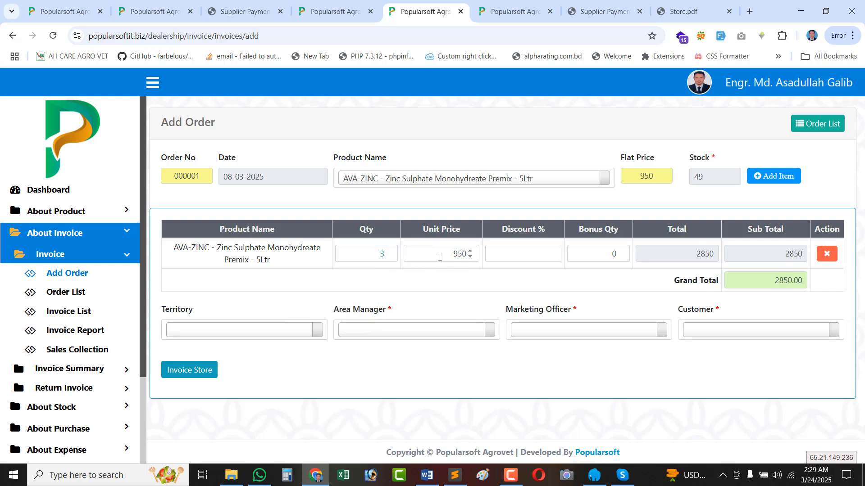
click(507, 255)
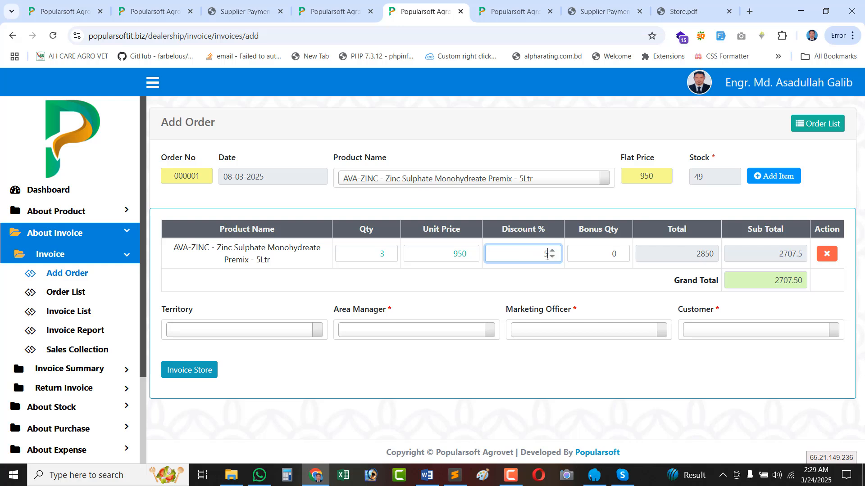
double_click(796, 258)
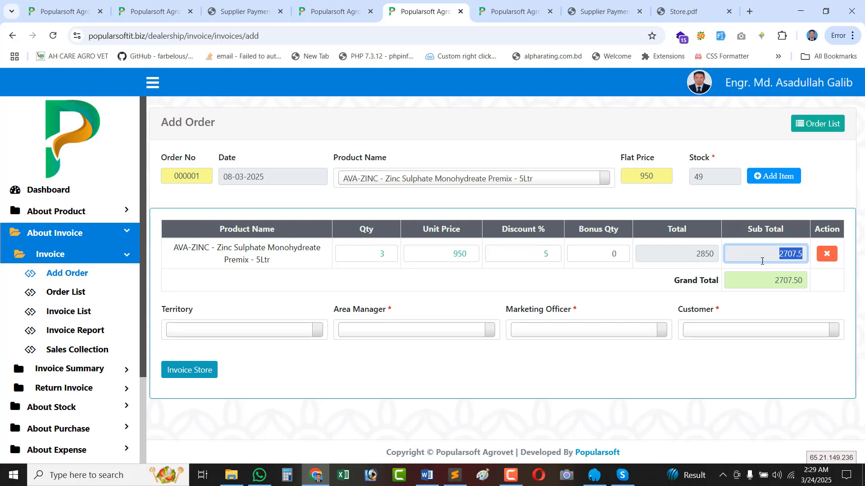
double_click(545, 254)
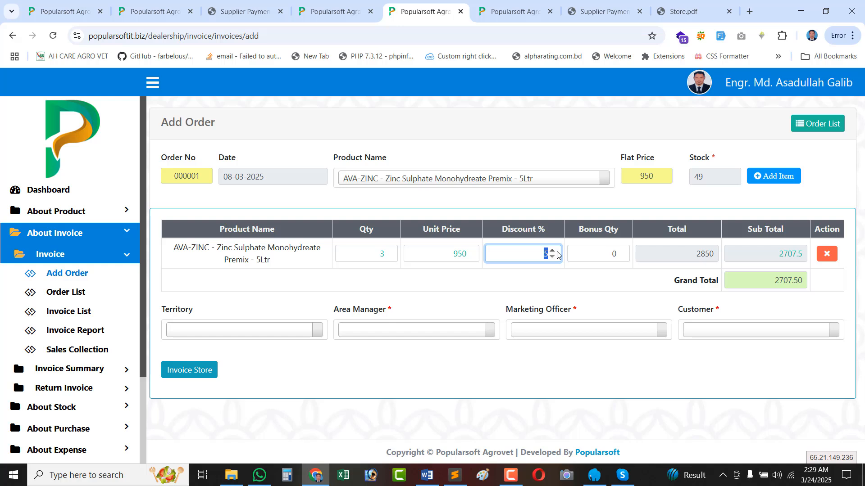
key(BackSpace)
double_click(787, 257)
click(517, 250)
text(5)
double_click(786, 257)
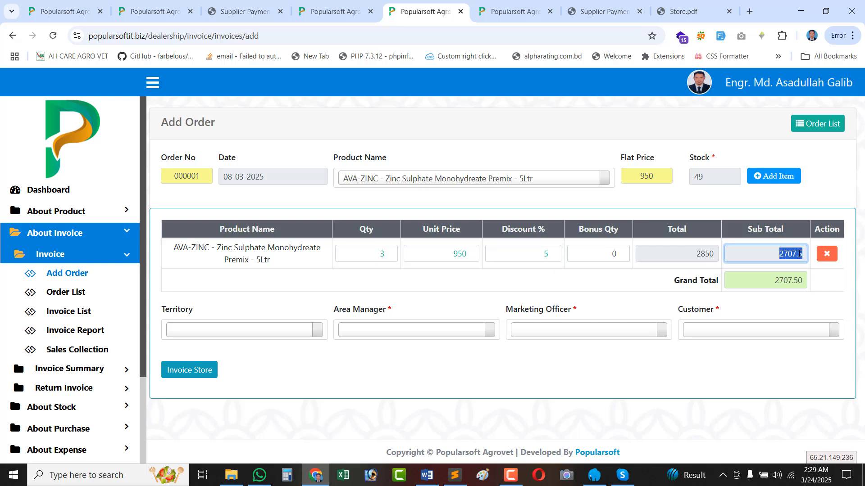
double_click(553, 255)
key(BackSpace)
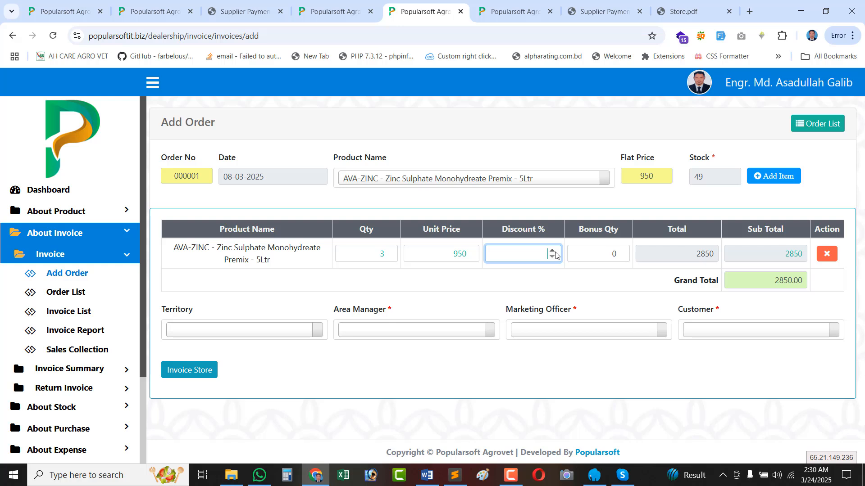
Set the AVA-ZINC quantity to 5 and bonus to 1, giving a 4750 subtotal.
double_click(614, 253)
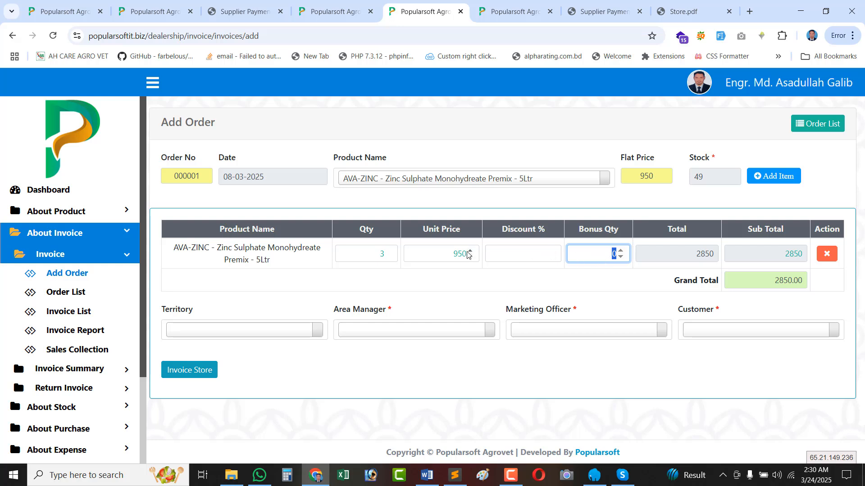
double_click(385, 253)
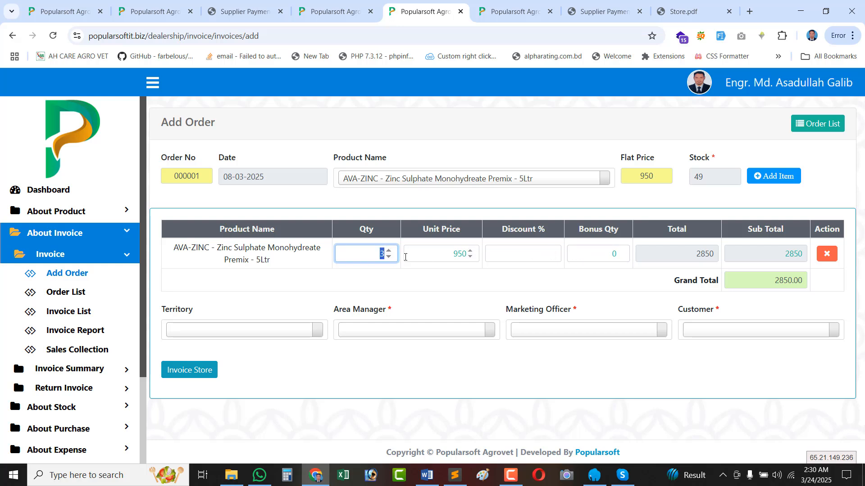
text(5)
double_click(614, 247)
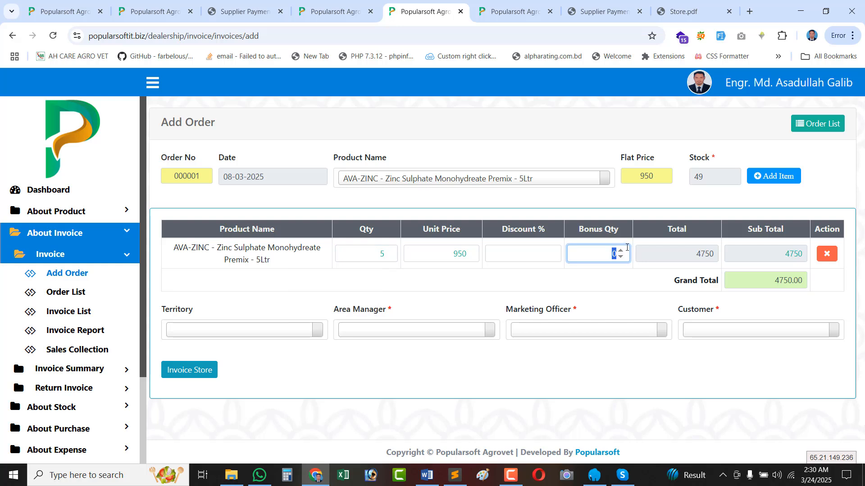
text(1)
drag(775, 259, 798, 256)
double_click(695, 251)
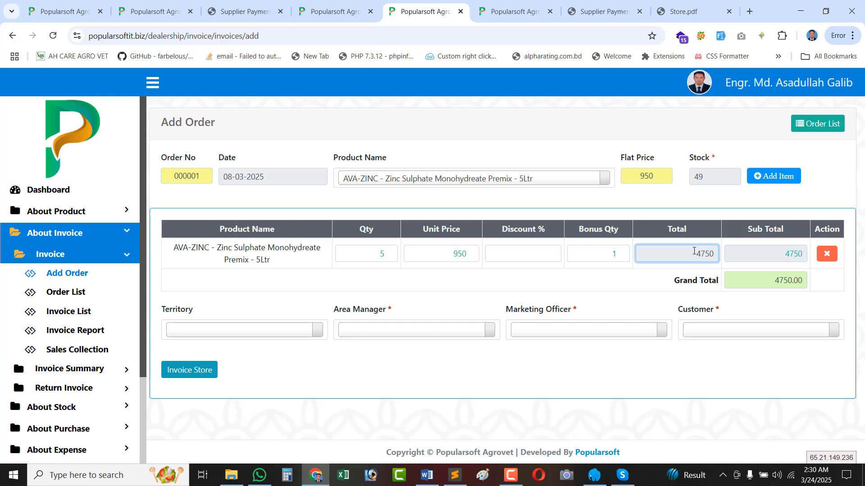
double_click(774, 255)
drag(603, 252, 629, 252)
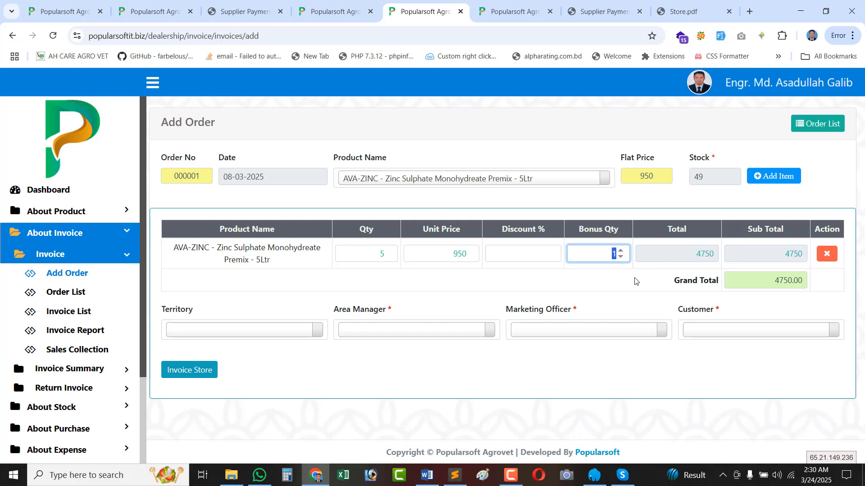
click(381, 252)
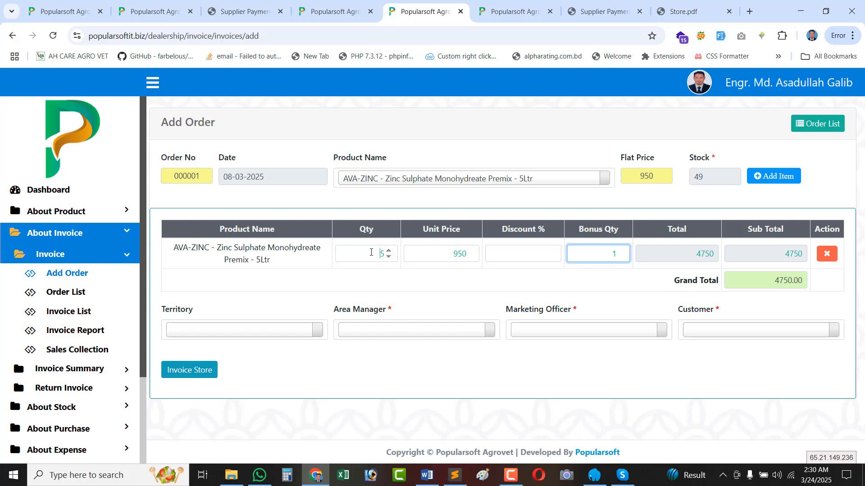
double_click(789, 255)
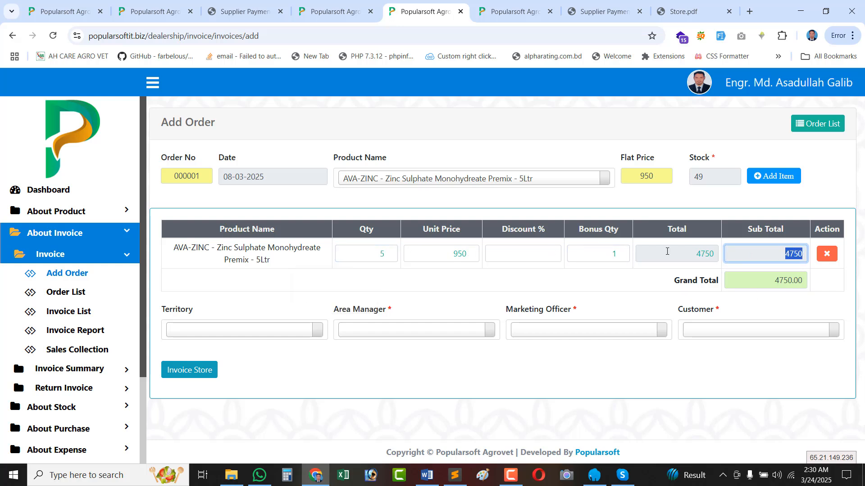
Add AVA-LIV Liver Tonic 100ml (stock 29) to the order table.
click(458, 180)
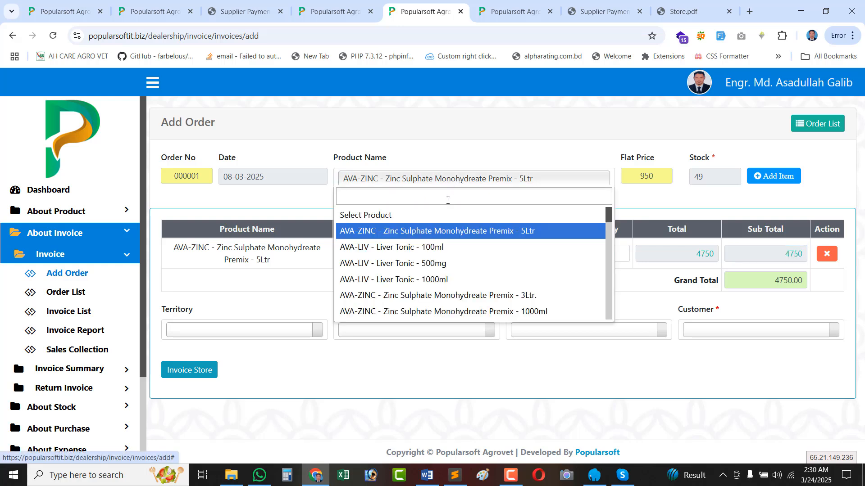
click(413, 251)
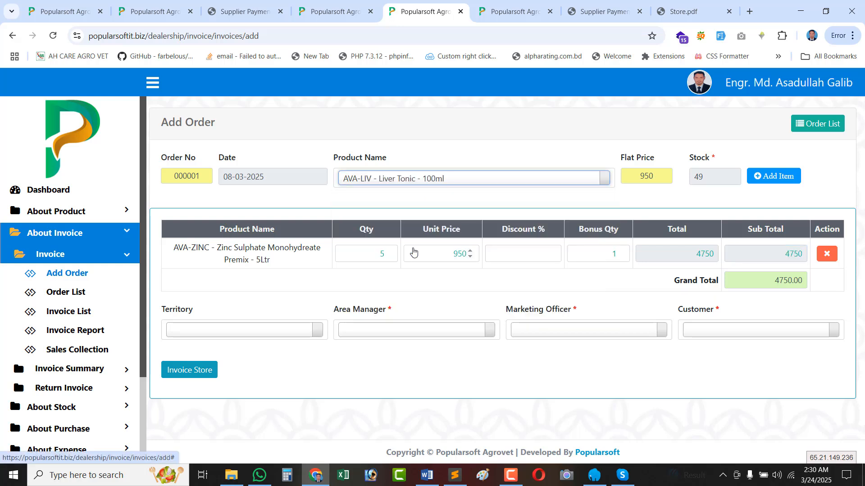
double_click(698, 177)
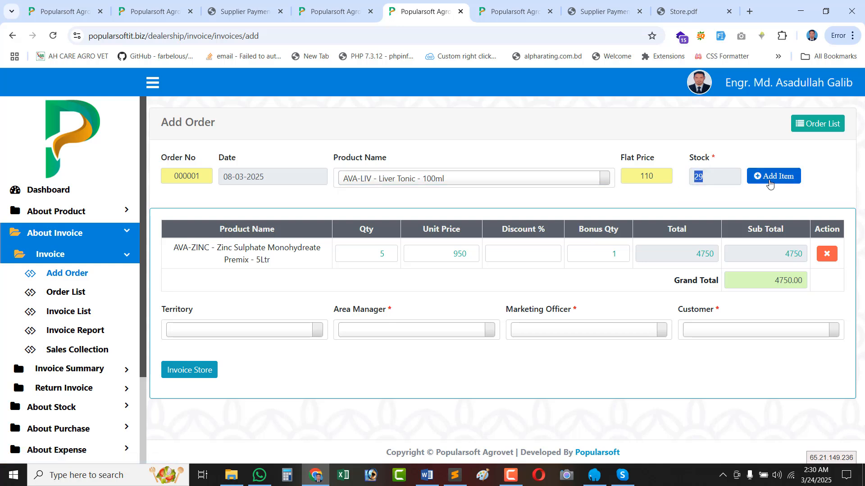
click(770, 182)
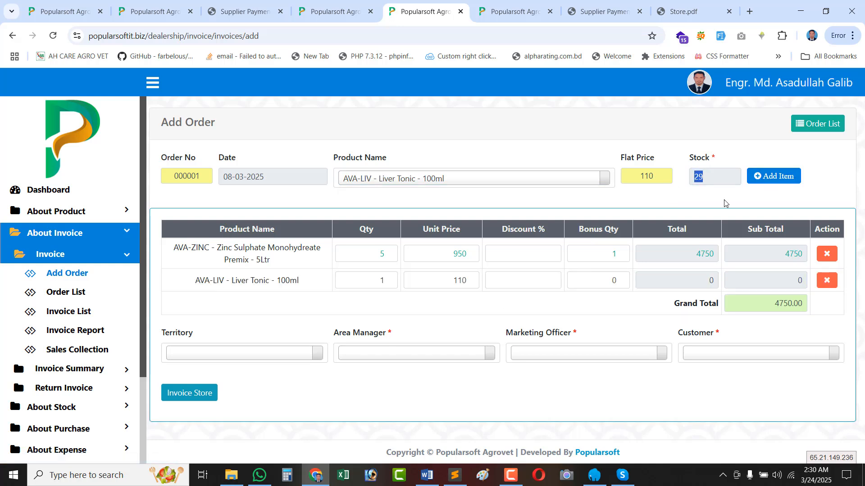
Set the Liver Tonic quantity to 3 at 110 each, for a 330 subtotal.
double_click(376, 284)
text(3)
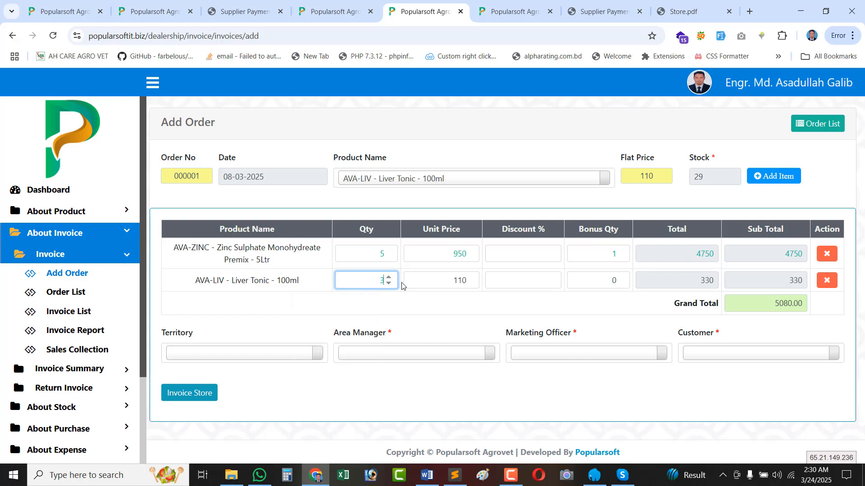
click(428, 285)
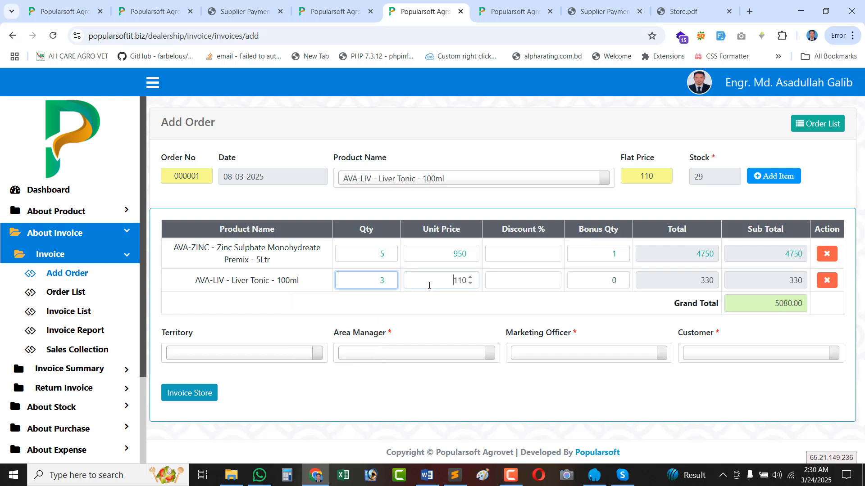
click(508, 307)
click(451, 251)
click(436, 284)
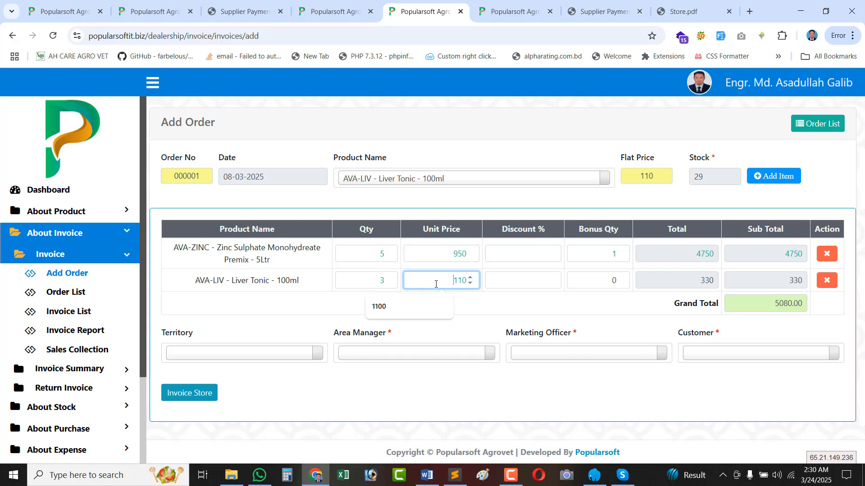
click(475, 306)
click(449, 281)
double_click(700, 285)
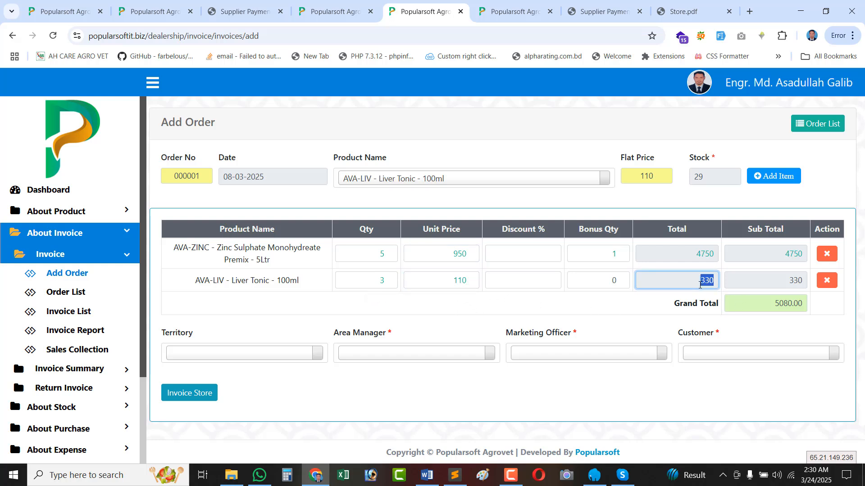
double_click(649, 172)
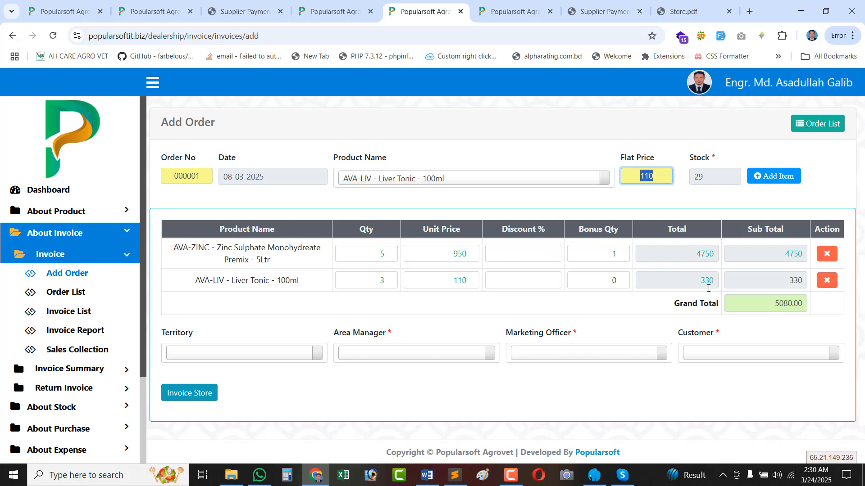
double_click(790, 281)
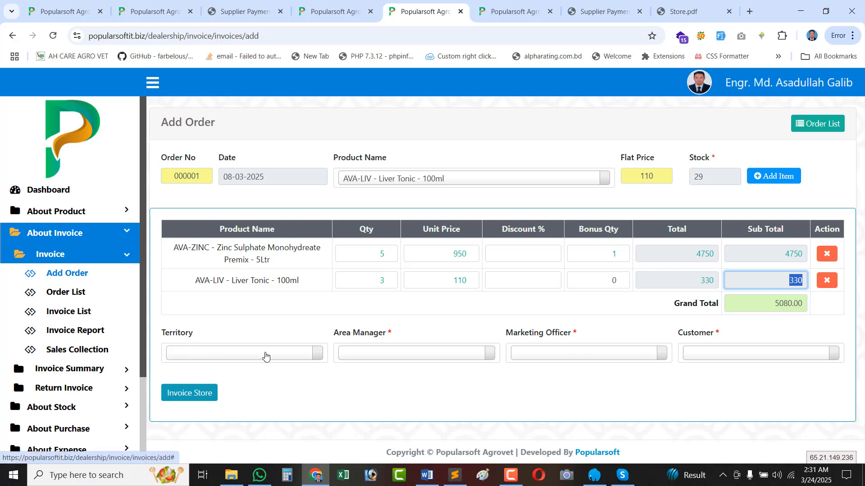
Choose territory Karimganj plus its only area manager, marketing officer and customer for order 000001.
click(721, 354)
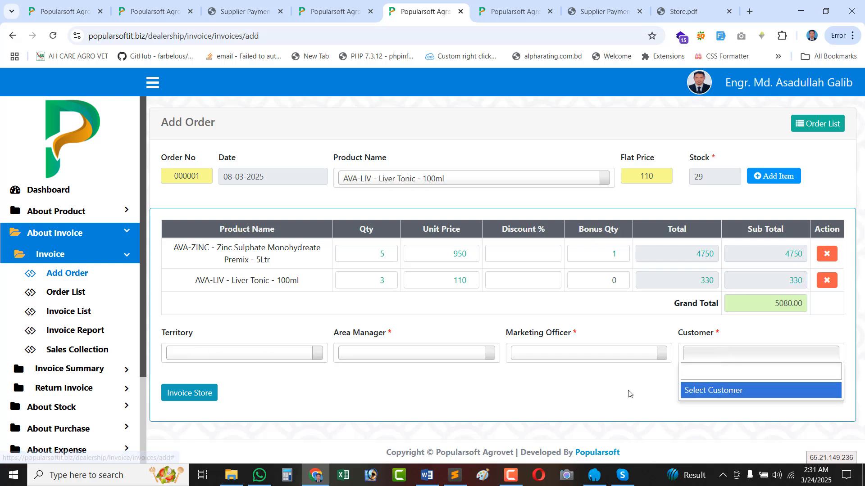
click(655, 380)
click(720, 356)
click(618, 384)
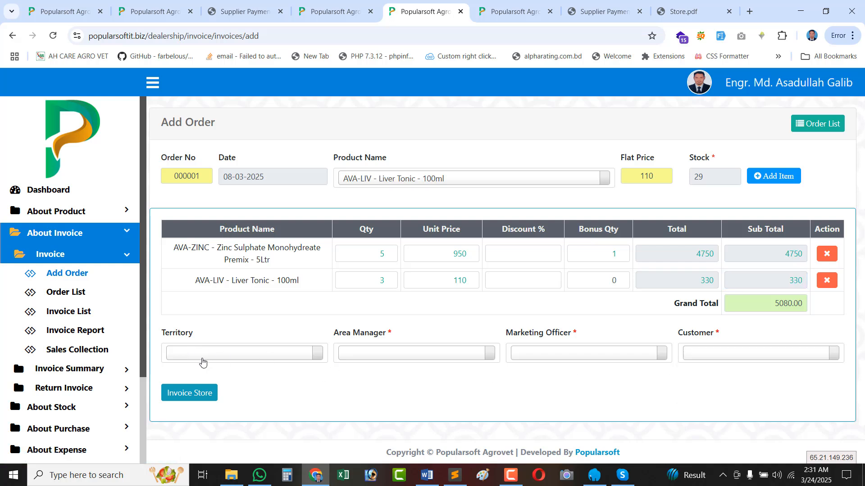
click(217, 361)
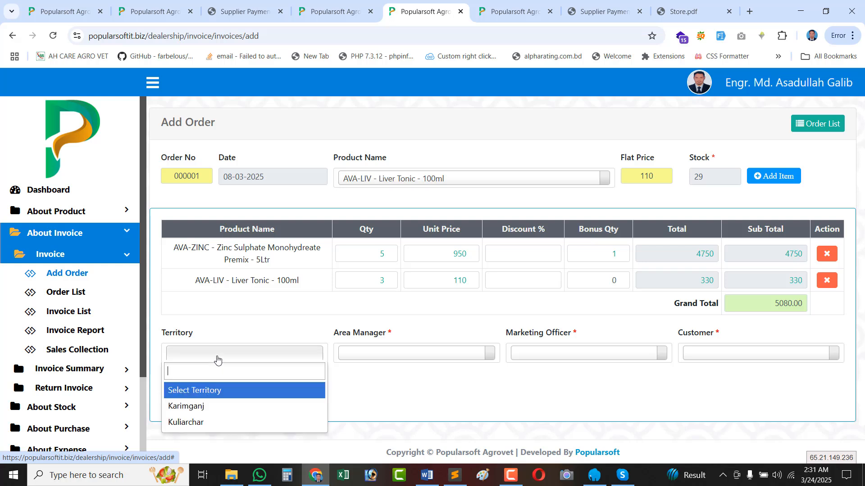
click(207, 408)
click(400, 355)
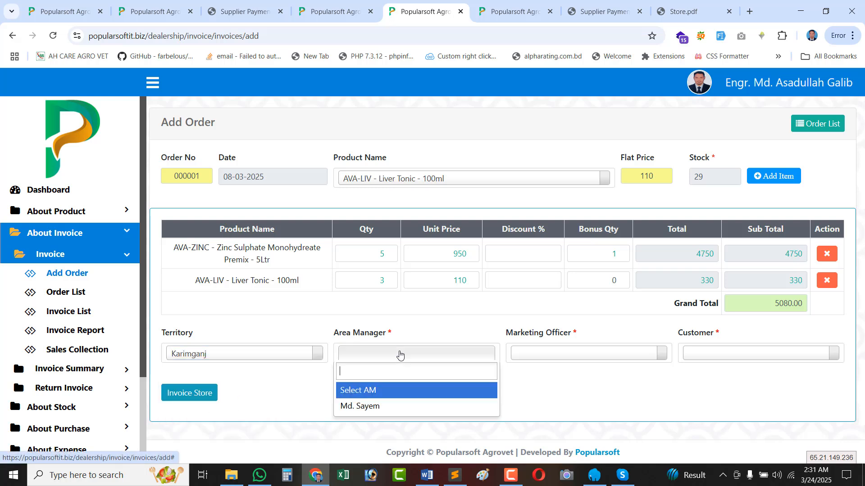
click(359, 406)
click(550, 359)
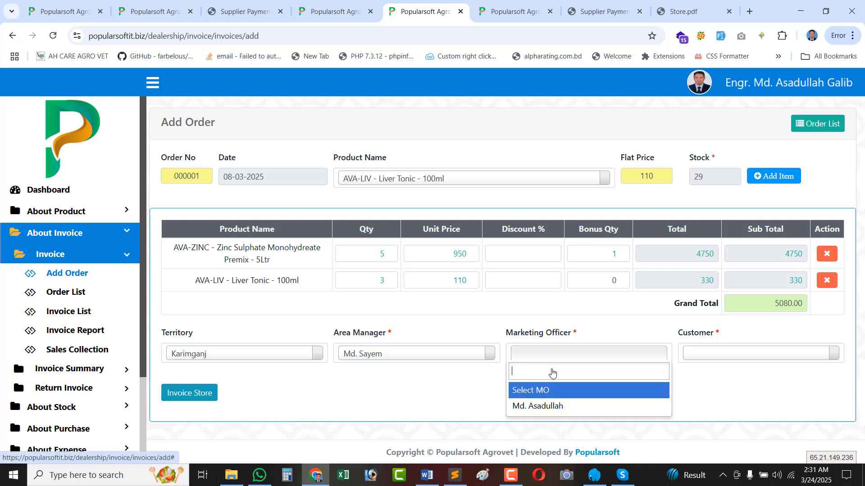
click(552, 407)
click(711, 358)
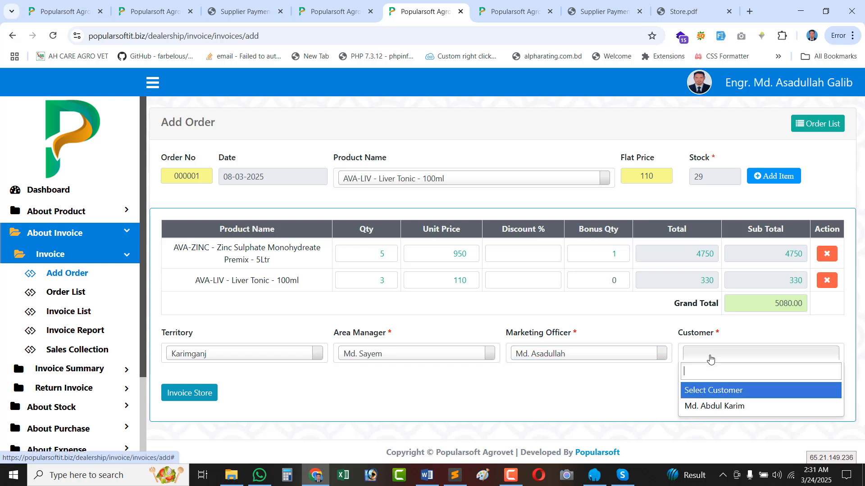
click(711, 406)
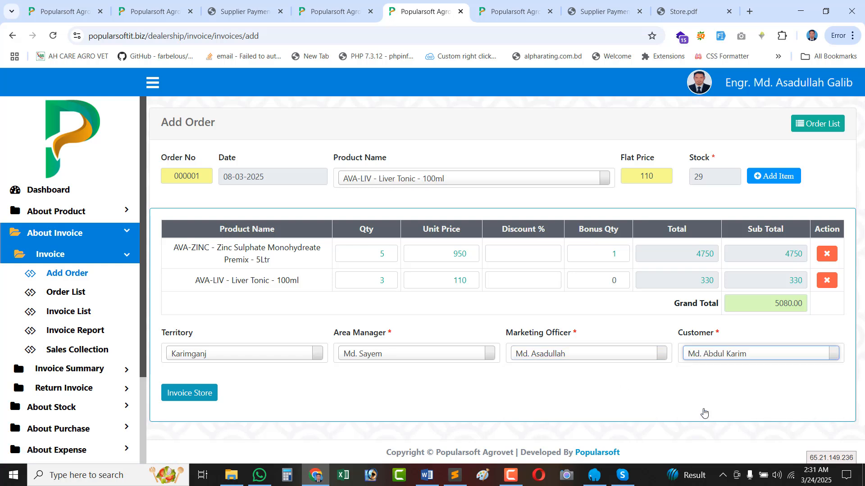
Store order 000001 as a pending invoice and open its printable PDF invoice.
click(189, 398)
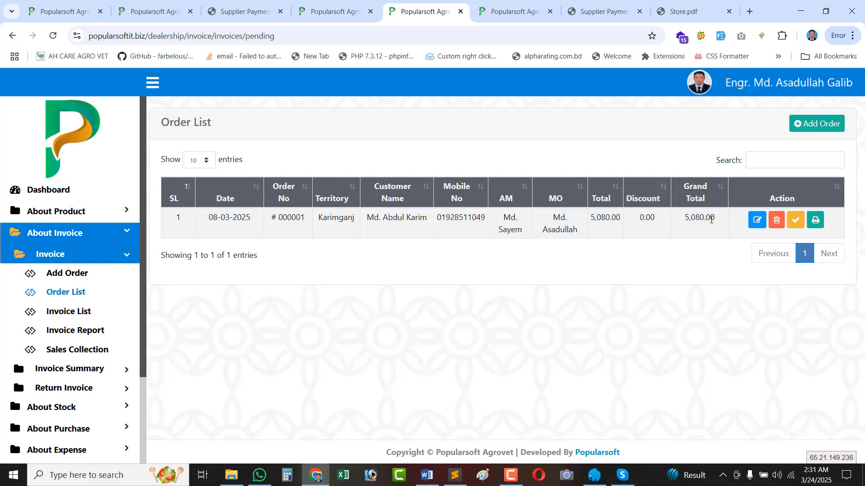
click(813, 223)
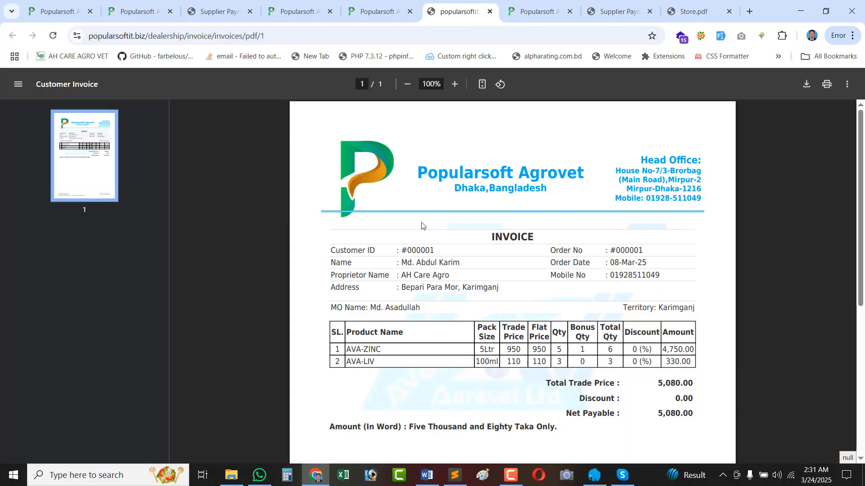
scroll(637, 294, down, 5)
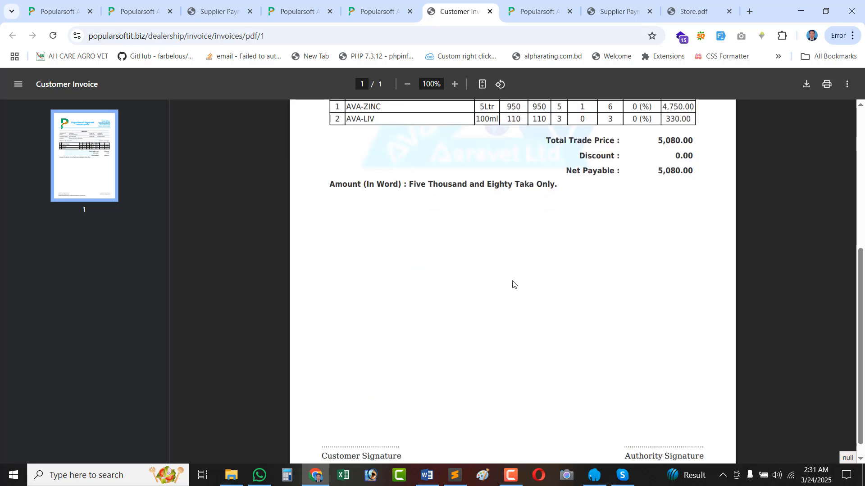
scroll(513, 283, up, 5)
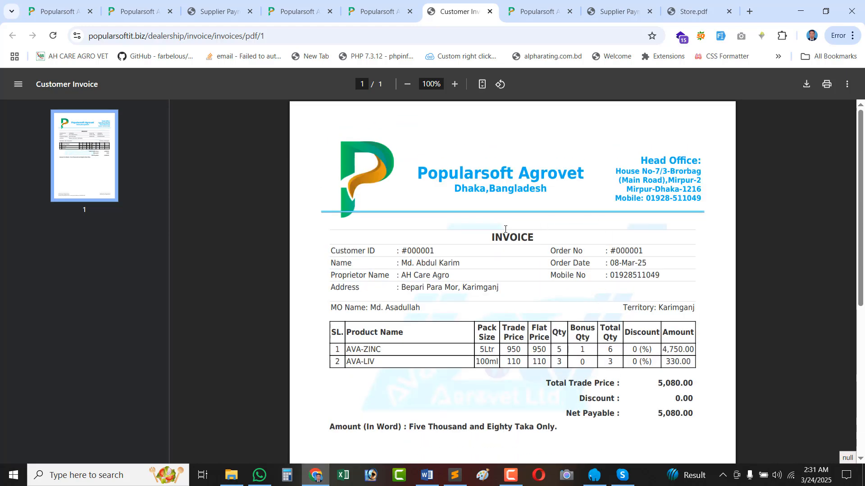
Review the invoice's first line: 5Ltr pack, trade and flat price 950, quantity 5.
double_click(495, 242)
scroll(528, 288, down, 5)
scroll(527, 288, up, 3)
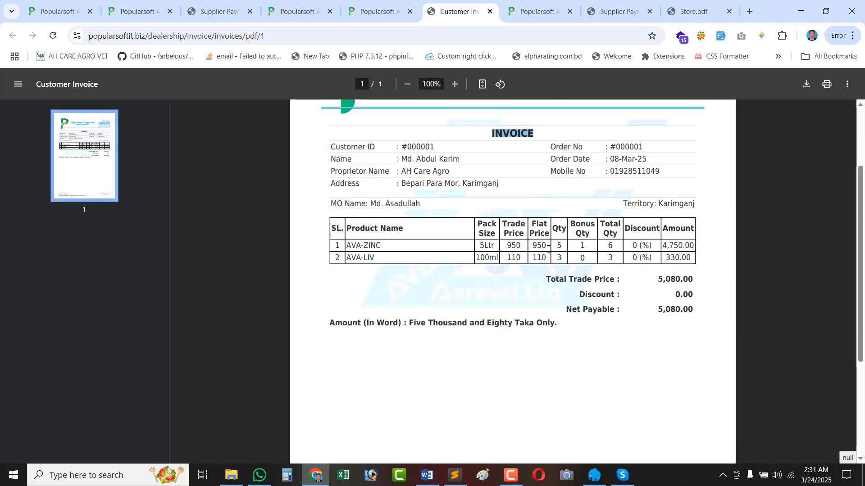
drag(535, 250, 532, 250)
double_click(532, 250)
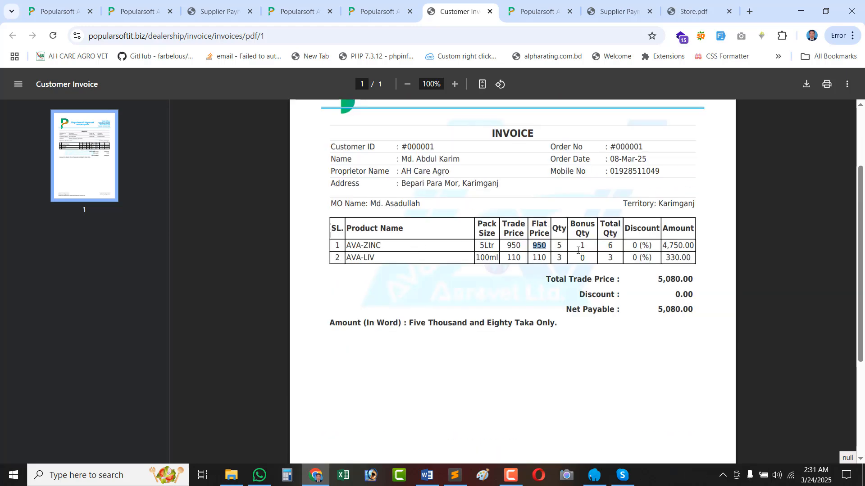
double_click(559, 247)
double_click(512, 246)
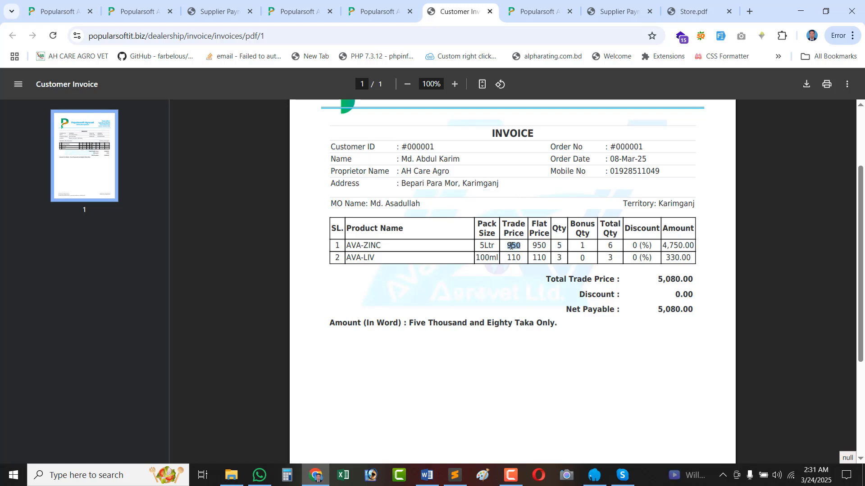
double_click(487, 246)
click(582, 246)
click(559, 244)
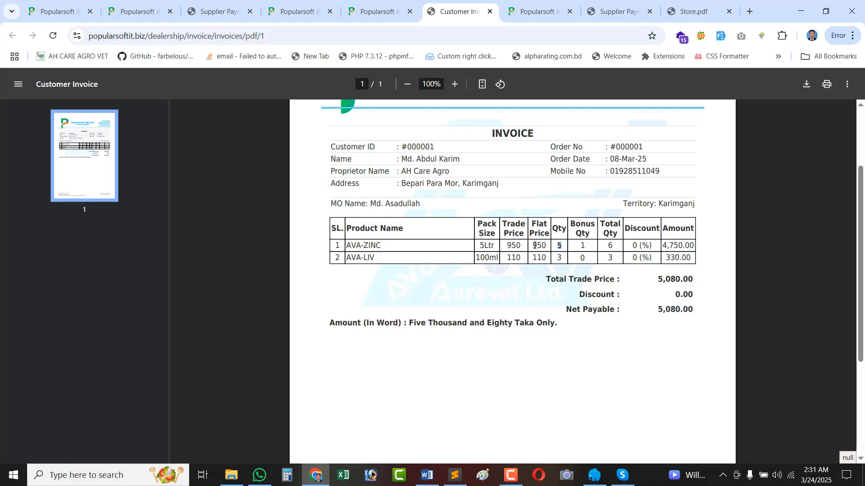
Check line totals: AVA-ZINC total qty 6, amount 4,750.00; row 2 total qty 3, discount 0.
double_click(535, 245)
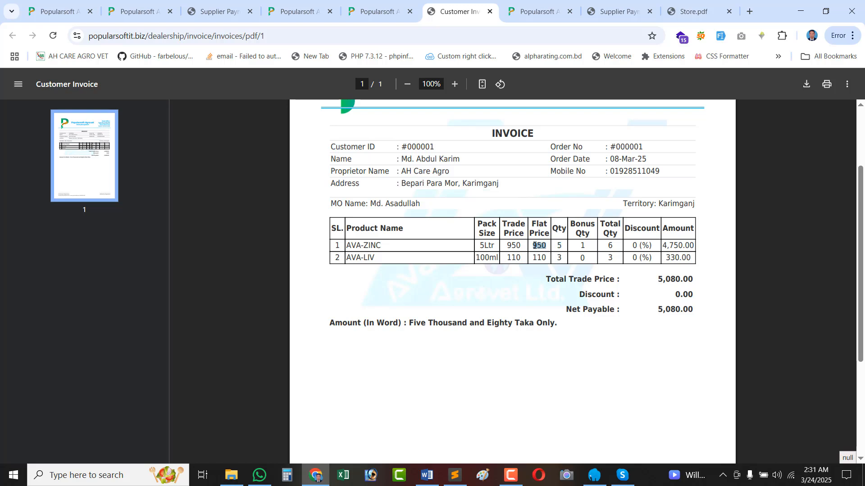
double_click(610, 246)
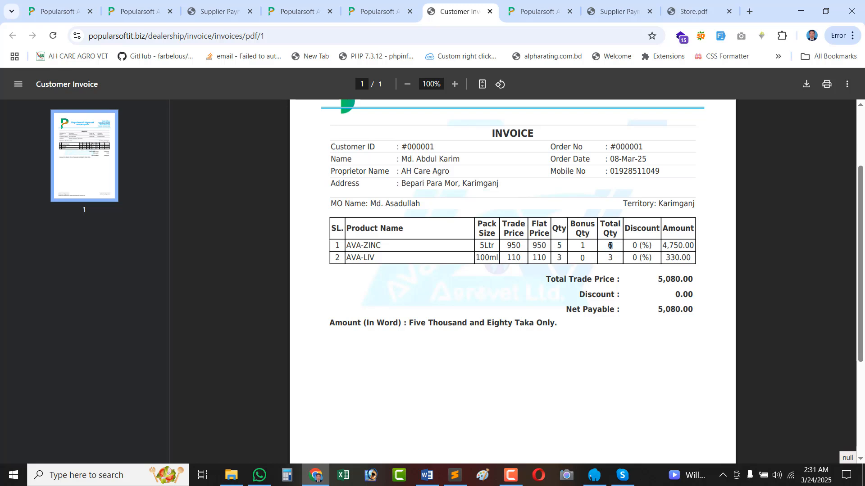
double_click(559, 246)
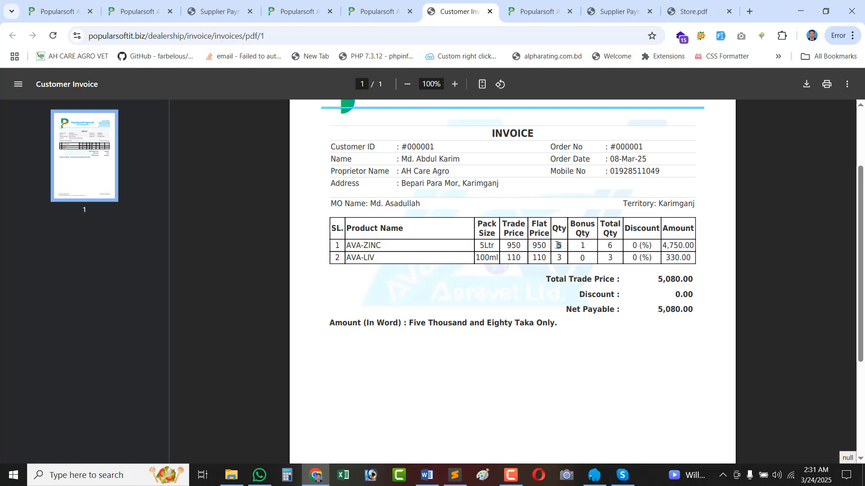
double_click(609, 246)
double_click(581, 258)
double_click(610, 258)
triple_click(645, 247)
double_click(637, 258)
double_click(674, 246)
click(674, 256)
Check Total Trade Price, Discount and Net Payable 5,080.00, then return to the Order List.
double_click(584, 282)
click(683, 279)
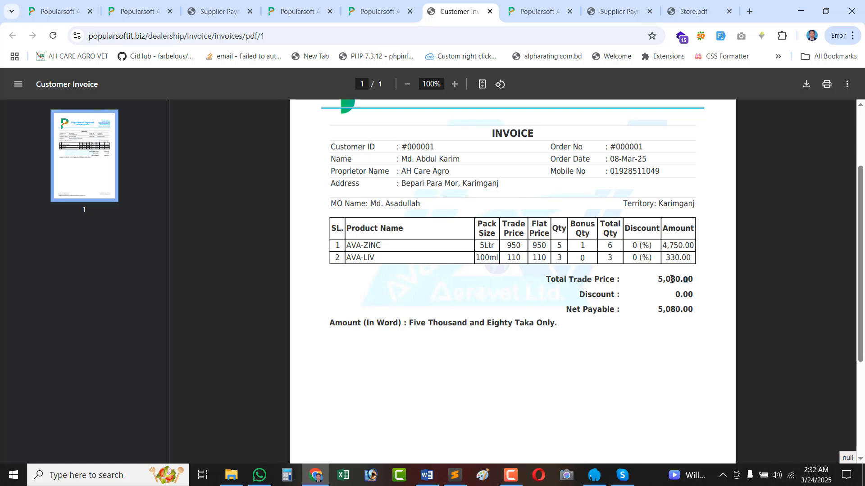
double_click(600, 297)
click(599, 298)
double_click(579, 311)
triple_click(682, 315)
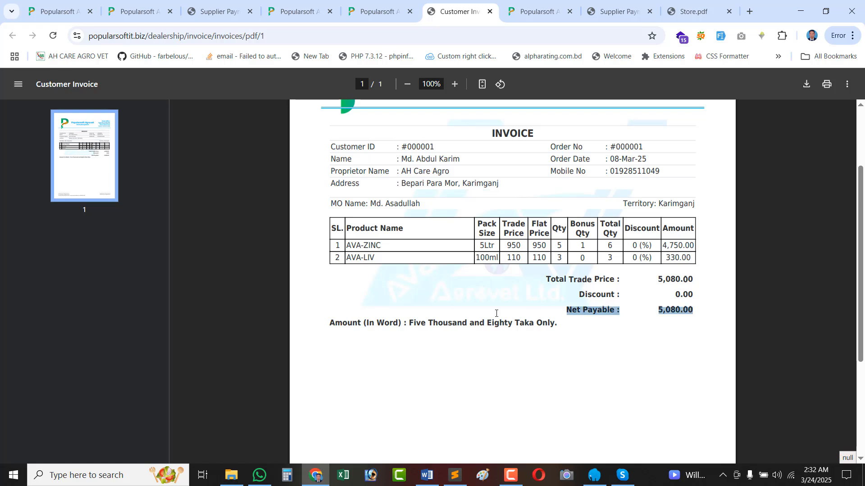
click(337, 323)
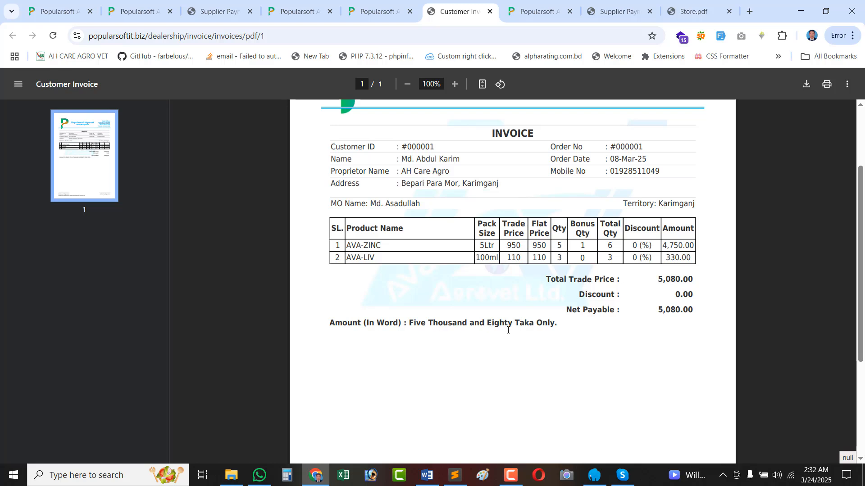
double_click(674, 312)
scroll(562, 351, down, 3)
scroll(585, 343, up, 5)
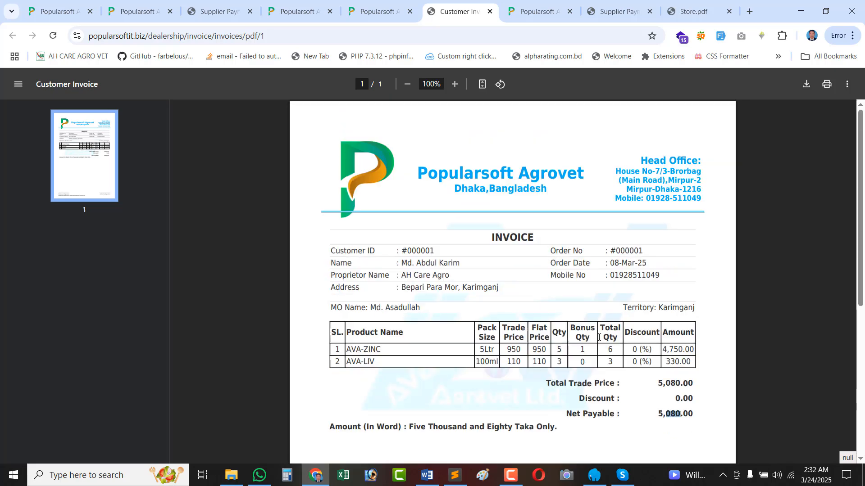
click(377, 11)
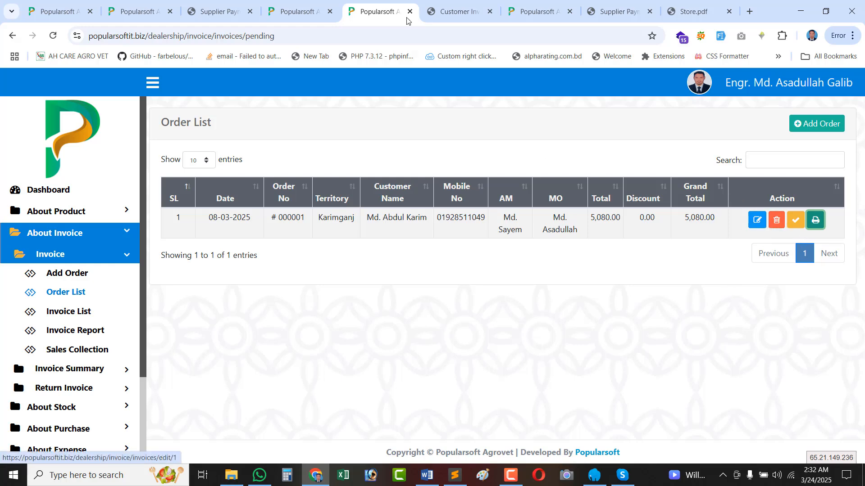
click(457, 11)
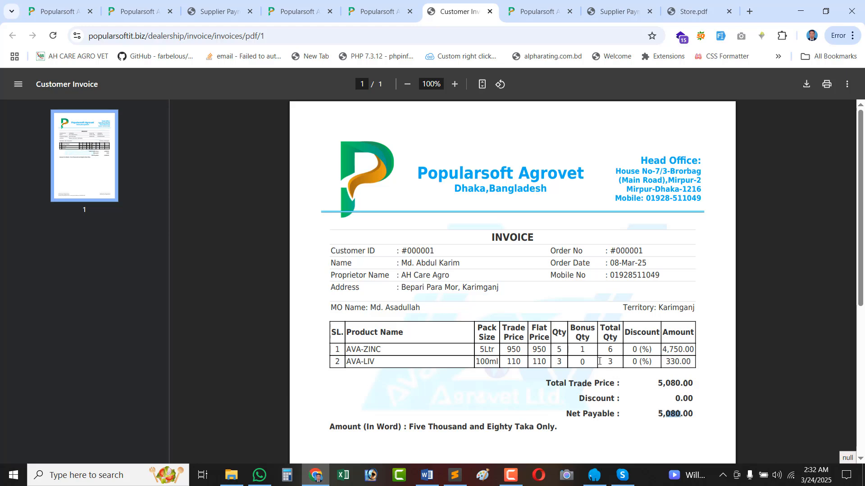
click(377, 11)
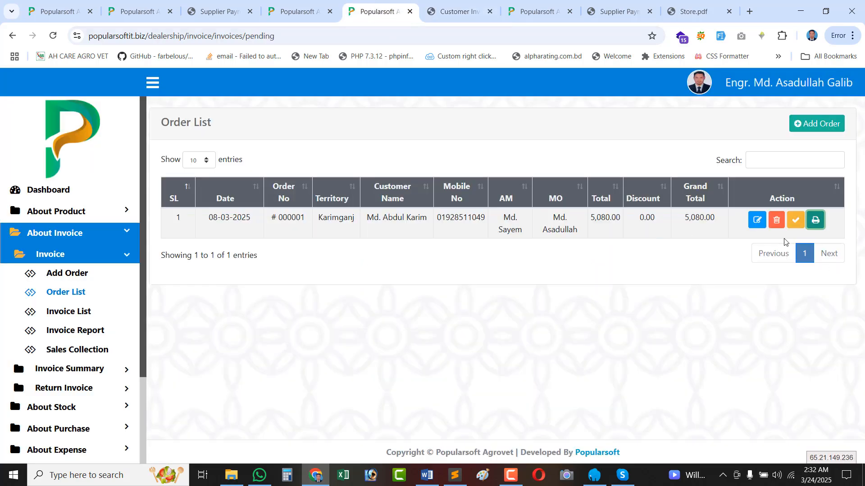
click(756, 220)
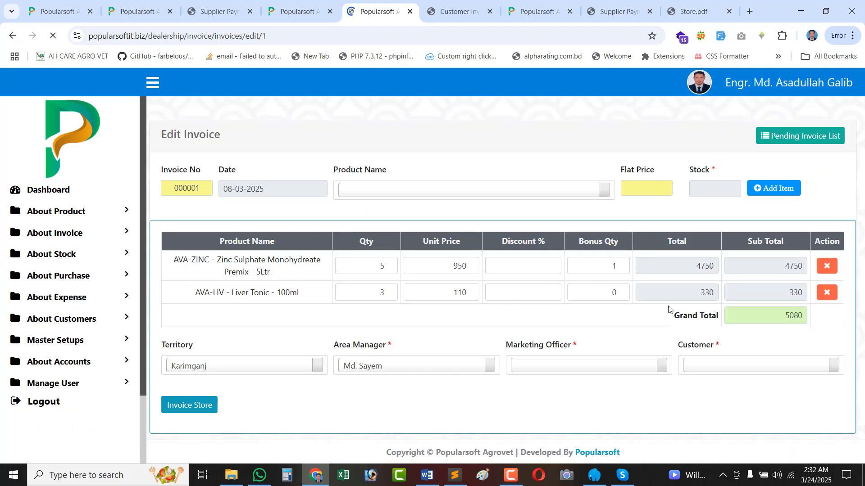
click(389, 284)
click(501, 296)
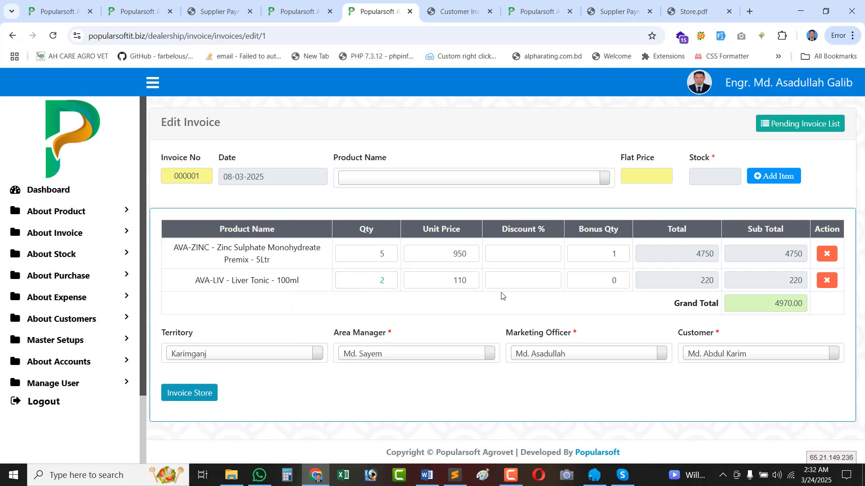
double_click(614, 254)
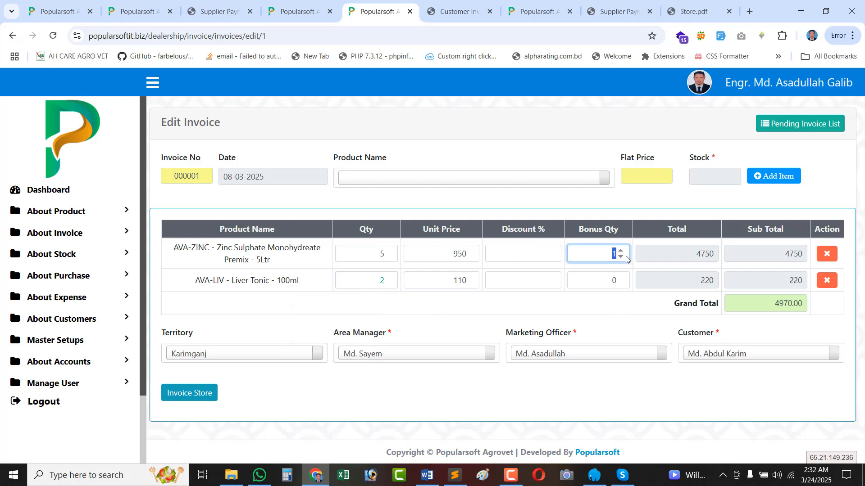
key(BackSpace)
click(516, 253)
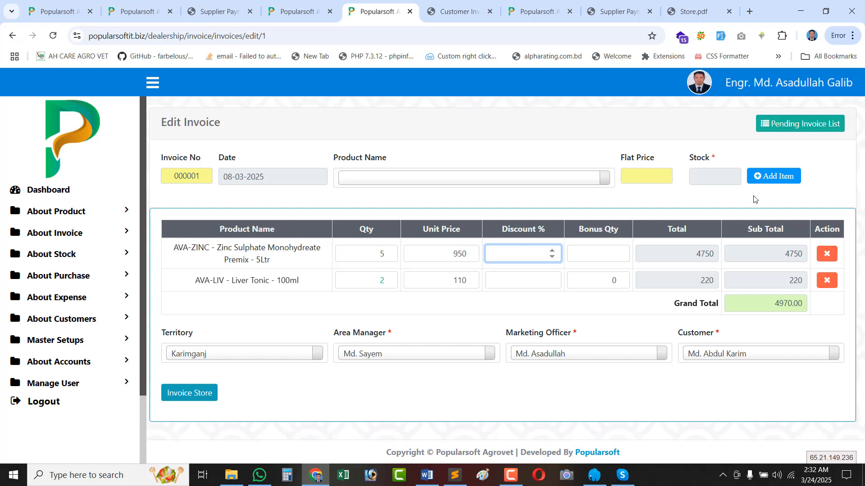
click(794, 129)
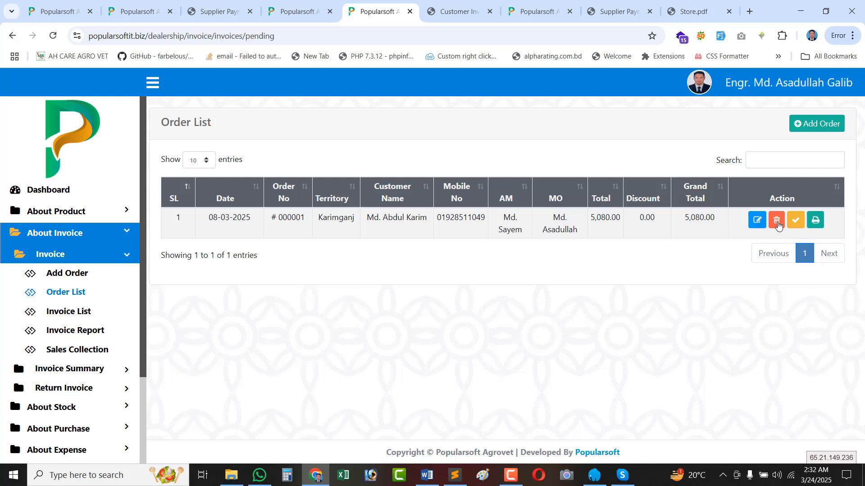
drag(503, 218, 524, 227)
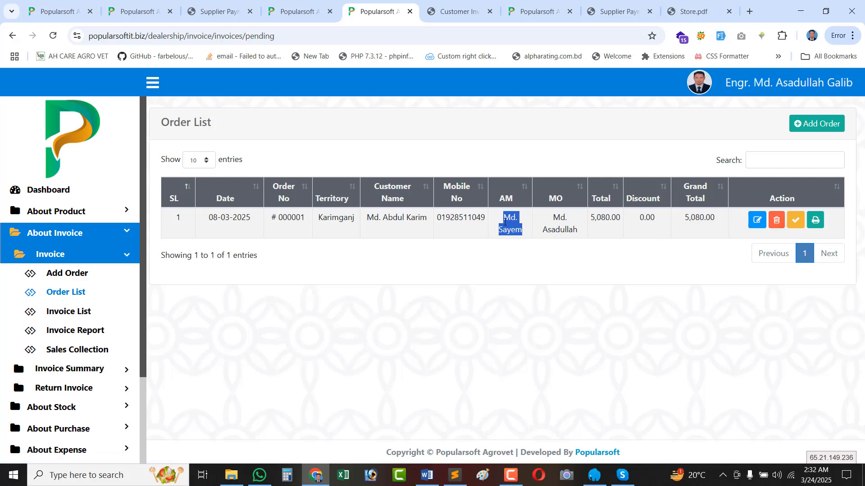
Verify order 000001's 5,080 grand total, approve it, and confirm no pending orders remain.
click(793, 221)
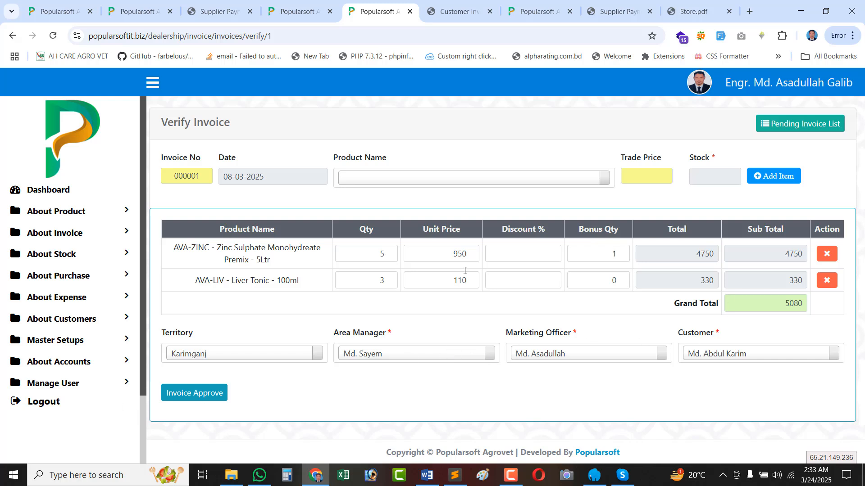
double_click(766, 300)
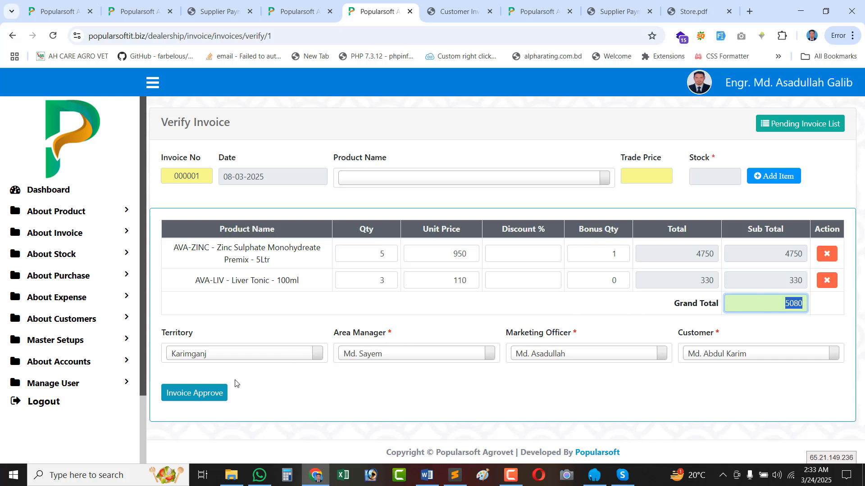
click(183, 398)
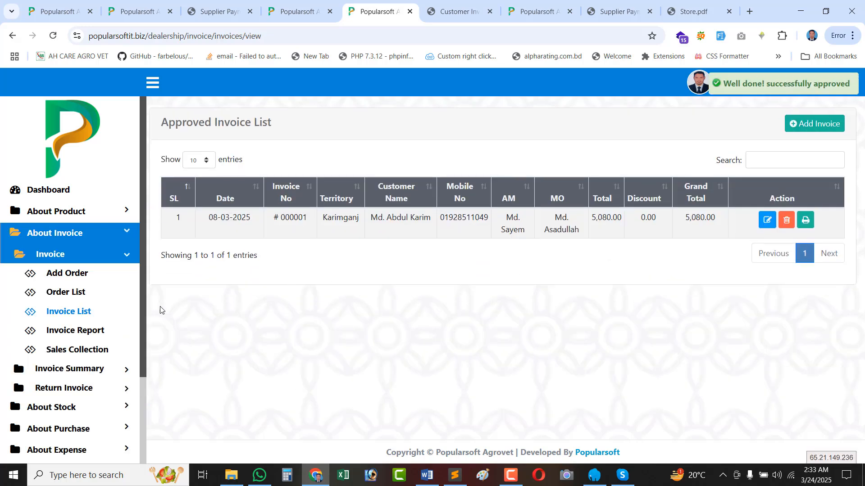
click(67, 293)
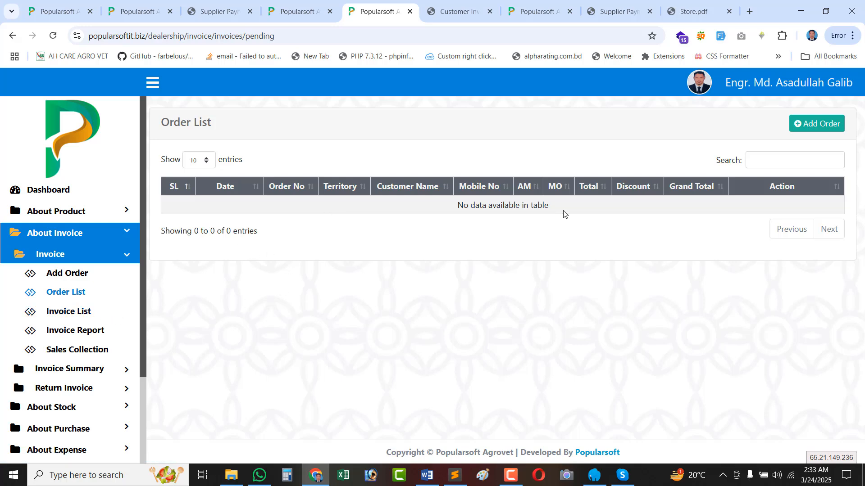
drag(563, 213, 373, 211)
Preview the approved invoice's PDF from the approved list, close it, and go to Invoice Report.
click(65, 314)
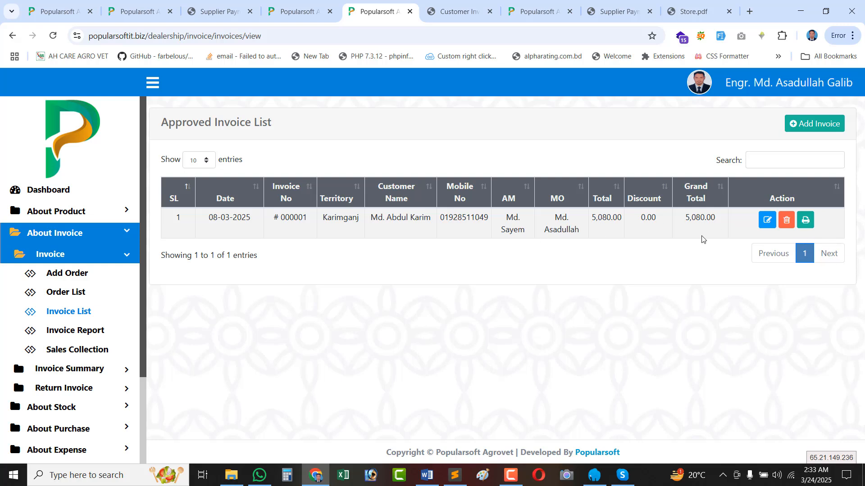
click(805, 220)
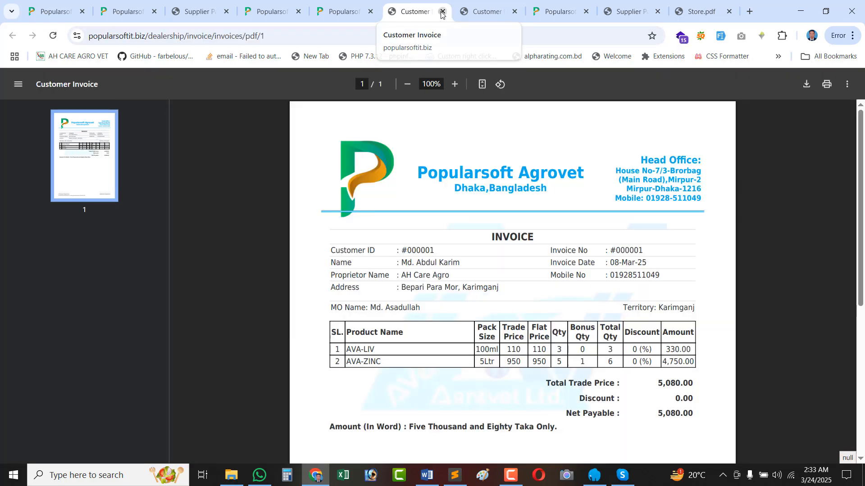
click(442, 14)
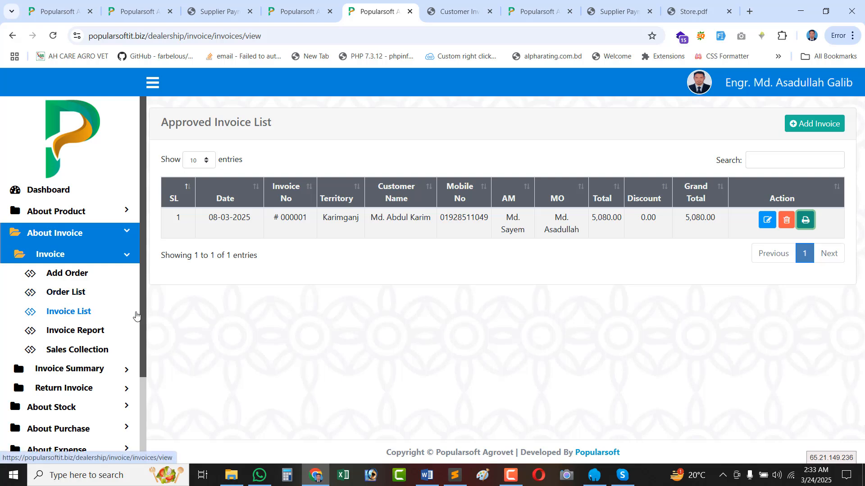
click(68, 332)
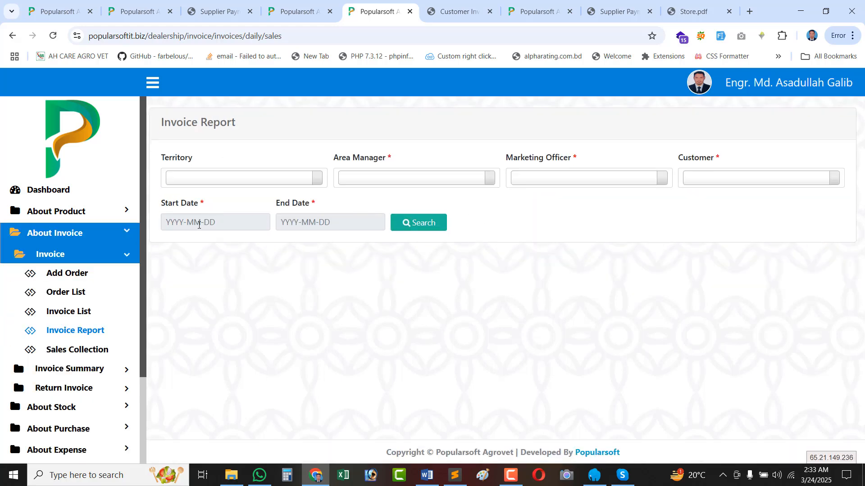
Search invoices dated 01-03-2025 to 24-03-2025, then move to the Sales Collection Report.
click(196, 224)
click(277, 288)
click(326, 222)
click(303, 346)
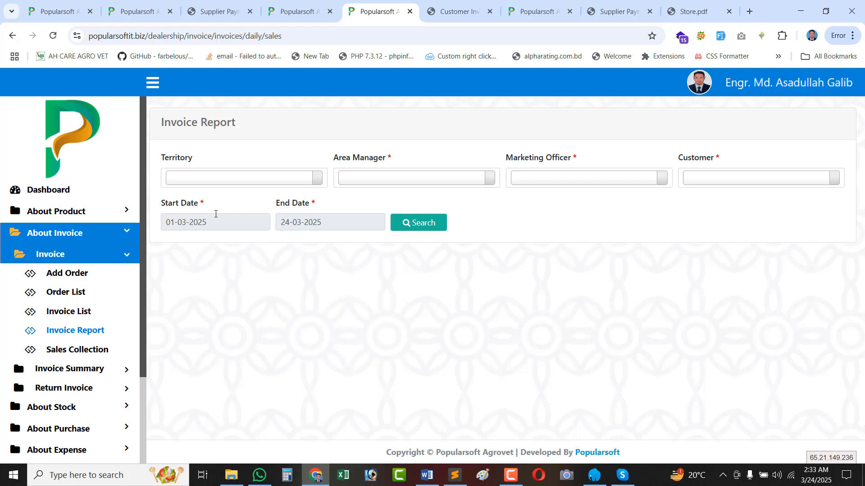
click(198, 227)
click(418, 225)
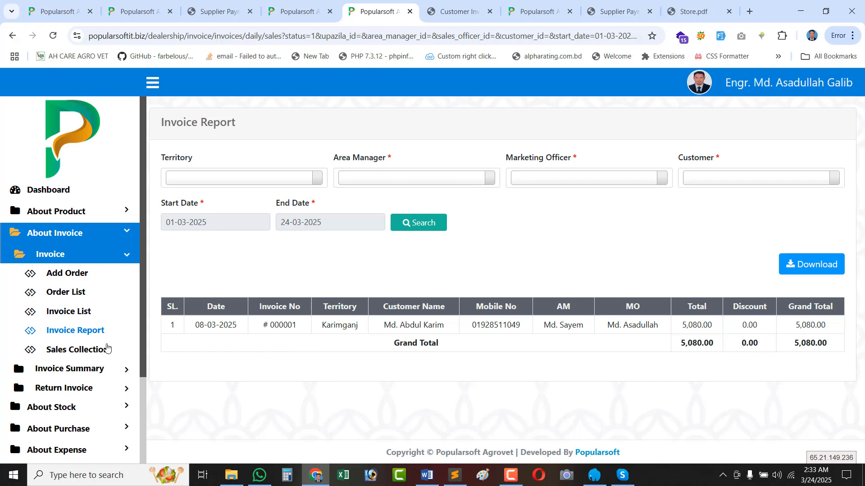
click(83, 356)
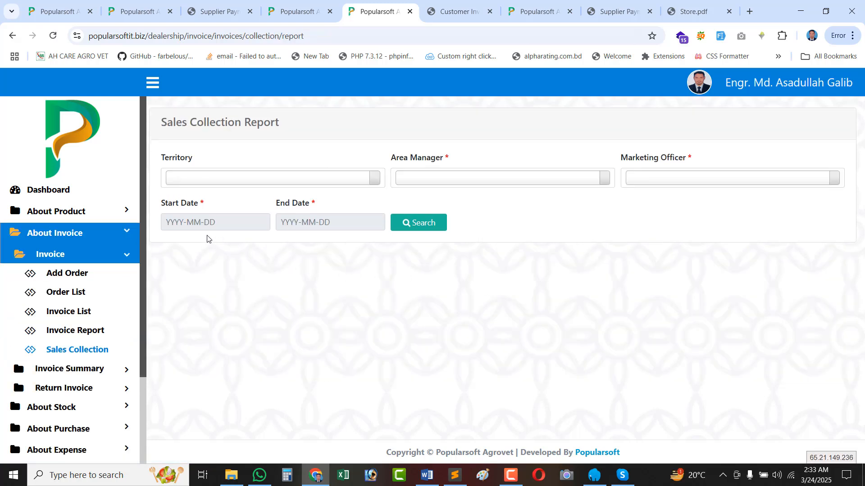
Run the sales collection report for 01-03-2025 to 24-03-2025.
click(202, 230)
click(275, 290)
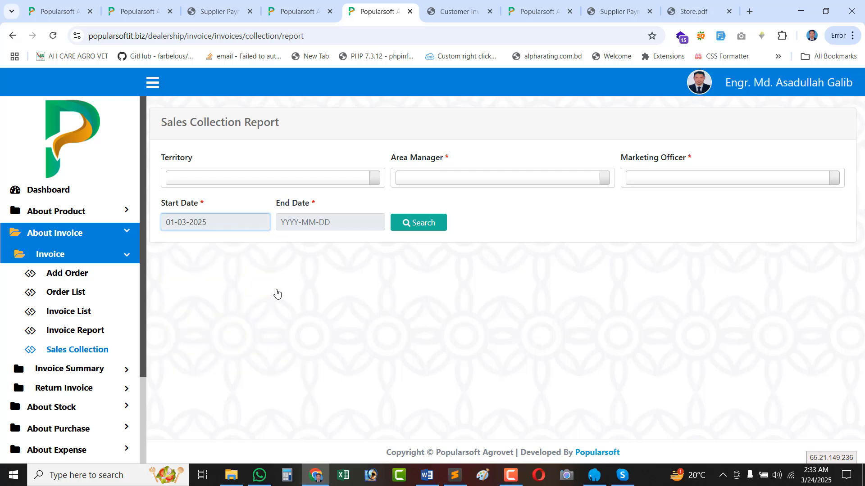
click(333, 223)
click(304, 346)
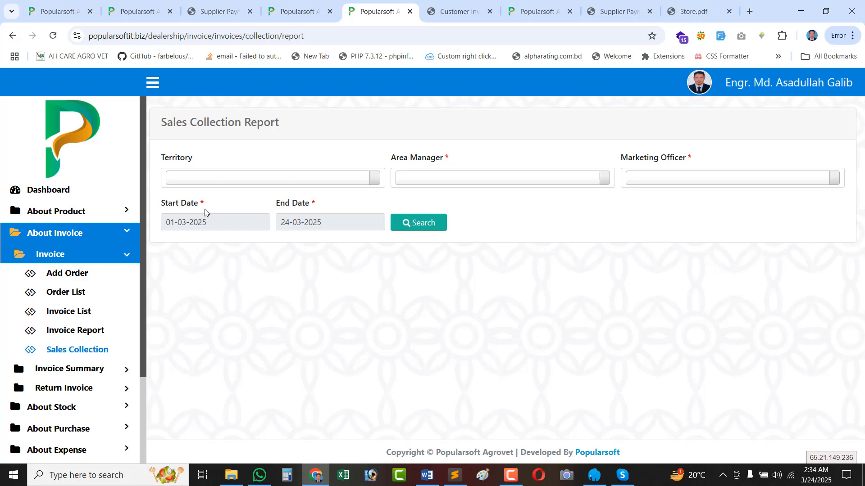
click(205, 222)
click(333, 222)
click(421, 223)
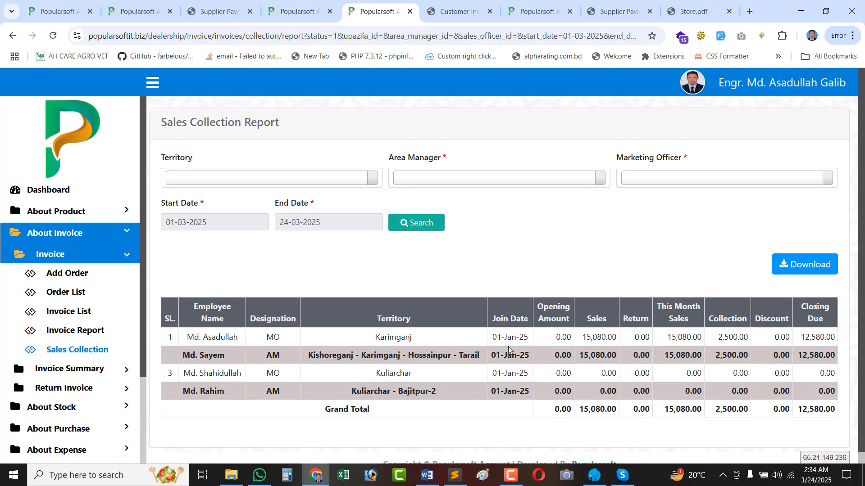
scroll(508, 347, down, 1)
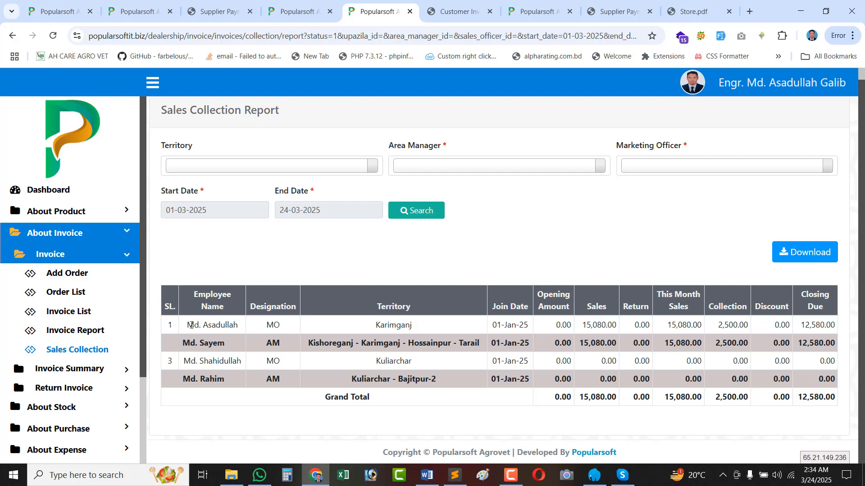
Review the employee rows: first officer is an MO covering Karimganj.
triple_click(191, 325)
double_click(271, 325)
double_click(276, 324)
double_click(390, 326)
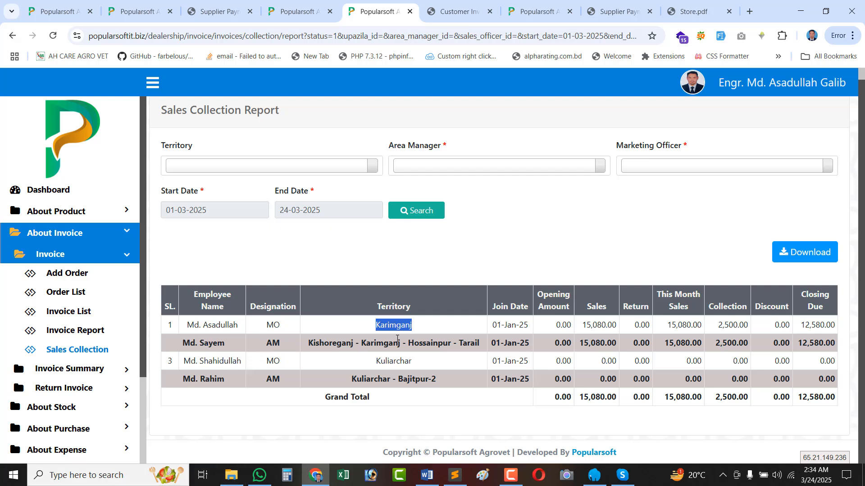
triple_click(363, 340)
triple_click(232, 327)
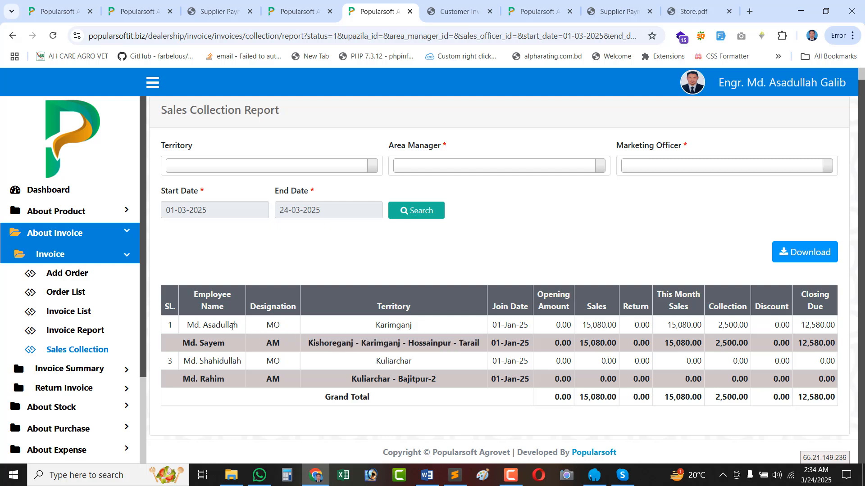
triple_click(274, 326)
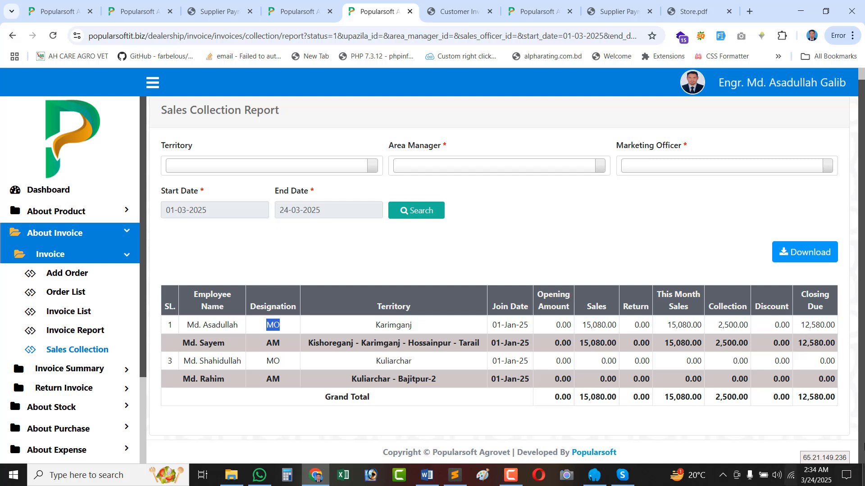
double_click(219, 323)
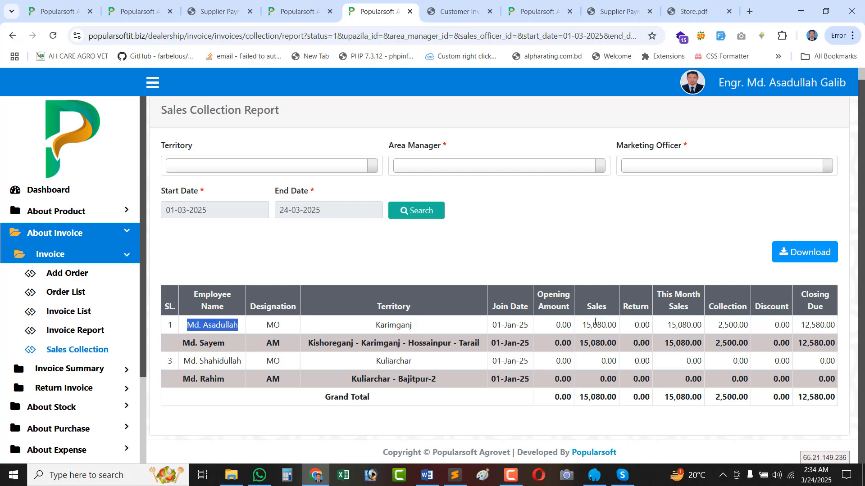
Confirm sales 15,080.00, collection 2,500.00, closing due 12,580.00, then download the report PDF.
double_click(600, 322)
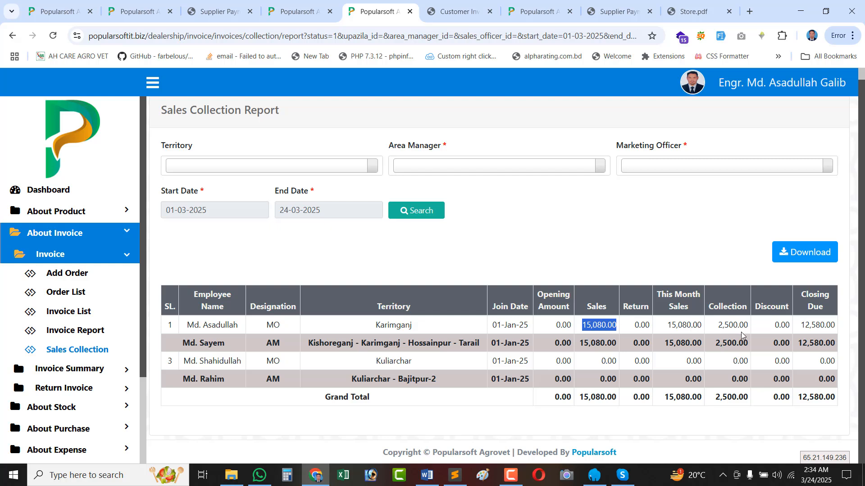
double_click(726, 326)
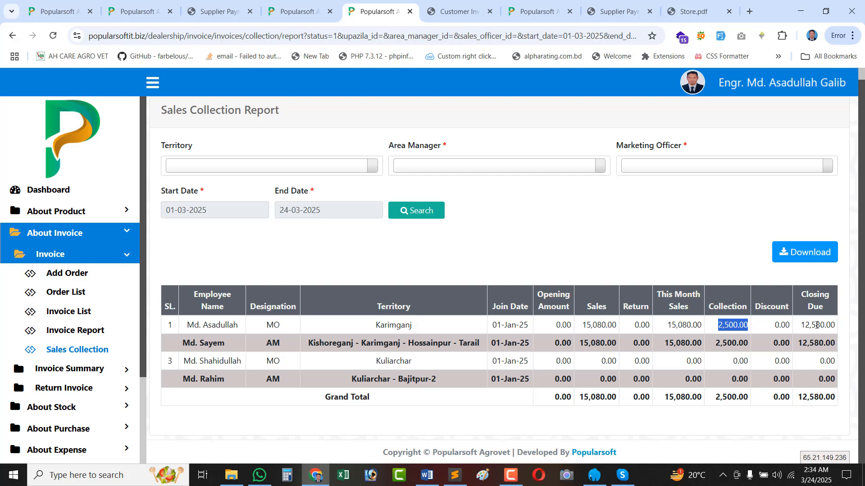
double_click(817, 325)
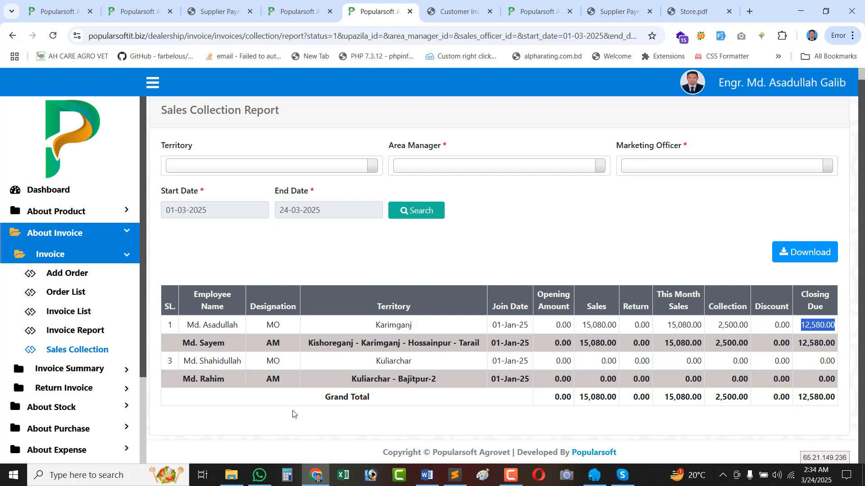
triple_click(213, 363)
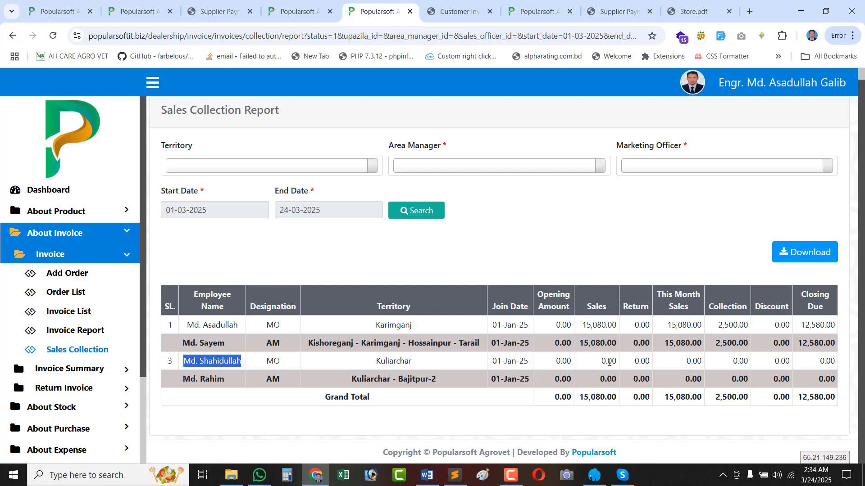
double_click(564, 362)
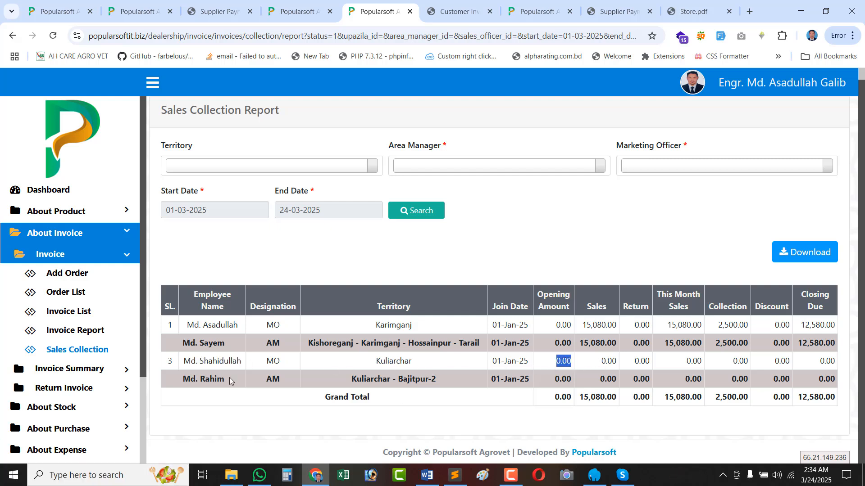
drag(228, 380, 185, 379)
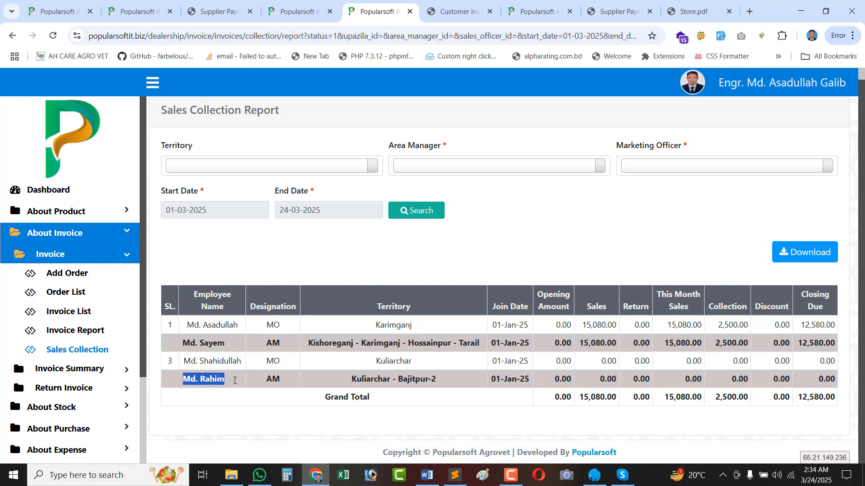
double_click(592, 384)
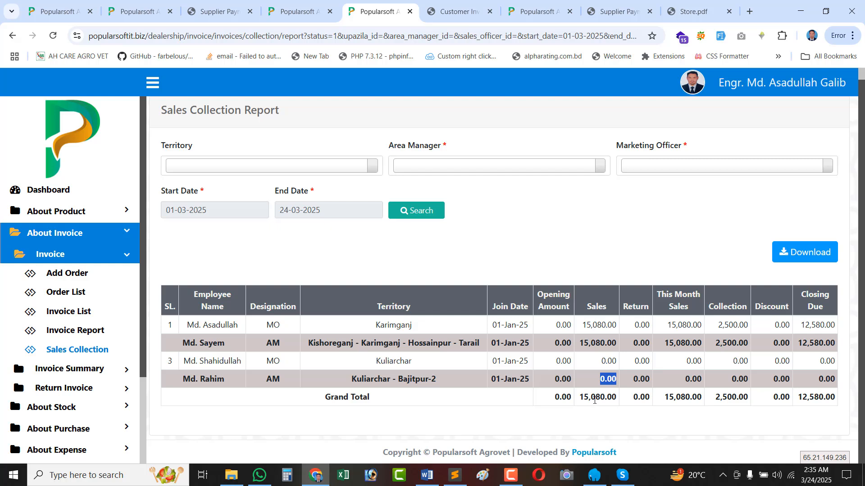
double_click(606, 396)
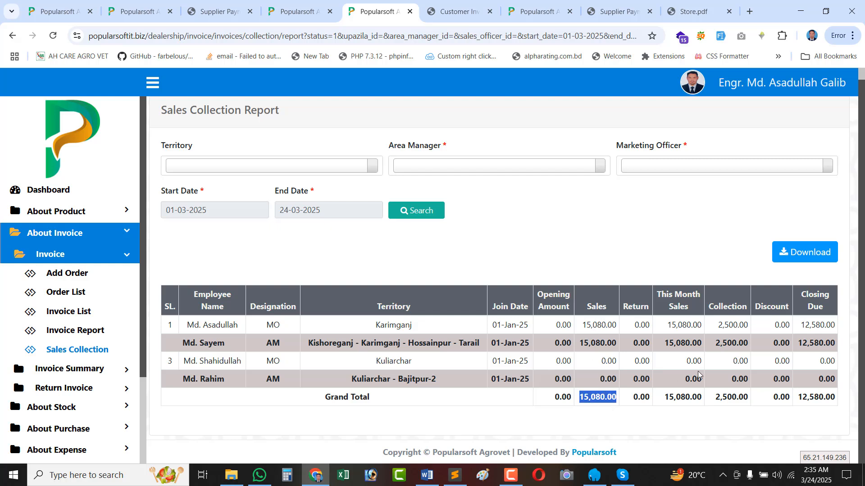
click(742, 318)
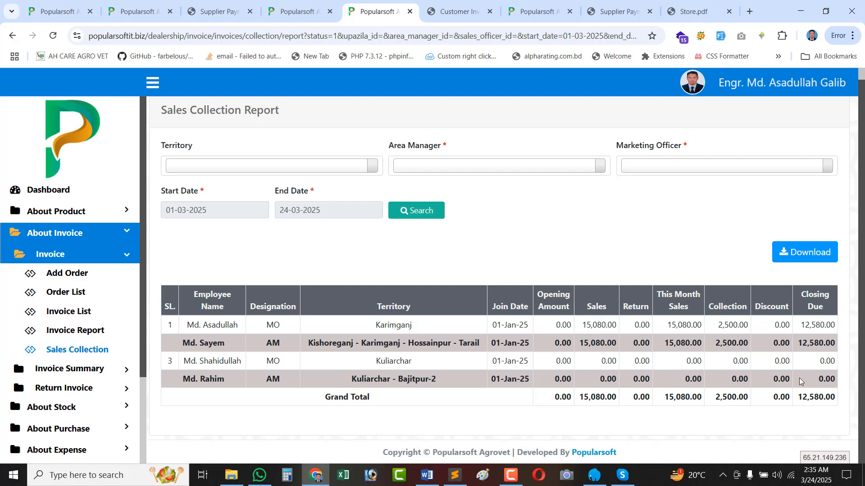
double_click(812, 400)
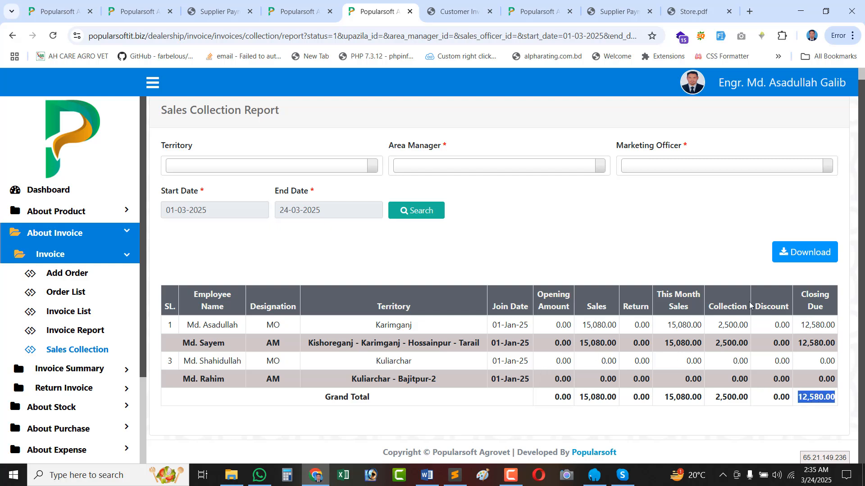
click(782, 259)
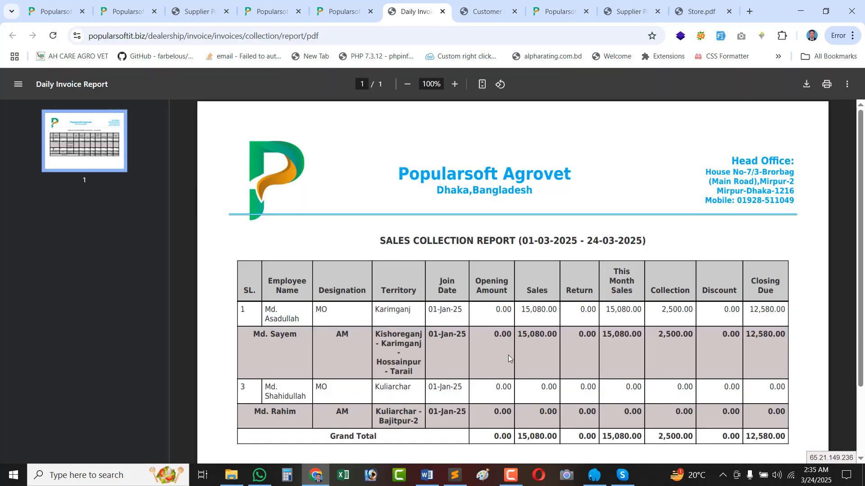
scroll(545, 342, down, 1)
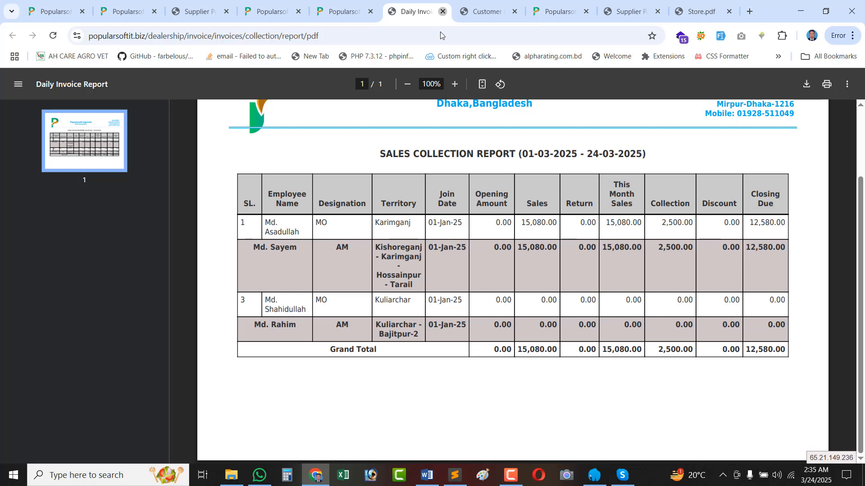
click(443, 12)
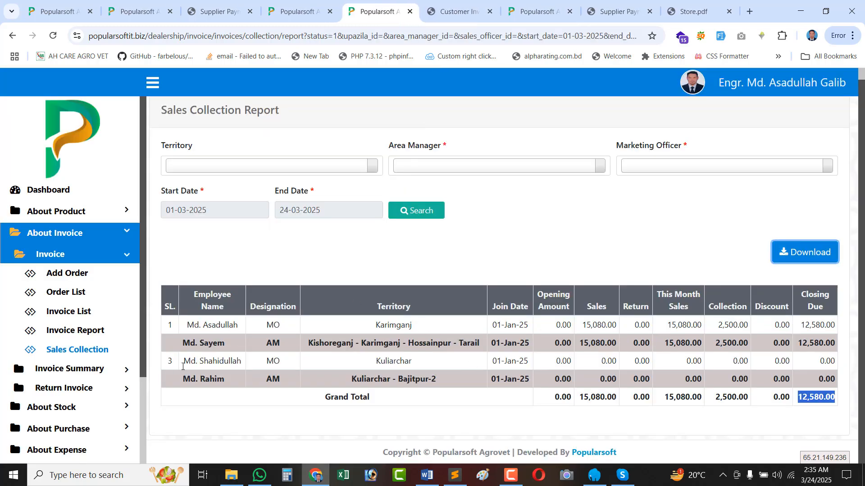
Leave the report through About Invoice > Invoice and open the Add Order form for order 000002.
triple_click(206, 380)
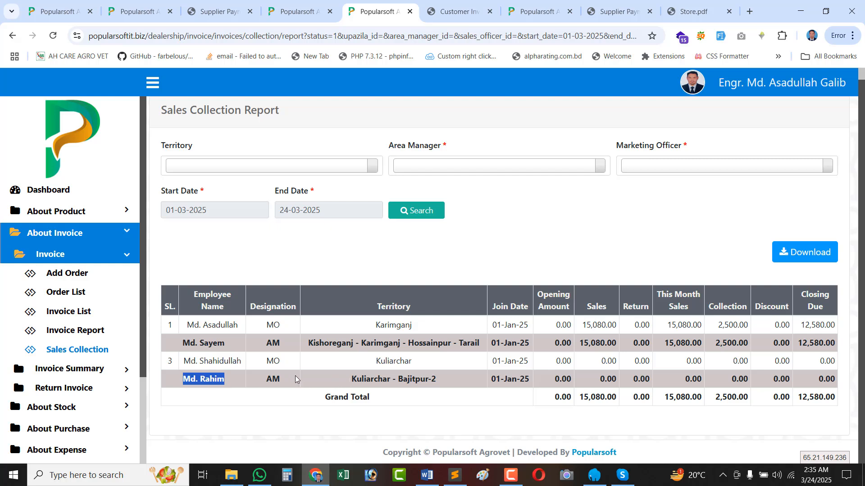
double_click(273, 361)
click(453, 387)
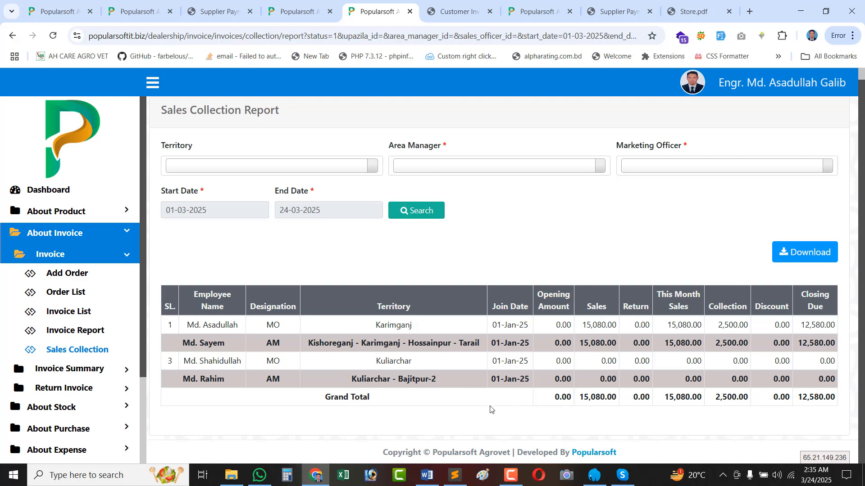
click(76, 373)
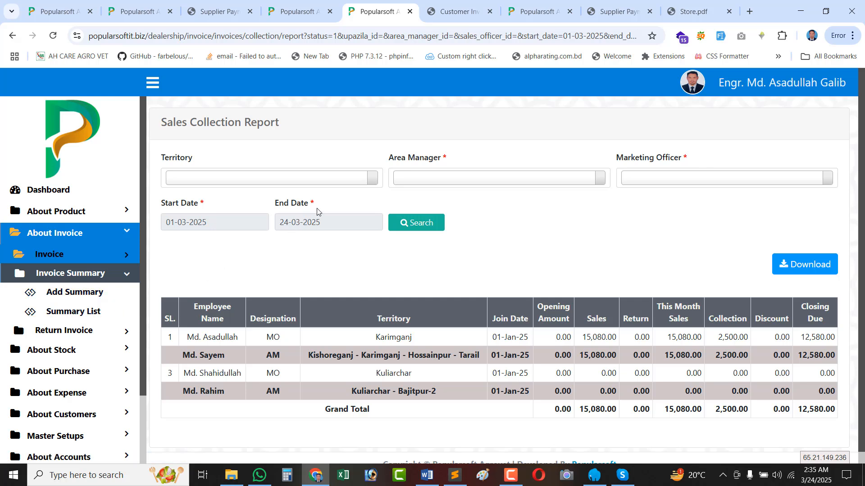
triple_click(290, 203)
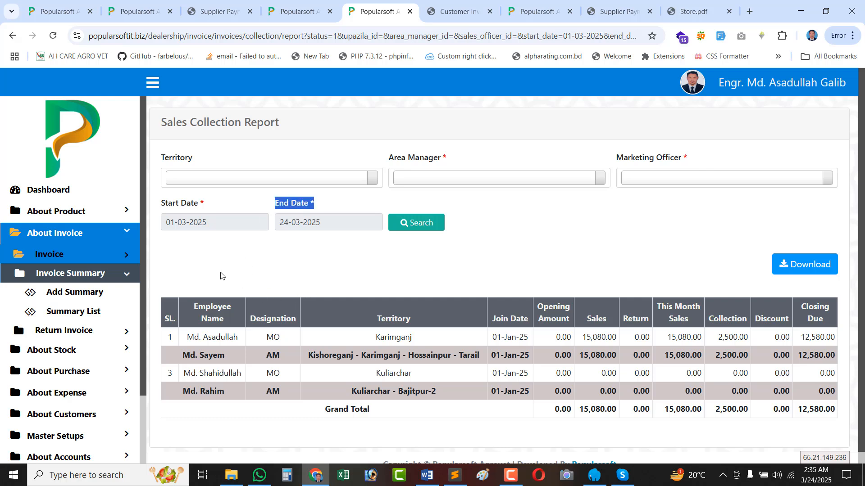
click(77, 256)
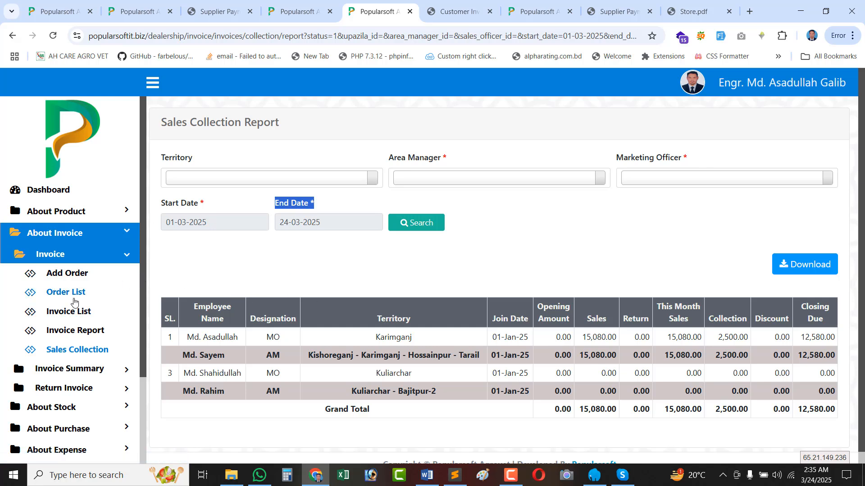
click(77, 276)
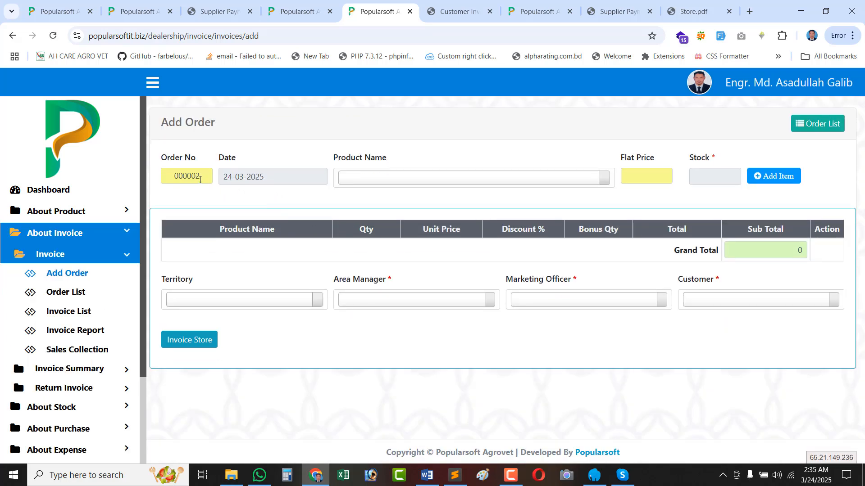
Add order lines for 2 AVA-ZINC 5Ltr and 1 Liver Tonic 500mg.
double_click(200, 180)
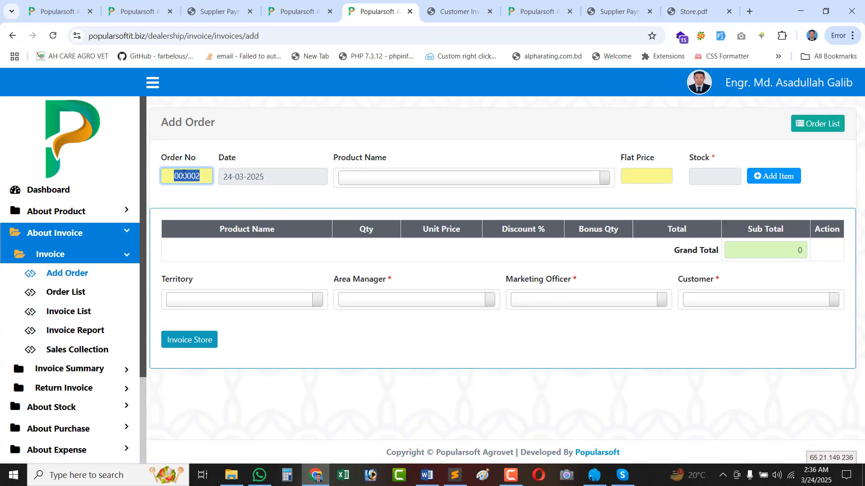
click(386, 178)
click(457, 230)
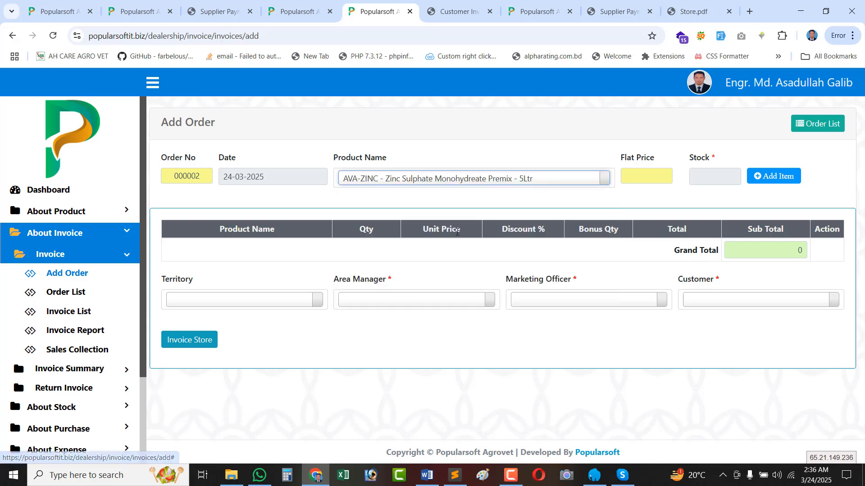
click(773, 176)
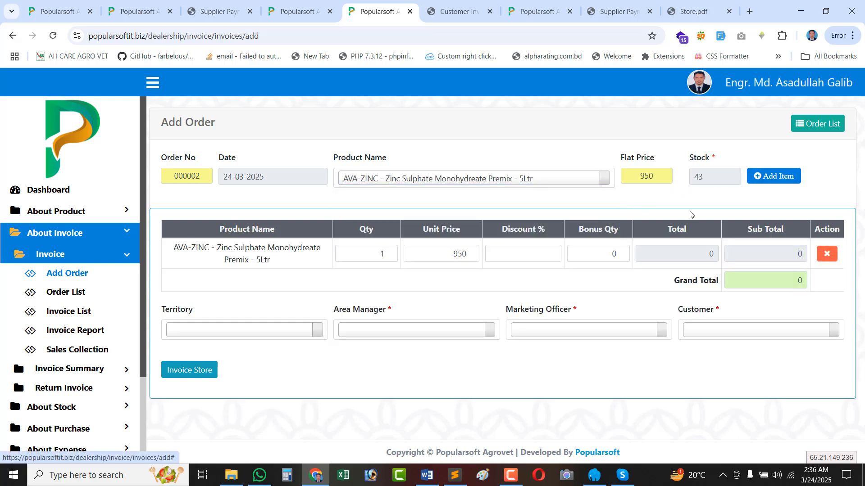
click(390, 252)
click(481, 217)
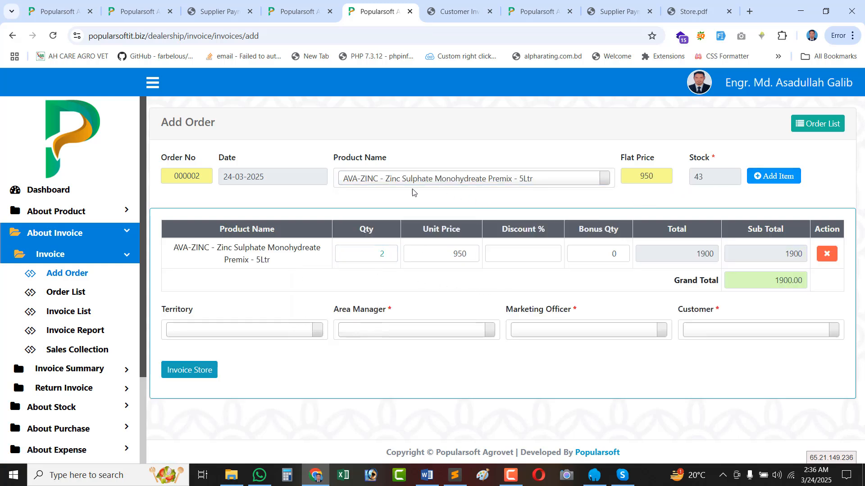
click(409, 184)
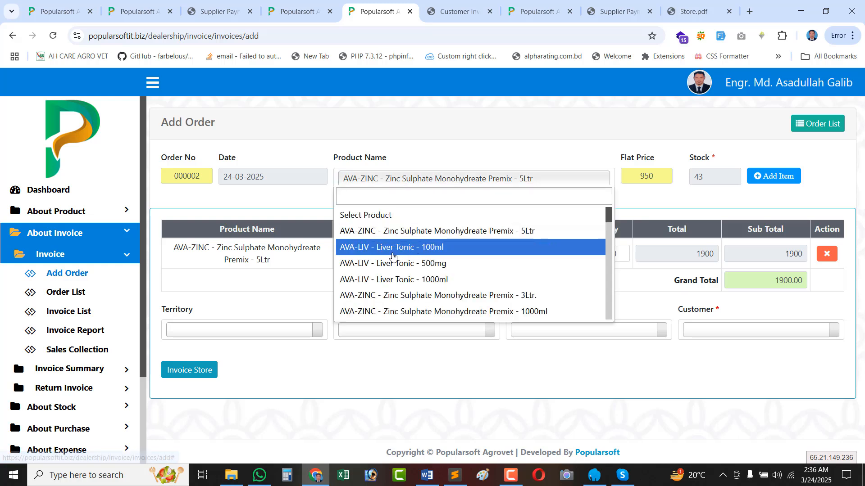
click(518, 247)
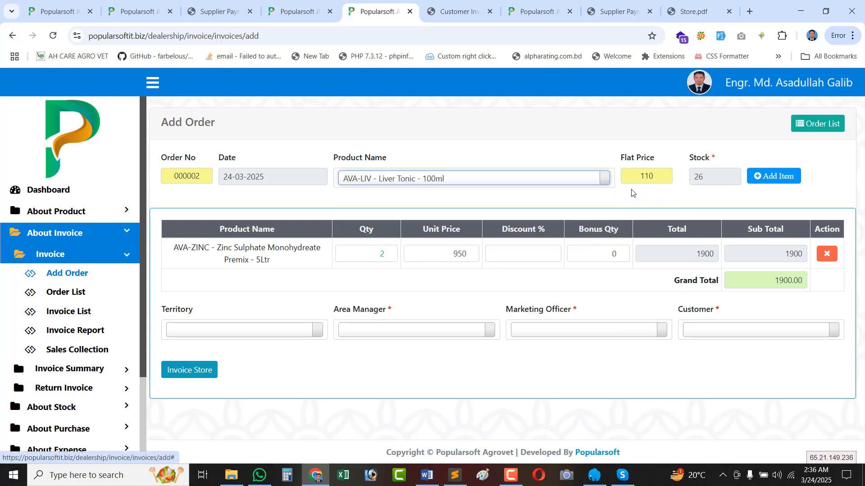
click(536, 180)
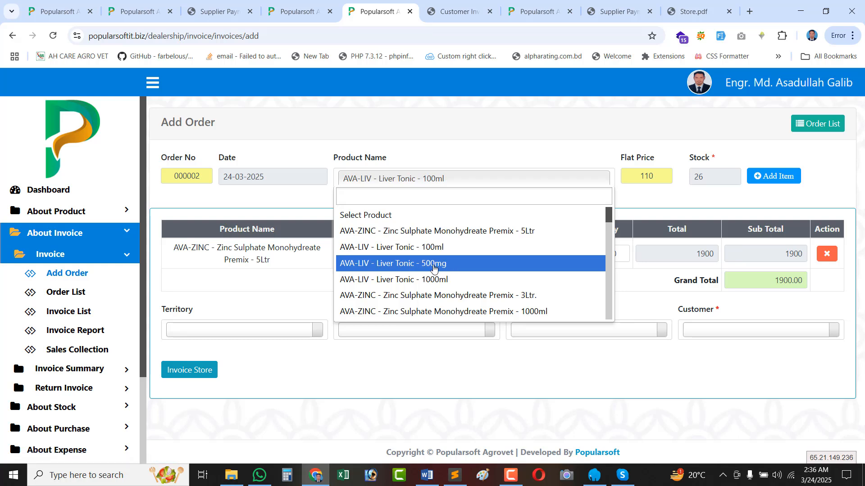
click(469, 256)
click(774, 176)
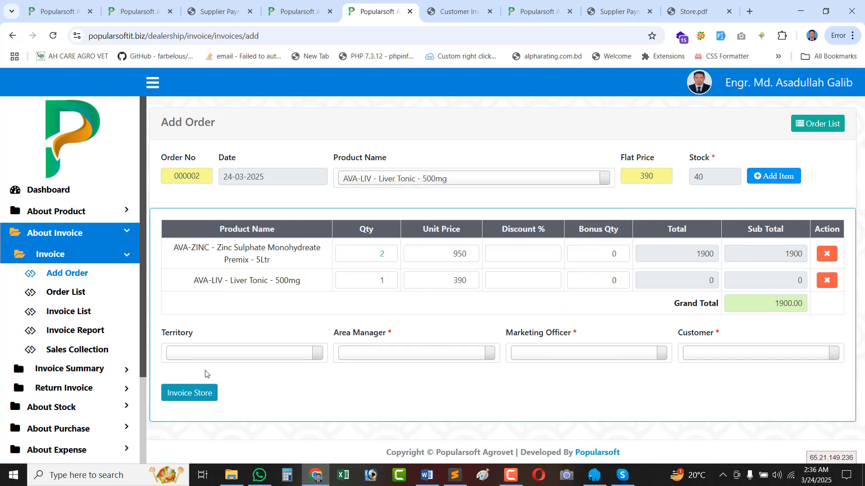
Set territory Karimganj and choose the order's area manager, marketing officer and customer.
click(211, 356)
click(205, 406)
click(369, 355)
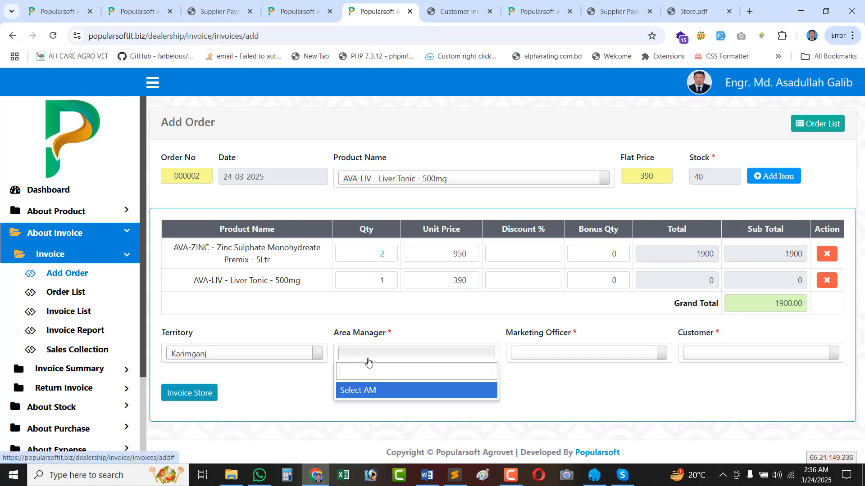
click(380, 358)
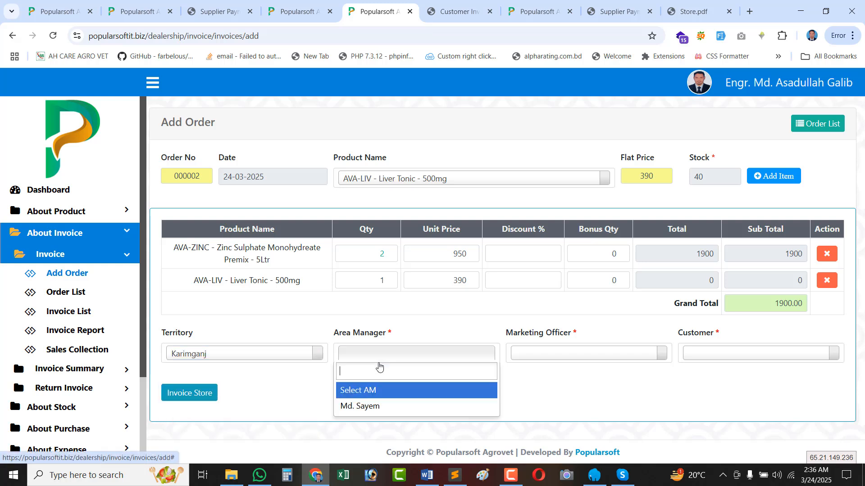
click(361, 404)
click(541, 357)
click(540, 408)
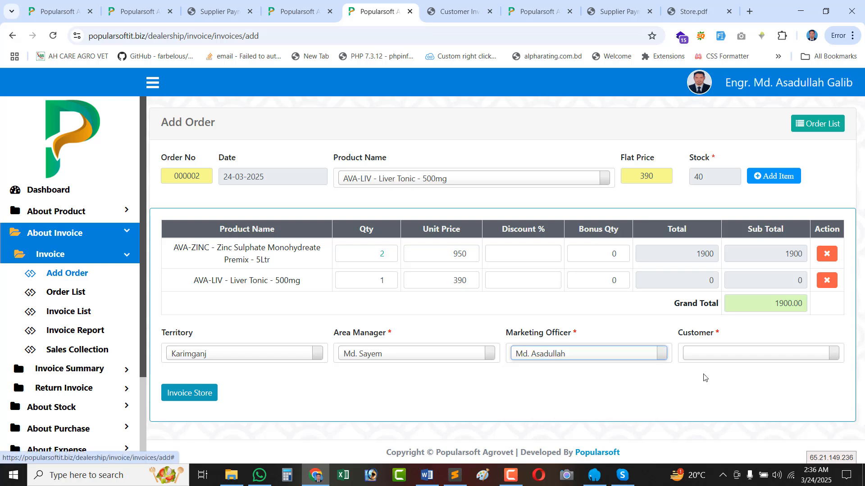
click(744, 354)
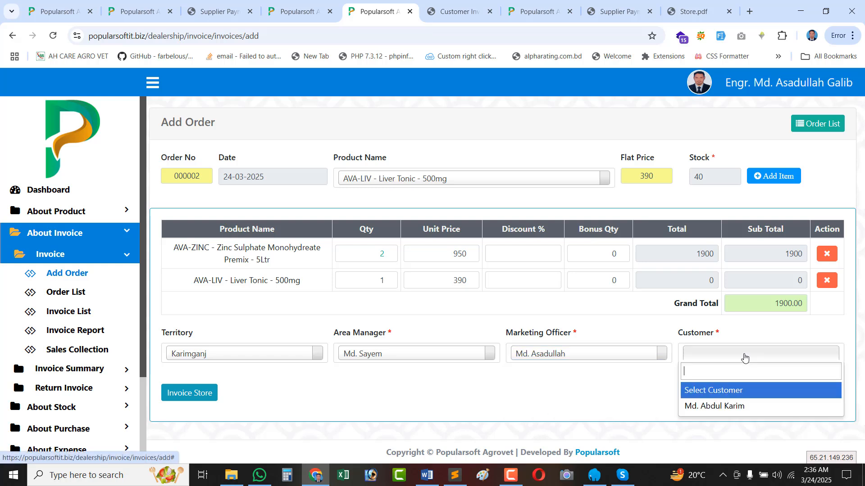
click(708, 408)
Store order 000002 as an invoice, verify it, and approve it.
click(181, 394)
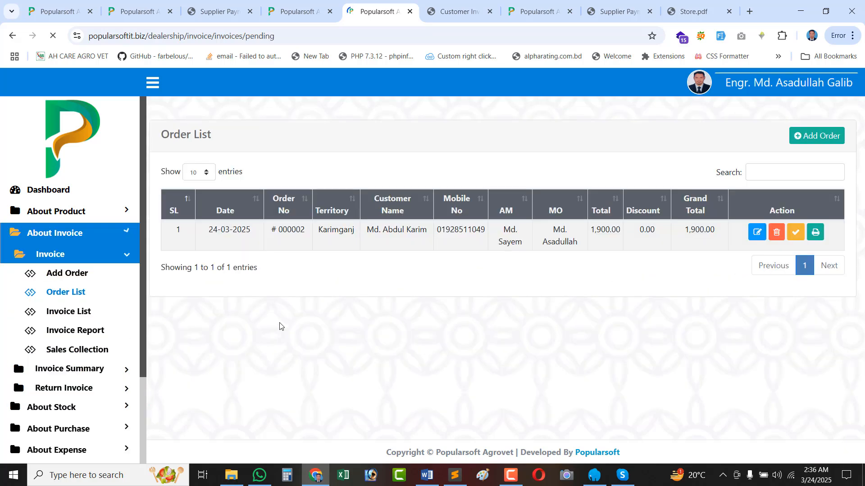
click(795, 224)
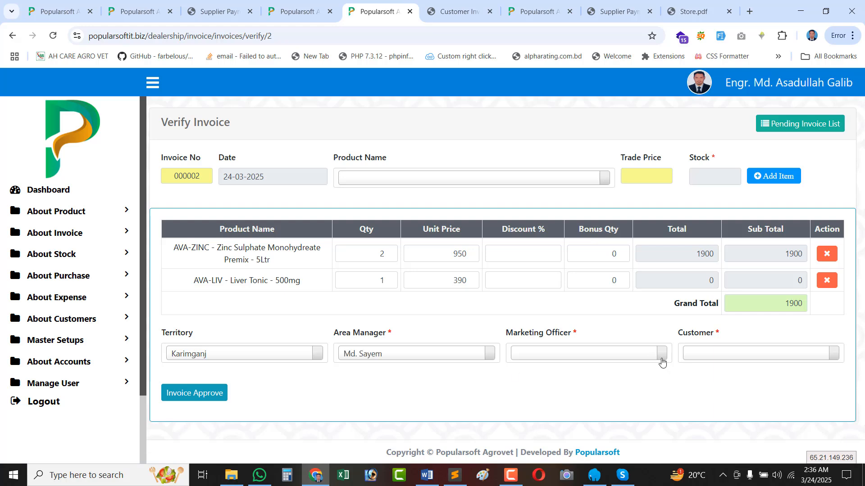
click(190, 396)
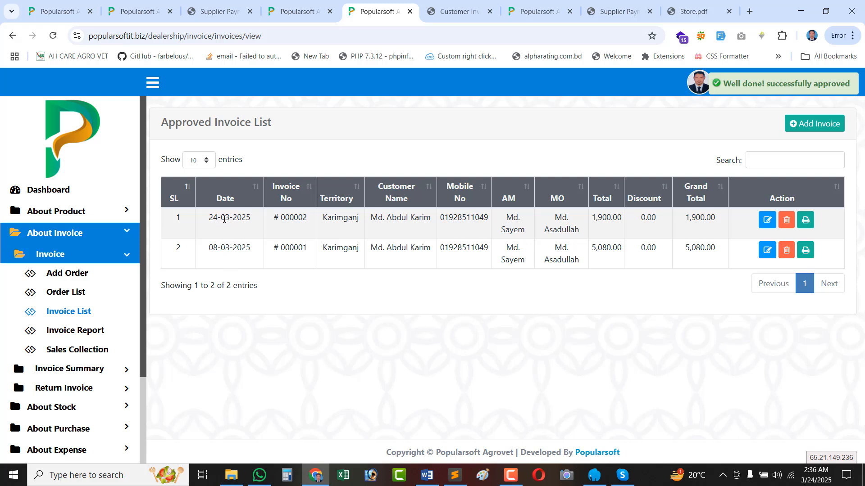
Compare invoice dates 24-03-2025 and 08-03-2025, inspect 000002's edit page, then return to the pending list.
triple_click(215, 219)
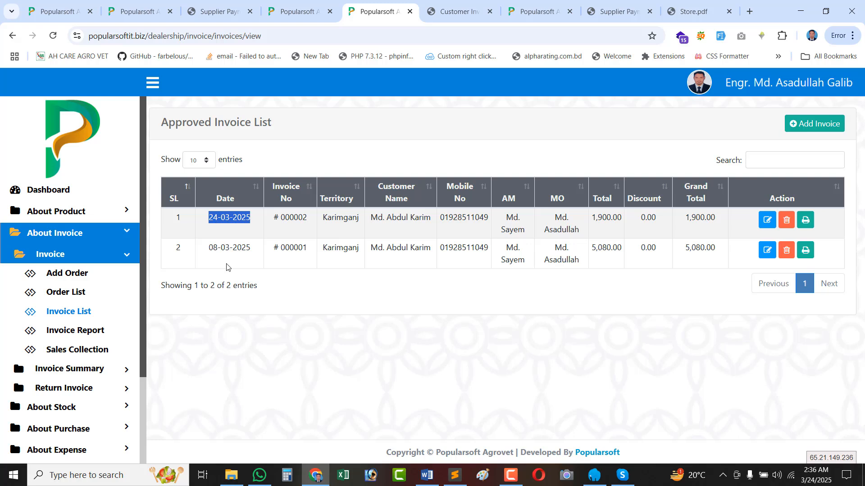
double_click(213, 249)
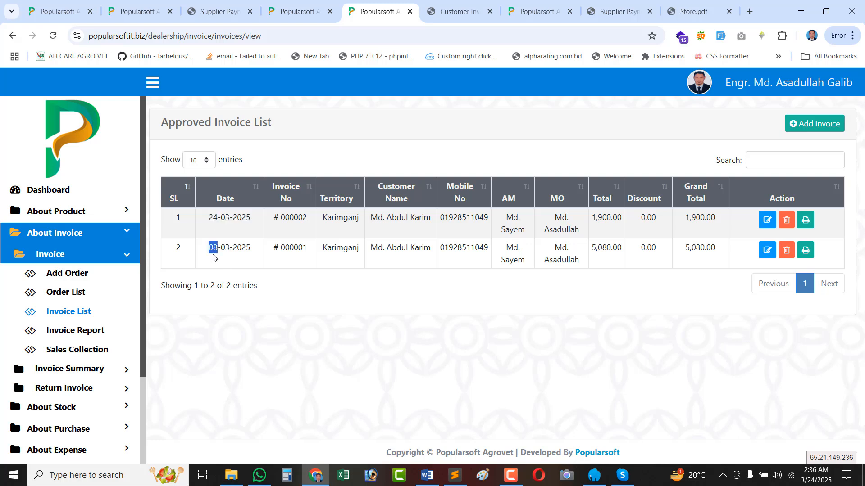
triple_click(224, 216)
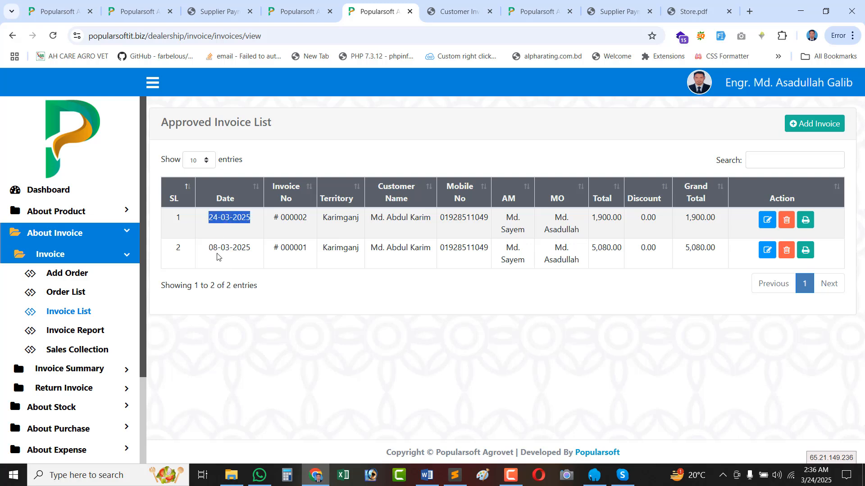
triple_click(230, 249)
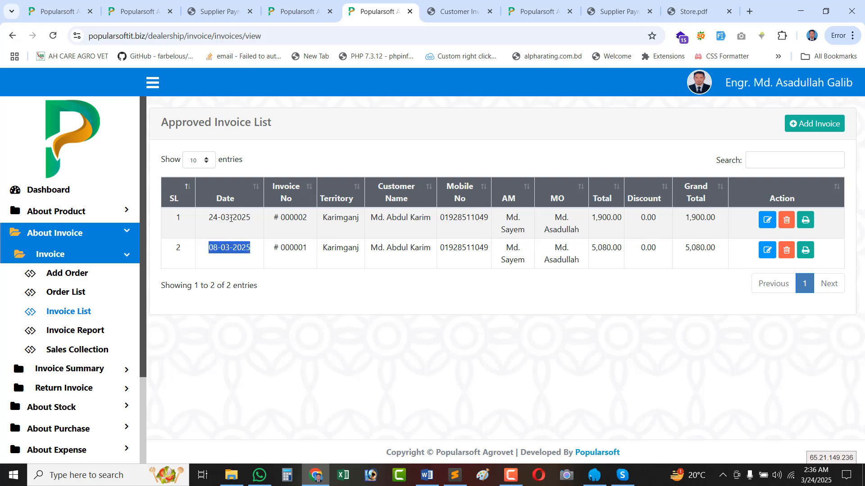
triple_click(231, 219)
click(766, 220)
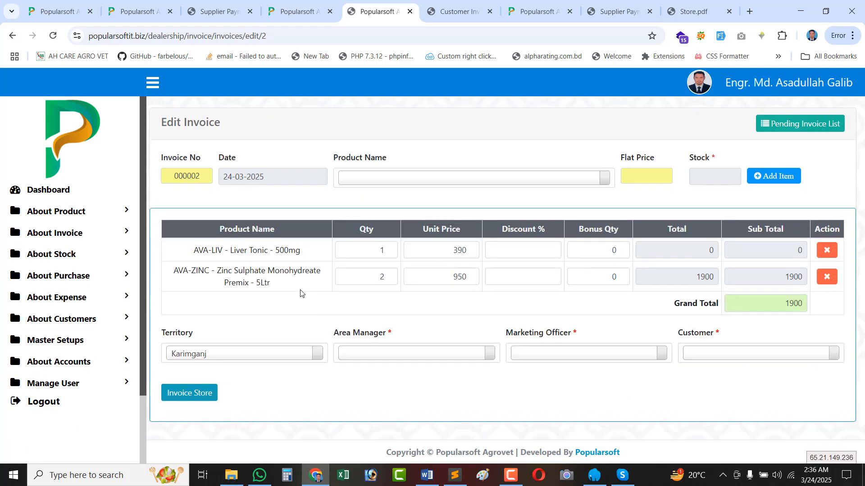
click(249, 178)
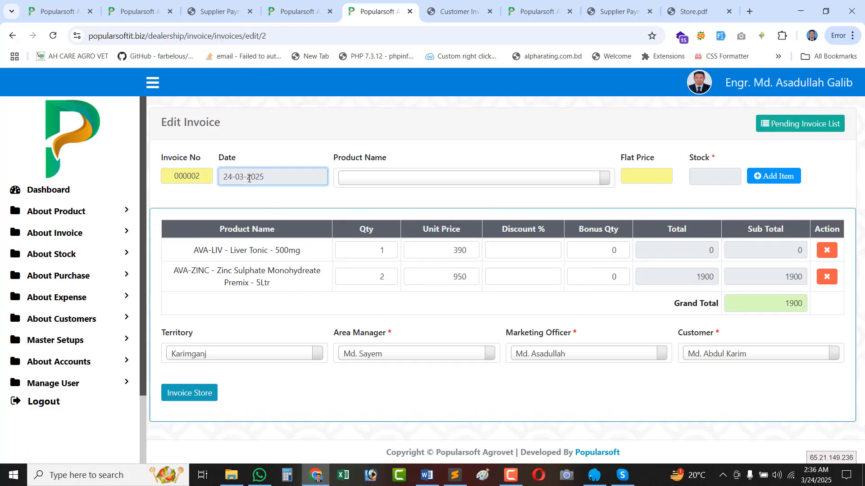
double_click(296, 172)
click(789, 131)
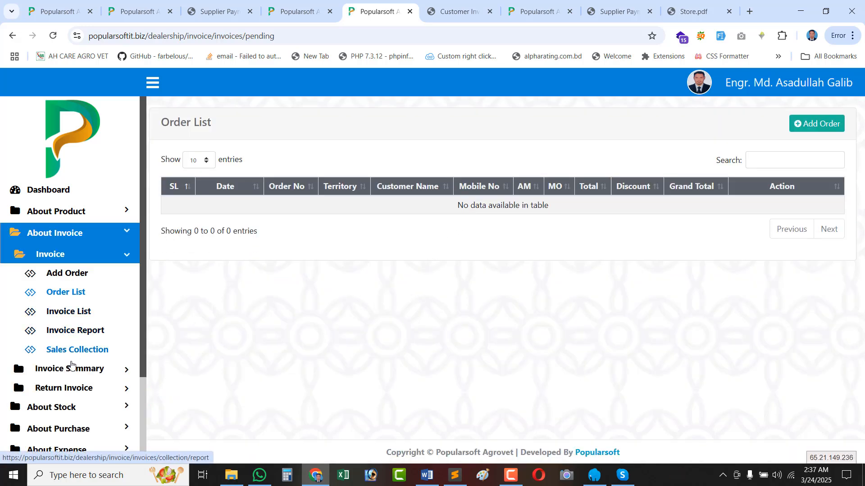
Start a new invoice summary dated 24-03-2025 for Karimganj with its area manager and marketing officer.
click(64, 368)
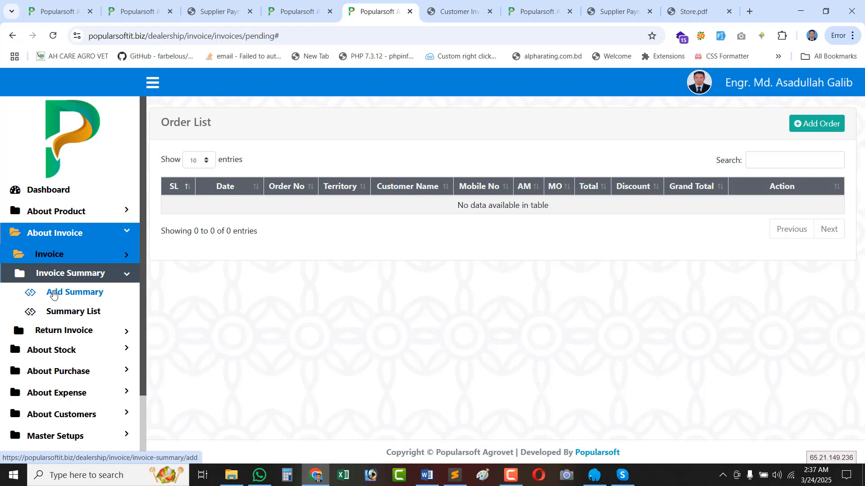
click(73, 297)
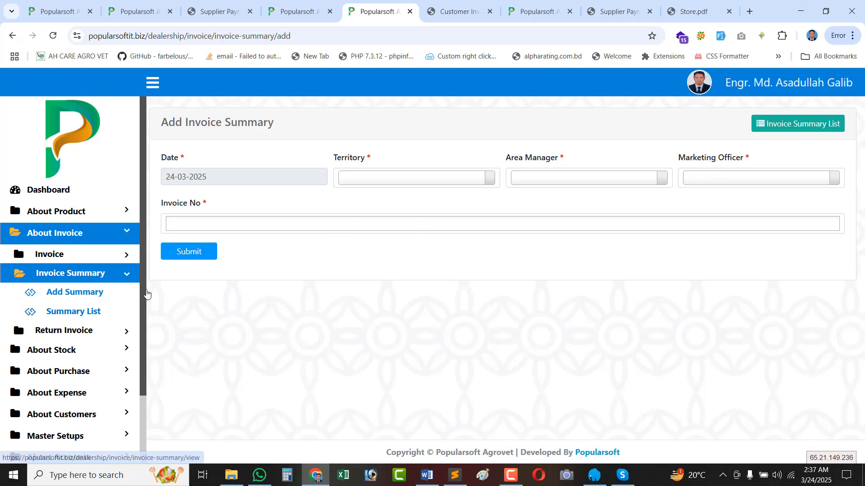
click(215, 179)
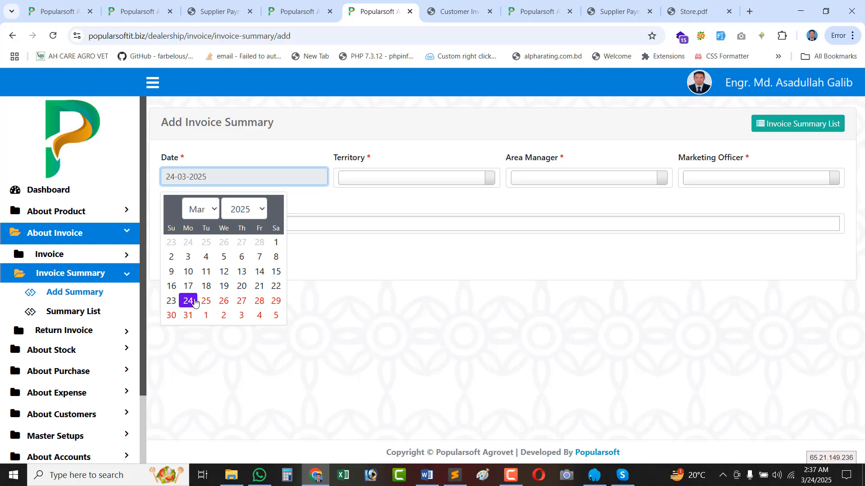
click(188, 300)
click(390, 180)
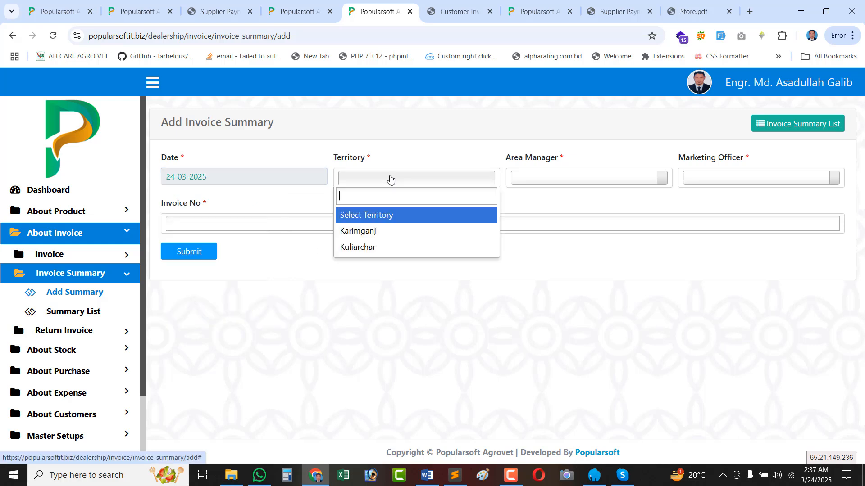
click(388, 231)
click(592, 183)
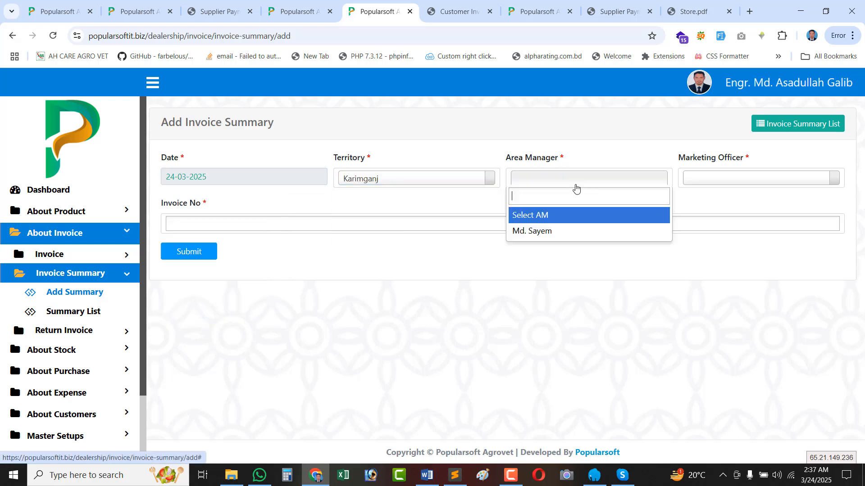
click(549, 230)
click(703, 176)
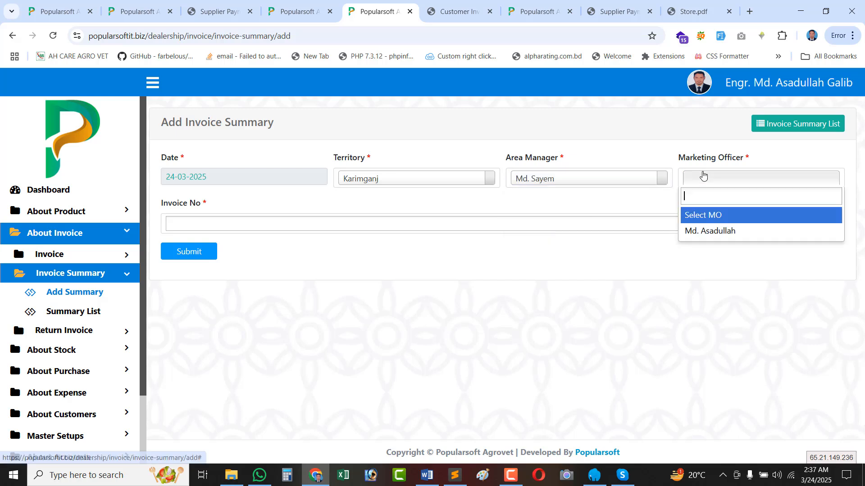
click(703, 231)
Include invoices 000001 and 000002 and submit the summary.
click(186, 225)
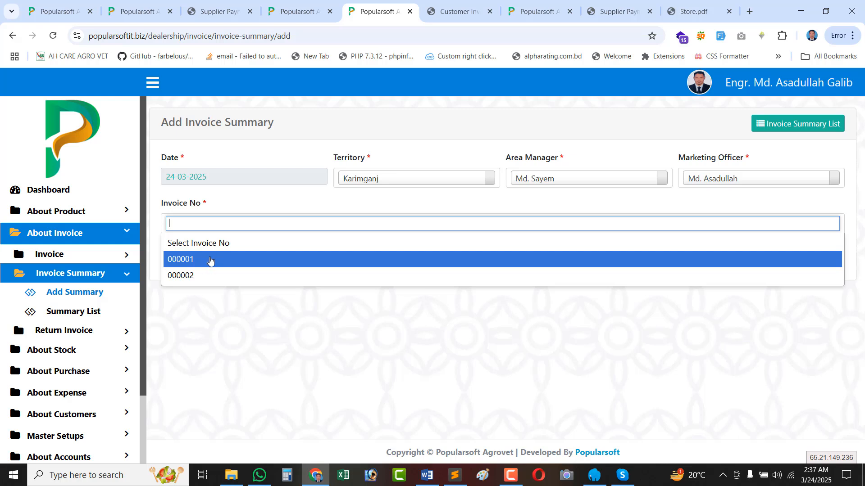
click(209, 261)
click(245, 222)
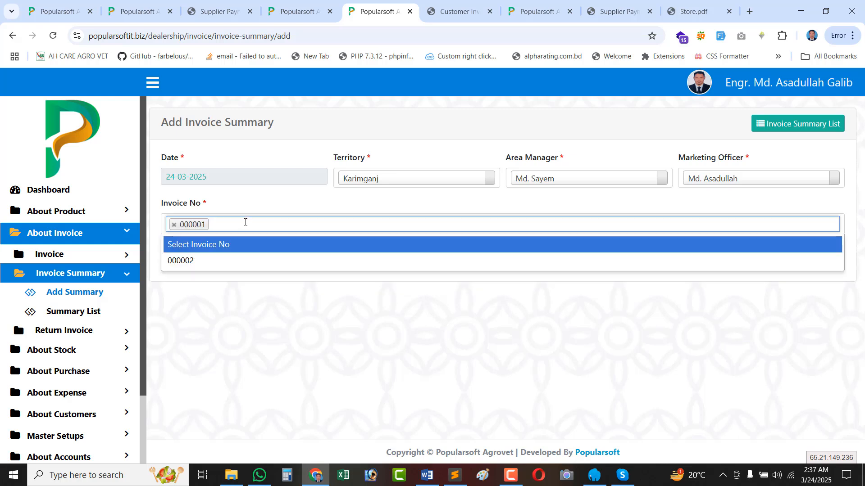
click(216, 260)
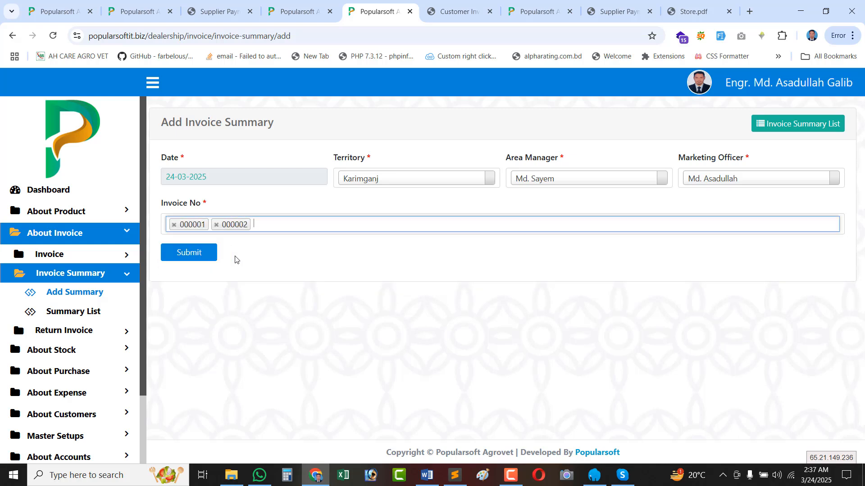
click(183, 258)
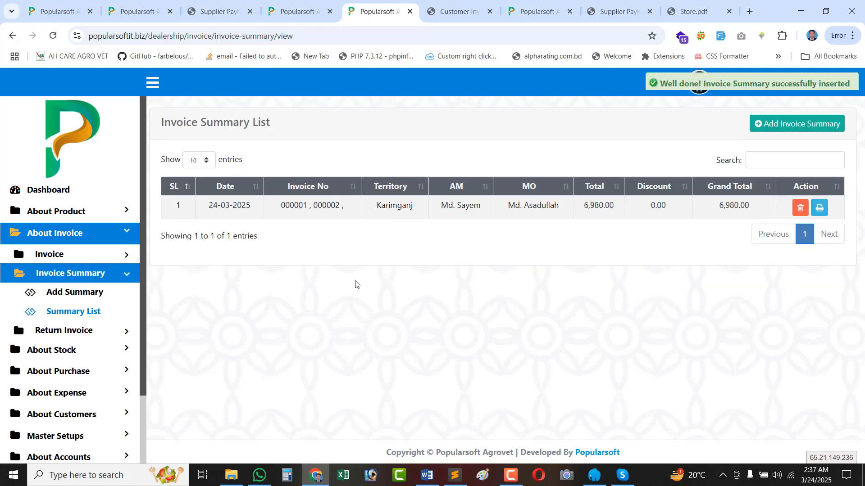
Note the summary's 6,980.00 grand total and open the Invoice List in a new tab.
double_click(728, 205)
double_click(594, 208)
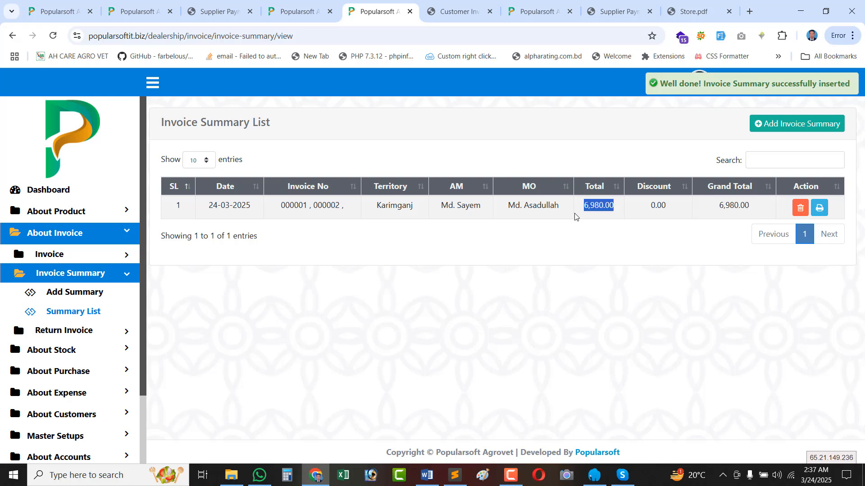
click(49, 254)
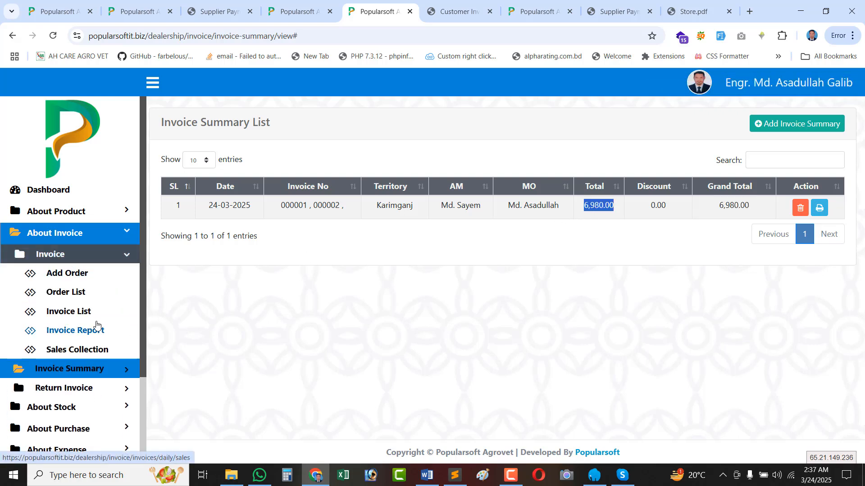
right_click(78, 311)
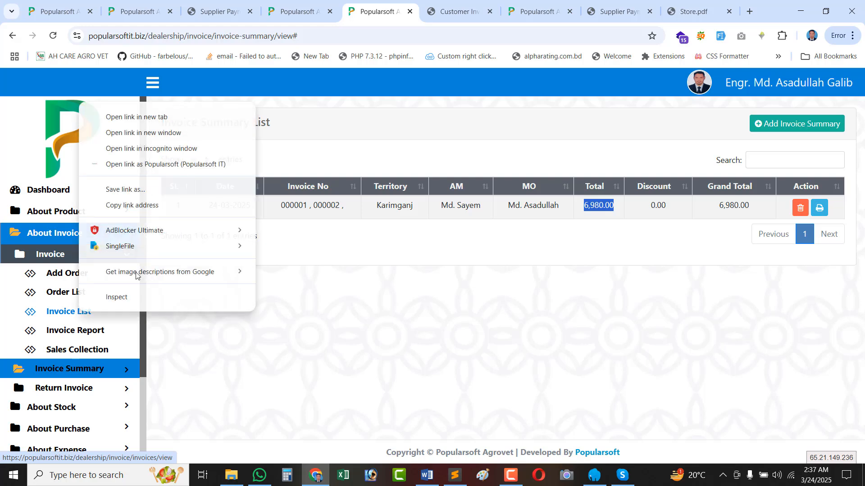
click(162, 118)
click(401, 14)
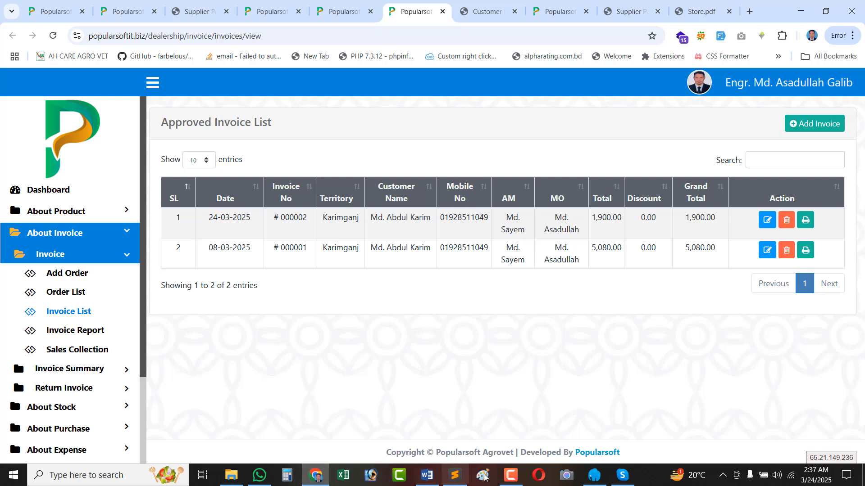
Check that invoices 000002 (1,900.00) and 000001 (5,080.00) add up to the summary's 6,980.00.
click(511, 477)
click(511, 477)
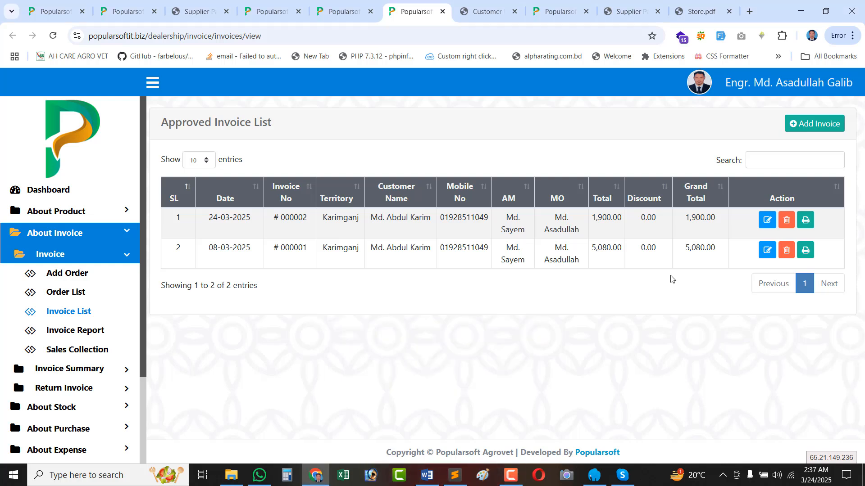
double_click(691, 218)
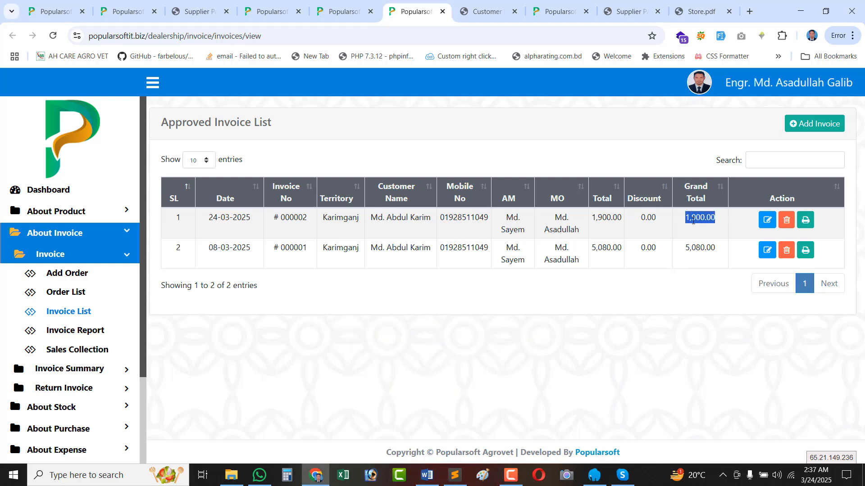
double_click(691, 249)
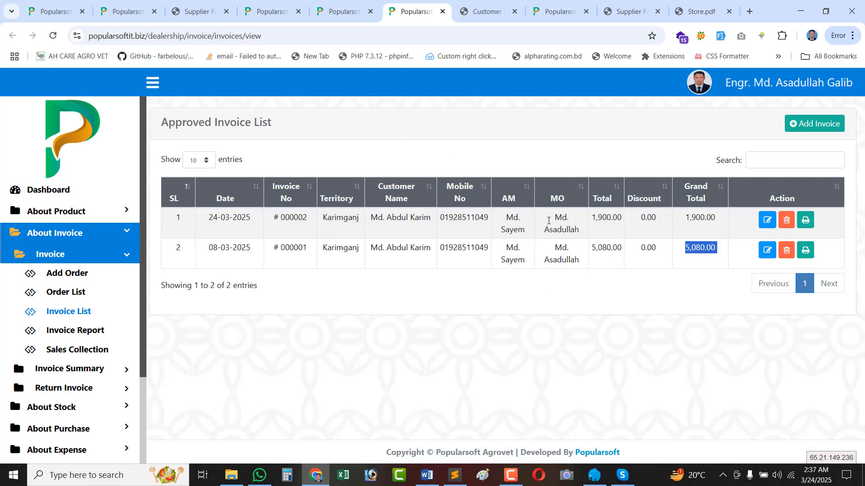
click(345, 12)
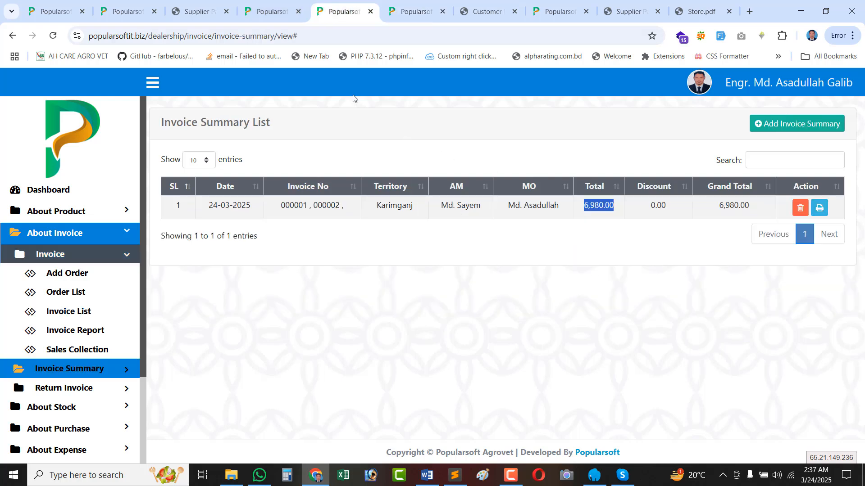
double_click(731, 206)
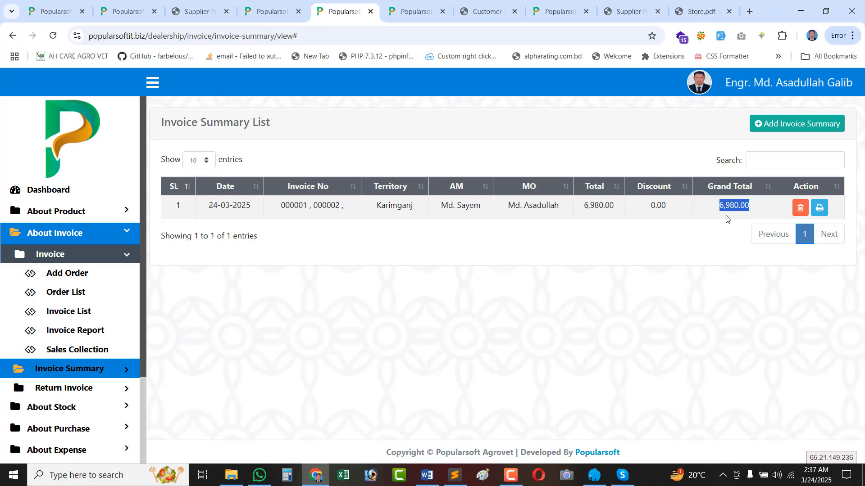
Print the invoice summary and review the PDF's row 3 bonus quantity and 6,980.00 net payable.
click(820, 208)
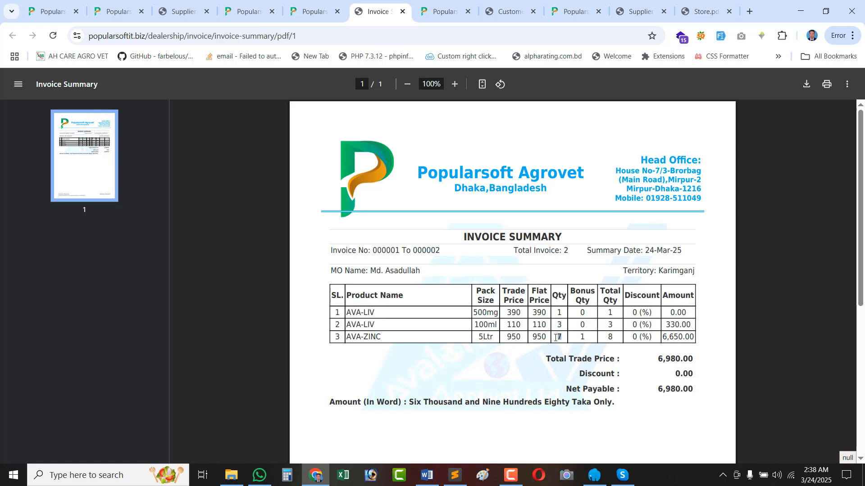
double_click(581, 337)
scroll(656, 353, down, 3)
double_click(666, 275)
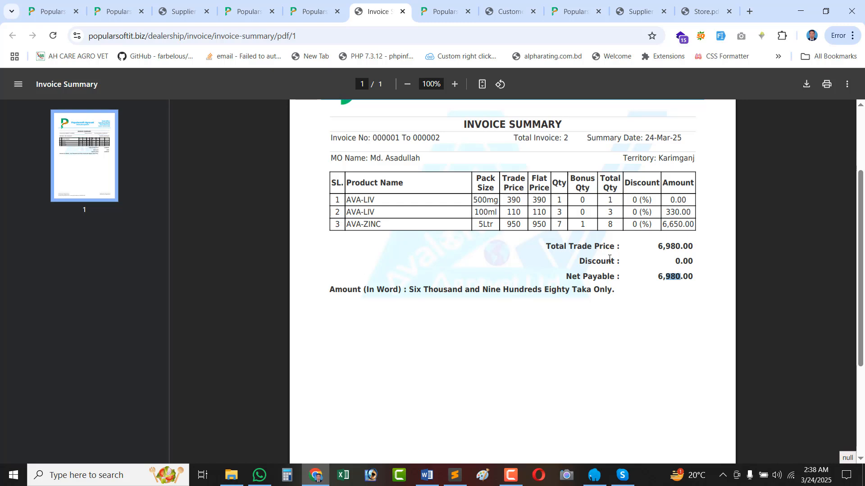
scroll(609, 259, up, 3)
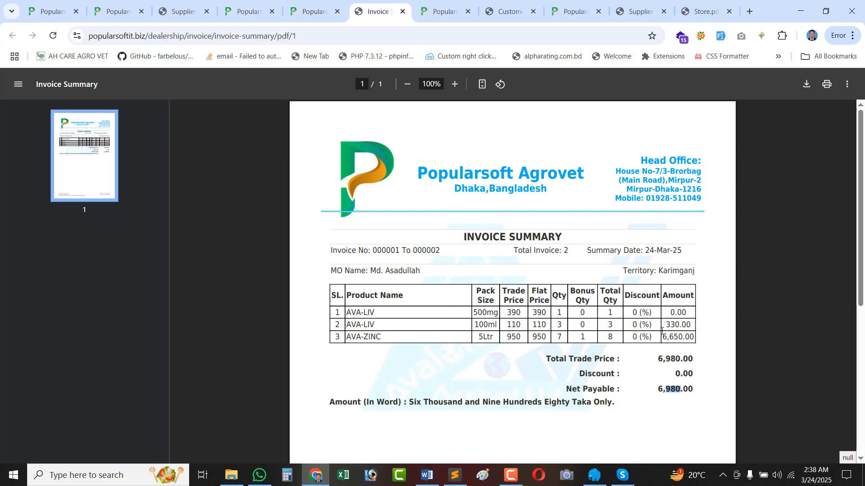
scroll(630, 332, down, 3)
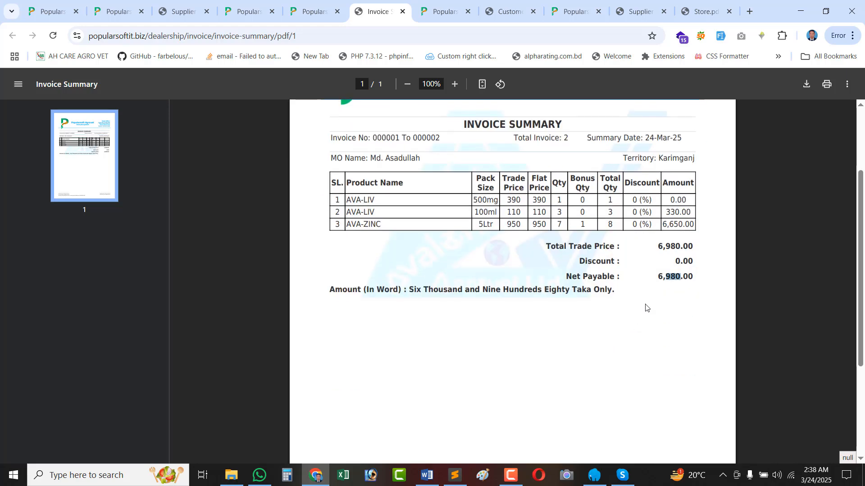
Start a new invoice summary for Karimganj, choosing its area manager and its only marketing officer.
click(293, 13)
scroll(86, 328, down, 3)
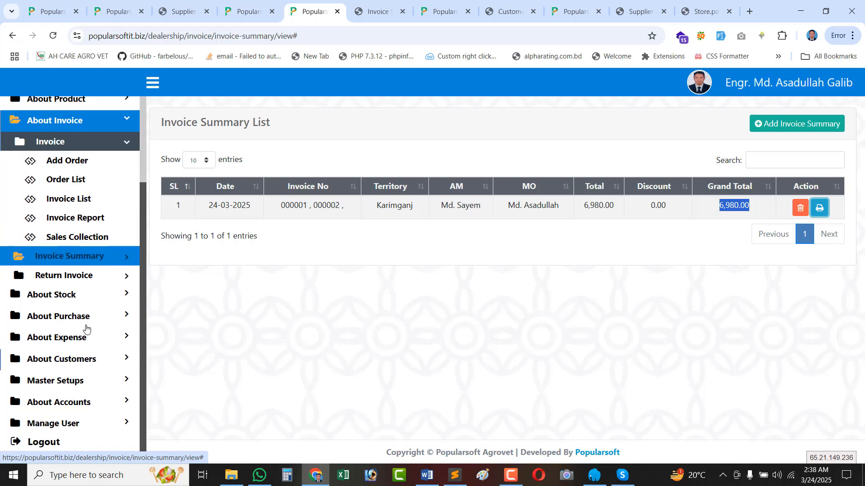
click(81, 257)
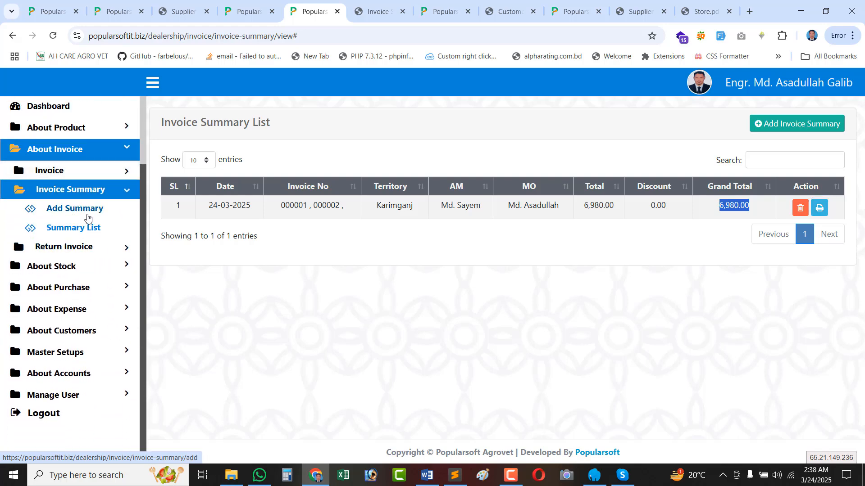
click(87, 218)
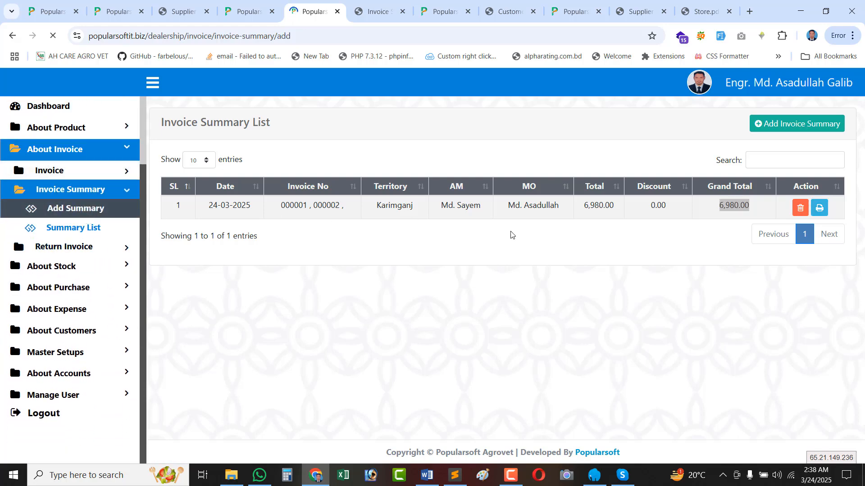
click(392, 176)
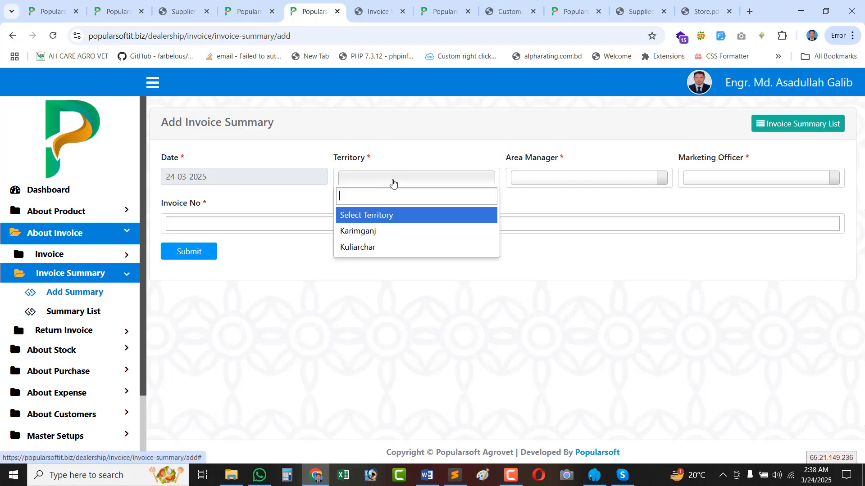
click(383, 237)
click(560, 182)
click(540, 217)
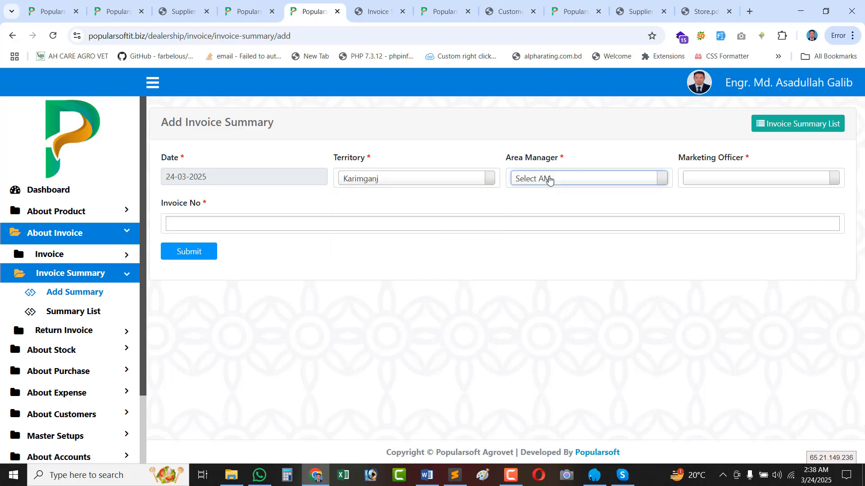
click(550, 180)
click(536, 228)
click(707, 182)
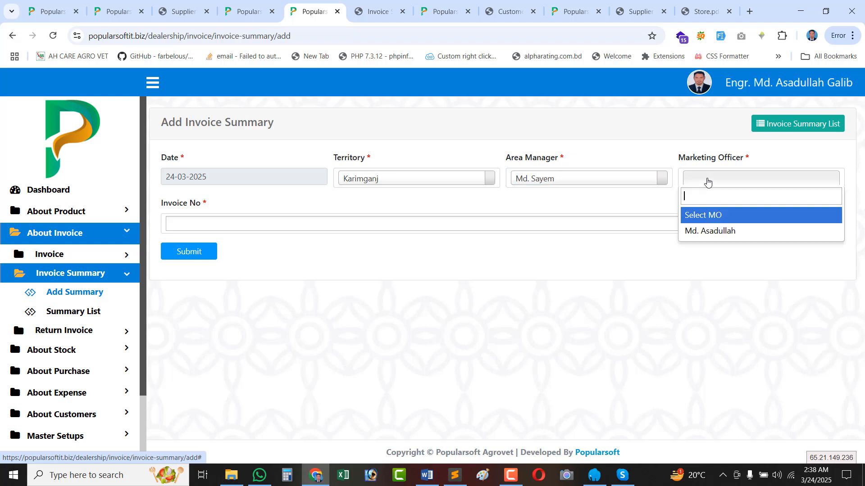
click(731, 232)
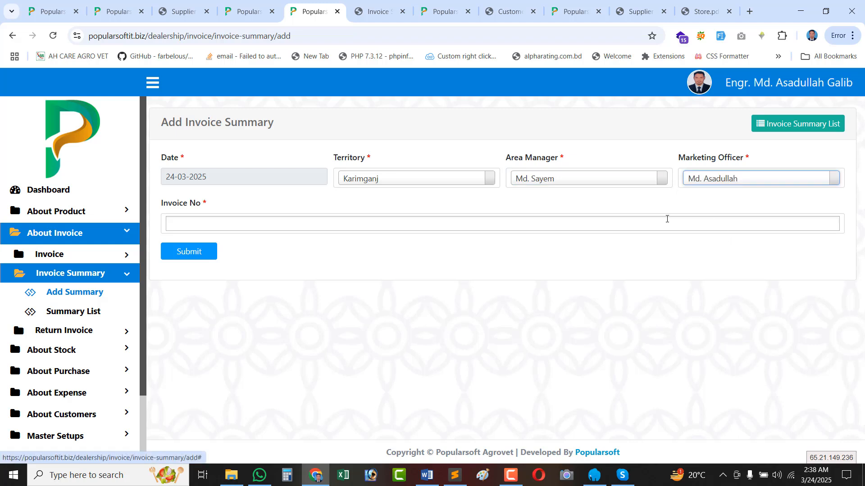
Confirm the Invoice No list has no invoices left, then return to the Summary List.
click(228, 218)
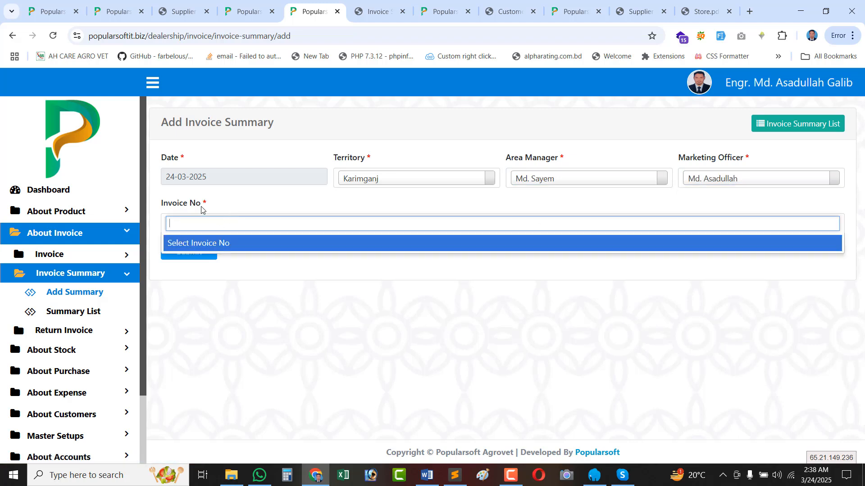
click(249, 212)
click(211, 225)
click(245, 212)
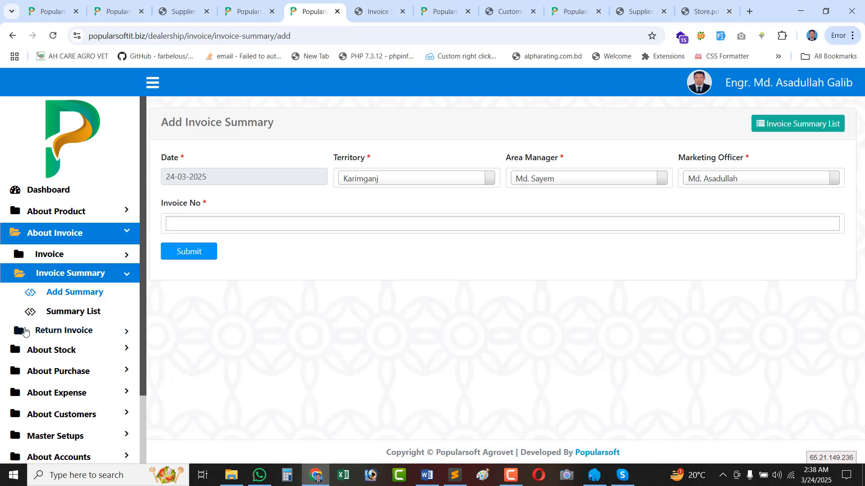
click(93, 312)
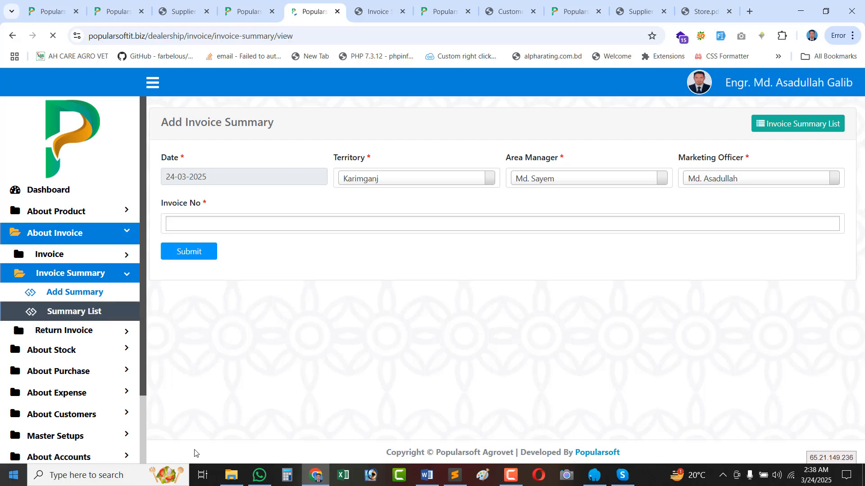
Review the summary row's 6,980.00 total, area manager and 0.00 discount.
click(74, 331)
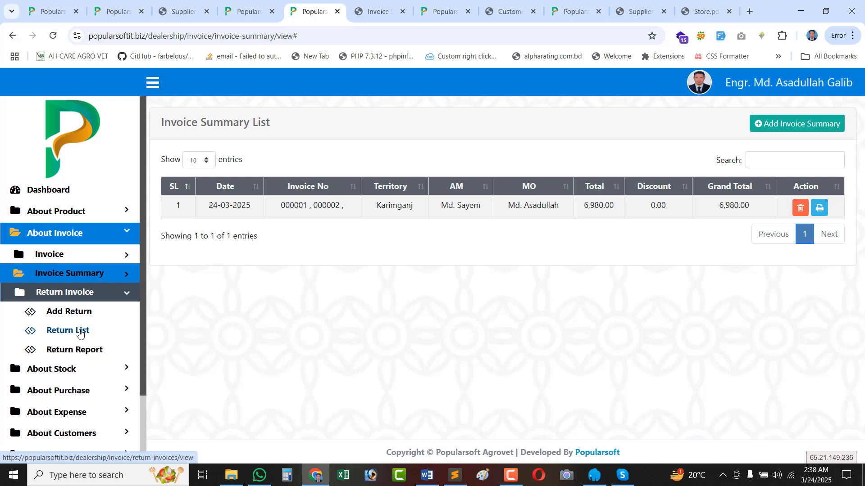
double_click(606, 205)
triple_click(432, 209)
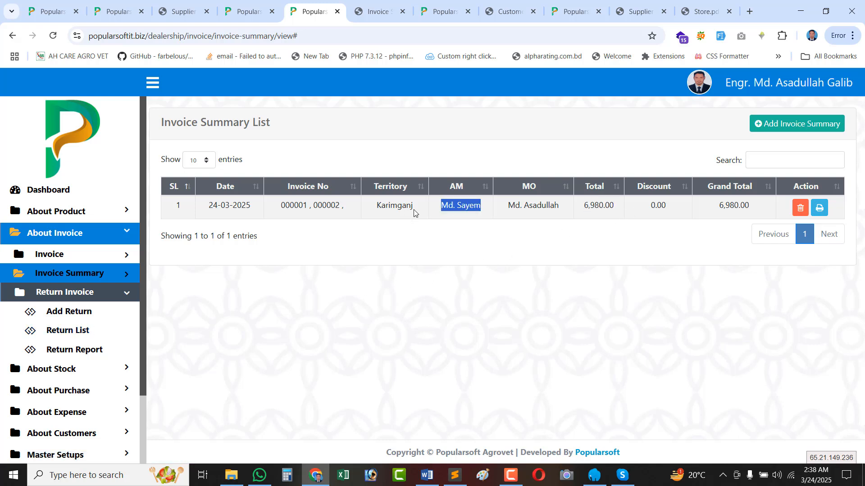
double_click(658, 204)
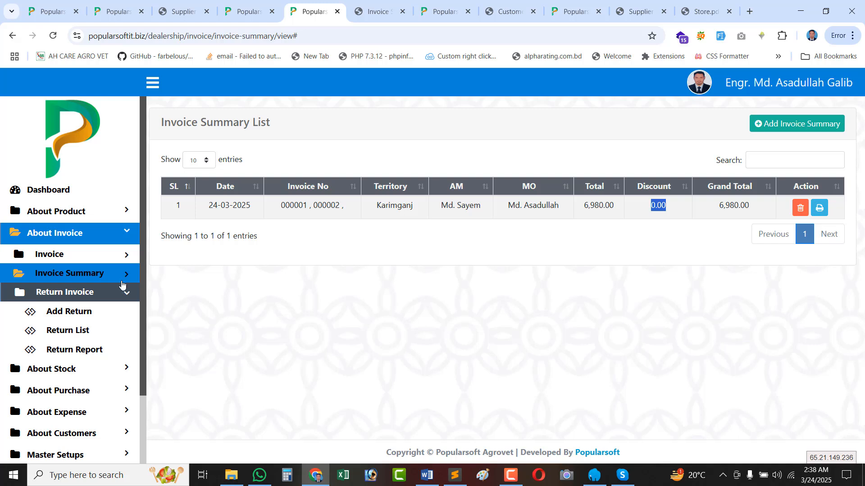
scroll(67, 331, down, 3)
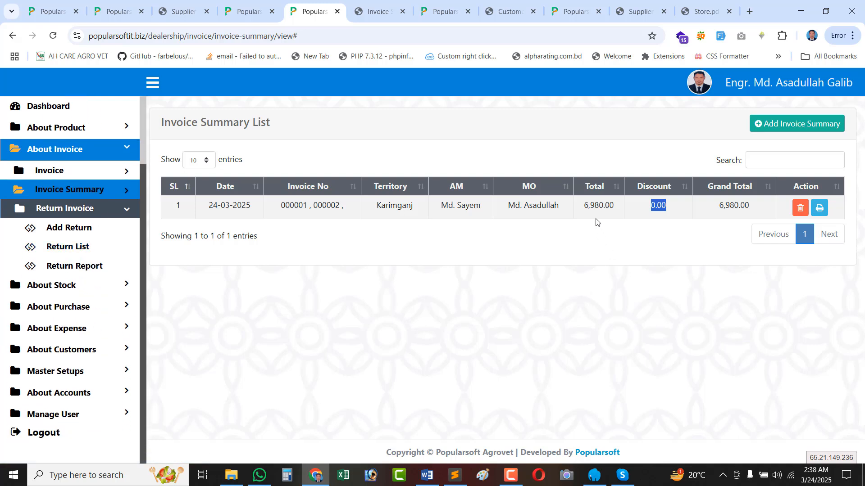
click(593, 207)
Open the Customer List from About Customers in a new browser tab.
click(77, 288)
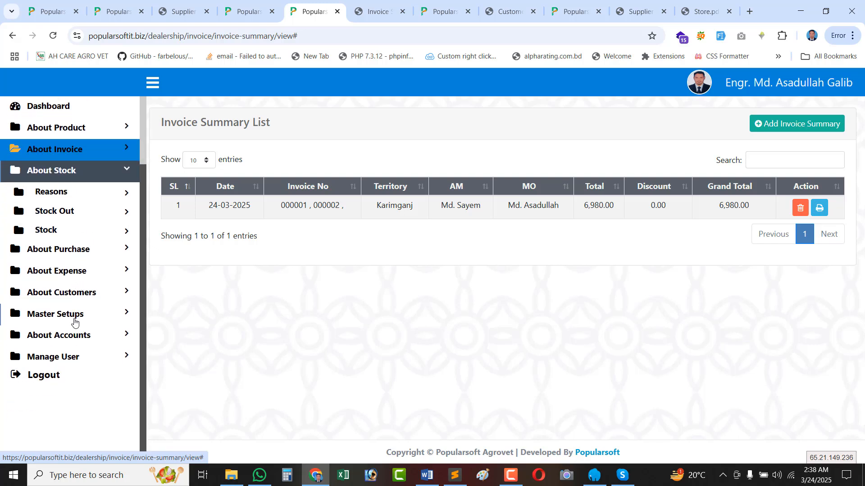
click(85, 292)
right_click(86, 276)
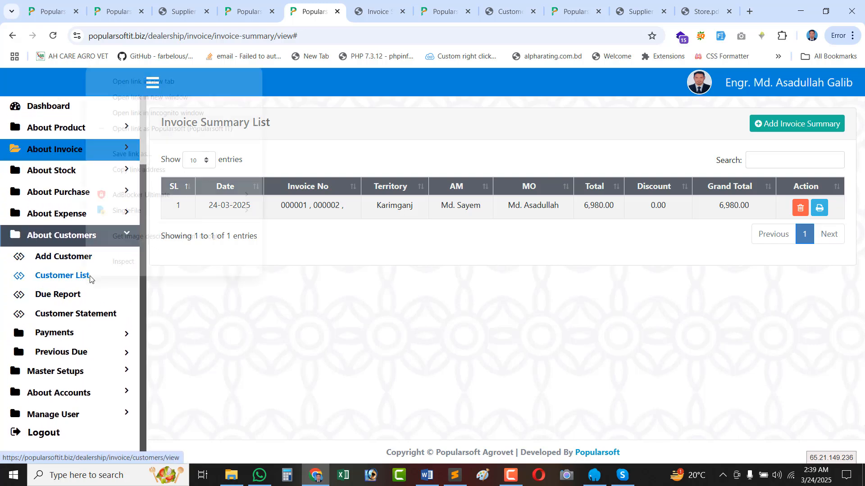
click(179, 88)
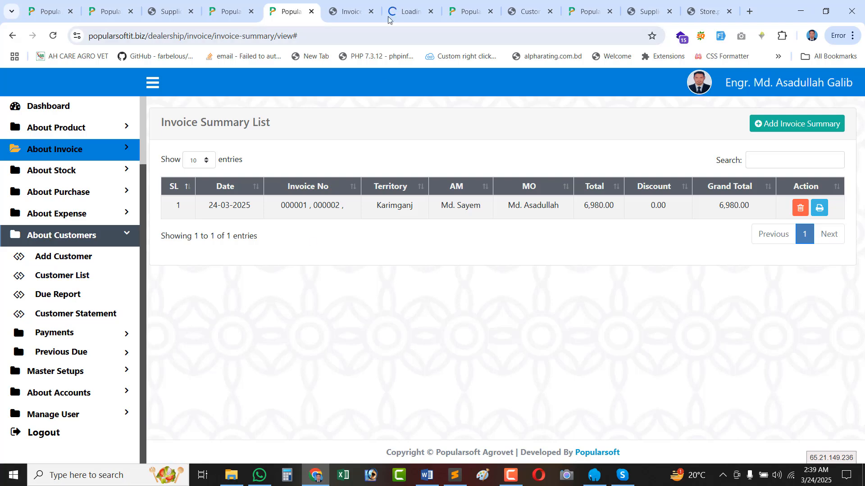
click(407, 12)
Close the Invoice tab and check the customer's 16,980.00 total, 2,500.00 paid and 14,480.00 due.
click(372, 12)
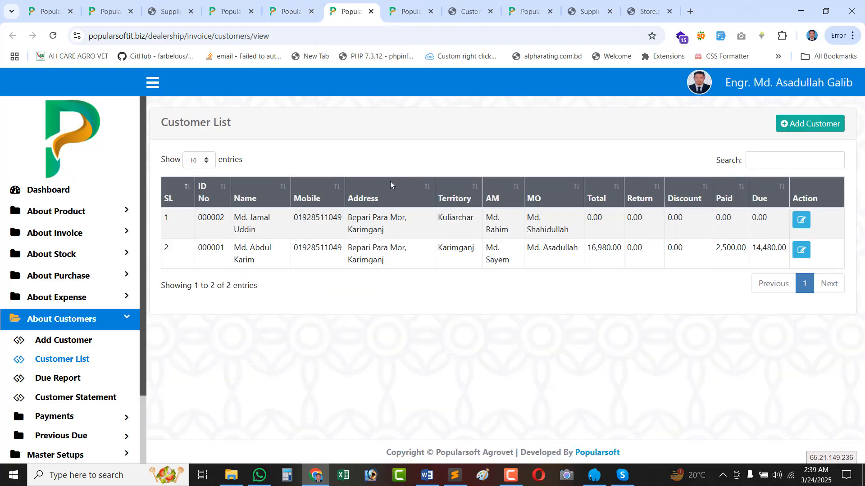
double_click(599, 250)
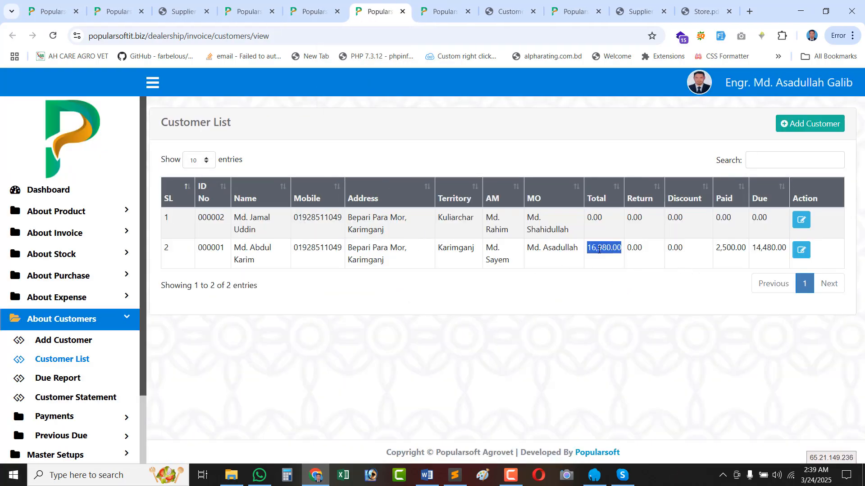
double_click(727, 248)
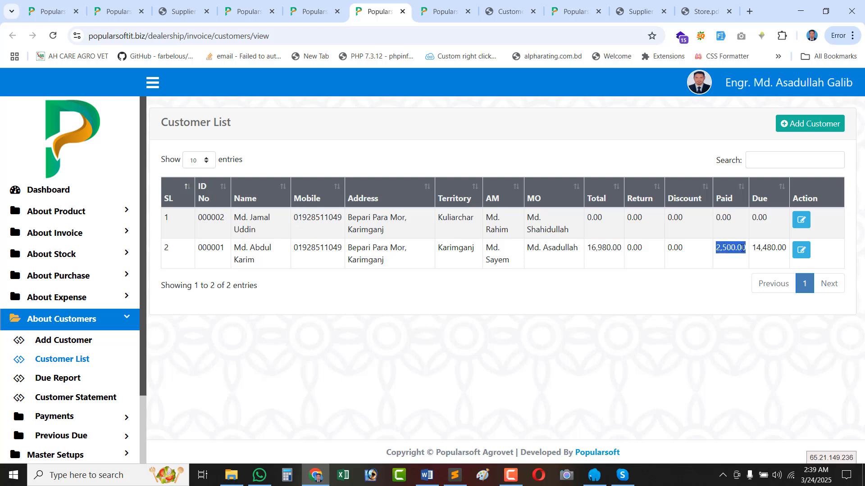
double_click(769, 248)
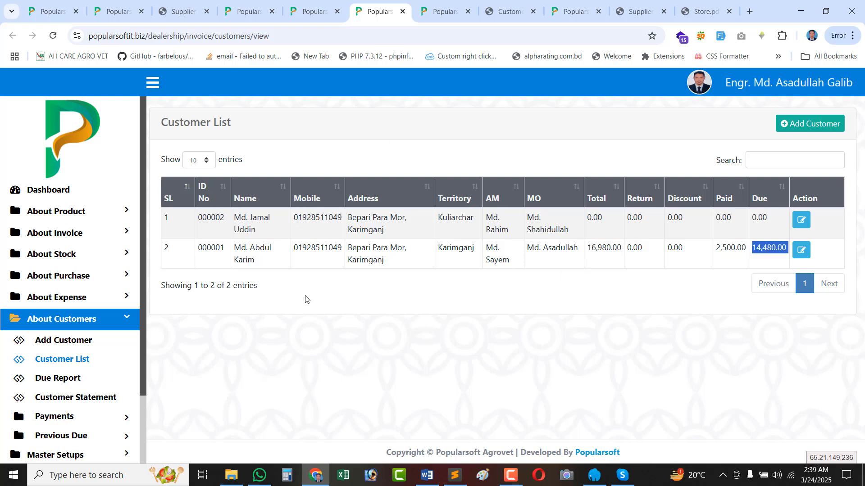
Return to the Invoice Summary List tab and expand About Invoice > Return Invoice.
click(307, 11)
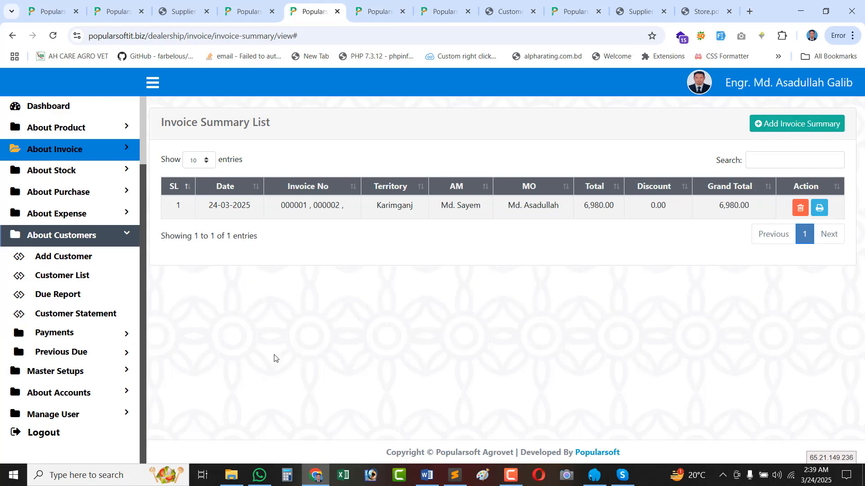
scroll(85, 277, up, 2)
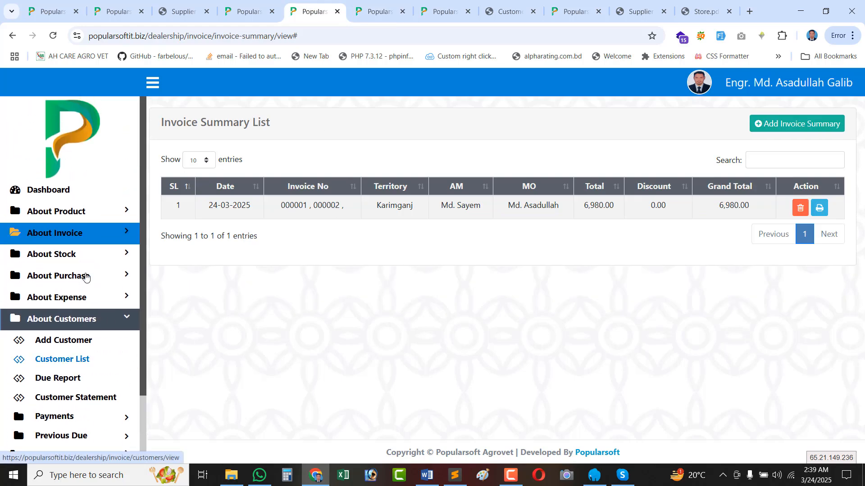
click(91, 239)
click(69, 292)
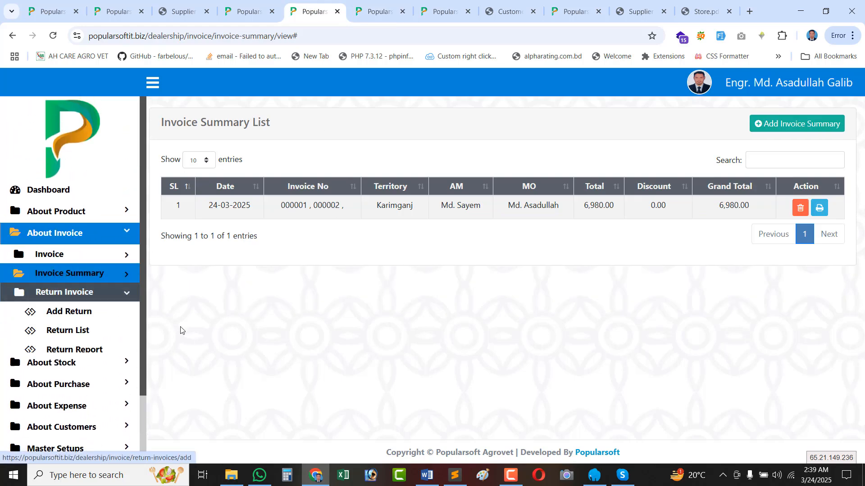
Start a return invoice dated 24-03-2025 for Karimganj with area manager, marketing officer and customer.
click(79, 318)
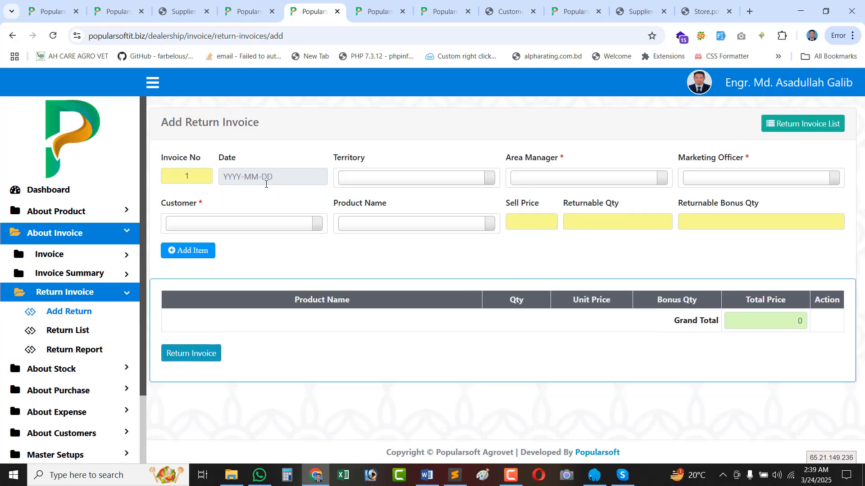
click(260, 177)
click(246, 305)
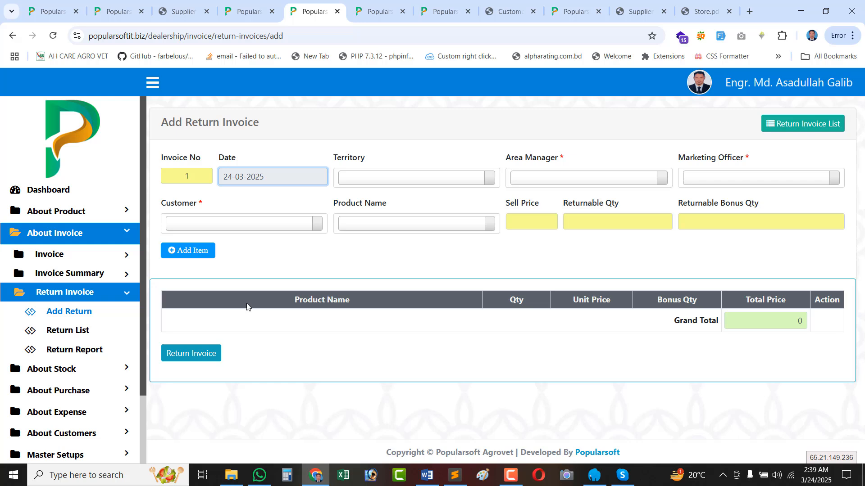
click(396, 180)
click(387, 234)
click(561, 182)
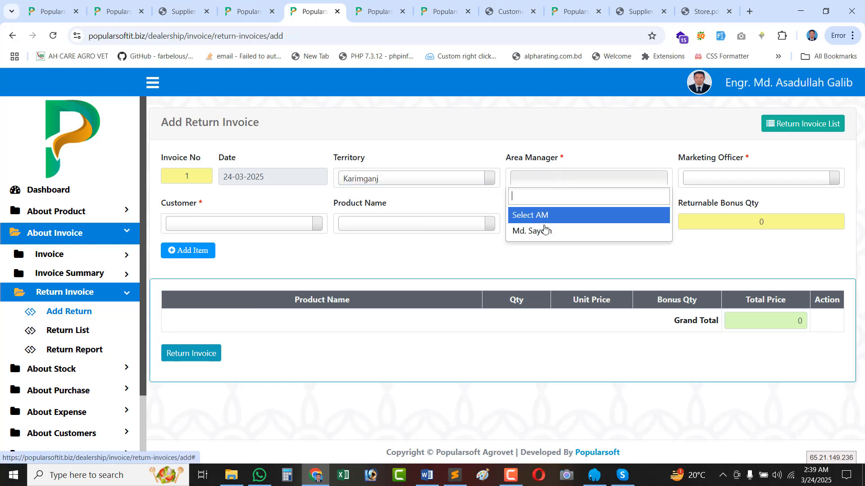
click(545, 228)
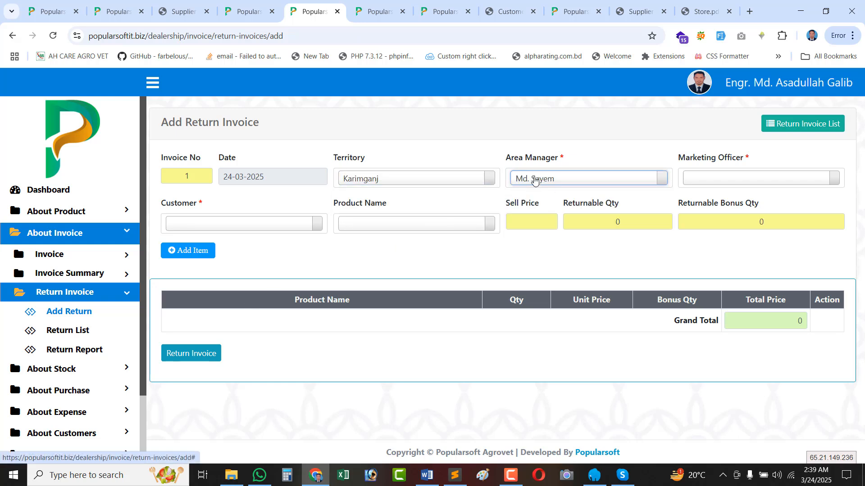
click(731, 176)
click(717, 231)
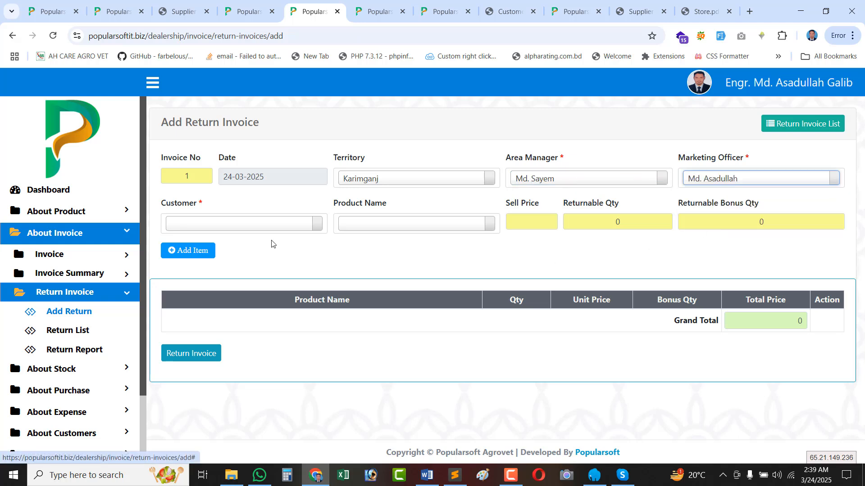
click(228, 225)
click(217, 277)
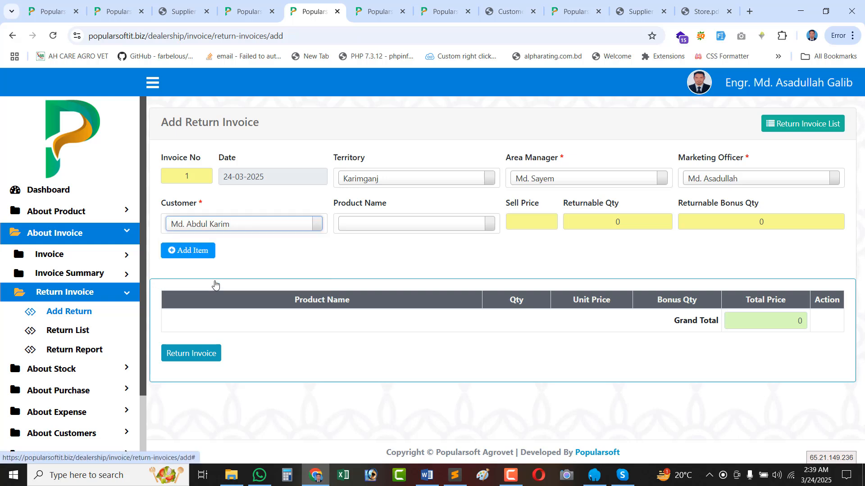
Add AVA-LIV Liver Tonic 500mg at 390 with returnable quantity 1 and bonus 0.
click(367, 225)
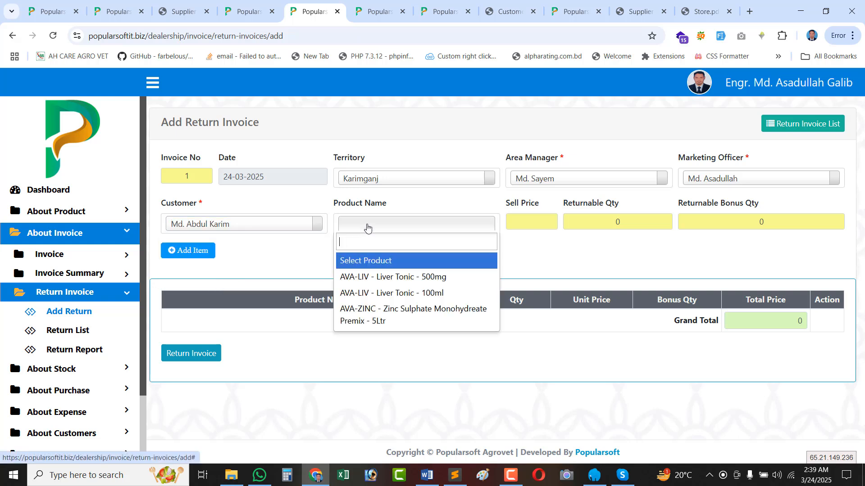
click(367, 278)
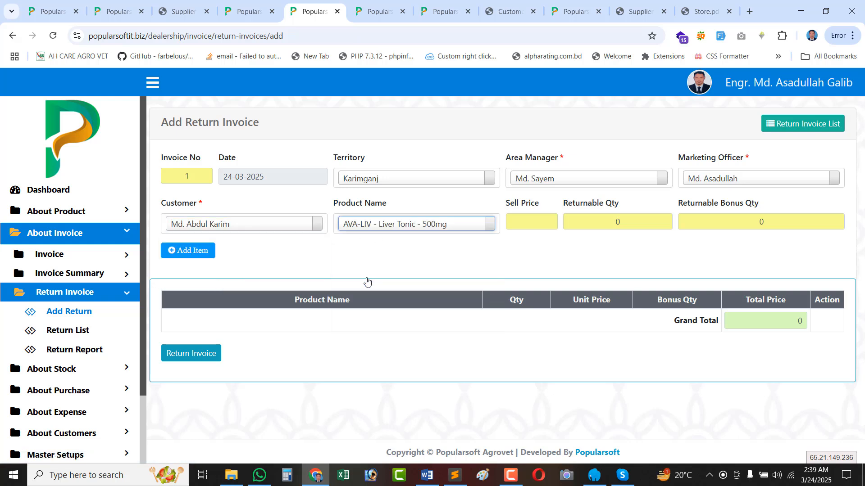
double_click(531, 221)
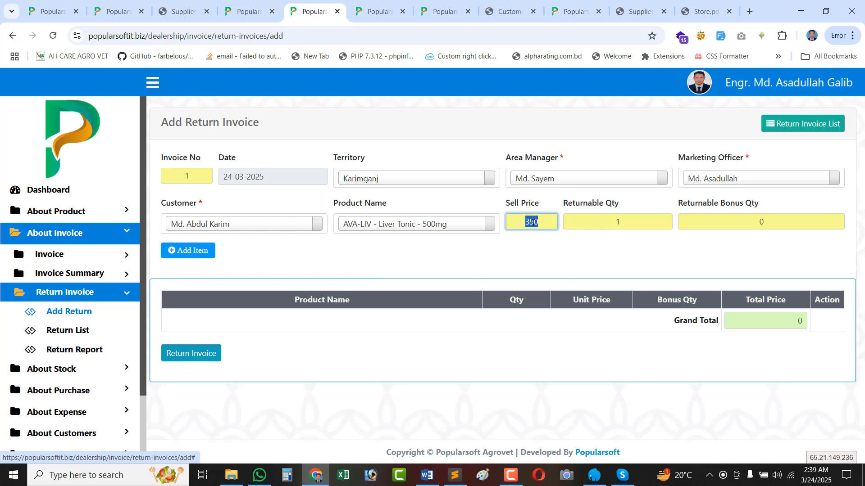
double_click(621, 223)
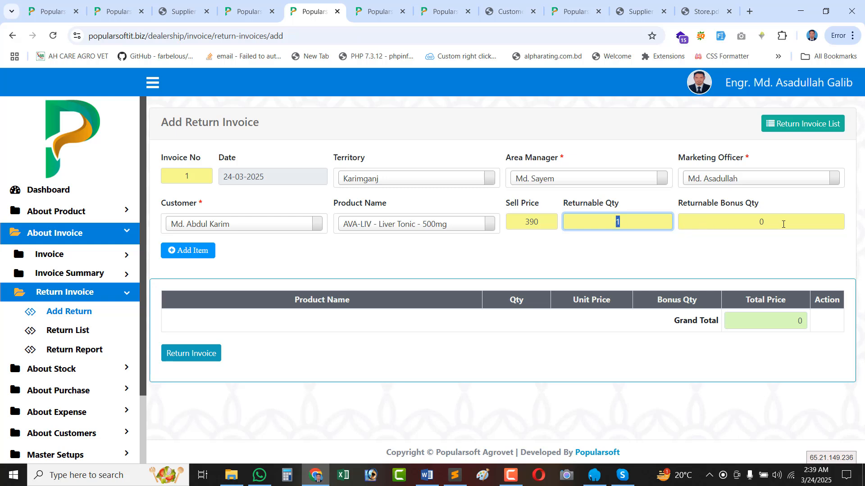
key(Tab)
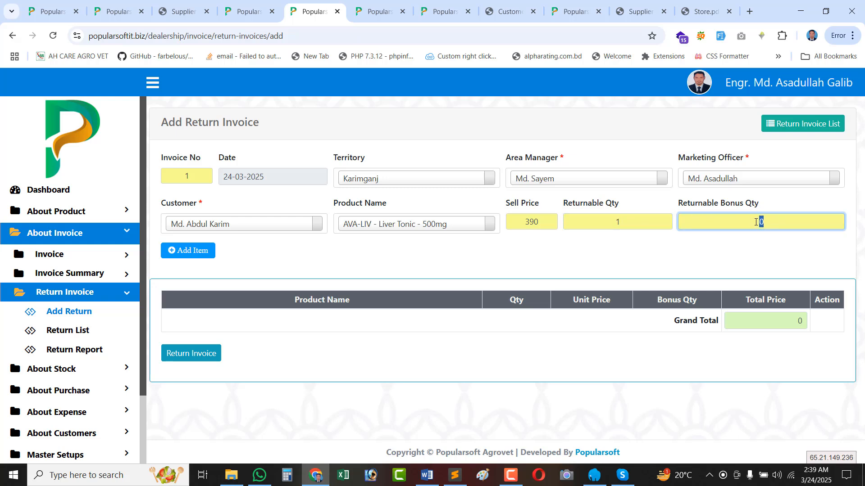
click(763, 221)
double_click(782, 225)
double_click(607, 221)
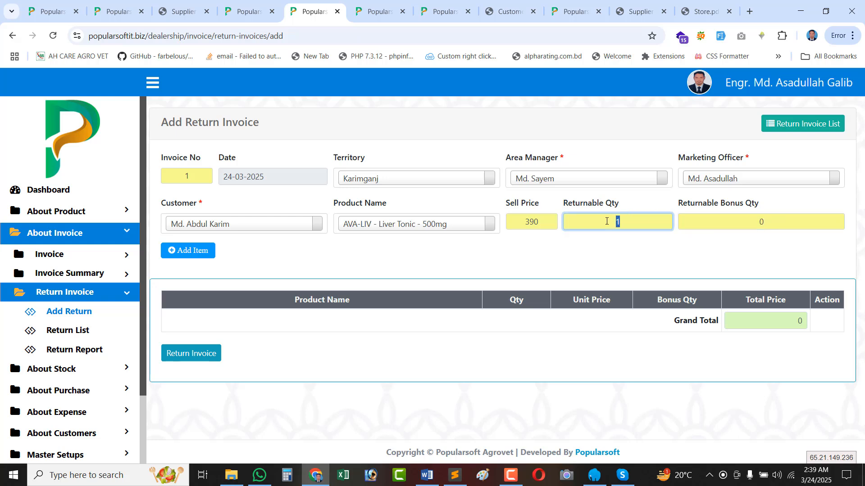
Change the return product to AVA-LIV Liver Tonic 100ml.
click(464, 227)
click(396, 292)
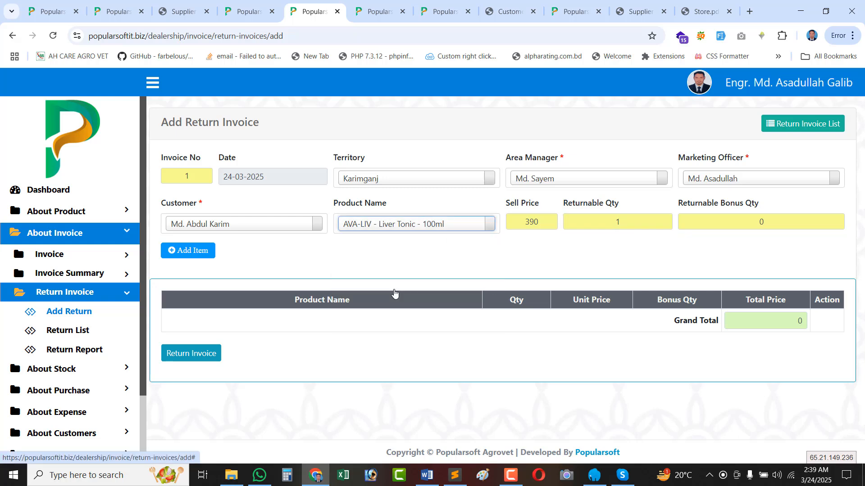
click(617, 221)
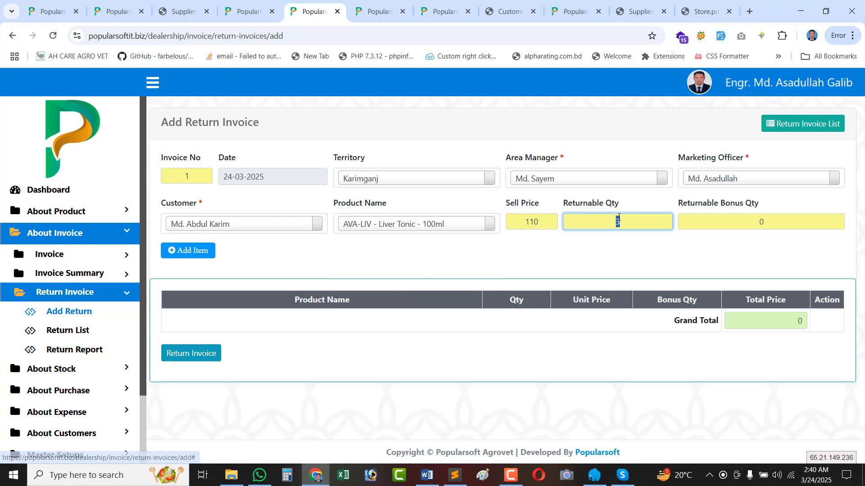
key(Tab)
Switch the product to AVA-ZINC Zinc Sulphate 5Ltr at 950, returnable quantity 7, bonus 1.
click(416, 224)
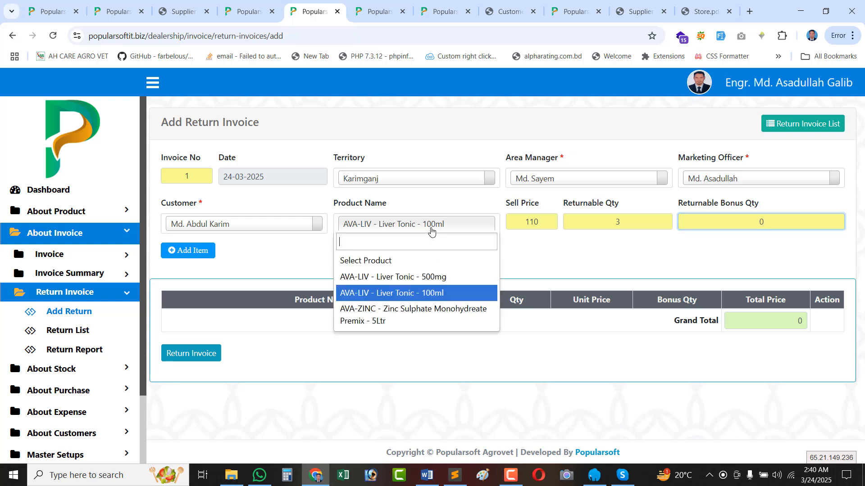
click(443, 307)
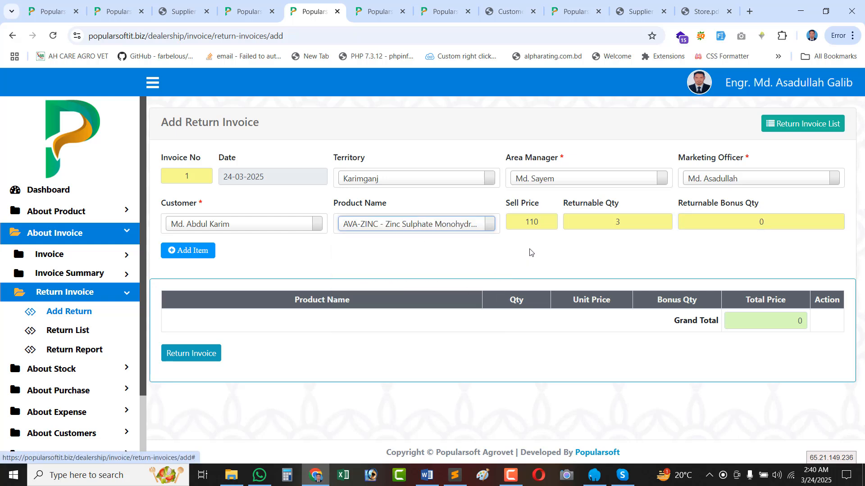
key(Tab)
click(609, 220)
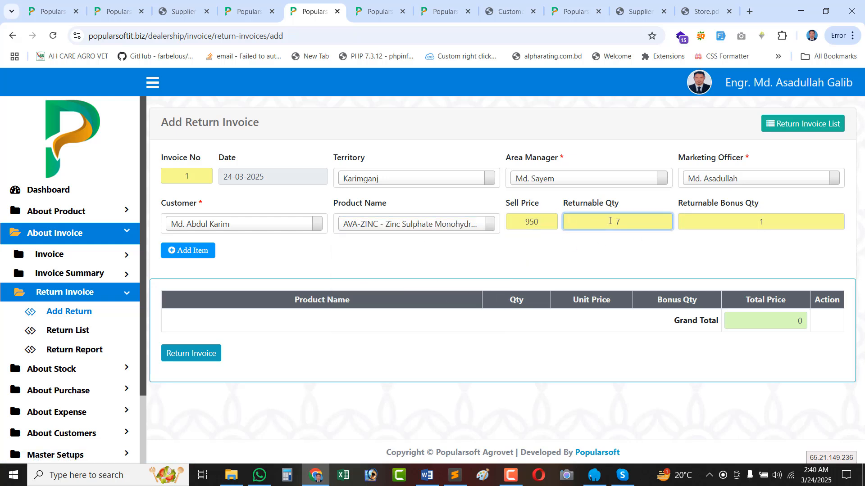
double_click(793, 219)
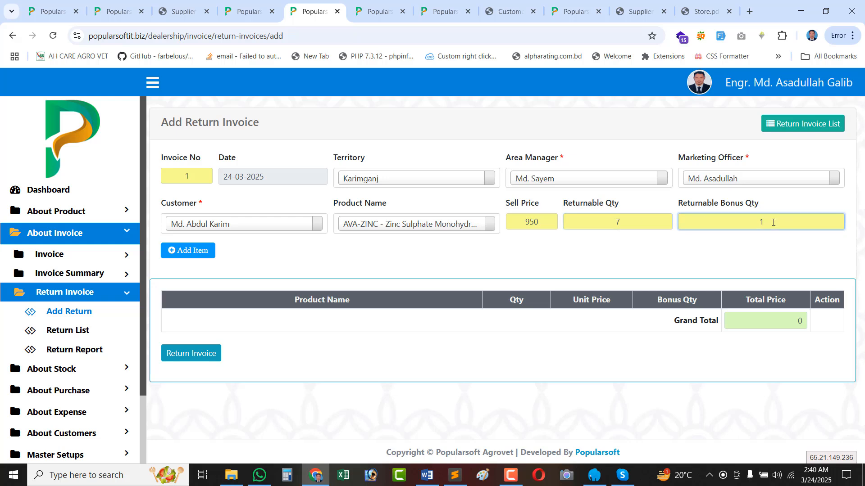
click(425, 227)
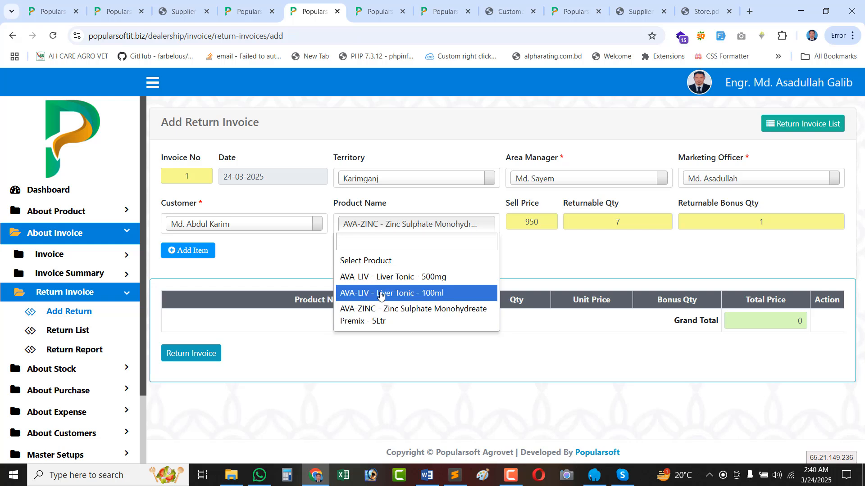
click(528, 269)
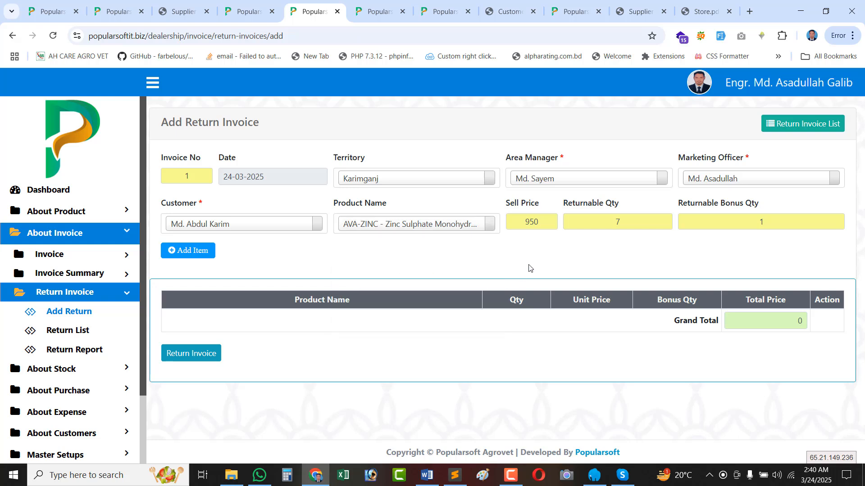
click(428, 225)
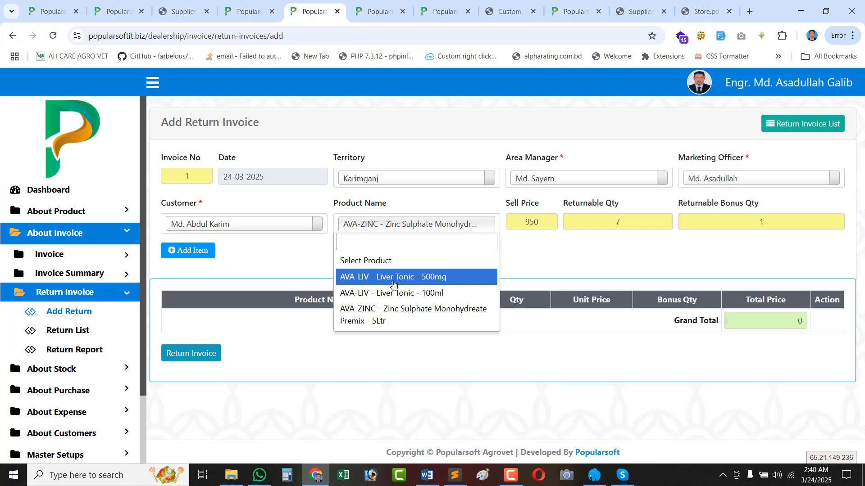
Select AVA-ZINC Zinc Sulphate Monohydreate Premix 5Ltr as the return product, returnable quantity 7.
click(393, 282)
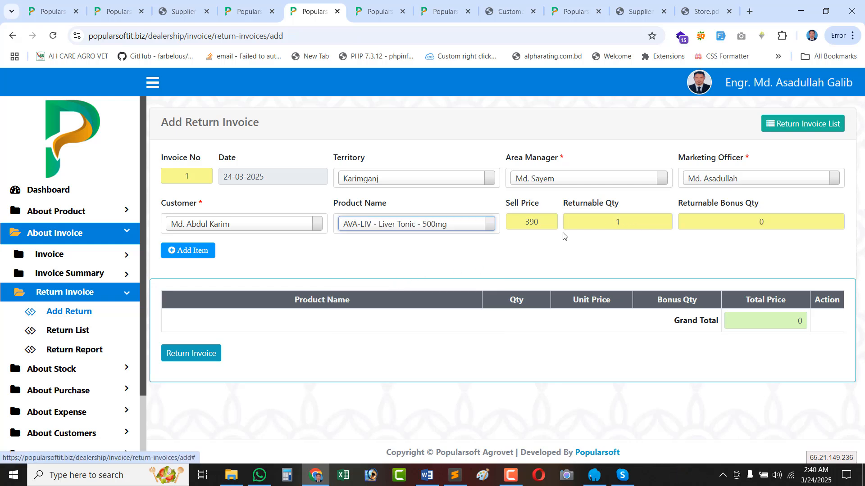
click(429, 225)
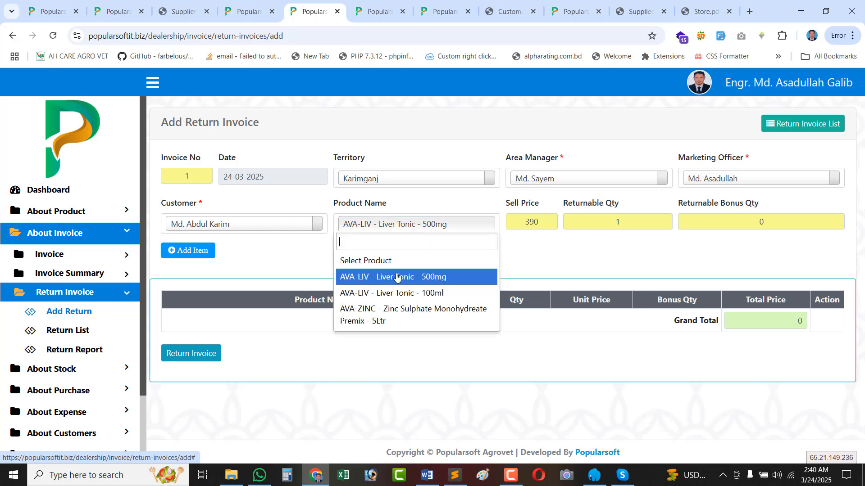
click(379, 317)
click(617, 223)
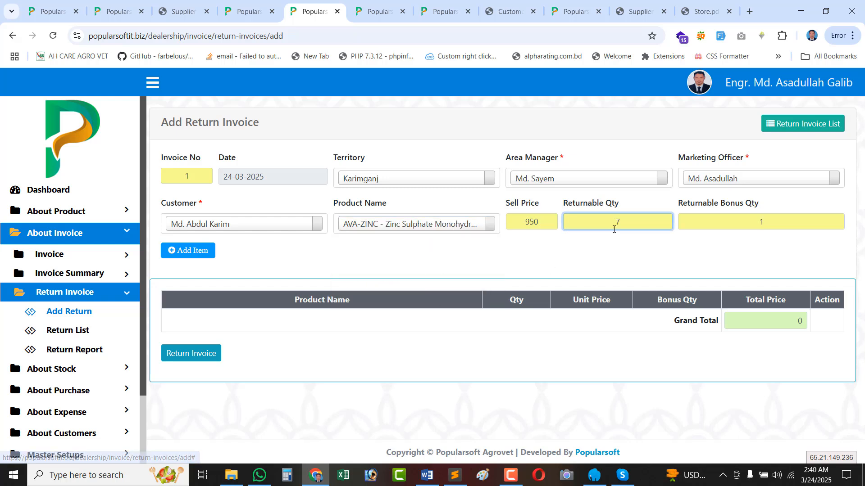
double_click(533, 224)
click(626, 228)
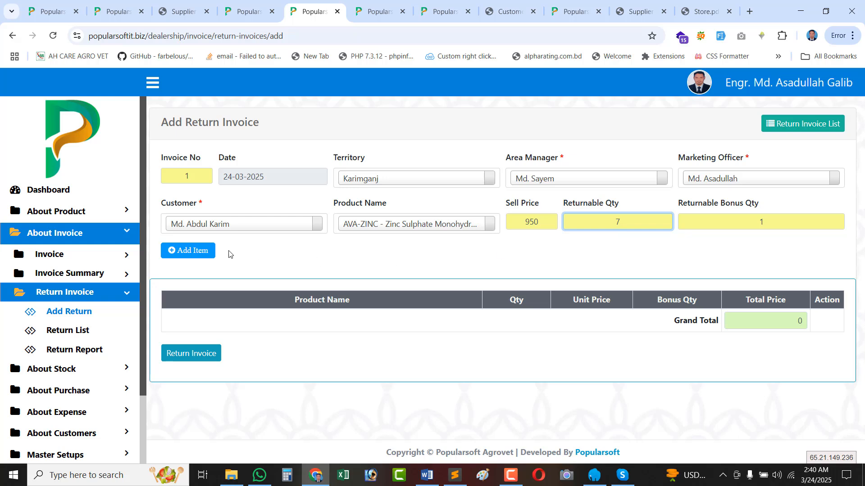
Add the zinc premix as a return line with quantity 1, unit price 950, bonus 0.
click(189, 251)
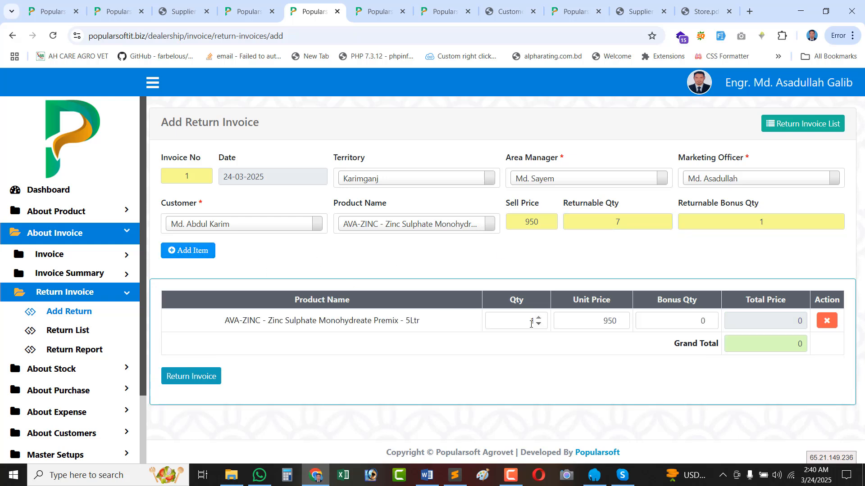
click(531, 324)
click(668, 321)
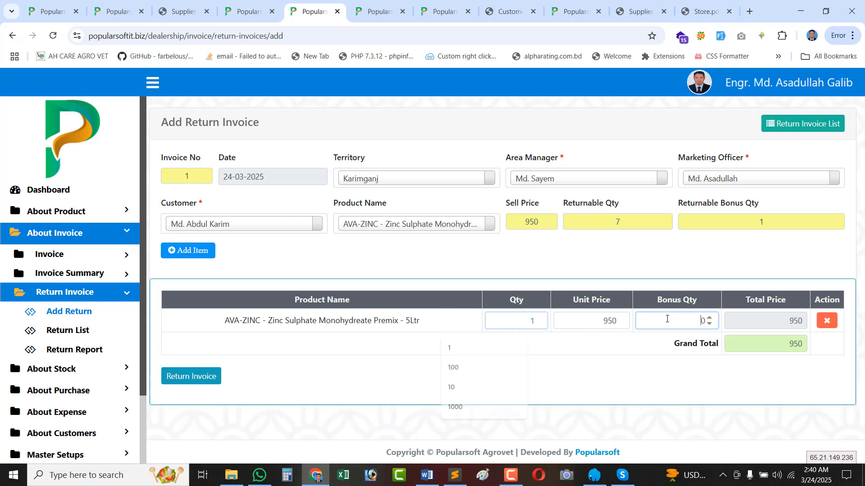
double_click(787, 218)
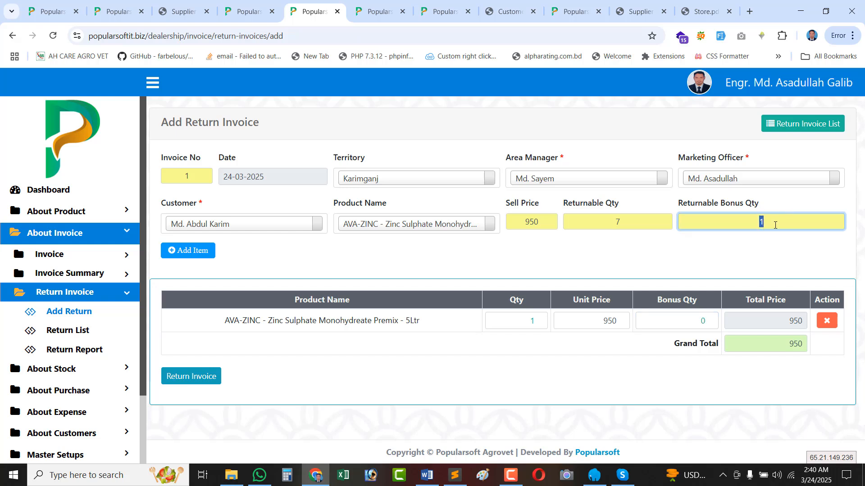
click(655, 321)
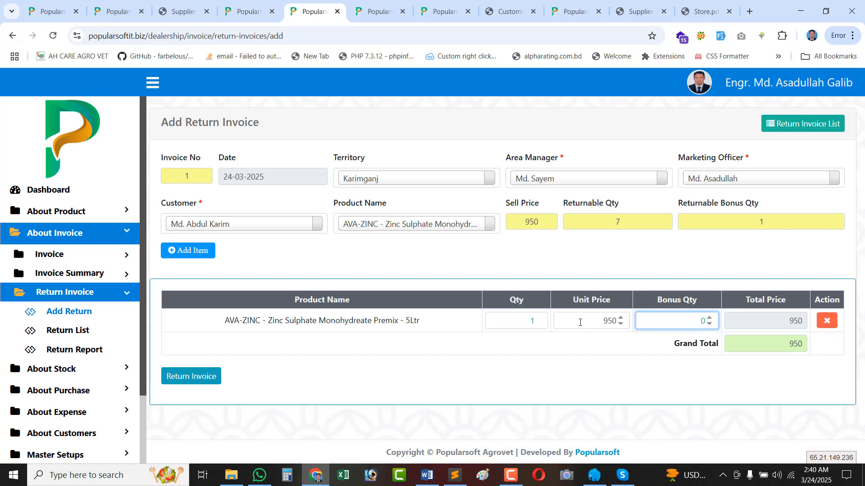
click(580, 323)
click(595, 350)
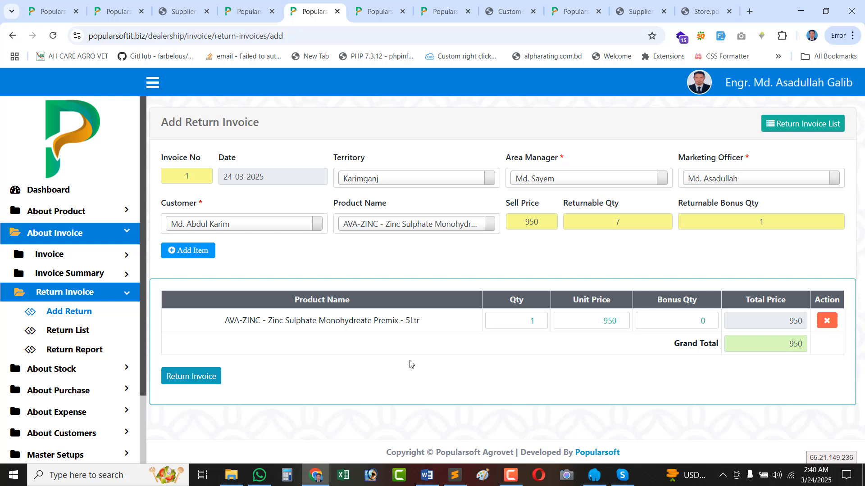
Save the 950.00 return invoice and reload the Customer List.
click(184, 383)
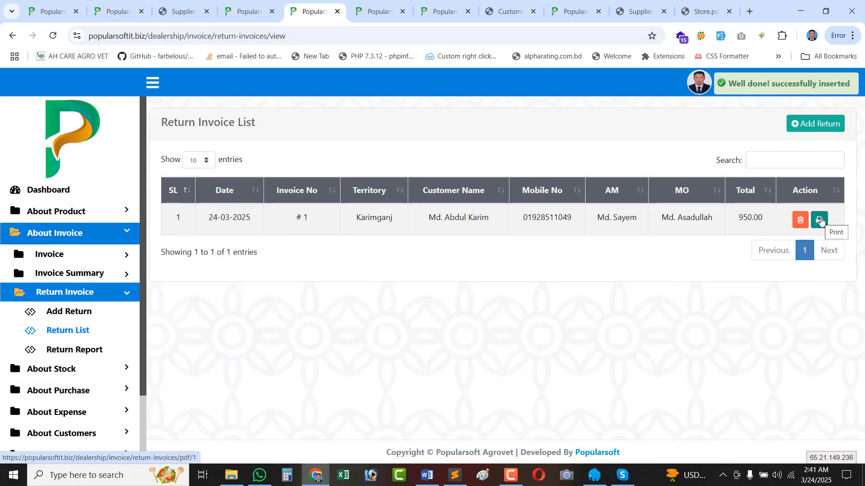
click(380, 10)
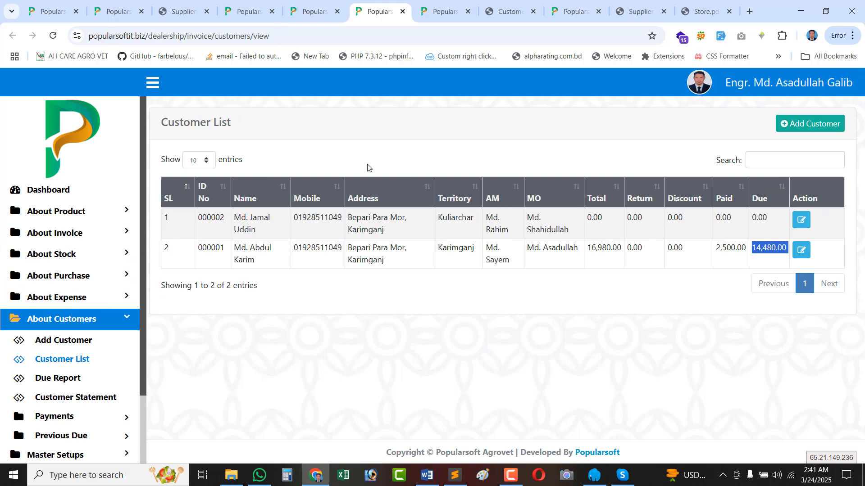
click(655, 249)
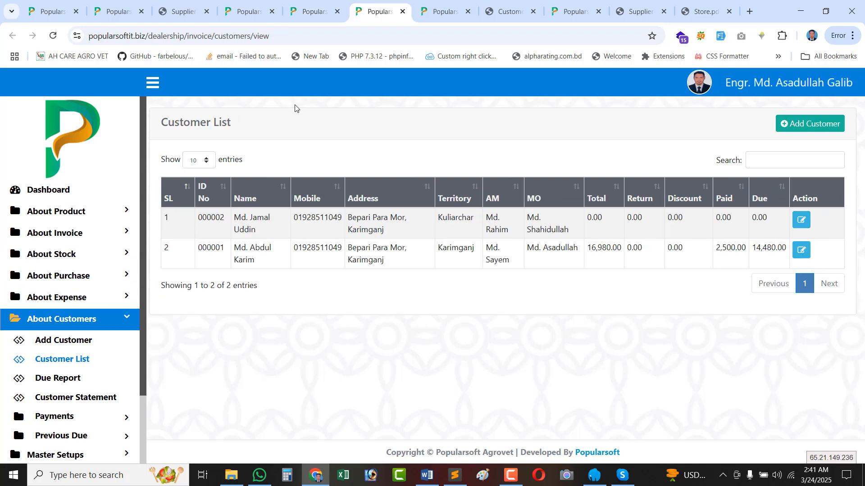
click(83, 360)
Verify the customer's 16,980.00 total, 950.00 return, 2,500.00 paid and 13,530.00 due.
double_click(633, 246)
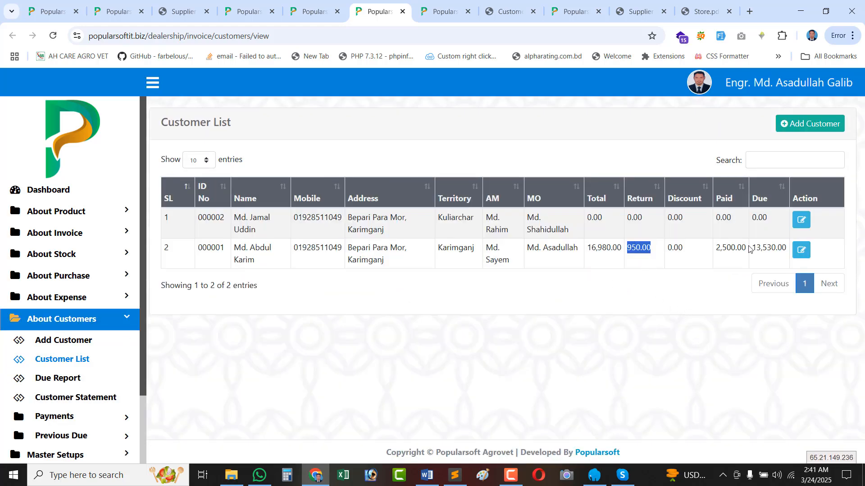
double_click(768, 248)
double_click(607, 251)
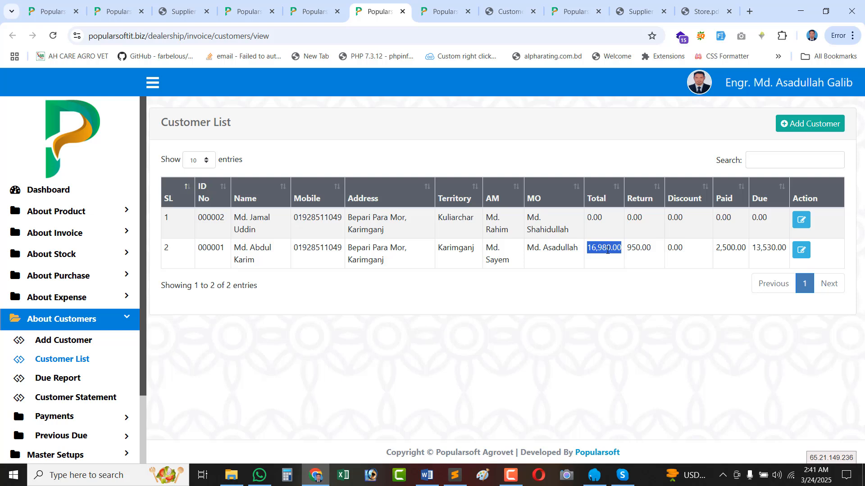
double_click(646, 246)
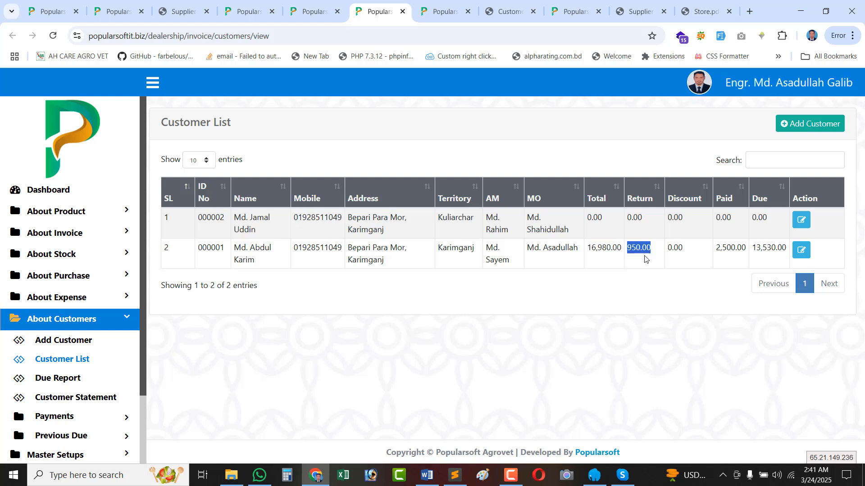
double_click(734, 248)
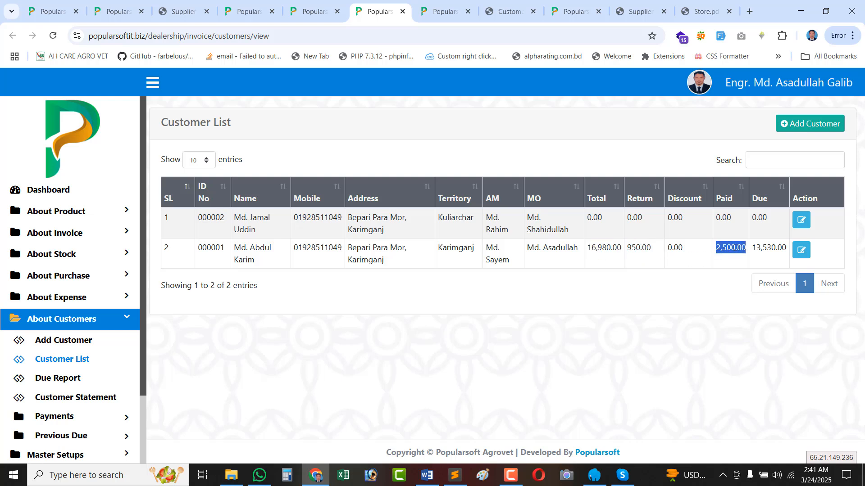
double_click(761, 248)
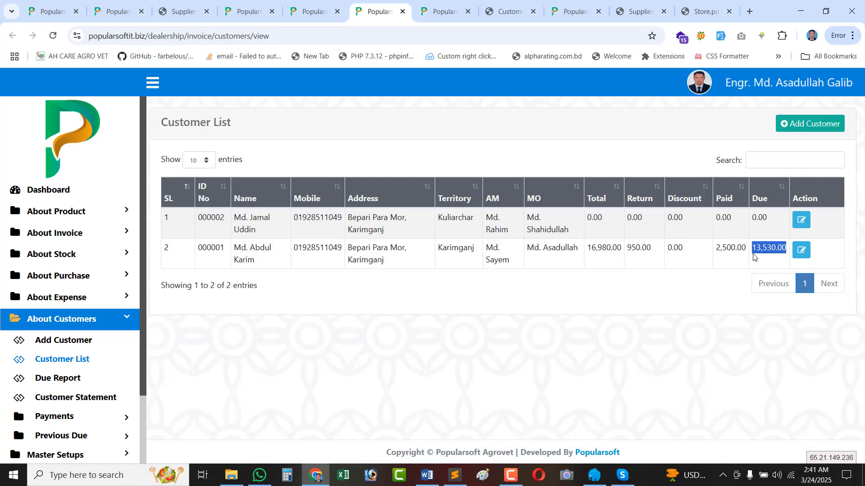
click(58, 378)
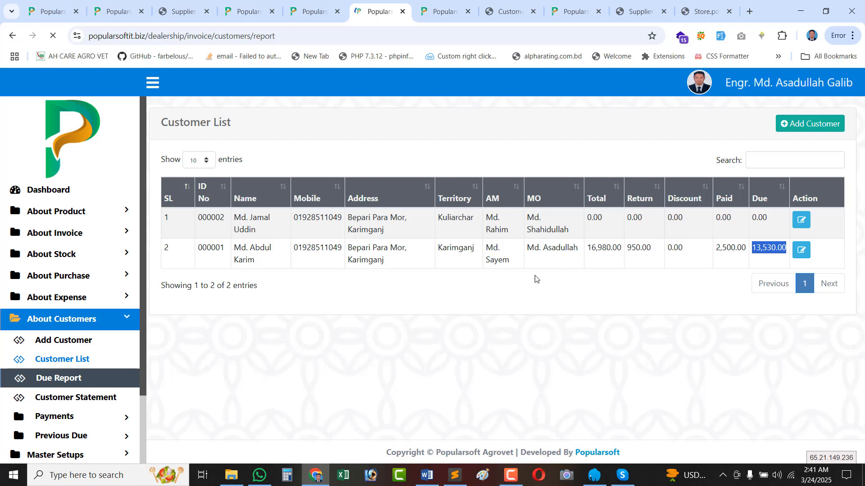
Run the Due Report for 01-03-2025 to 24-03-2025.
click(247, 227)
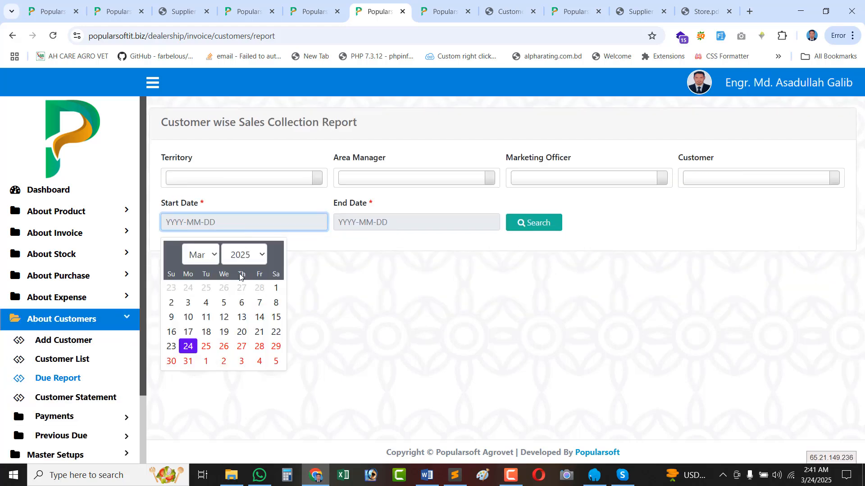
click(273, 287)
click(411, 215)
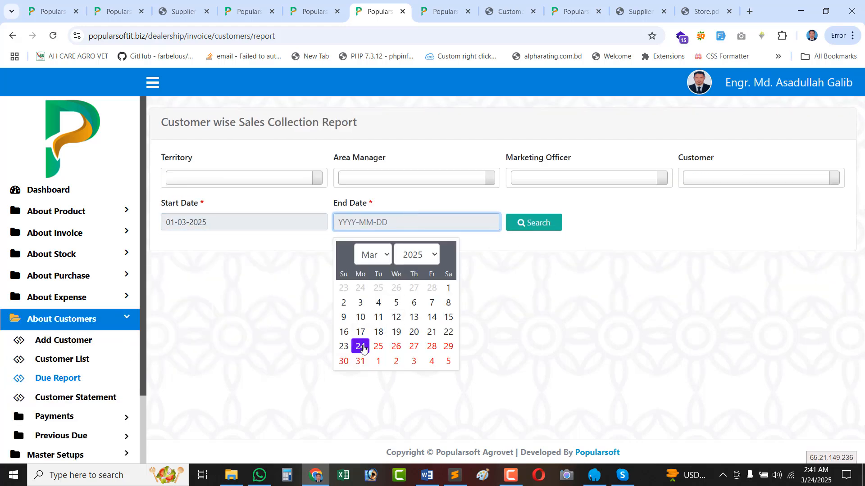
click(359, 344)
click(530, 226)
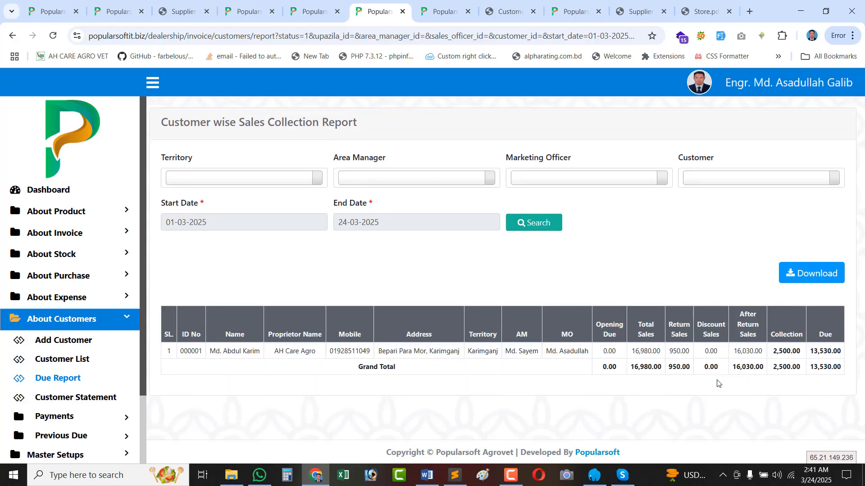
Check the 0.00 opening due, 16,980.00 total sales, 950.00 return and 0.00 discount figures.
double_click(638, 349)
double_click(611, 351)
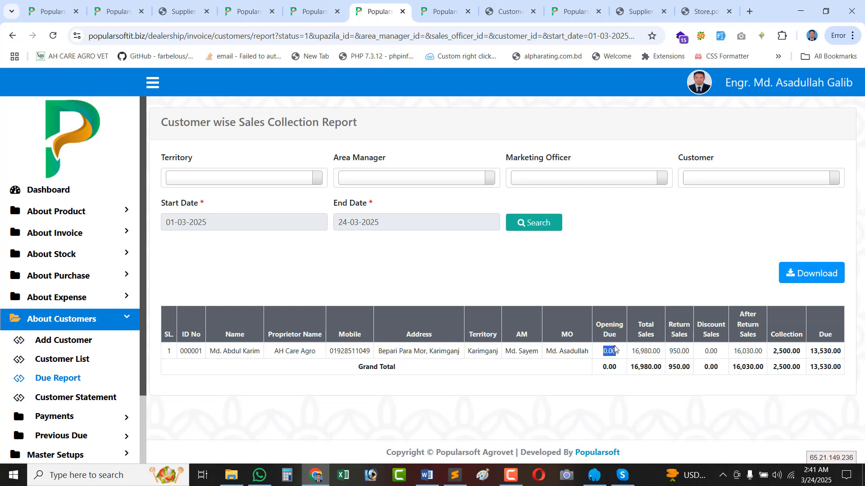
double_click(646, 351)
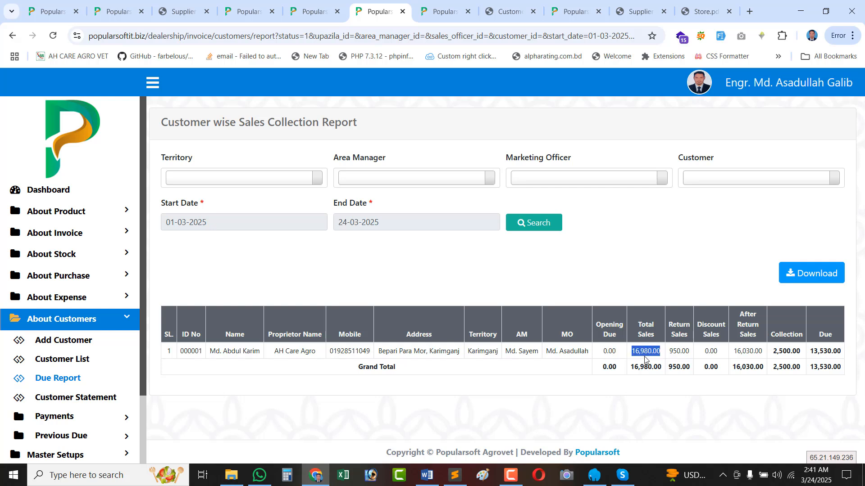
double_click(676, 352)
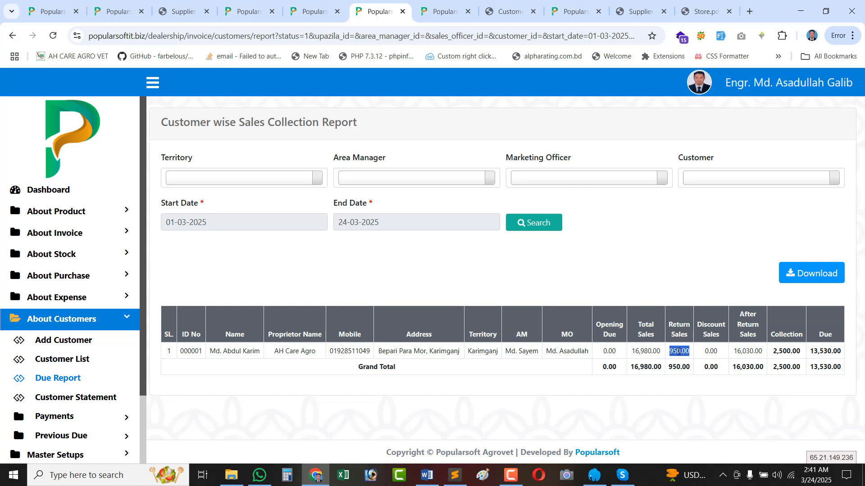
double_click(706, 351)
click(747, 335)
Confirm 16,030.00 after-return sales, 2,500.00 collection and 13,530.00 due.
double_click(674, 351)
double_click(745, 351)
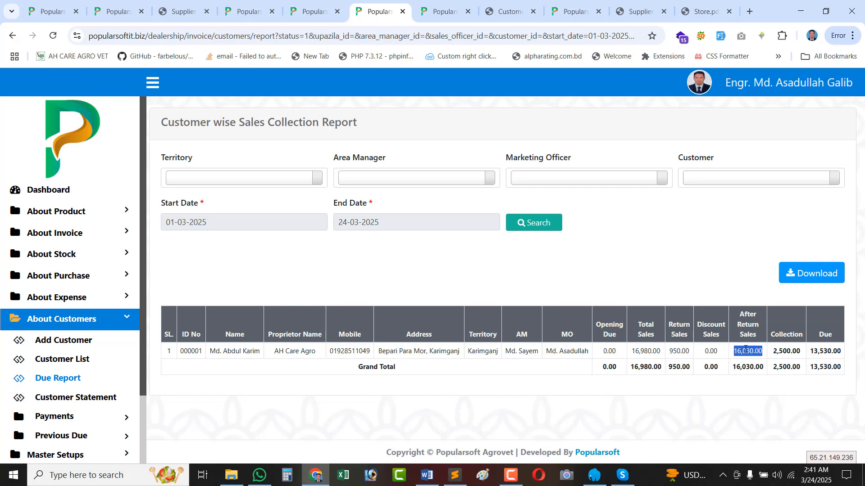
double_click(635, 351)
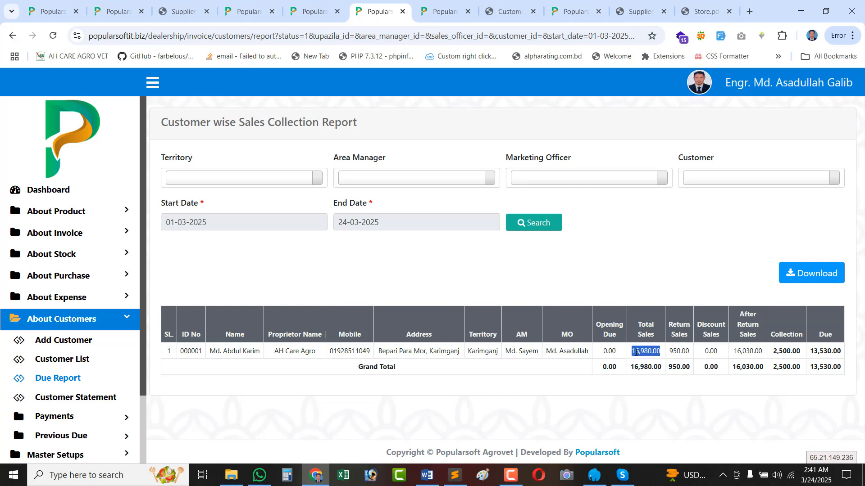
double_click(680, 352)
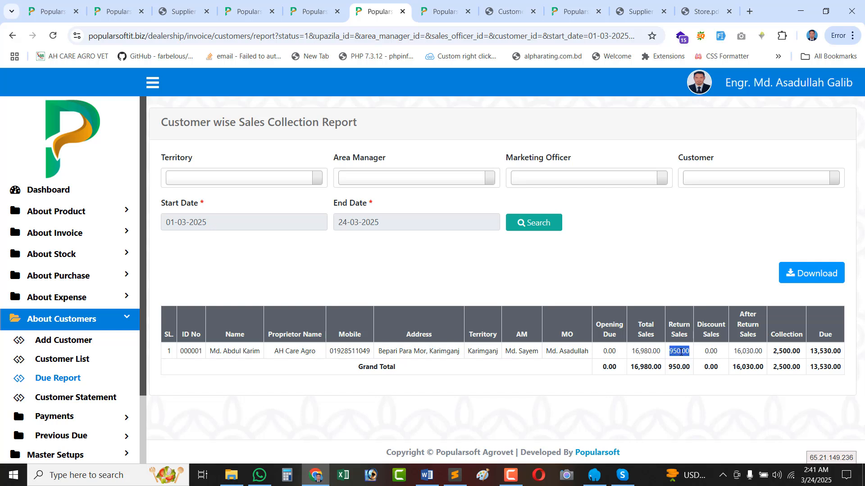
double_click(748, 352)
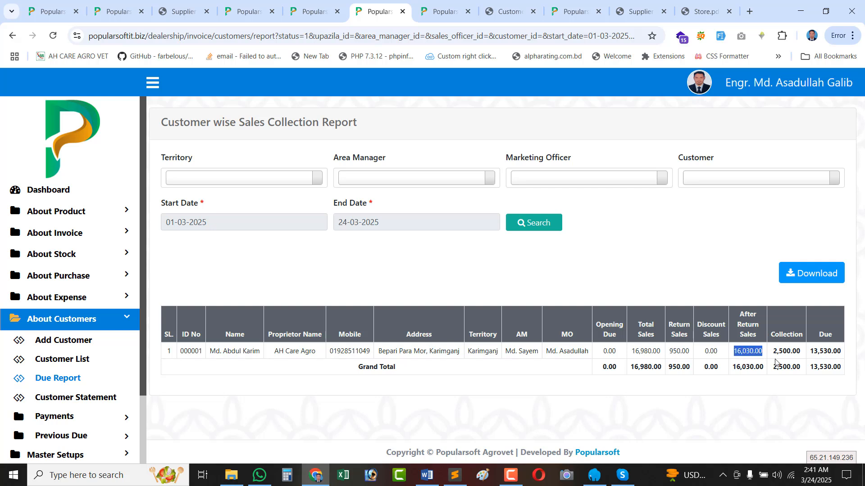
double_click(786, 352)
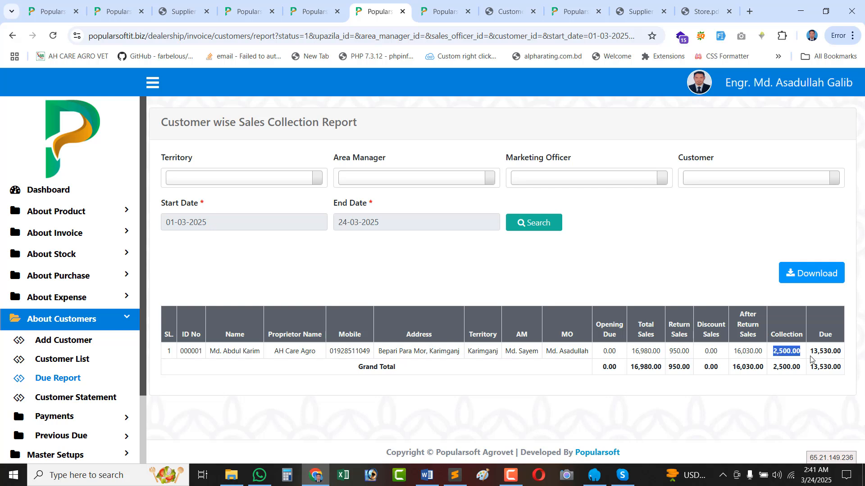
click(829, 353)
double_click(829, 354)
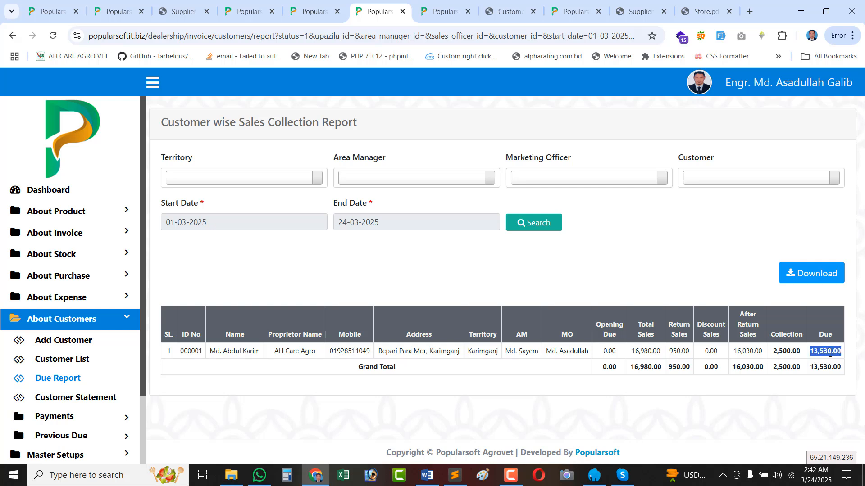
Open the customer statement with dates 01-03-2025 to 24-03-2025.
click(90, 399)
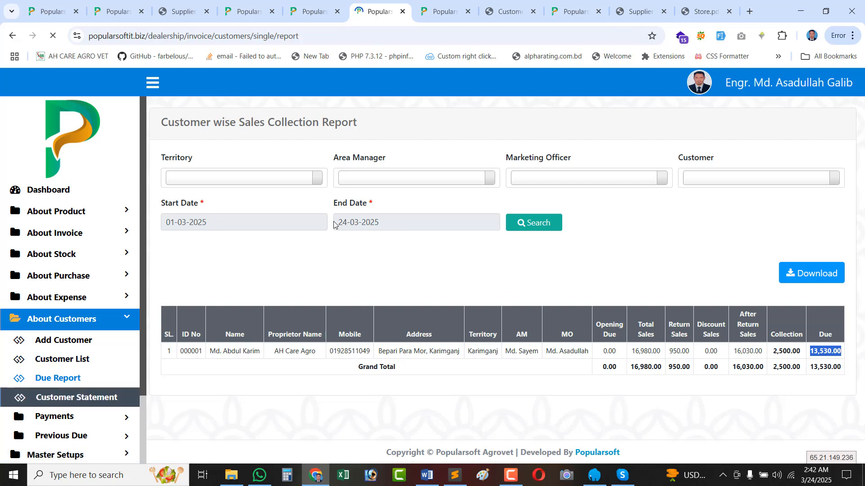
click(217, 229)
click(277, 288)
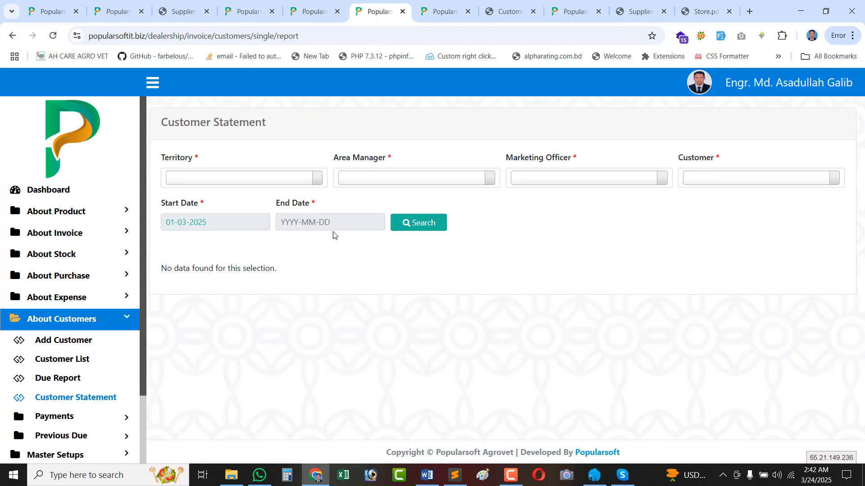
click(334, 226)
click(303, 347)
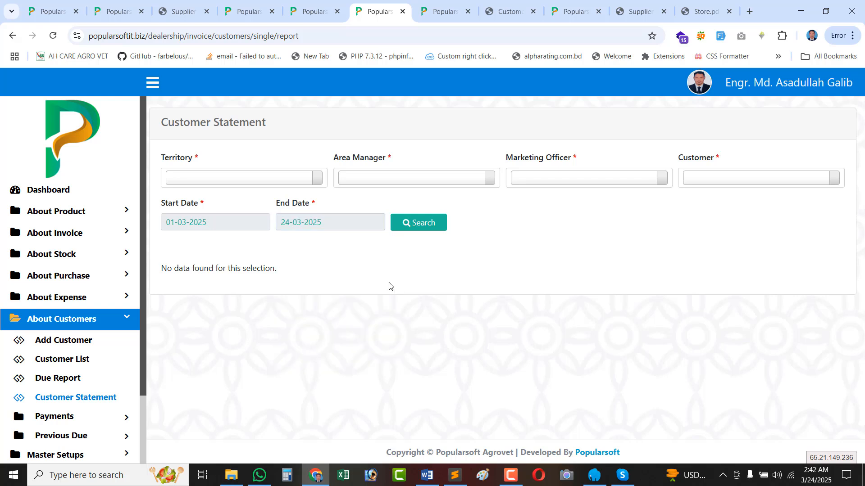
click(429, 224)
Select Karimganj territory, its area manager, marketing officer and customer, and generate the statement.
click(210, 176)
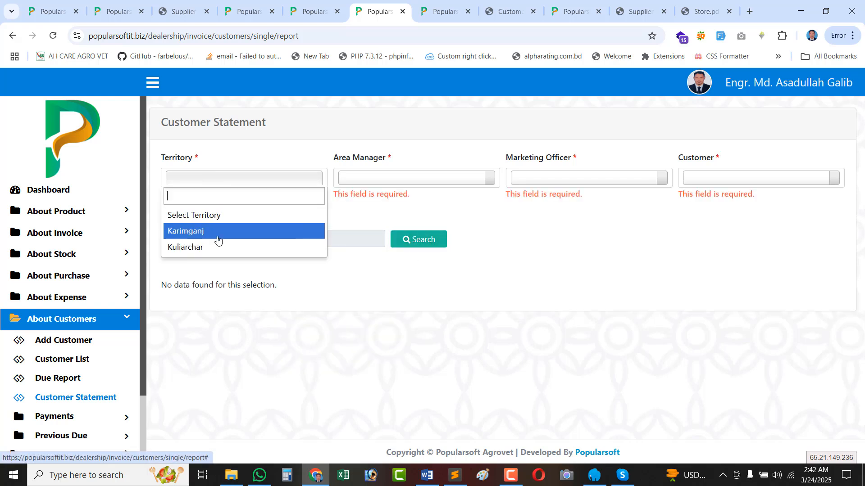
click(218, 230)
click(409, 180)
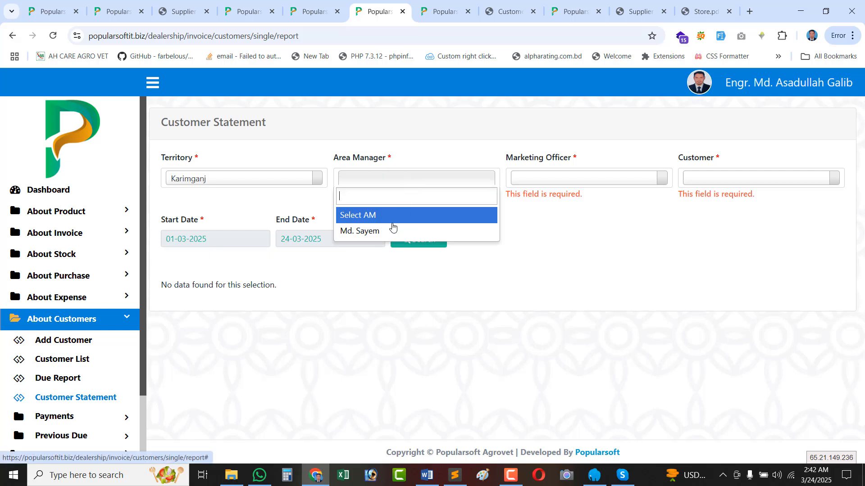
click(392, 228)
click(562, 180)
click(535, 232)
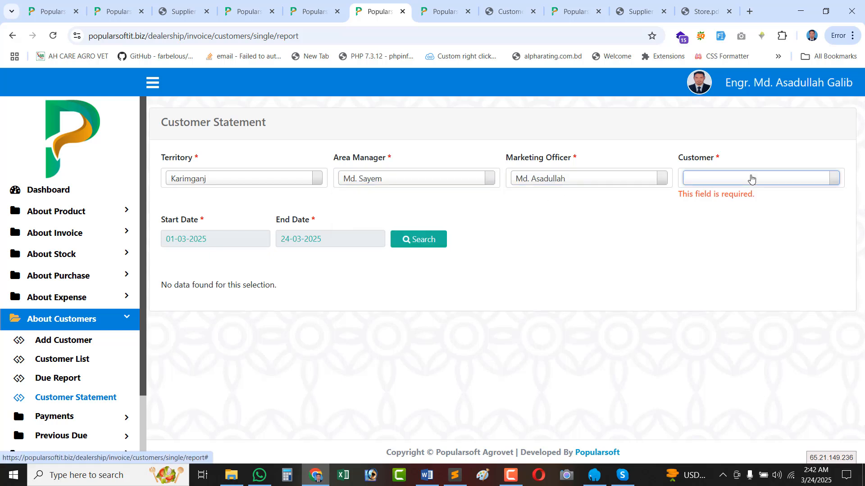
click(751, 178)
click(713, 226)
click(413, 223)
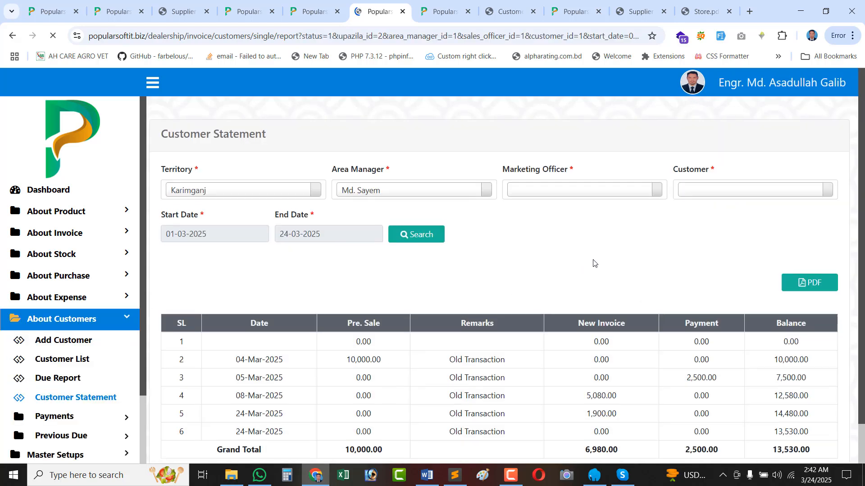
Check the 10,000.00 previous sale, 10,000.00 balance and 2,500.00 payment on 05-Mar-2025.
scroll(592, 274, down, 1)
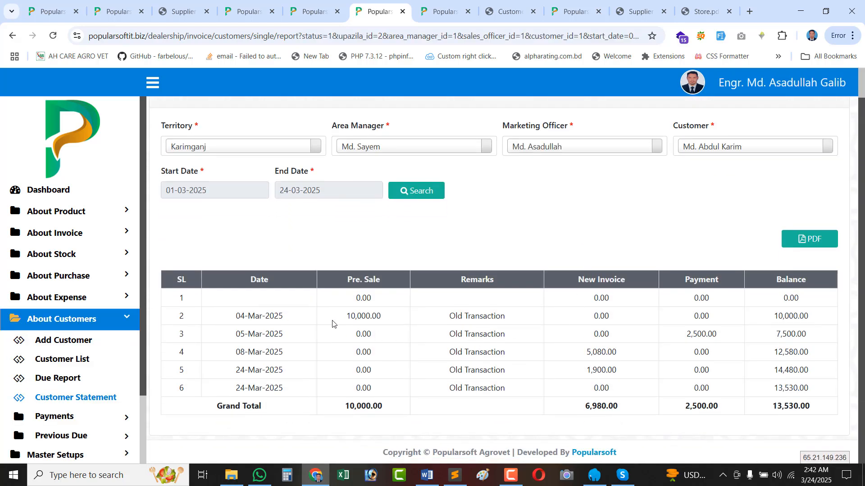
double_click(367, 318)
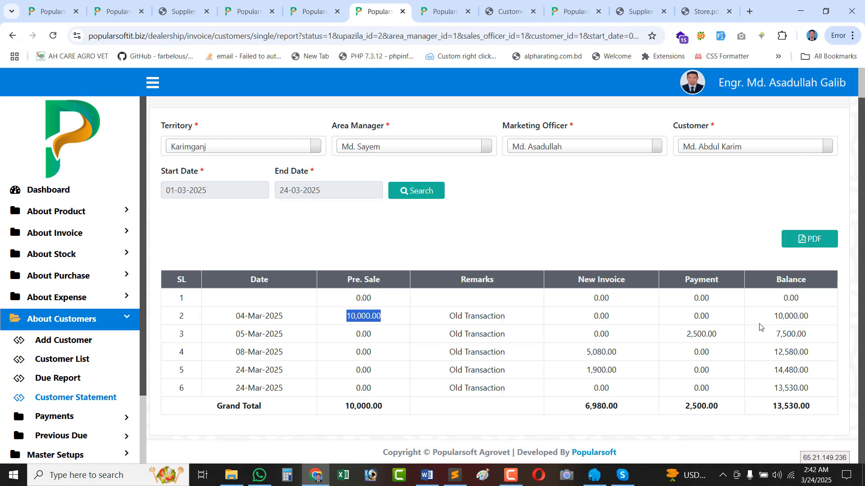
click(786, 316)
double_click(786, 316)
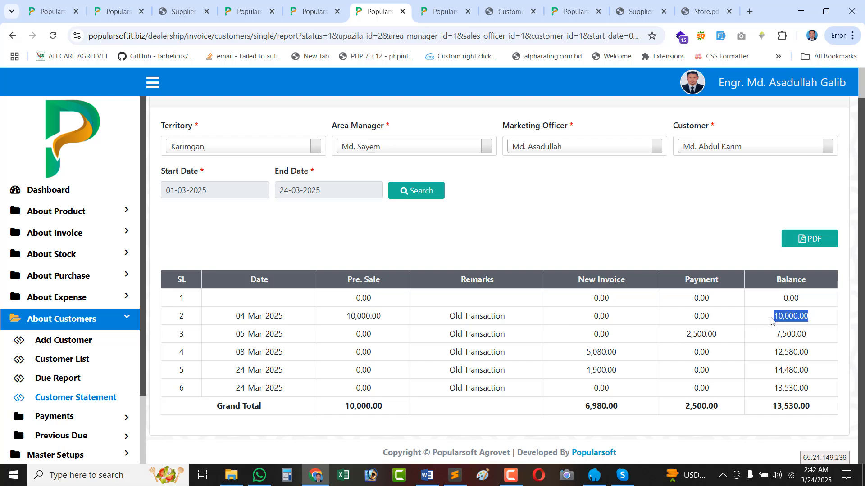
double_click(603, 334)
click(698, 330)
double_click(700, 331)
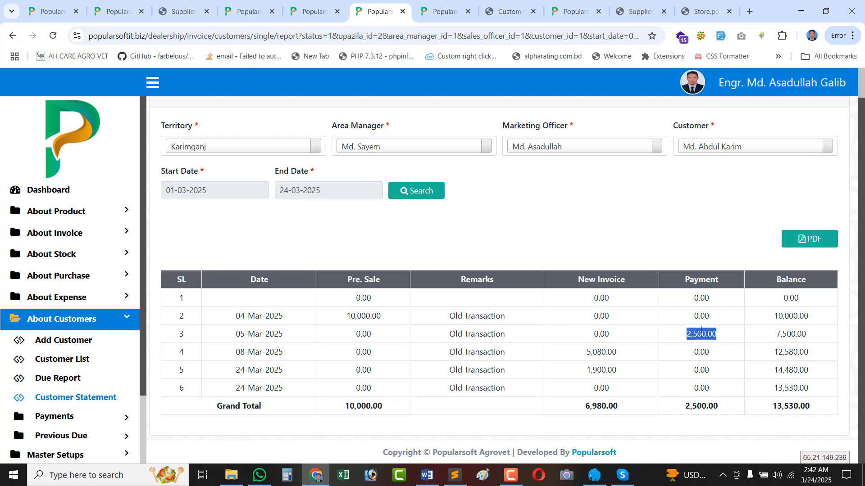
Check the 5,080.00 invoice, 1,900.00 invoice of 24-Mar-2025 and 13,530.00 closing balance.
double_click(597, 352)
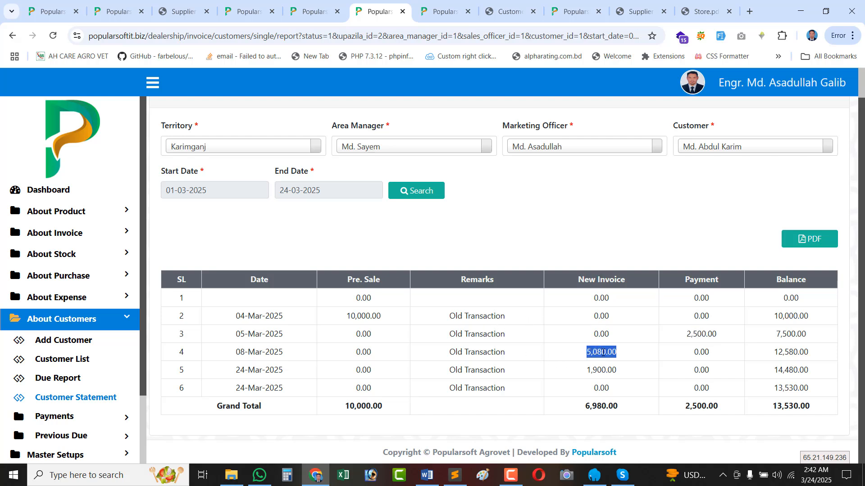
double_click(691, 355)
double_click(602, 369)
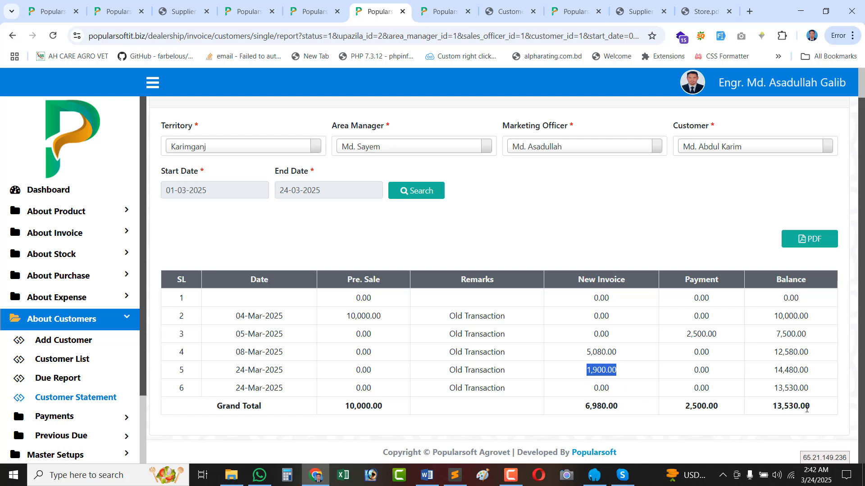
double_click(785, 406)
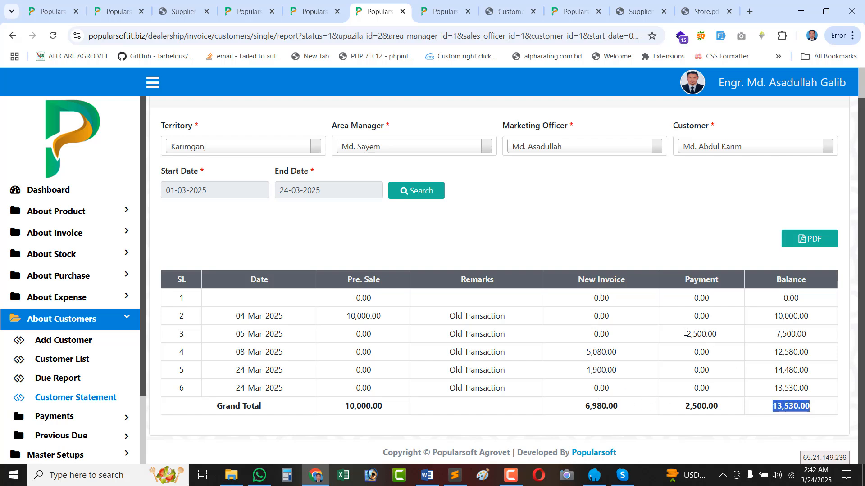
double_click(355, 317)
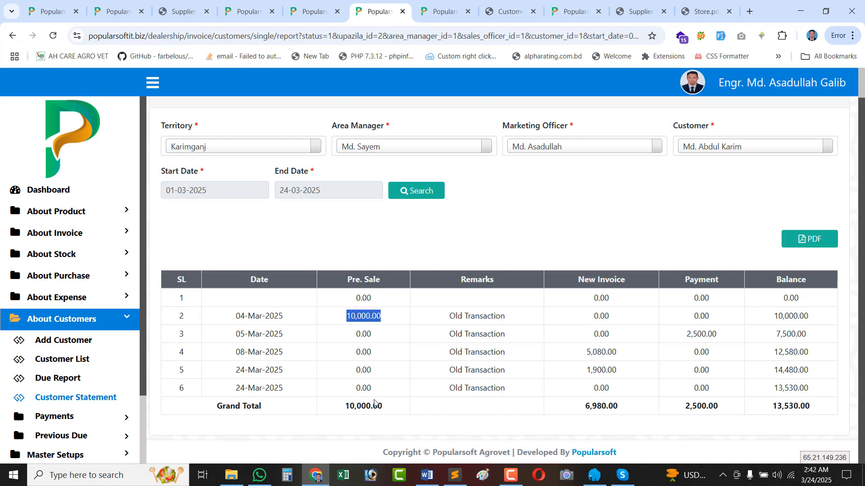
scroll(763, 302, up, 1)
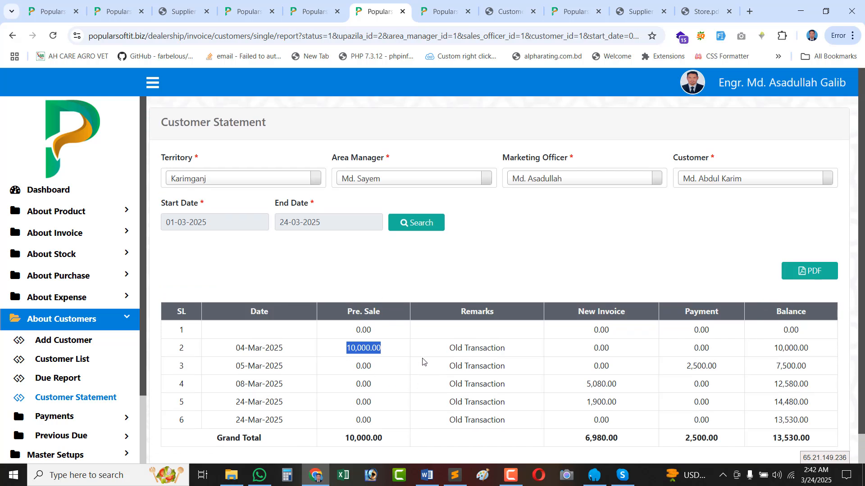
double_click(595, 402)
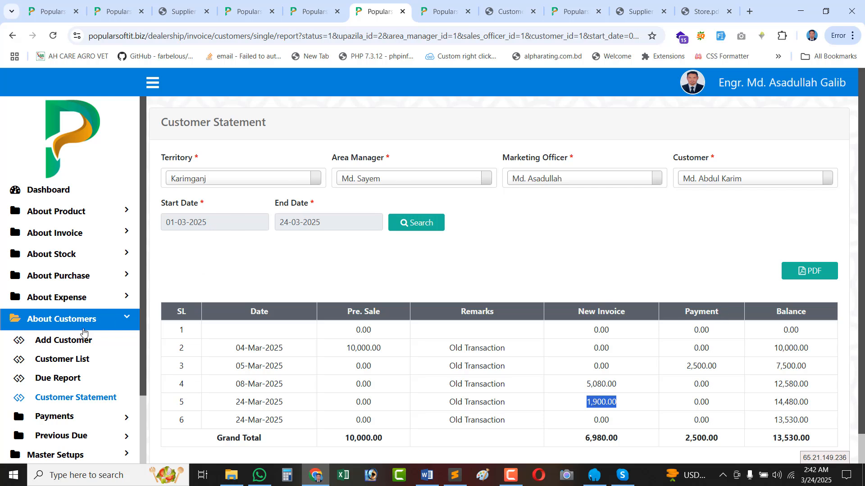
scroll(85, 333, down, 2)
Go to the Expense Type List under About Expense.
click(99, 238)
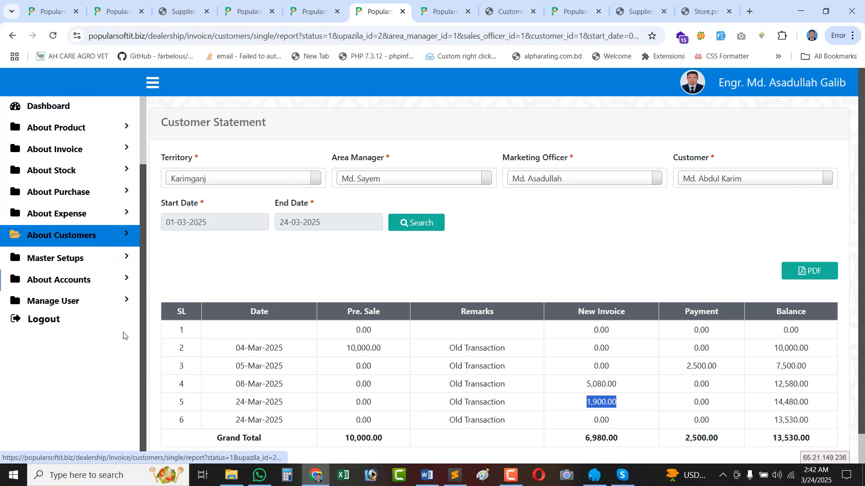
scroll(86, 289, up, 1)
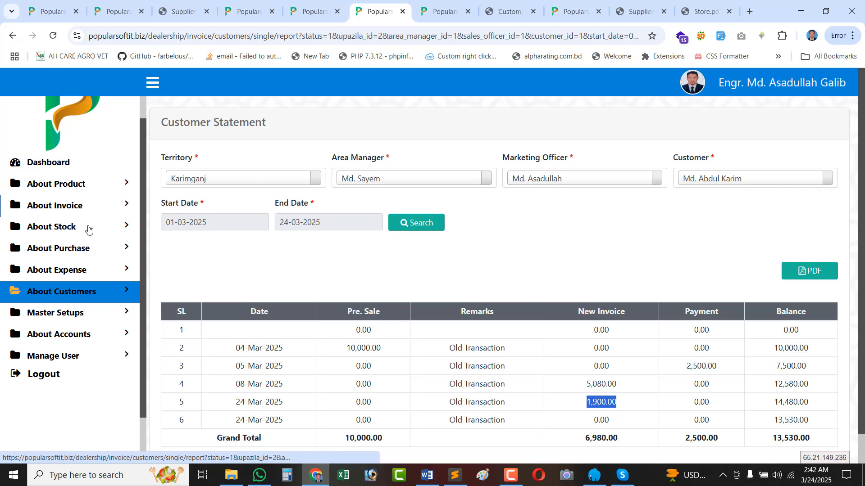
click(79, 274)
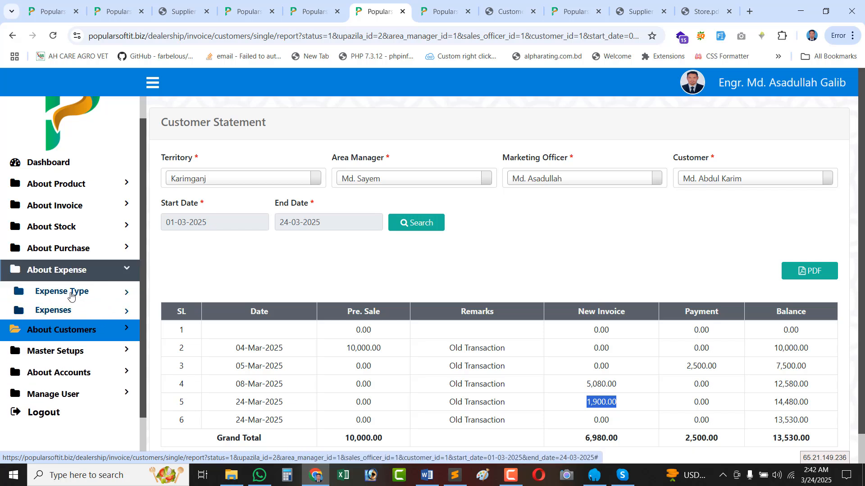
click(78, 292)
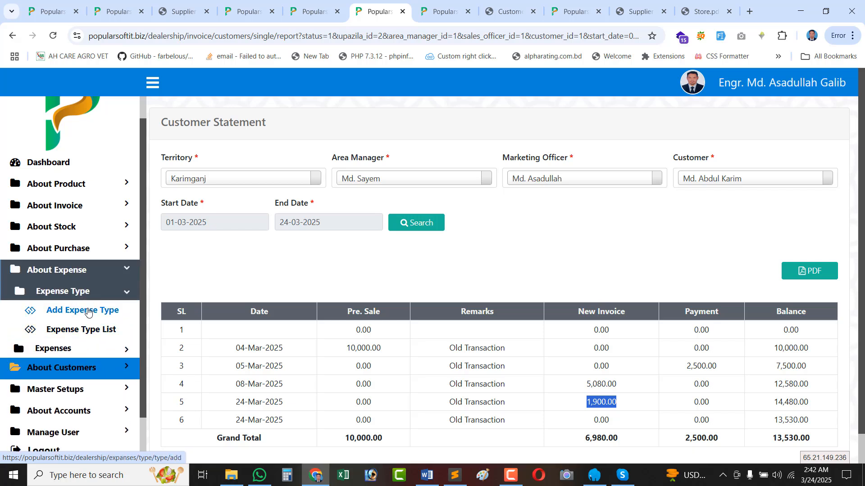
click(110, 331)
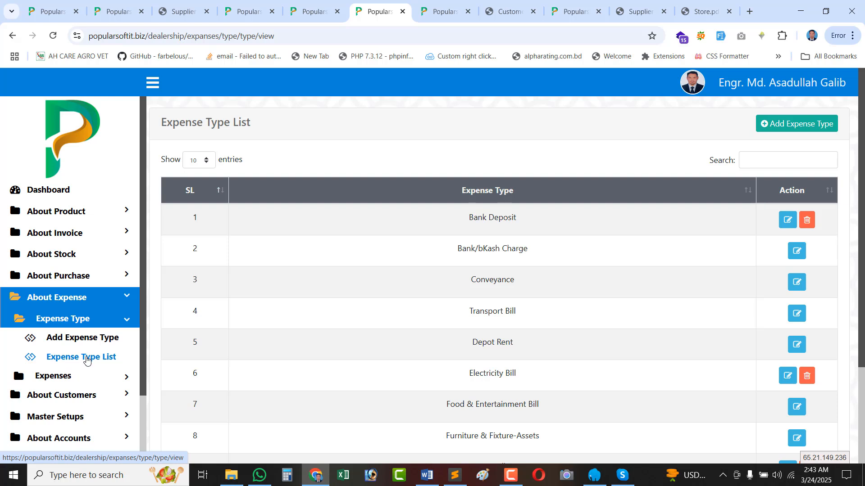
scroll(536, 316, down, 2)
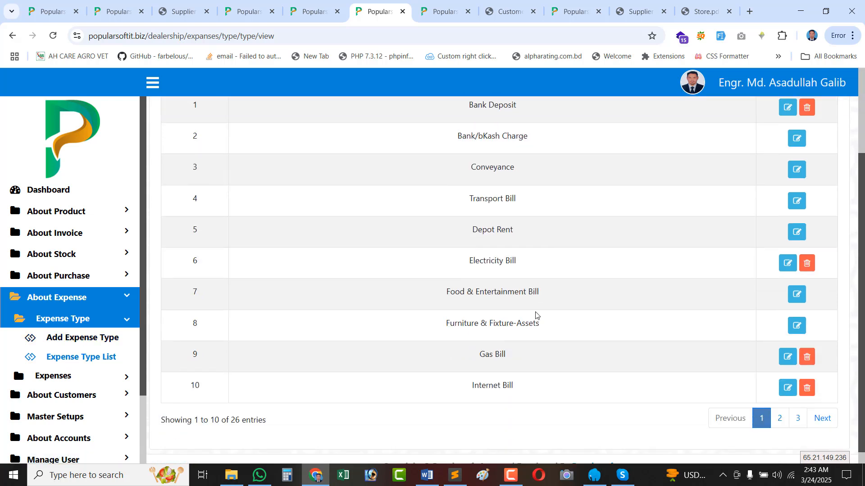
scroll(516, 280, up, 1)
double_click(496, 255)
click(527, 258)
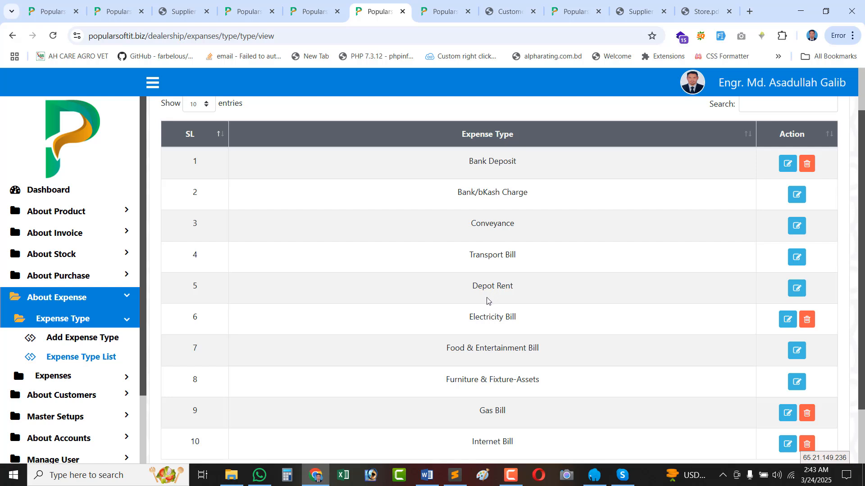
double_click(481, 319)
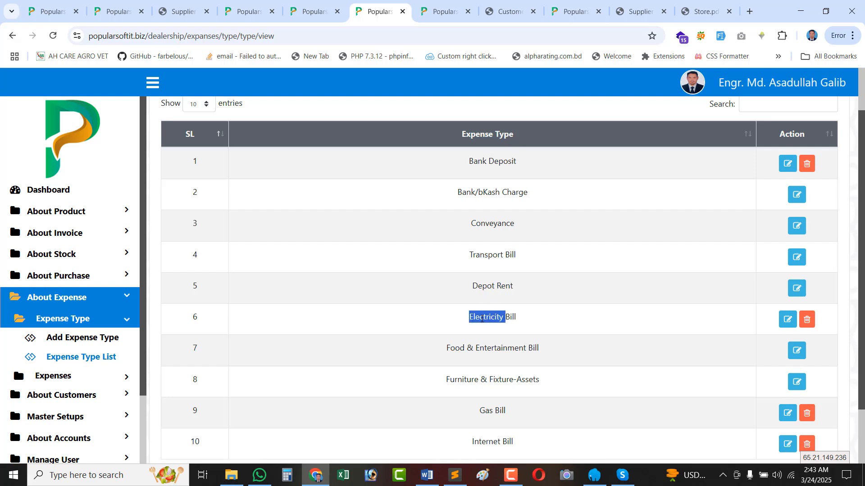
click(474, 349)
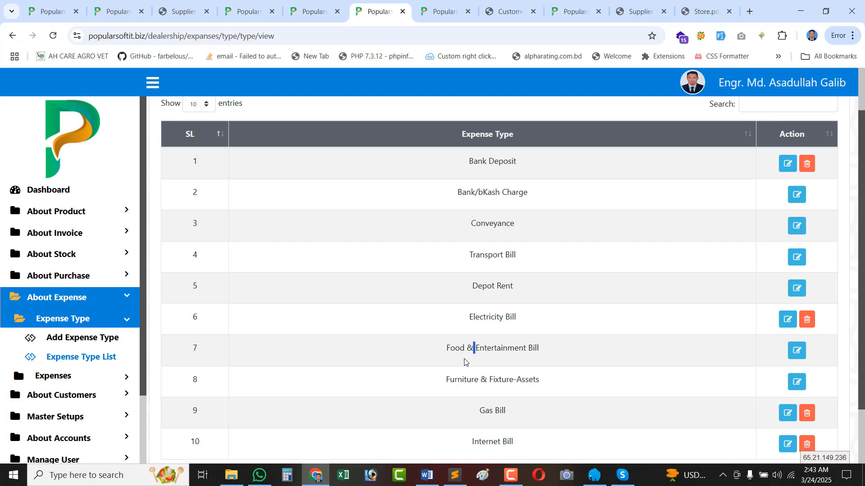
triple_click(534, 347)
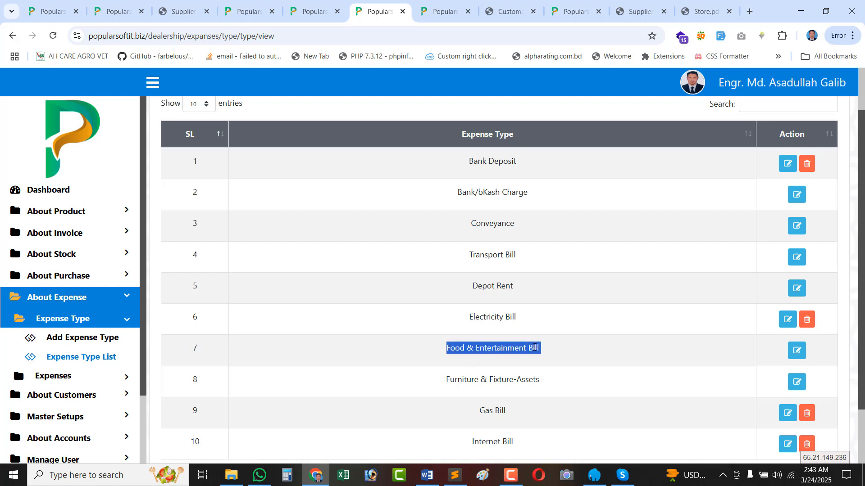
triple_click(499, 412)
scroll(563, 396, down, 2)
scroll(529, 376, up, 3)
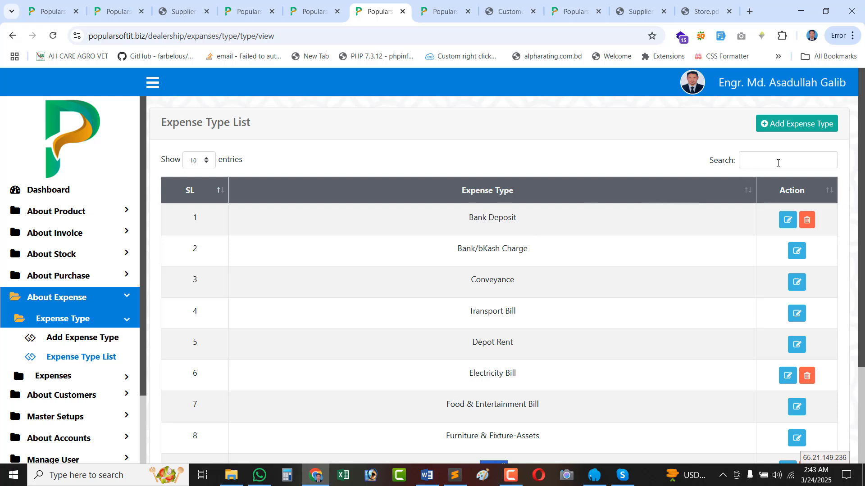
click(777, 163)
triple_click(511, 218)
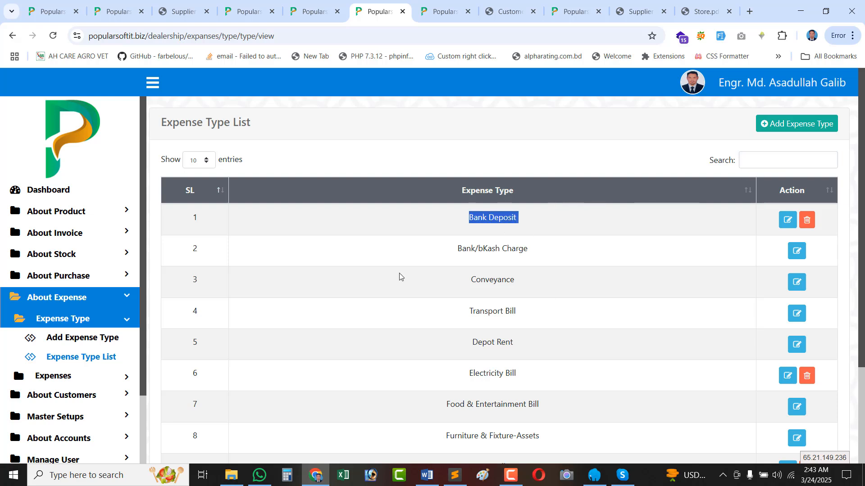
click(62, 381)
Start a new expense from the Expense List and choose Depot Rent as its type.
click(69, 376)
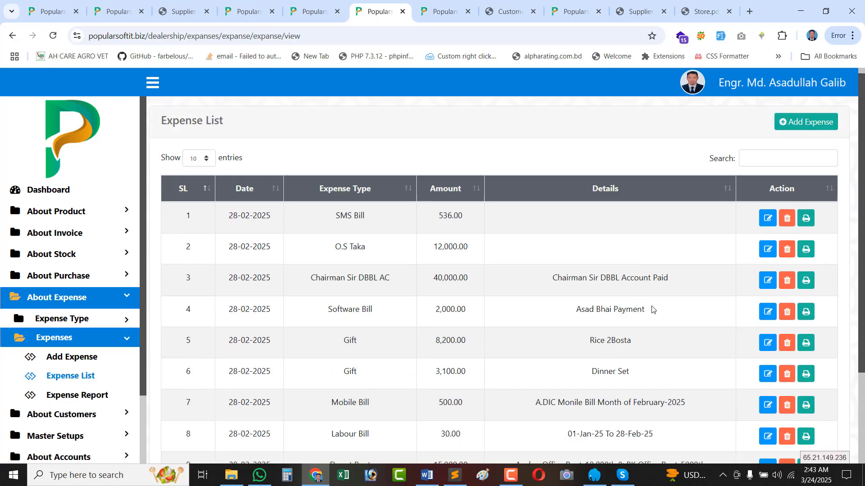
click(797, 126)
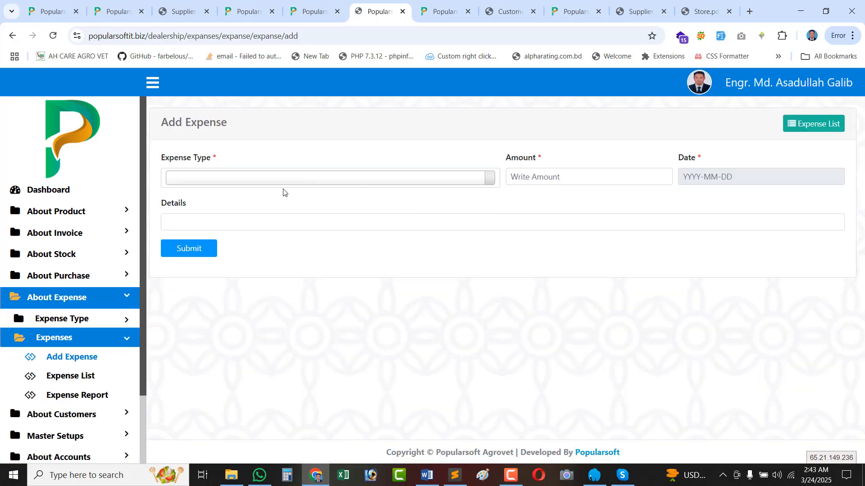
click(257, 178)
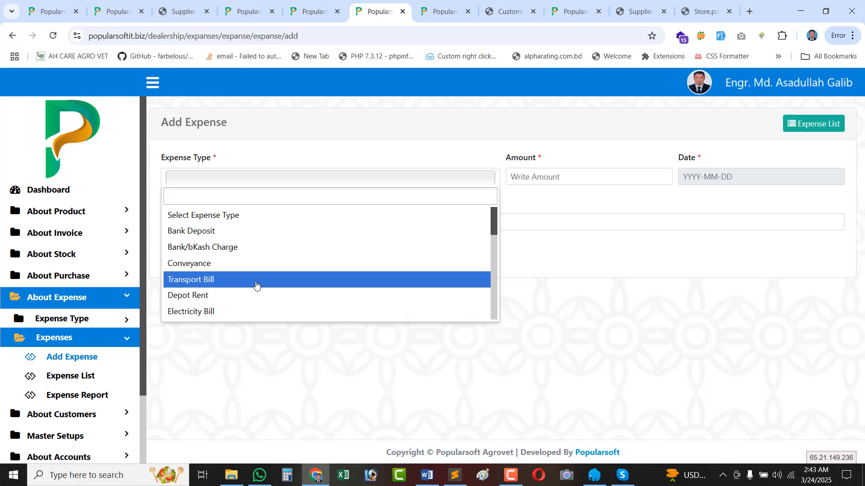
scroll(257, 283, down, 1)
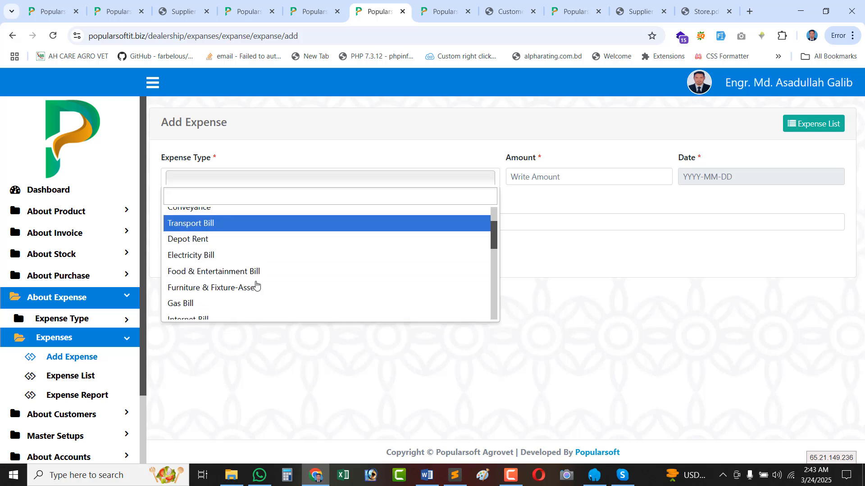
click(219, 243)
Enter amount 5000, date 24-03-2025, details 'Dummy text lorem ipsum', and submit.
click(592, 181)
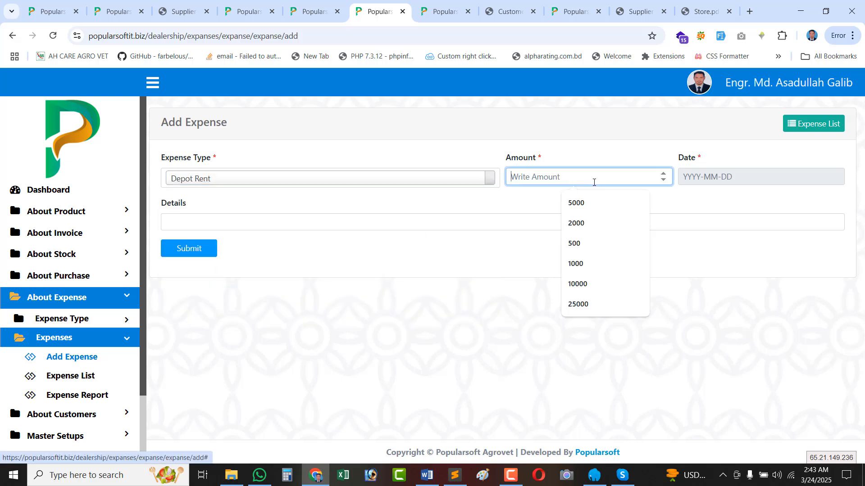
click(585, 205)
click(733, 180)
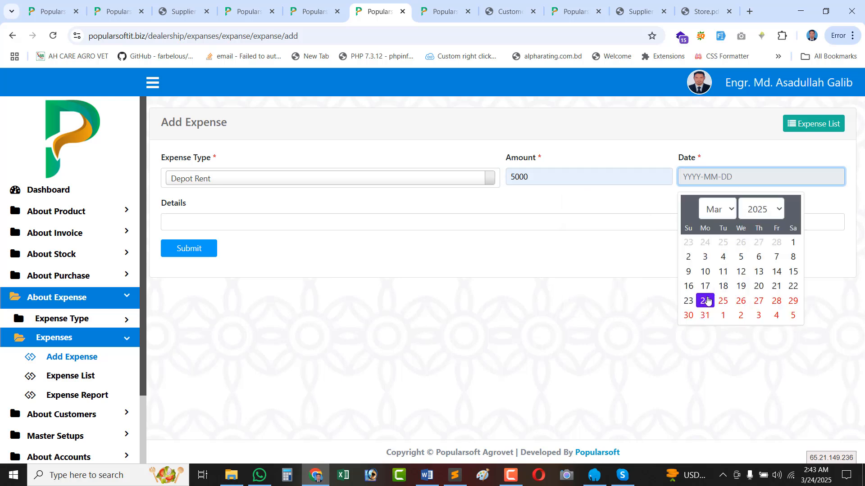
click(705, 297)
click(170, 223)
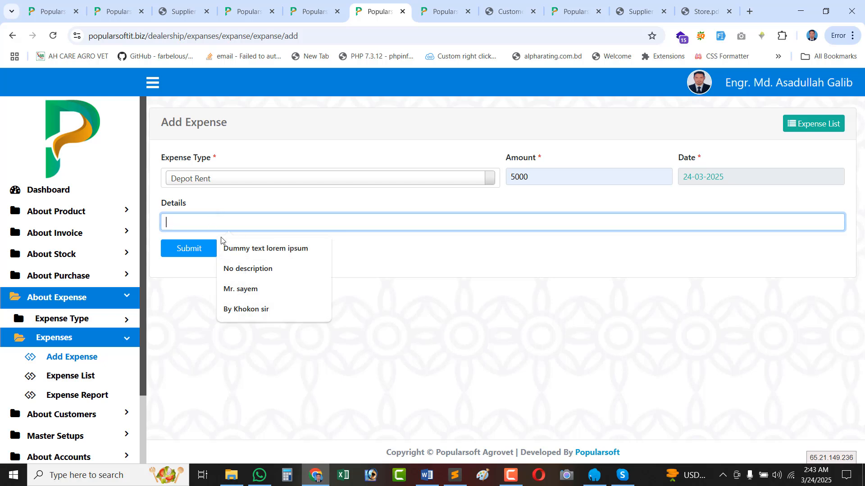
click(266, 248)
click(193, 254)
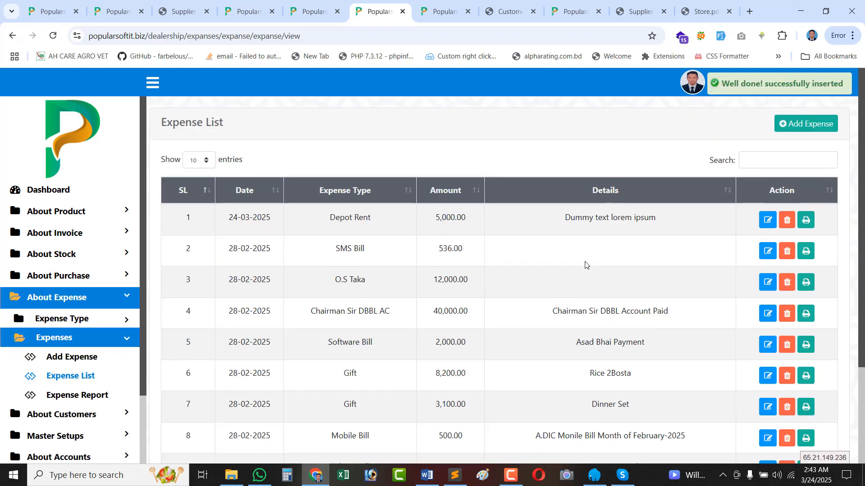
Run the Expense Report for 01-03-2025 to 24-03-2025, showing the 5,000 Depot Rent.
scroll(123, 359, down, 2)
click(81, 311)
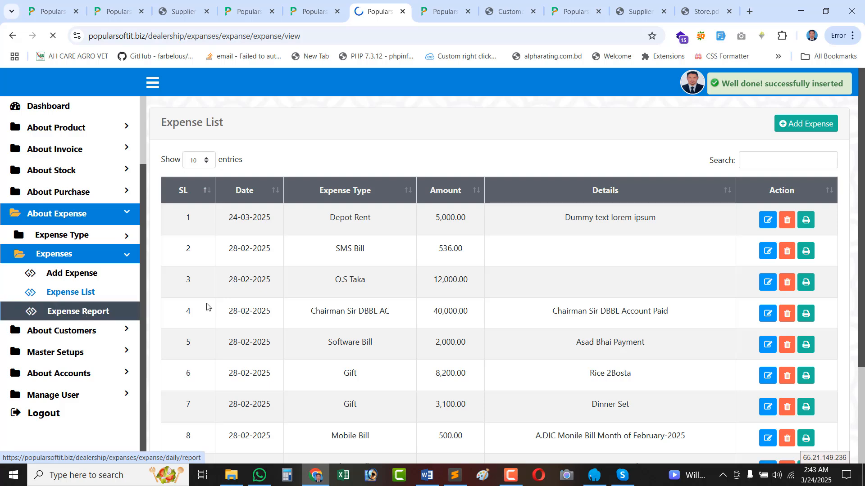
click(390, 177)
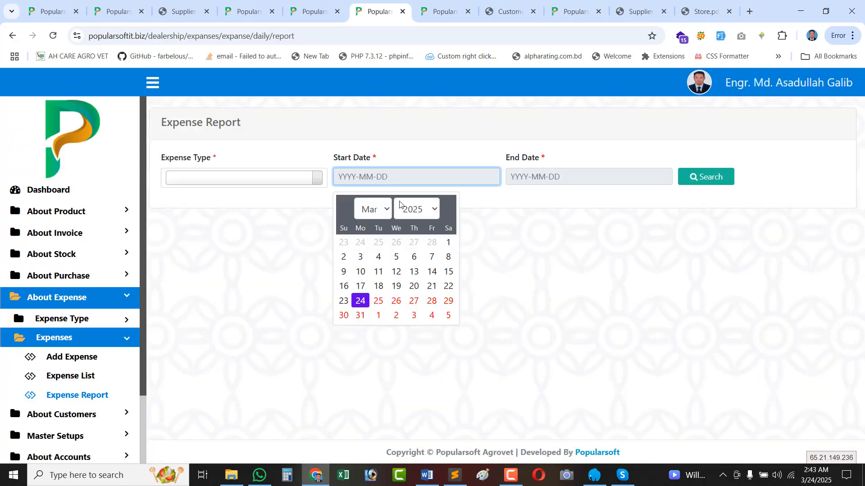
click(448, 243)
click(583, 172)
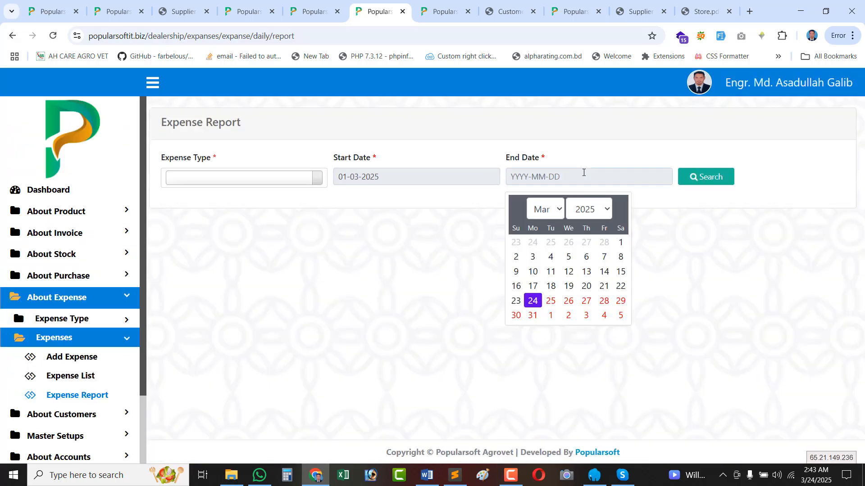
click(533, 300)
click(730, 176)
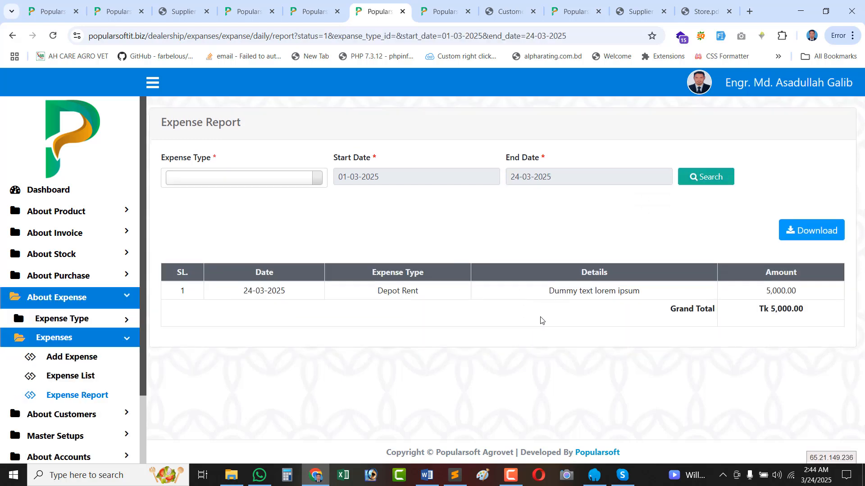
Filter the expense report to Transport Bill and search again.
click(240, 181)
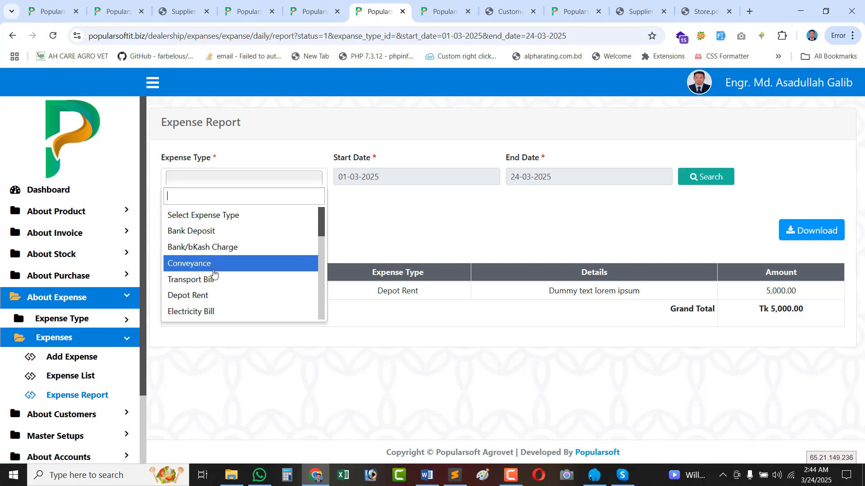
click(226, 283)
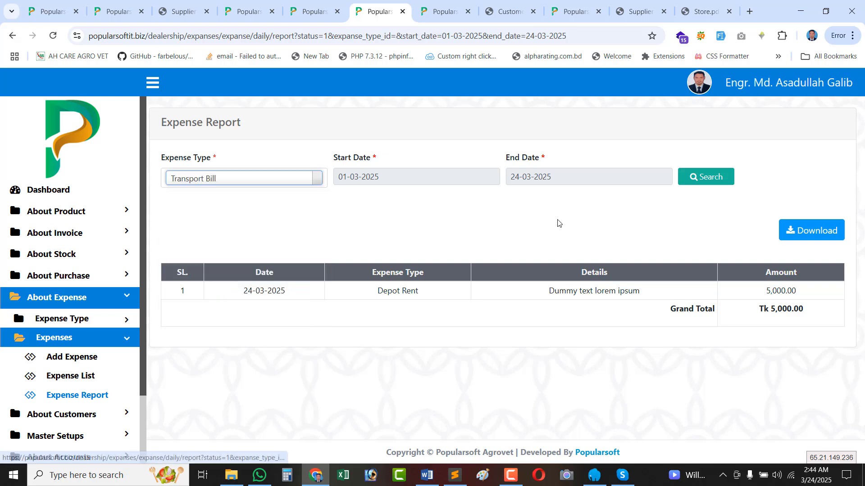
click(713, 185)
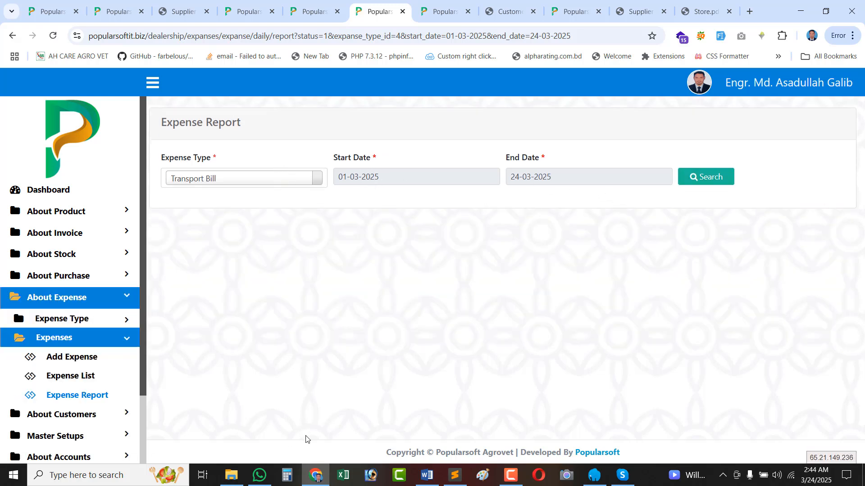
Collapse the expense menu and browse the stock menu links.
scroll(76, 356, down, 2)
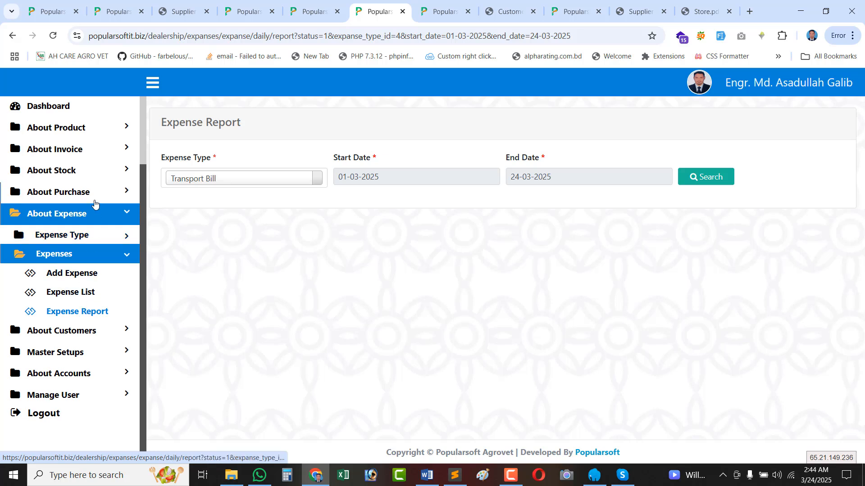
click(83, 250)
click(83, 170)
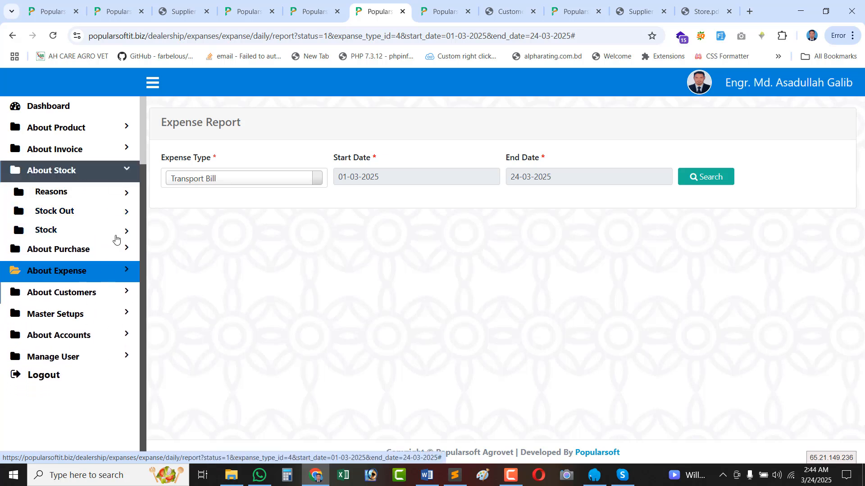
click(111, 176)
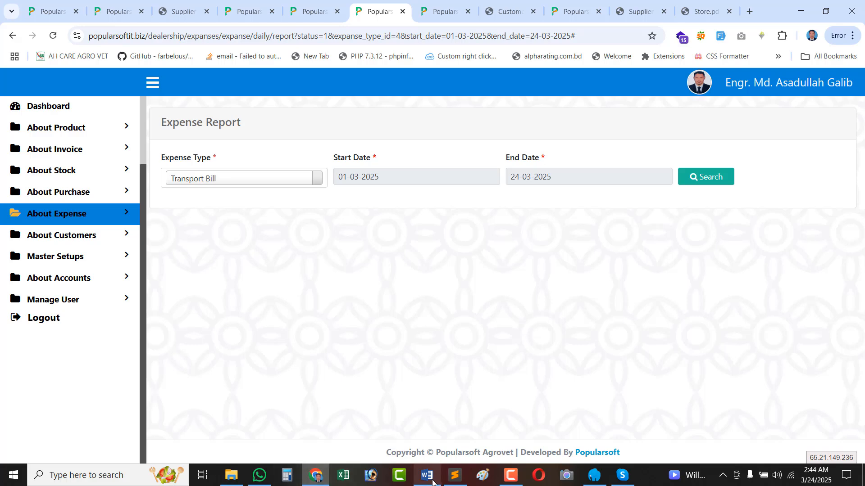
click(510, 476)
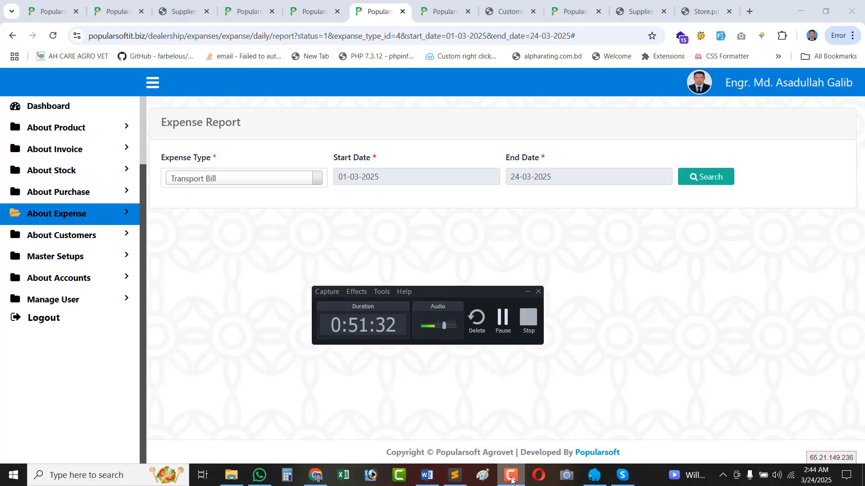